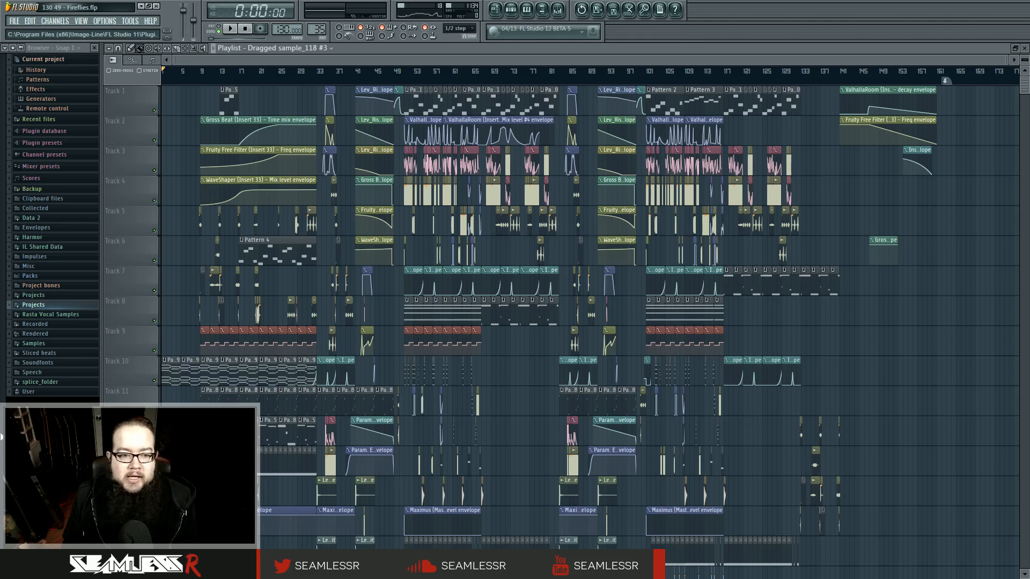
# Step: Play a short stretch from the beginning of the arrangement
pyautogui.scroll(-2, 173, 300)
pyautogui.scroll(2, 173, 300)
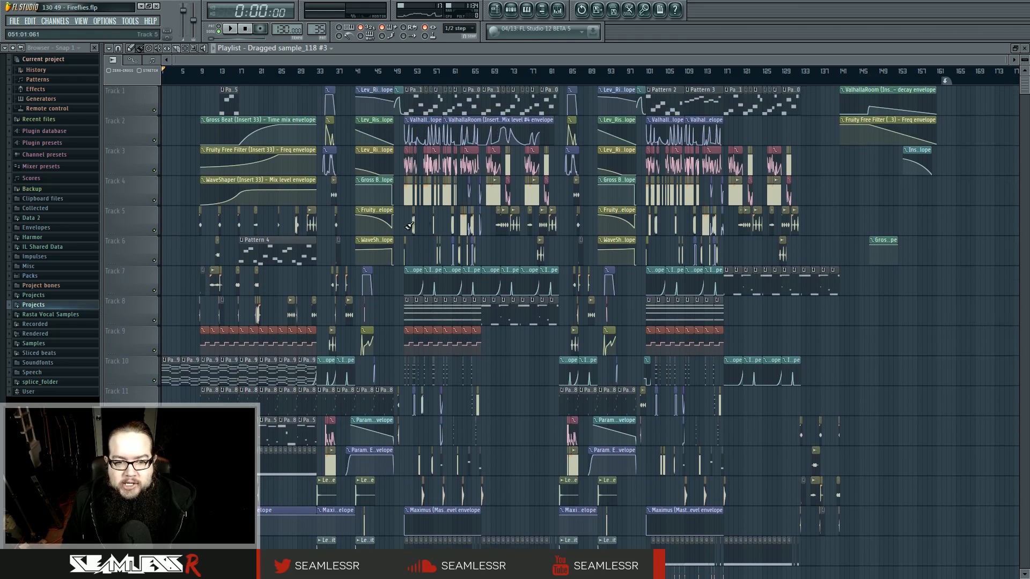
pyautogui.scroll(-1, 193, 247)
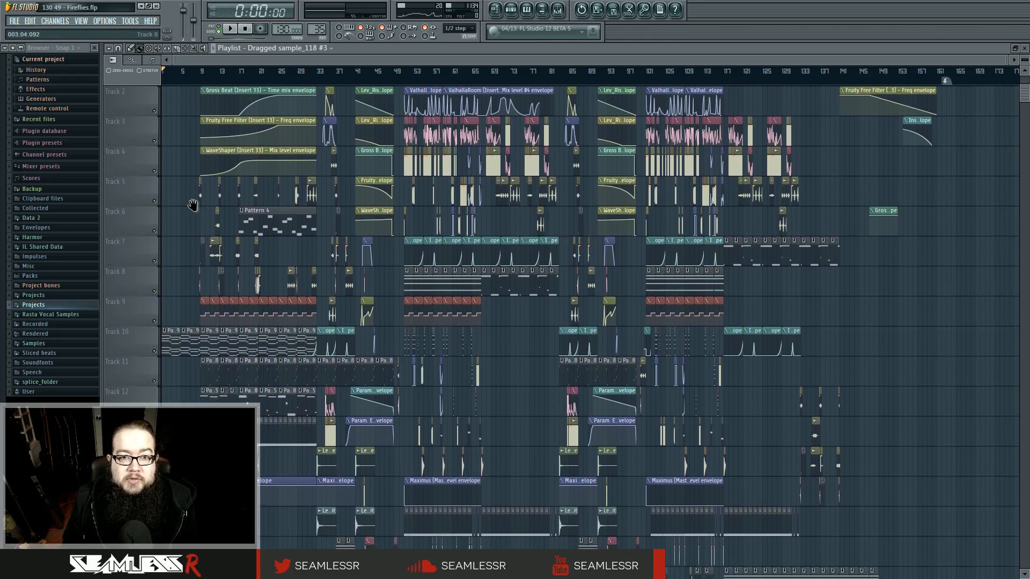
pyautogui.scroll(3, 200, 269)
pyautogui.moveTo(199, 269); pyautogui.dragTo(300, 195)
pyautogui.scroll(3, 170, 293)
pyautogui.scroll(1, 214, 316)
pyautogui.press('space')
pyautogui.press('space')
# Step: Open Pattern 29's chords in the piano roll and bring up the Play channel's Quantum Leap Pianos instrument, with its windows arranged apart
pyautogui.doubleClick(208, 295)
pyautogui.scroll(-5, 295, 327)
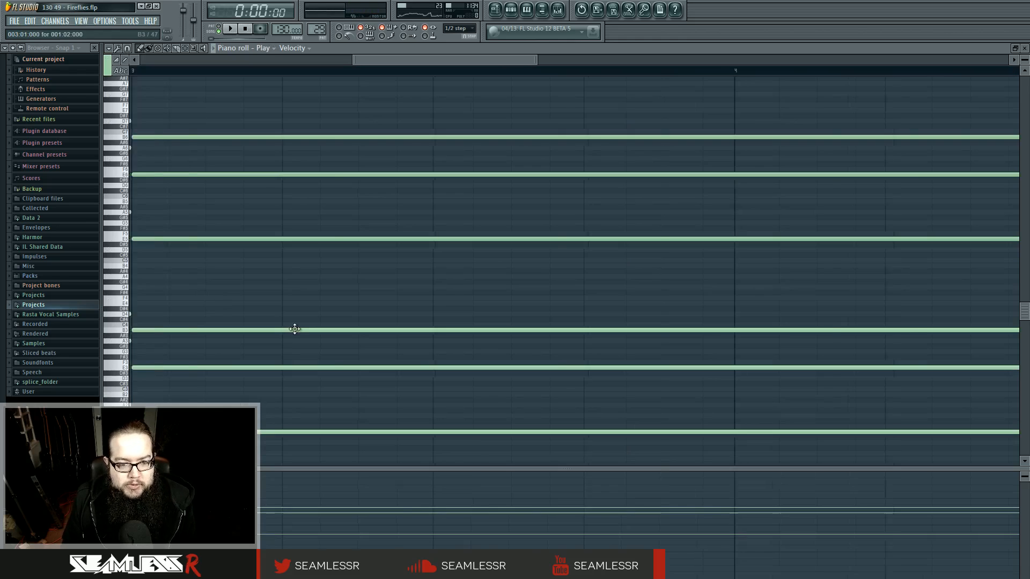
pyautogui.click(511, 9)
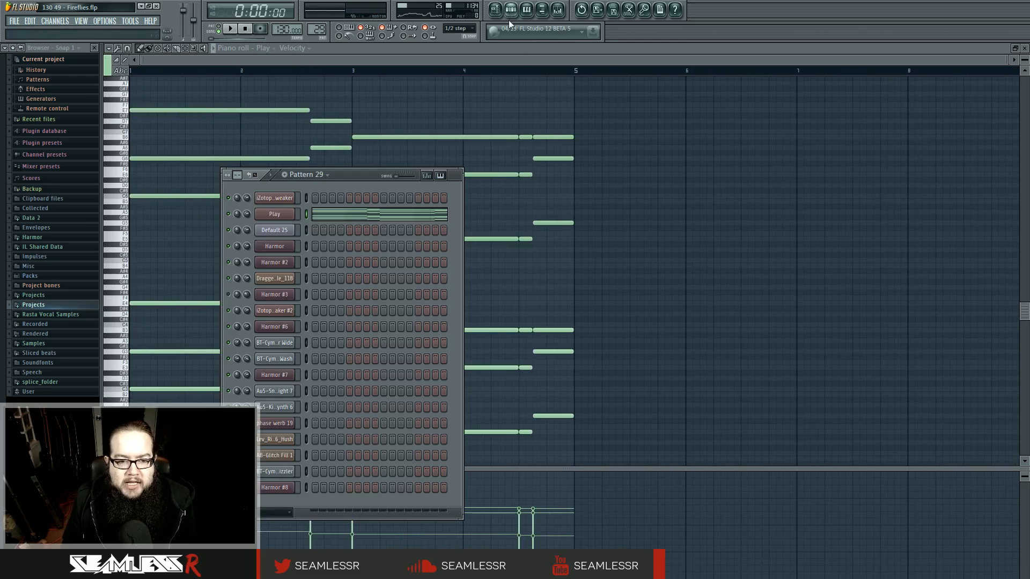
pyautogui.click(271, 215)
pyautogui.moveTo(462, 117); pyautogui.dragTo(506, 53)
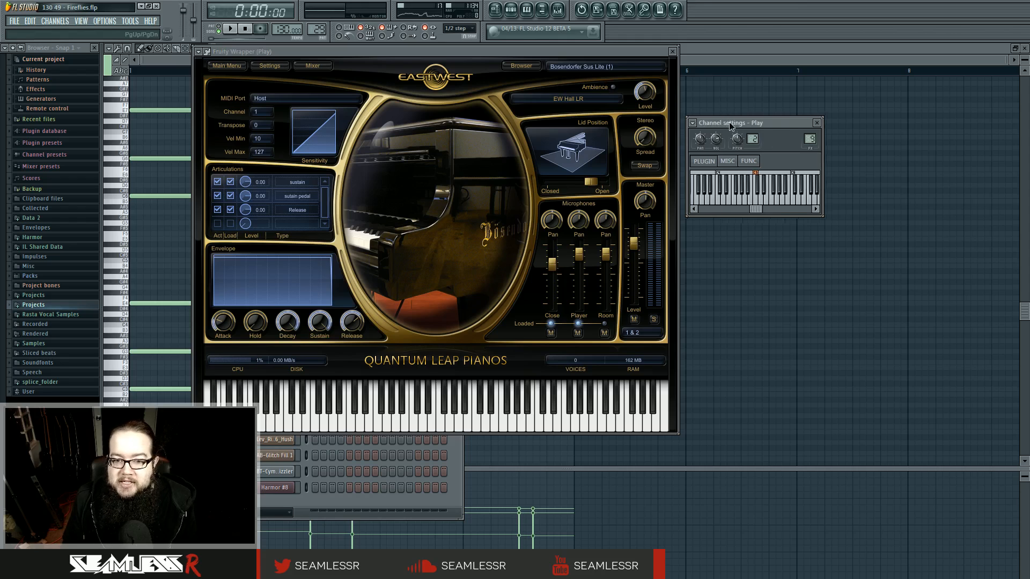
pyautogui.moveTo(727, 125); pyautogui.dragTo(772, 123)
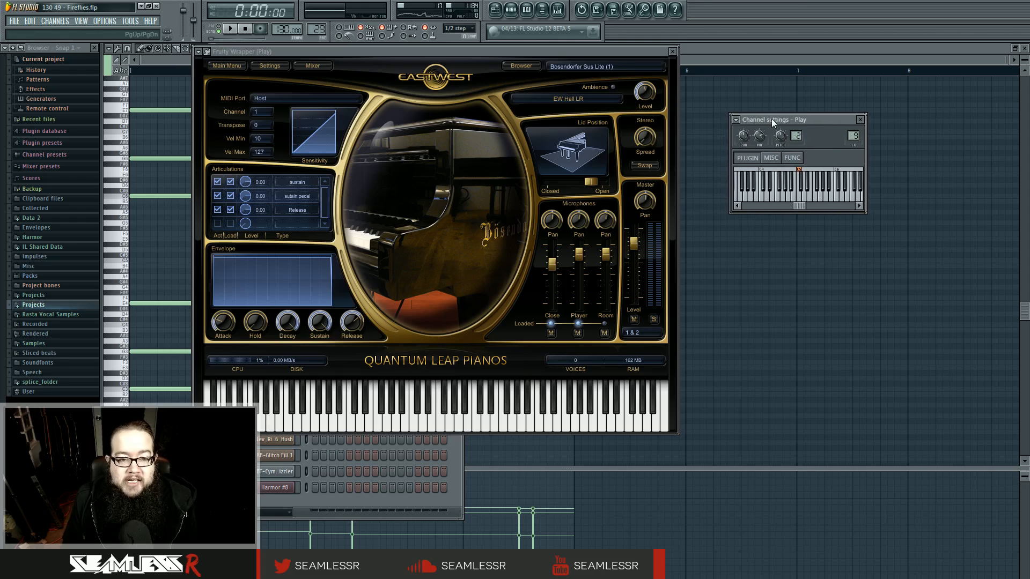
# Step: Audition several notes of the Bosendorfer piano, including repeated F5 notes, on the channel's keyboard
pyautogui.click(820, 185)
pyautogui.click(801, 198)
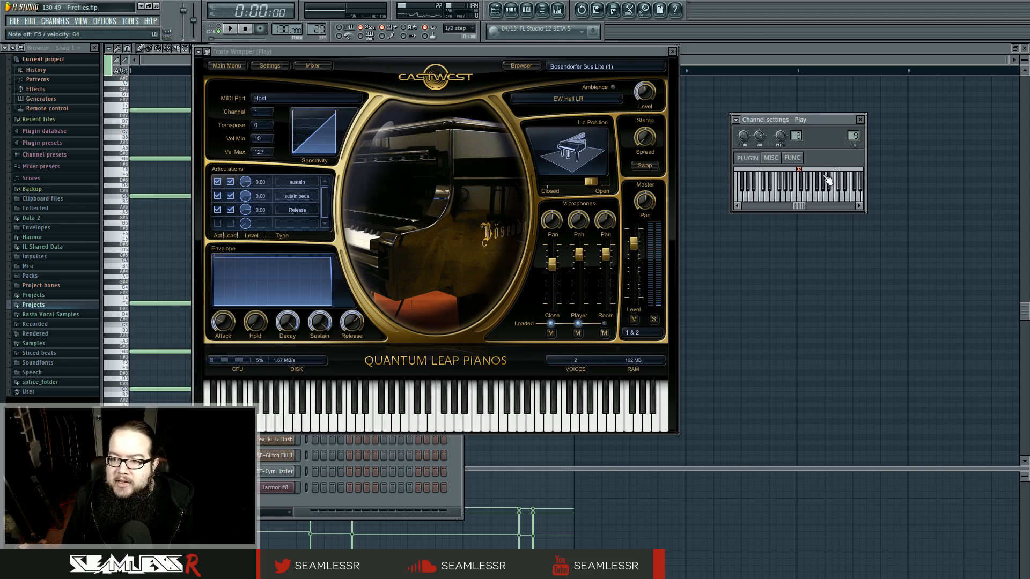
pyautogui.click(827, 182)
pyautogui.click(827, 185)
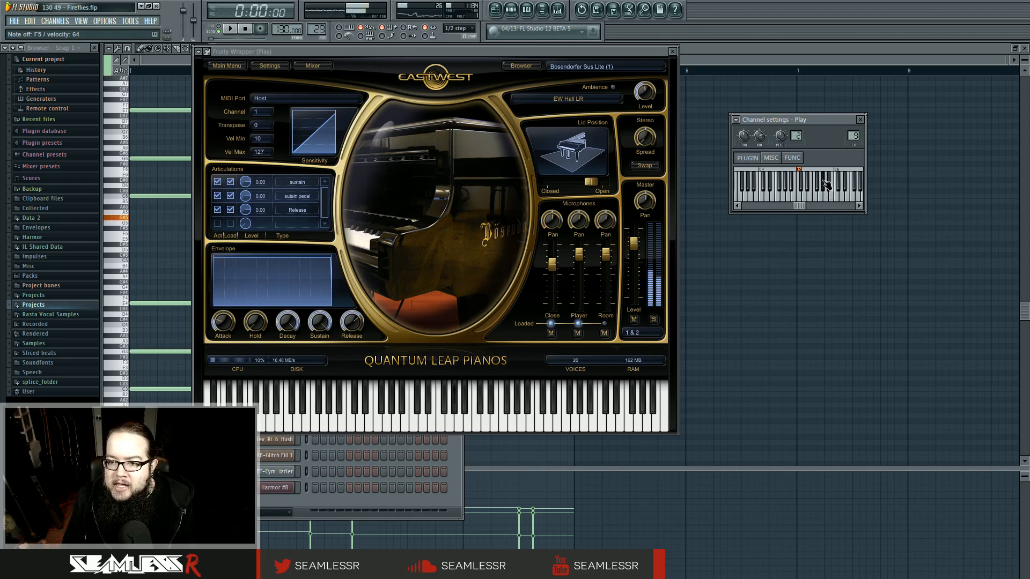
pyautogui.click(826, 184)
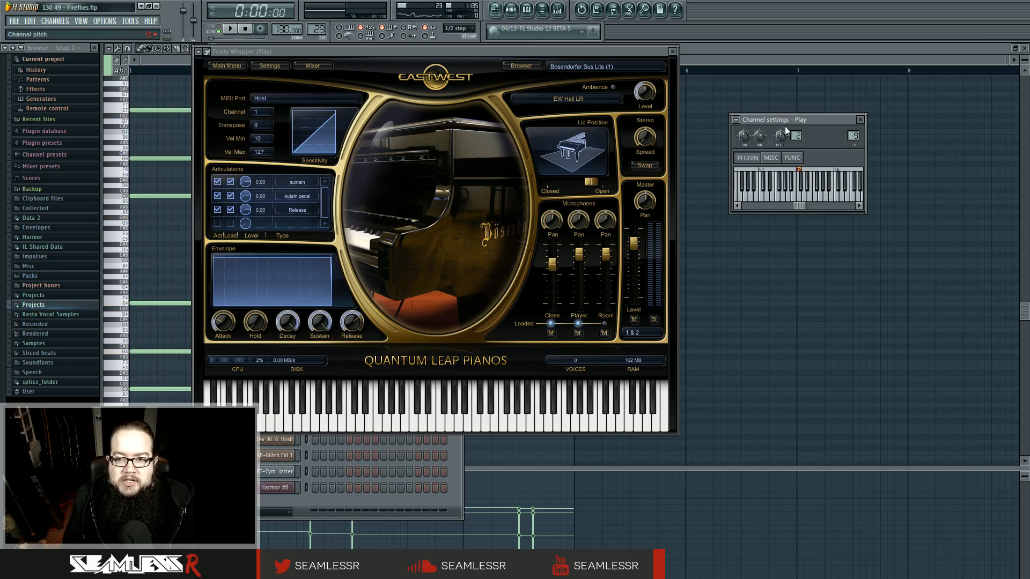
# Step: Check the effects on the Play channel's mixer track and close the mixer
pyautogui.doubleClick(854, 136)
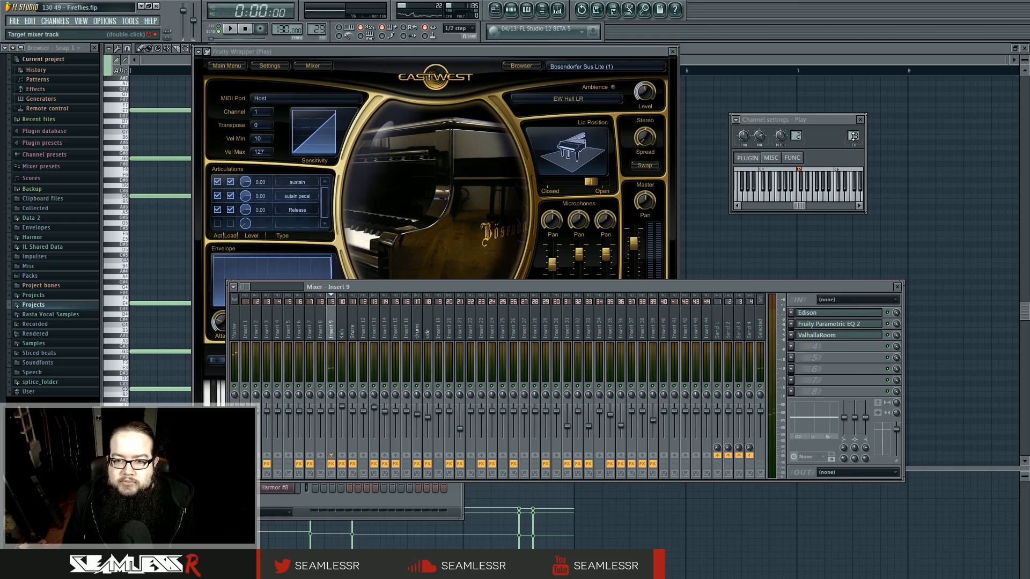
pyautogui.click(897, 287)
pyautogui.click(511, 12)
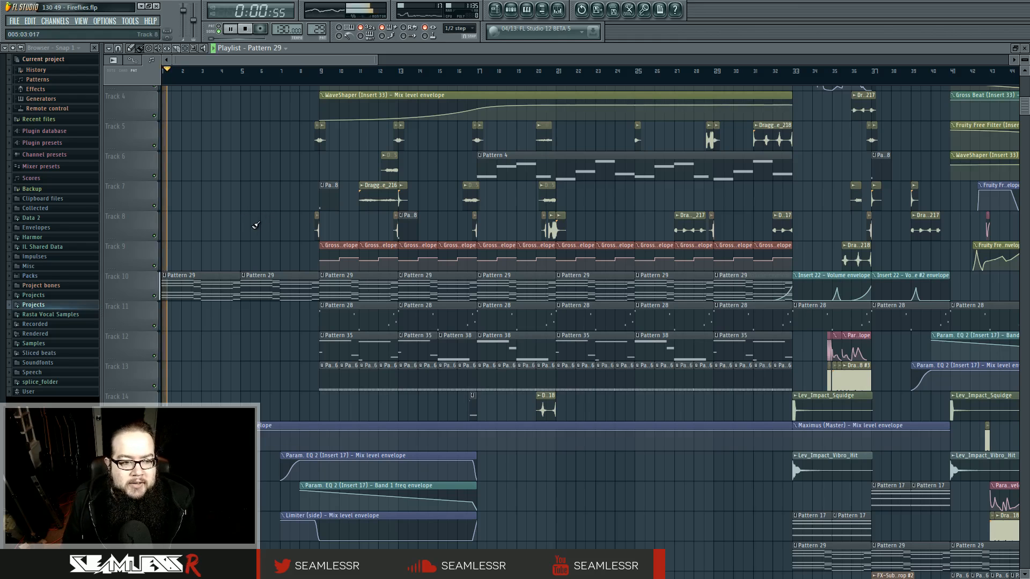
# Step: Play the arrangement from just before bar 9, where the layered parts come in
pyautogui.scroll(1, 267, 238)
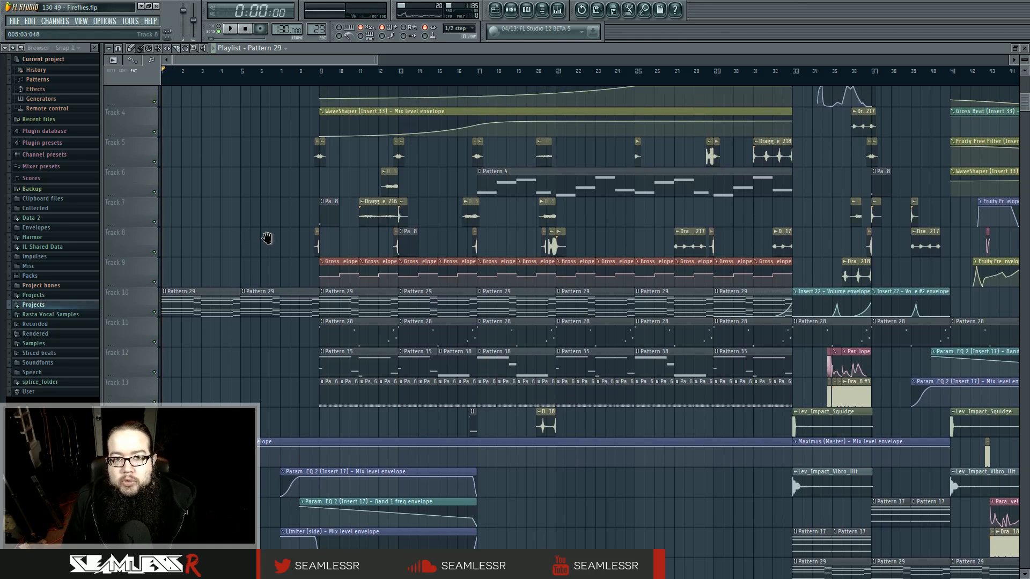
pyautogui.scroll(4, 267, 238)
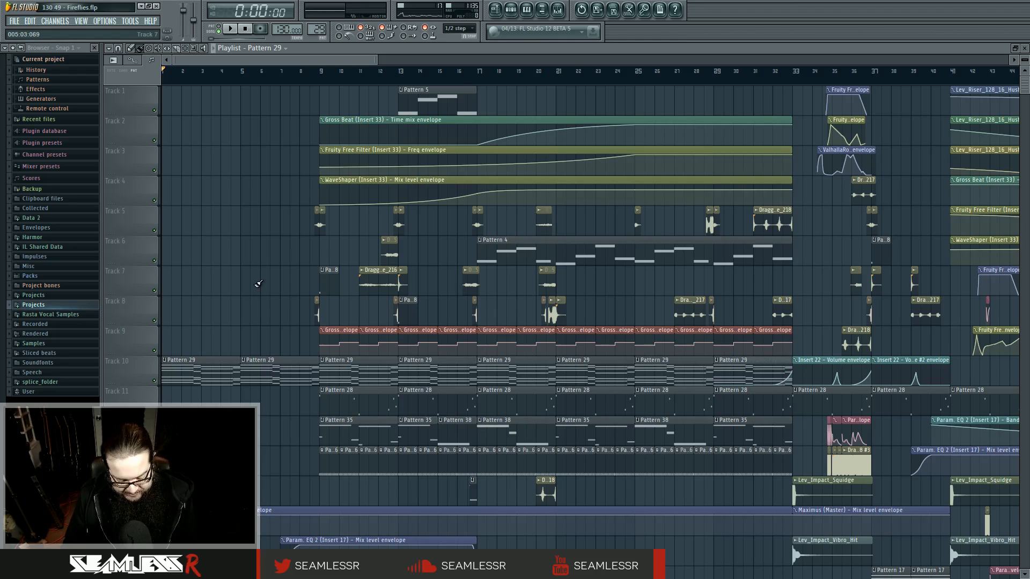
pyautogui.moveTo(269, 272); pyautogui.dragTo(279, 129)
pyautogui.moveTo(270, 308); pyautogui.dragTo(267, 168)
pyautogui.moveTo(269, 268); pyautogui.dragTo(269, 486)
pyautogui.click(308, 71)
pyautogui.press('space')
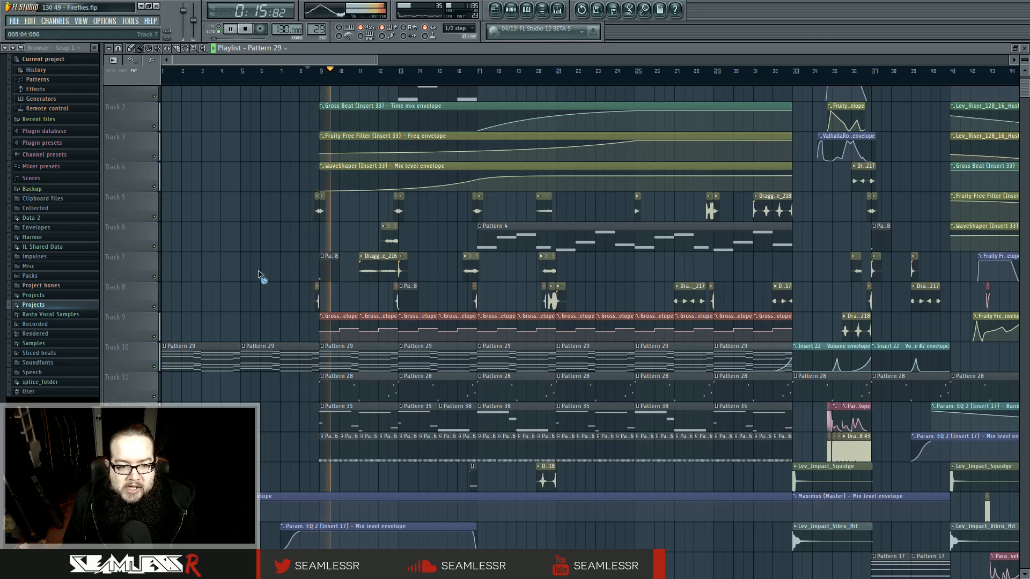
pyautogui.press('space')
pyautogui.scroll(1, 266, 321)
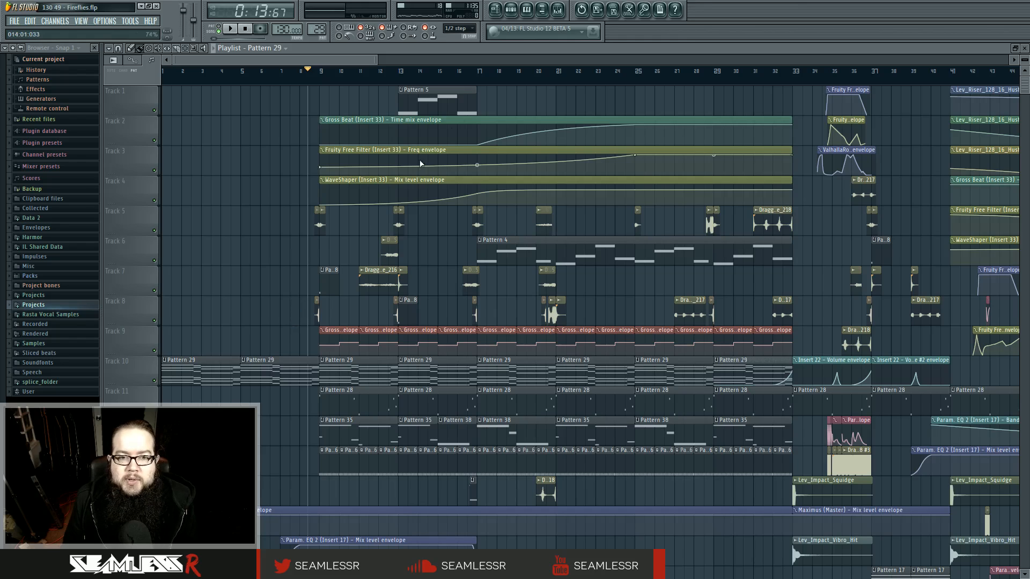
# Step: Open Pattern 5's BreakTweaker, inspect the long block on its Track 3, and return to the playlist
pyautogui.doubleClick(436, 104)
pyautogui.press('F6')
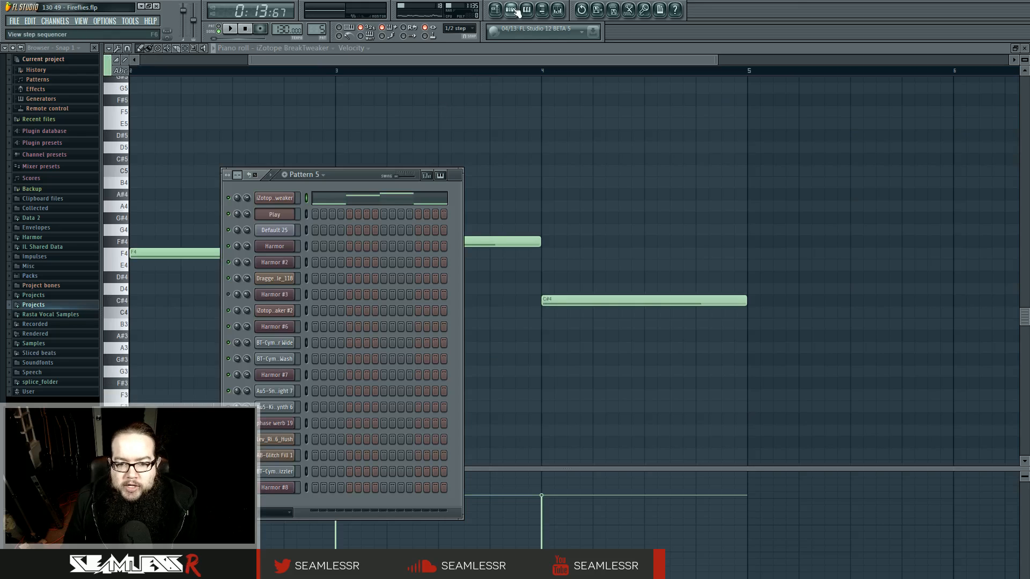
pyautogui.click(285, 202)
pyautogui.click(575, 366)
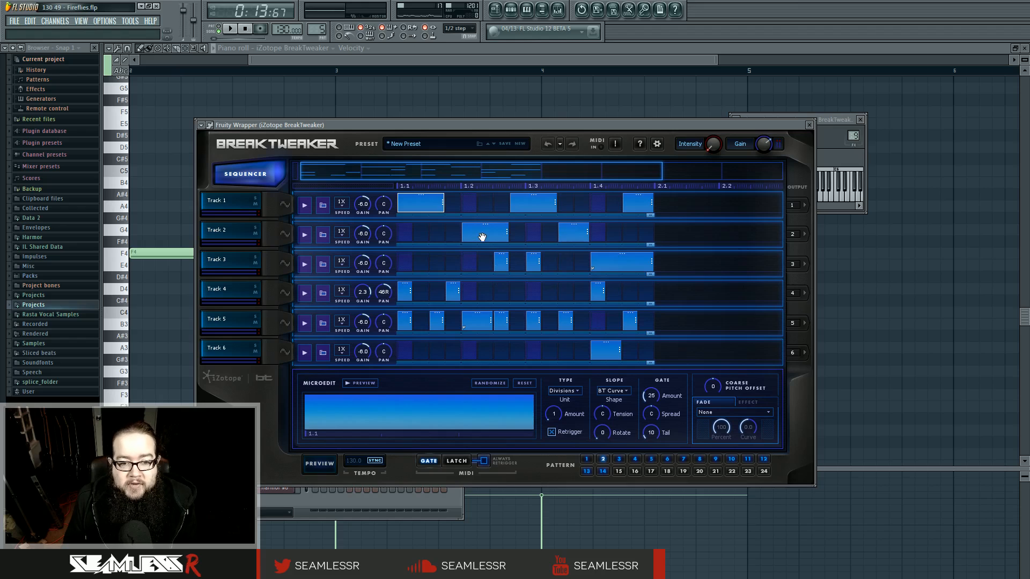
pyautogui.click(620, 267)
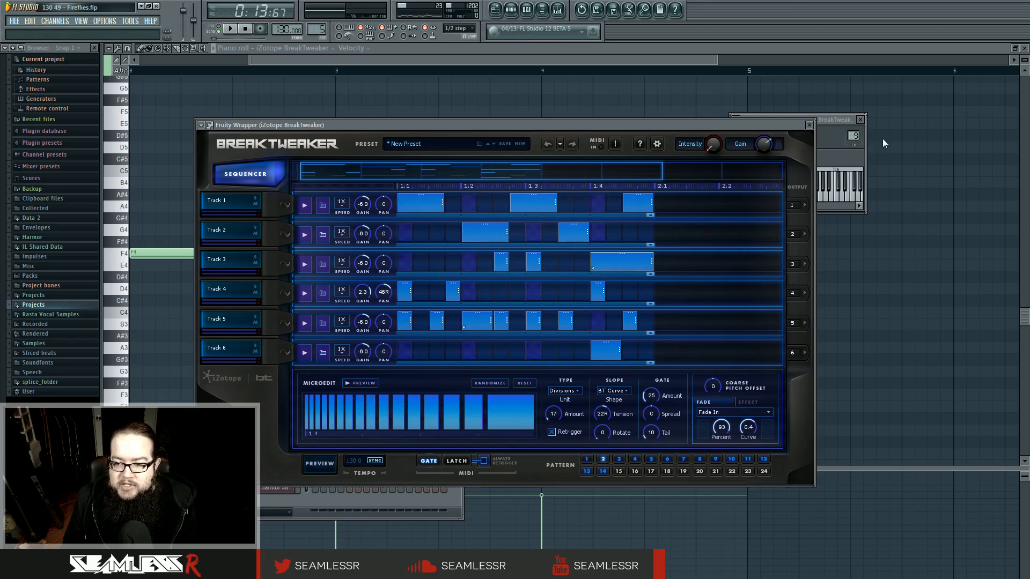
pyautogui.click(511, 10)
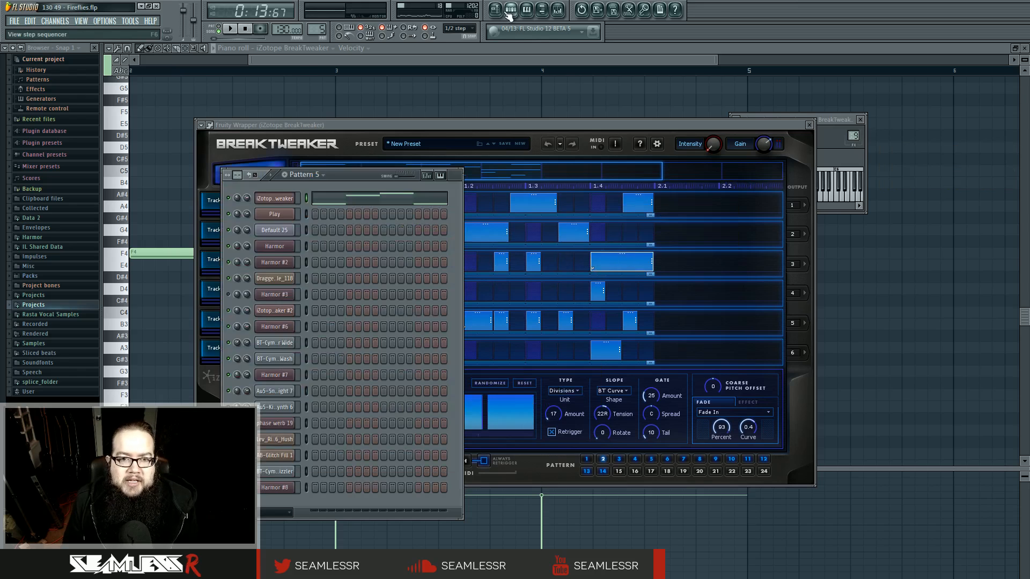
pyautogui.click(496, 11)
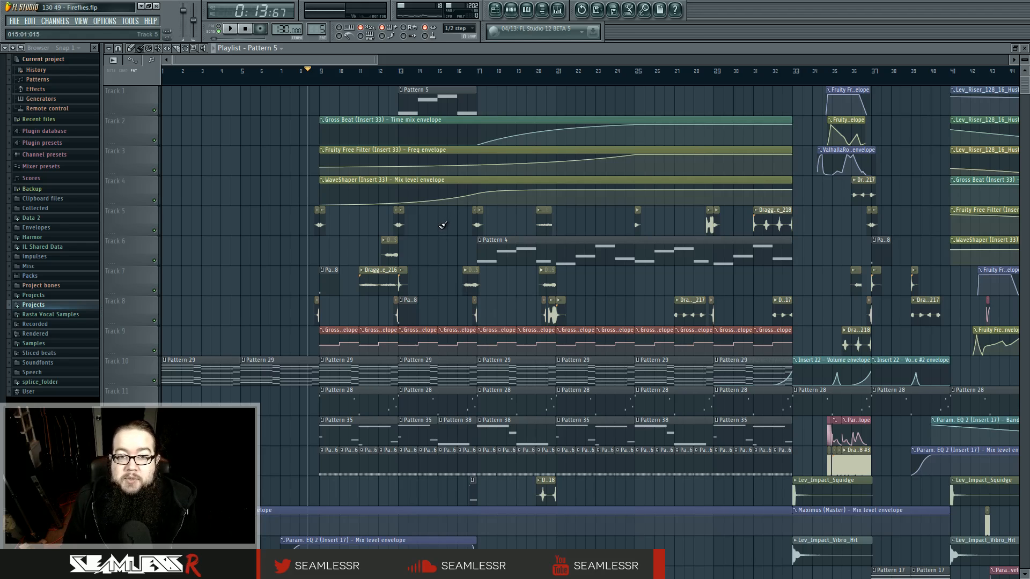
# Step: Play the start of Pattern 5 briefly from bar 13
pyautogui.click(401, 74)
pyautogui.press('space')
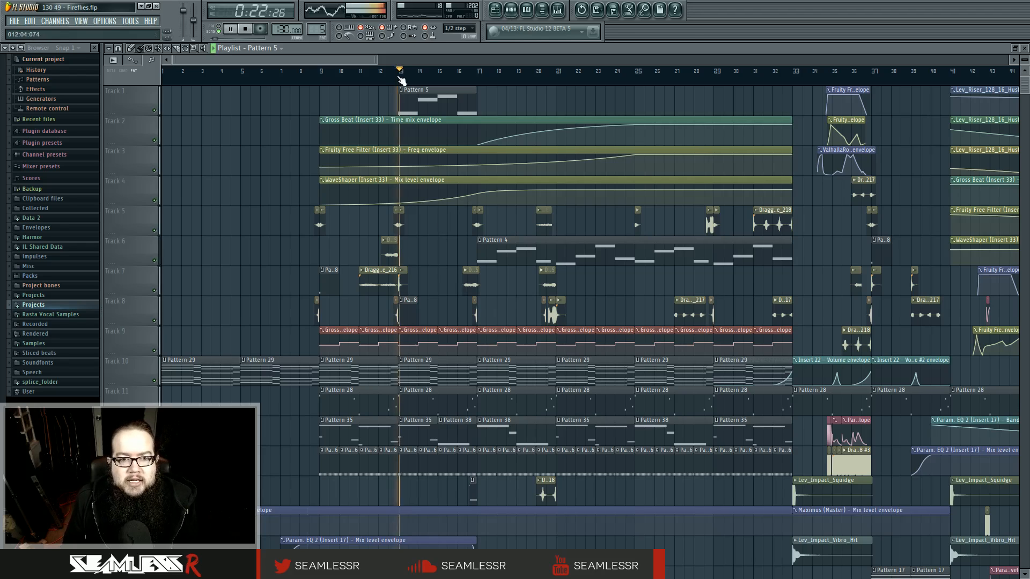
pyautogui.press('space')
# Step: Reopen Pattern 5 and its iZotope BreakTweaker instrument, dismissing the preset browser to show the sequencer
pyautogui.doubleClick(416, 103)
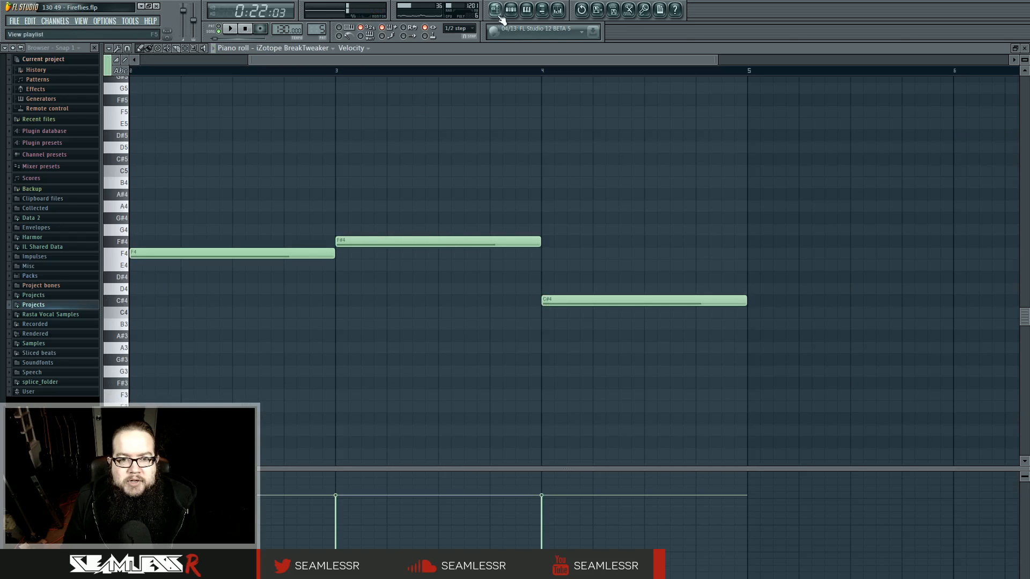
pyautogui.click(512, 10)
pyautogui.click(279, 199)
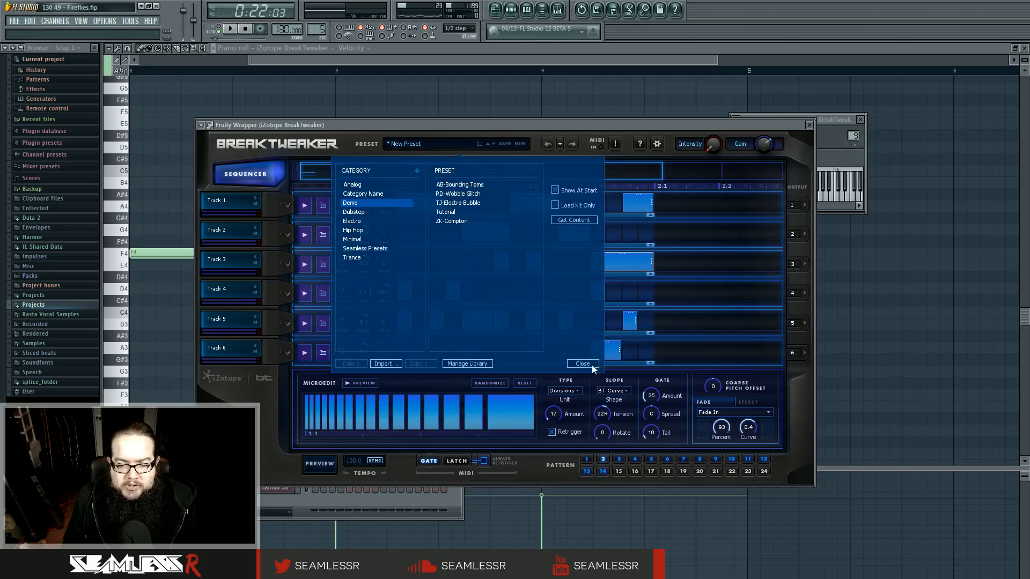
pyautogui.click(592, 365)
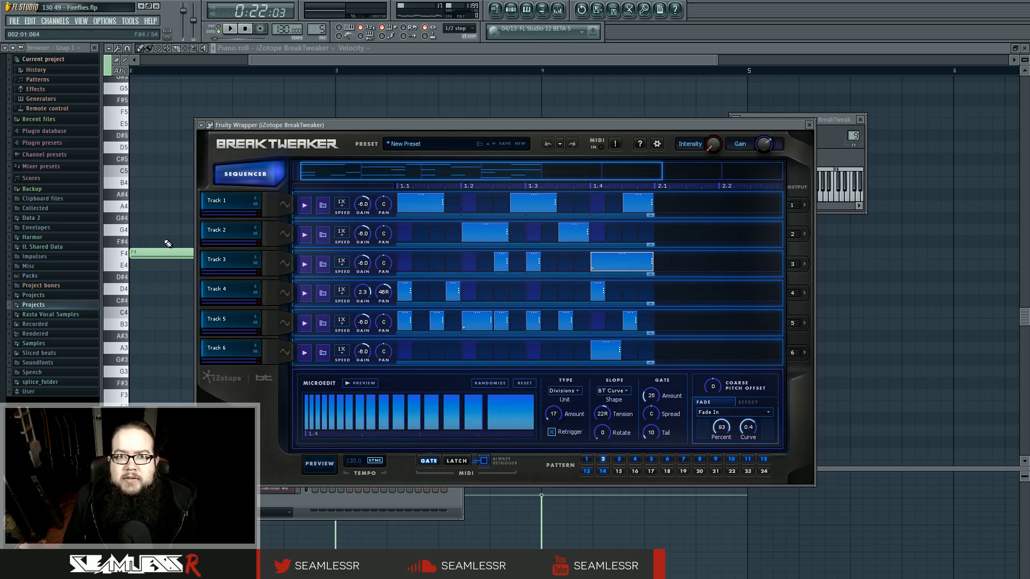
# Step: Show the full note sequence of Pattern 5 in the piano roll
pyautogui.click(182, 252)
pyautogui.moveTo(515, 269); pyautogui.dragTo(936, 258)
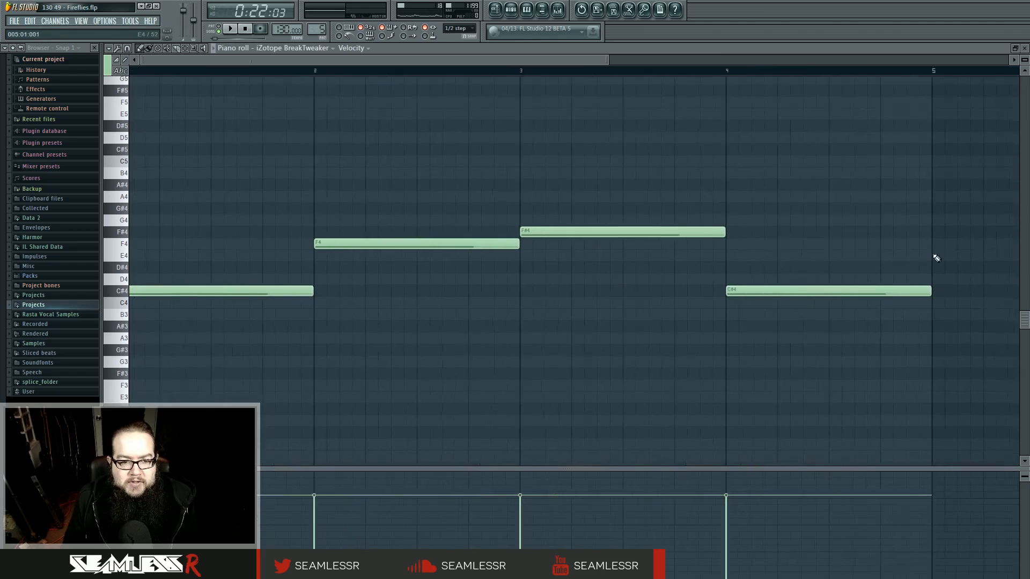
pyautogui.scroll(-2, 354, 294)
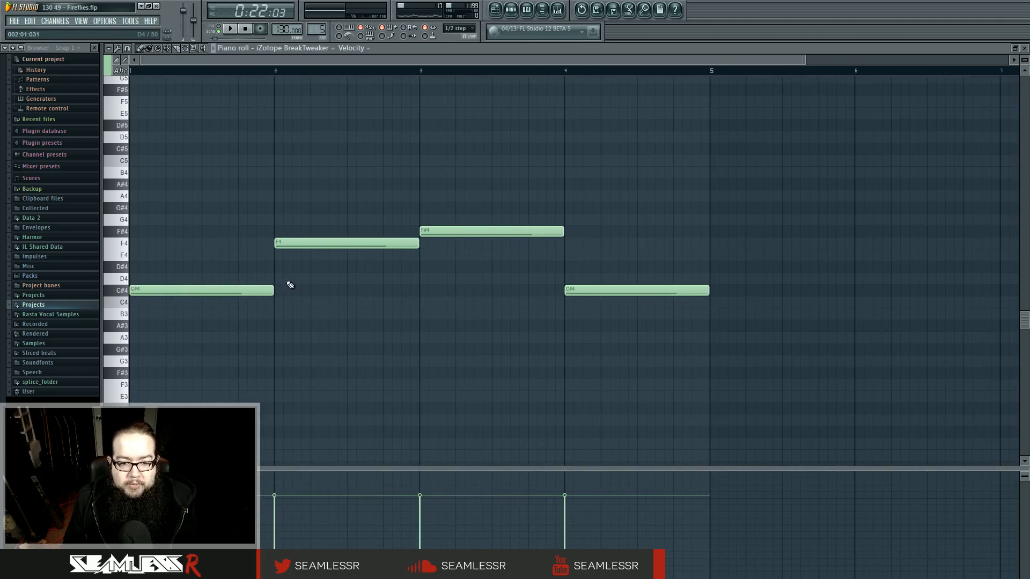
# Step: Return to the playlist and place the playhead just before bar 9
pyautogui.click(495, 9)
pyautogui.scroll(-6, 432, 245)
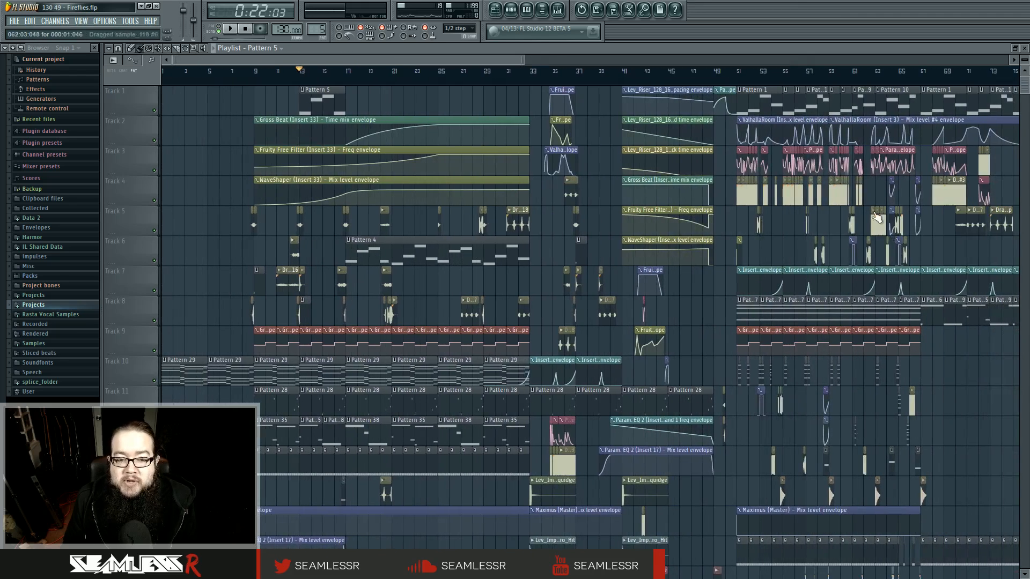
pyautogui.scroll(8, 394, 358)
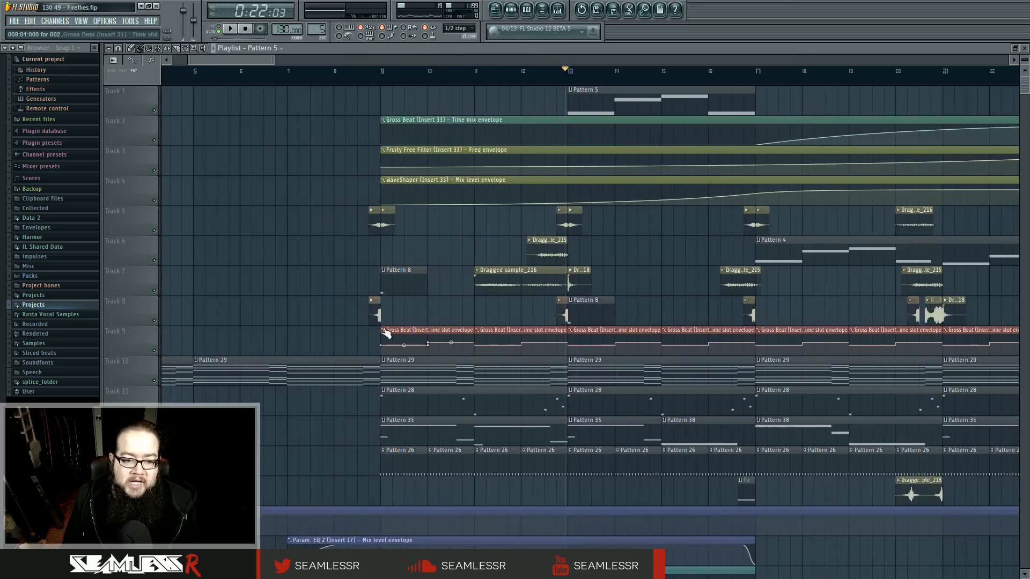
pyautogui.click(383, 71)
pyautogui.scroll(2, 401, 204)
pyautogui.scroll(2, 401, 205)
# Step: Inspect the channel settings of the Dragged sample_217 and Lev_Shifted_008 clips around bar 9, previewing the Lev_Shifted_008 sample
pyautogui.doubleClick(377, 223)
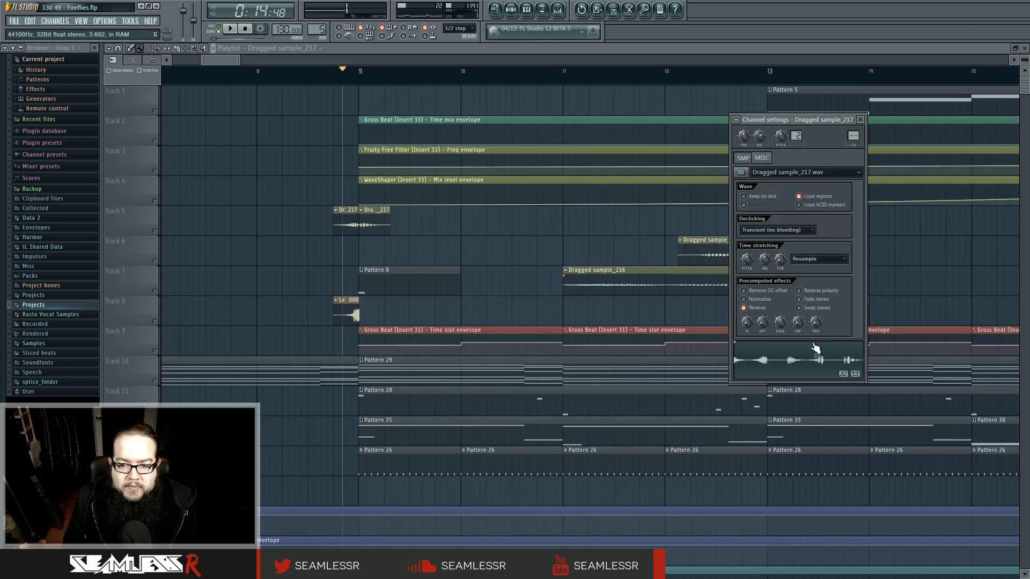
pyautogui.click(859, 120)
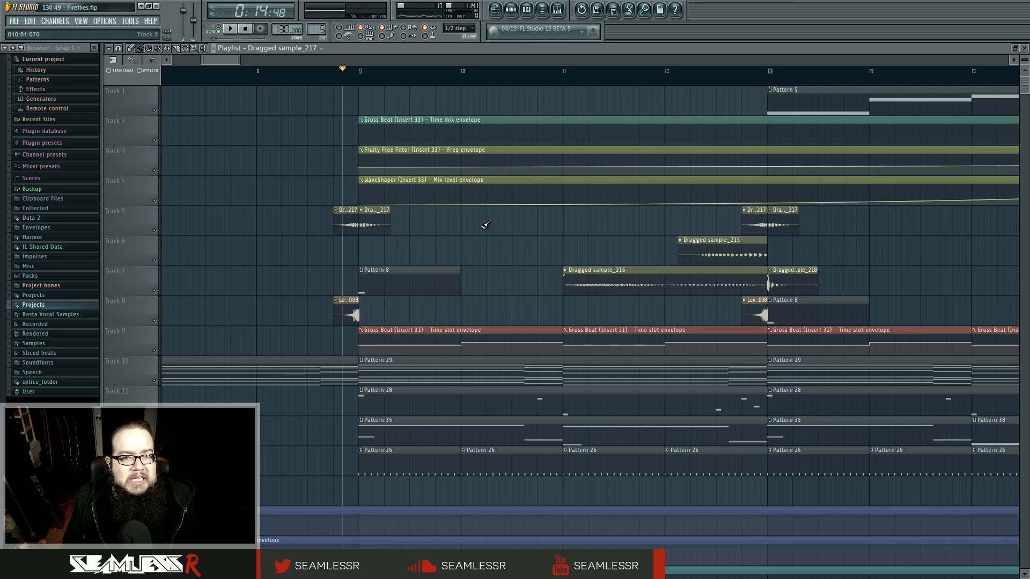
pyautogui.doubleClick(351, 306)
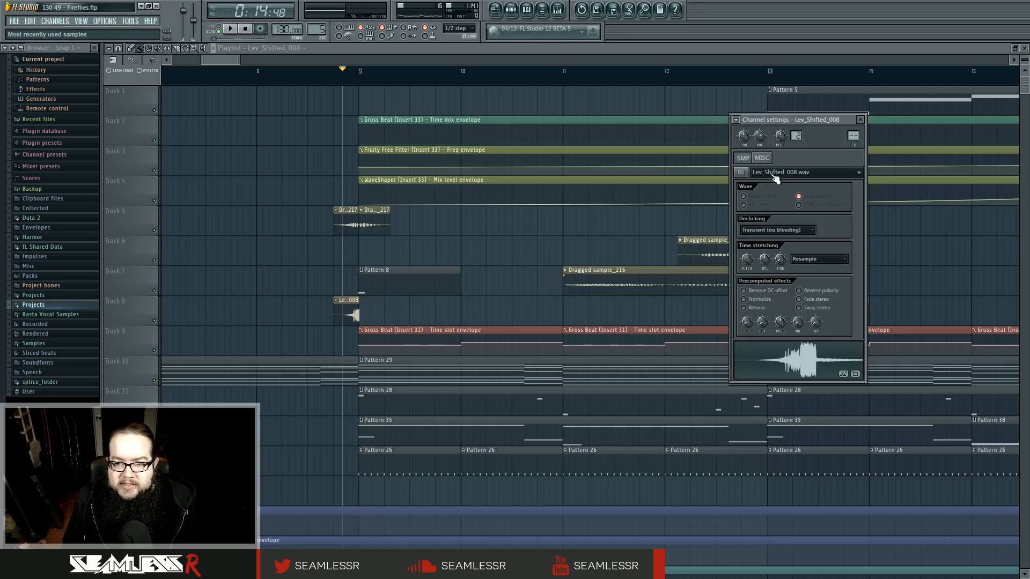
pyautogui.click(799, 361)
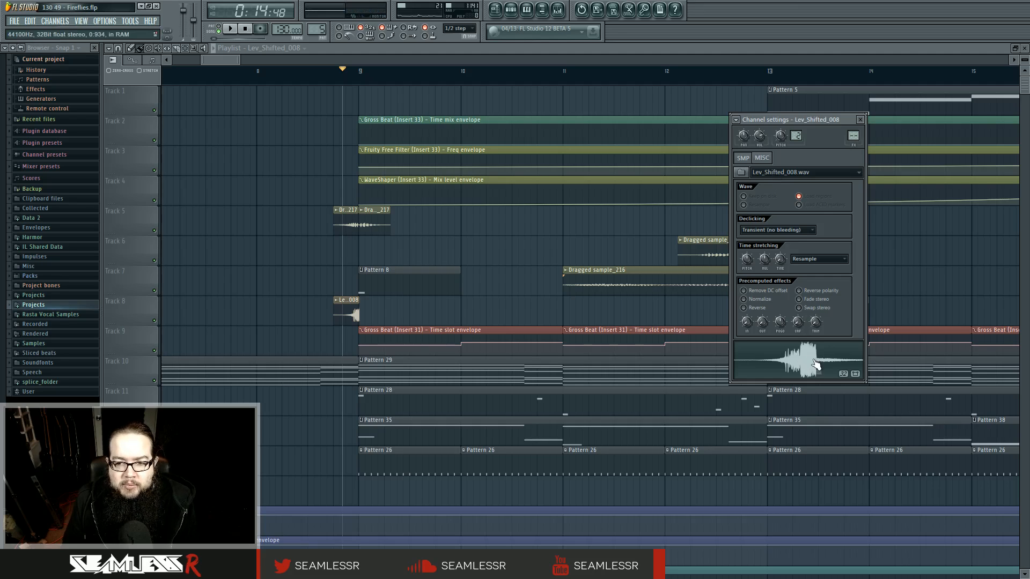
pyautogui.click(860, 119)
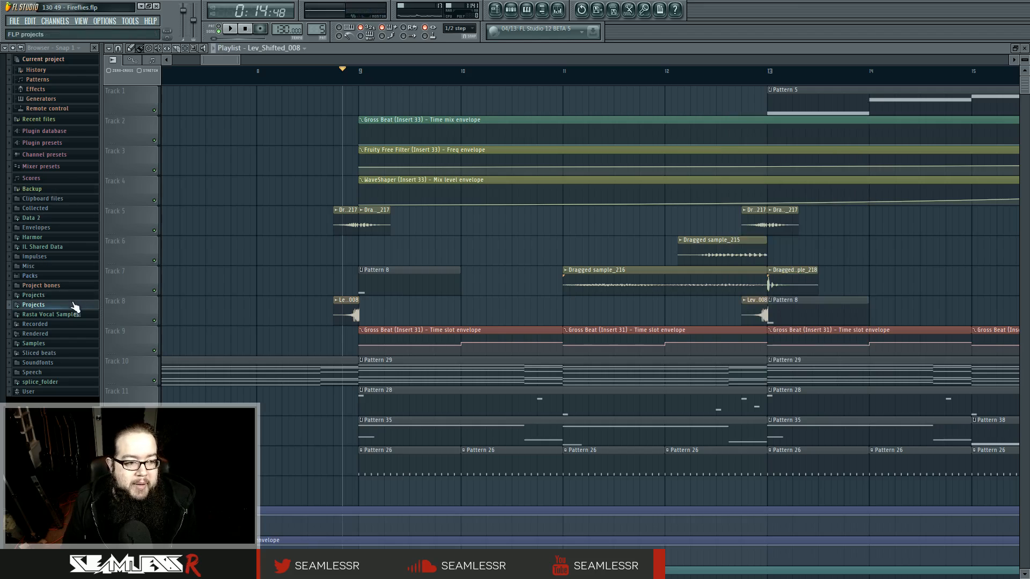
# Step: Browse the sample packs to the Black Octopus Leviathan folder inside extra
pyautogui.click(63, 277)
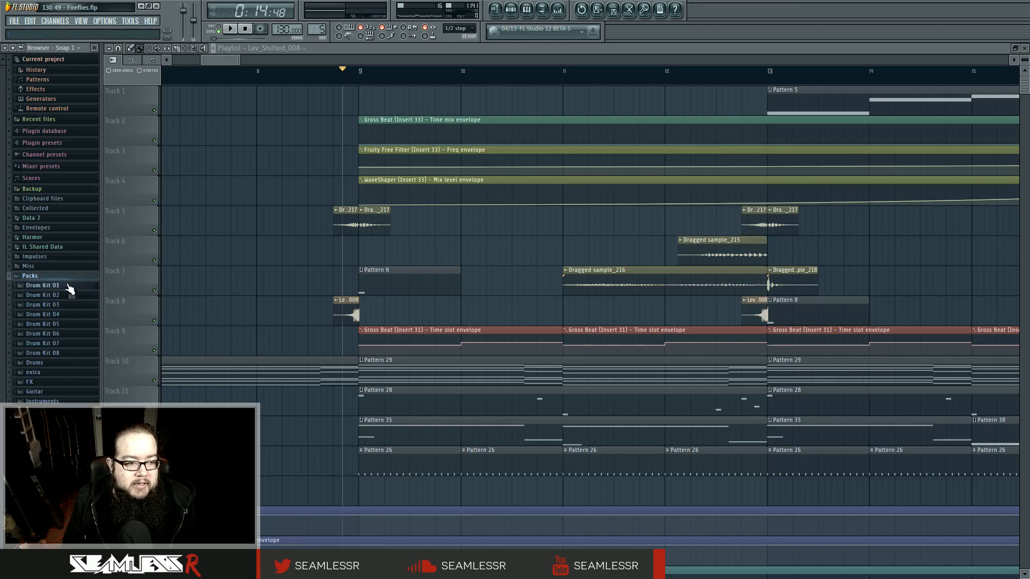
pyautogui.click(64, 373)
pyautogui.click(81, 362)
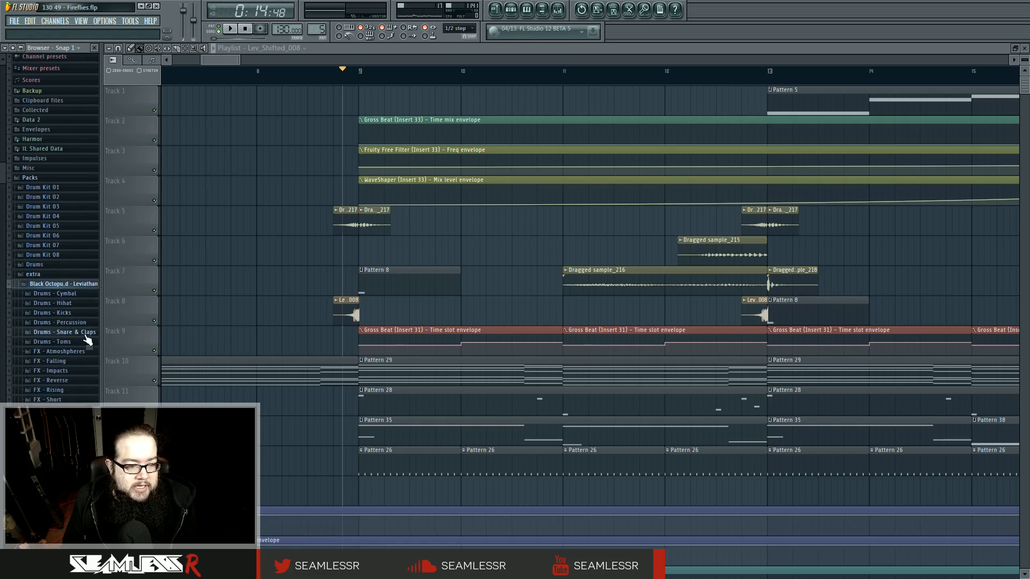
# Step: Browse the Shifted samples inside the Drums - Snare & Claps folder, and collapse the extra folder
pyautogui.click(85, 334)
pyautogui.click(48, 351)
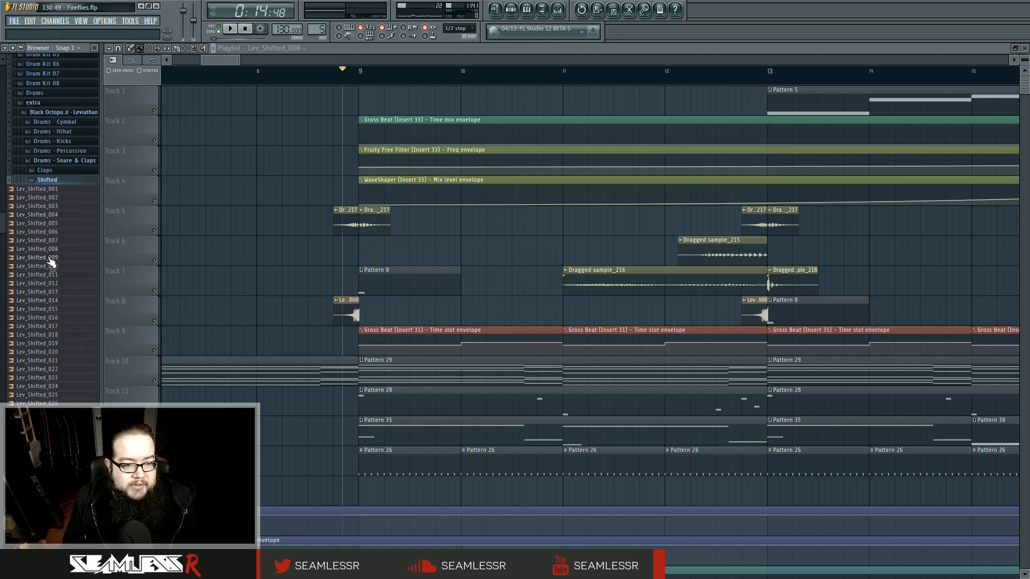
pyautogui.click(62, 185)
pyautogui.click(64, 193)
pyautogui.click(64, 187)
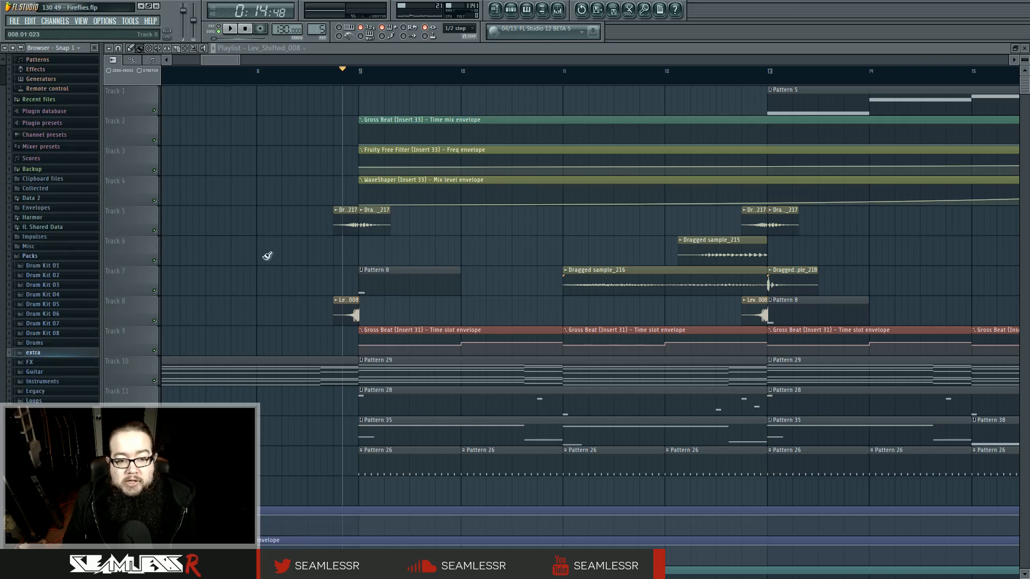
# Step: Inspect the channel settings of the Lev_Shifted_008 clip before bar 9 and the Dragged sample_216 clip, closing each window
pyautogui.click(346, 300)
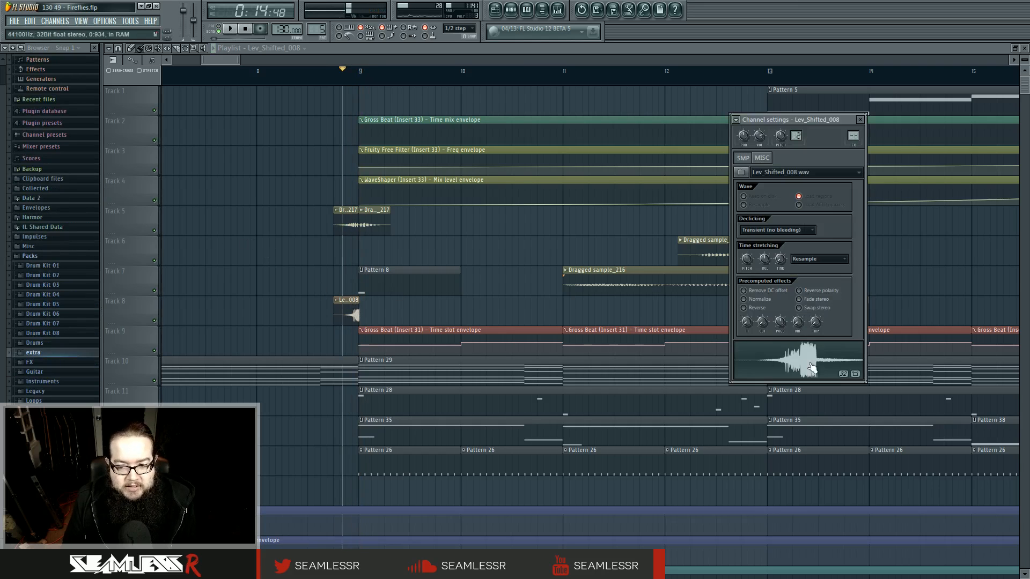
pyautogui.press('Escape')
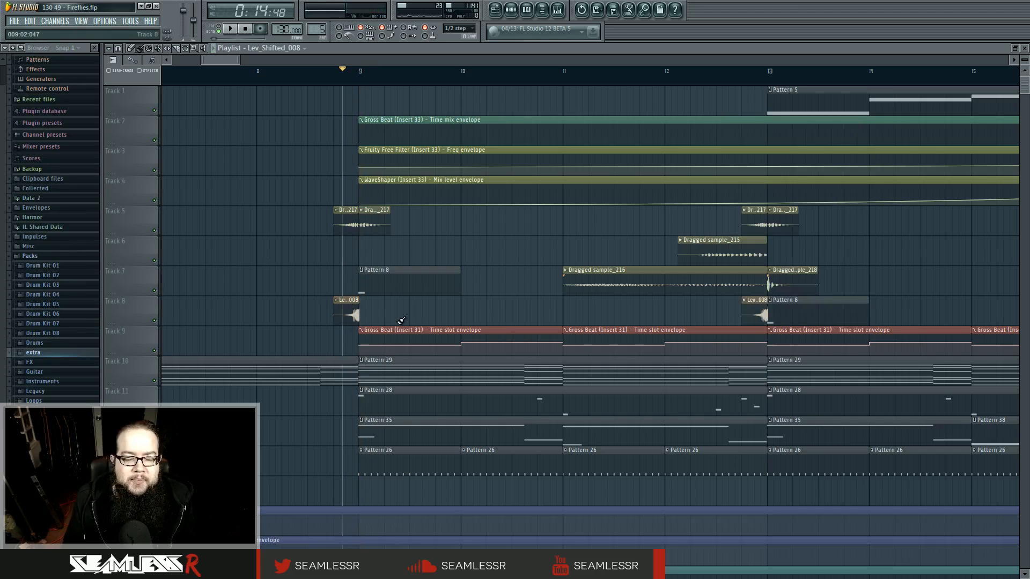
pyautogui.click(699, 271)
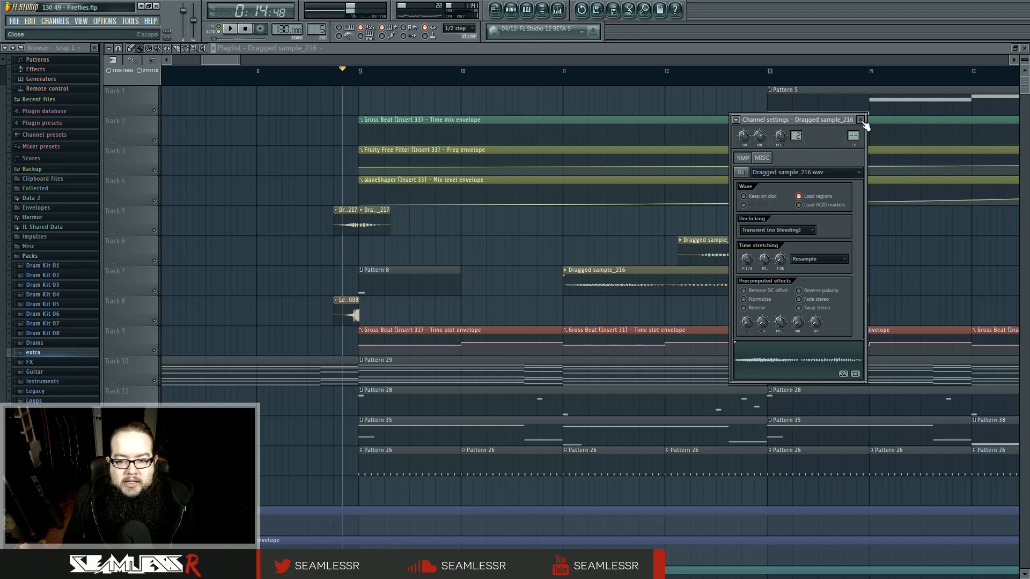
pyautogui.click(862, 120)
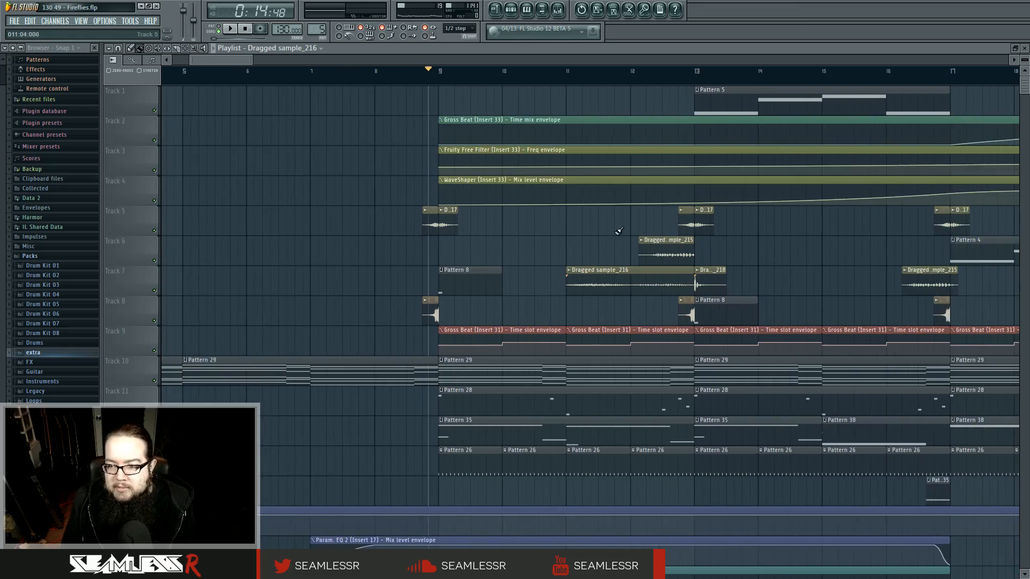
# Step: Open the Pattern 8 clip at bar 9 in the piano roll and play it briefly
pyautogui.keyDown('ctrl'); pyautogui.scroll(-6, 625, 232); pyautogui.keyUp('ctrl')
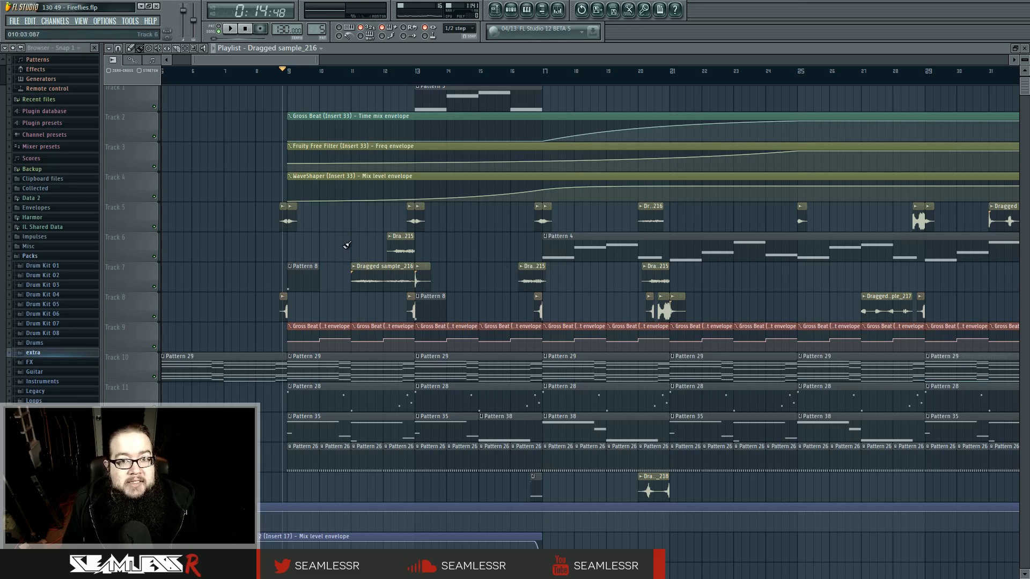
pyautogui.keyDown('ctrl'); pyautogui.scroll(6, 346, 245); pyautogui.keyUp('ctrl')
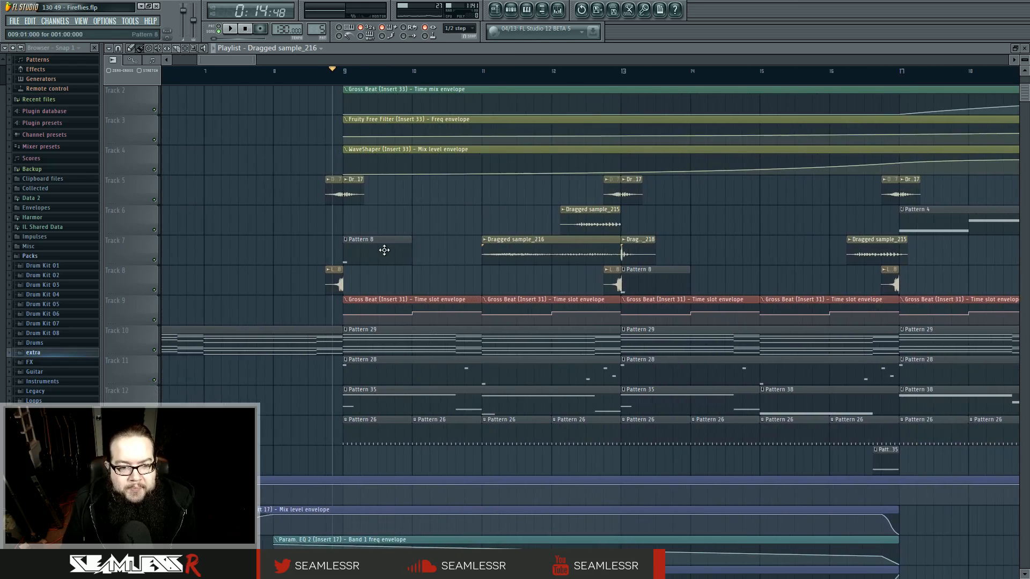
pyautogui.doubleClick(384, 250)
pyautogui.click(221, 25)
pyautogui.click(230, 28)
pyautogui.click(245, 28)
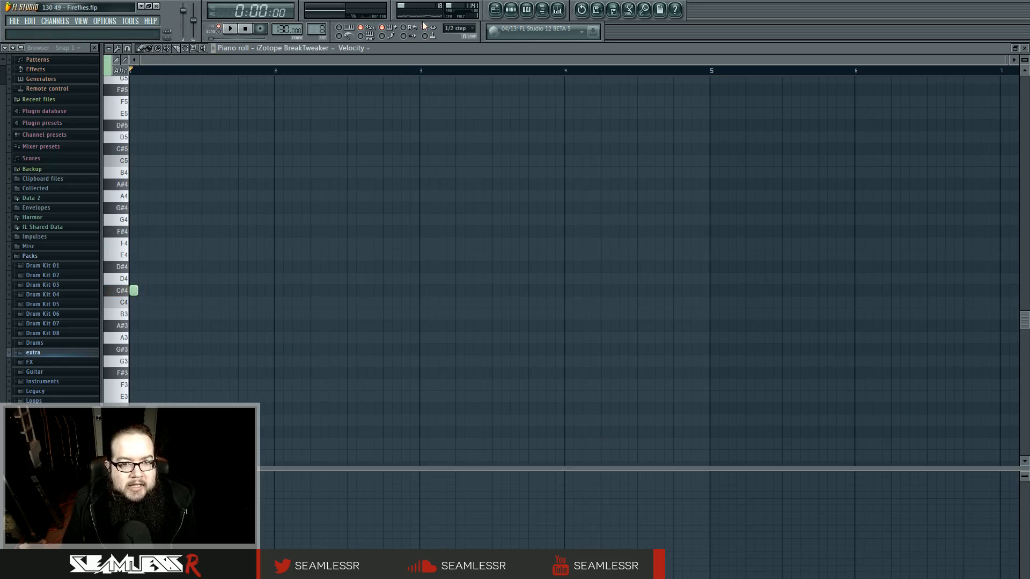
# Step: Return to the playlist and play the arrangement from bar 9
pyautogui.click(494, 10)
pyautogui.click(344, 71)
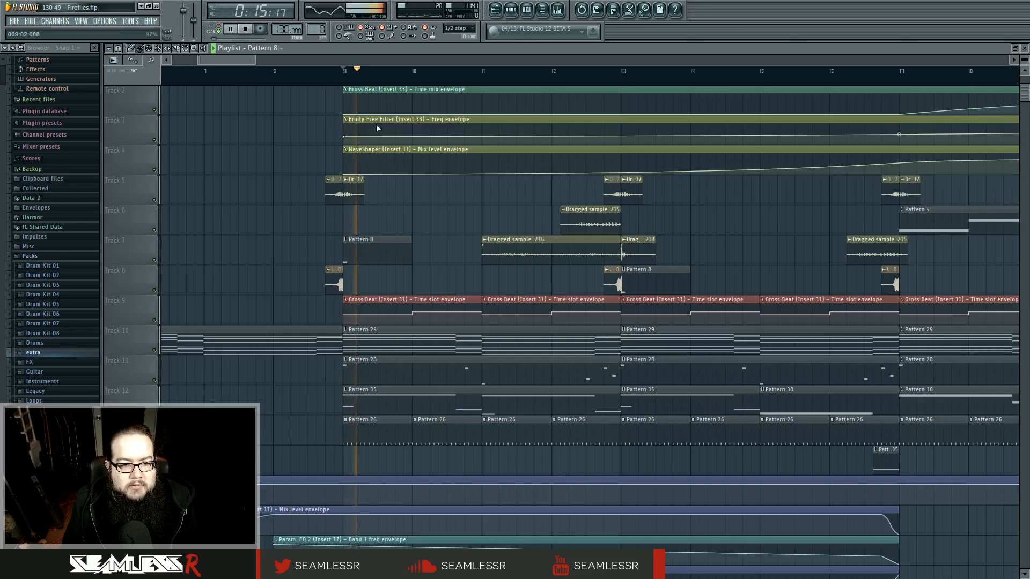
pyautogui.scroll(1, 429, 218)
pyautogui.scroll(-2, 429, 220)
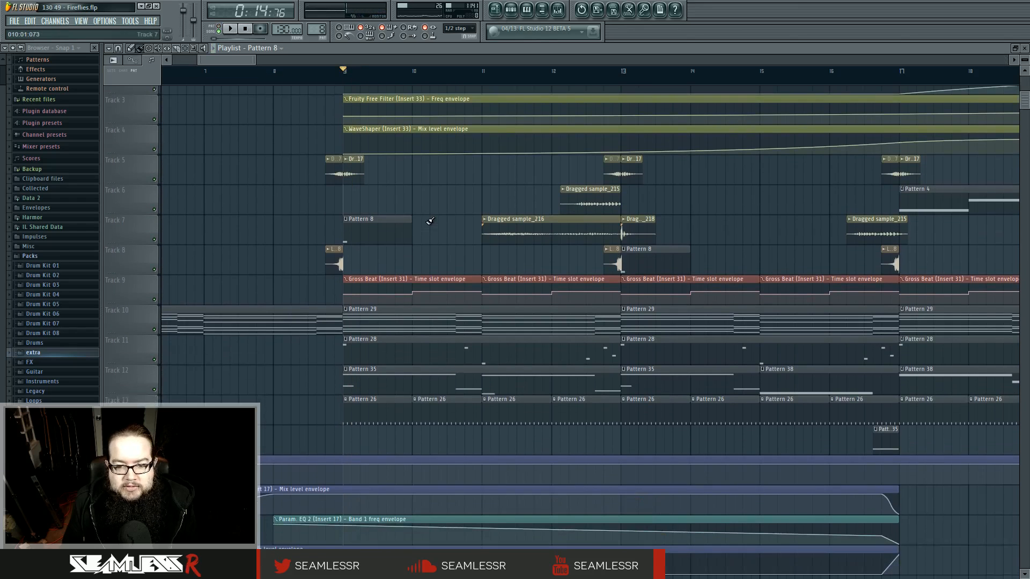
# Step: Play the song from bar 9 while viewing Pattern 8's notes and channels, and return to the playlist
pyautogui.press('space')
pyautogui.doubleClick(389, 225)
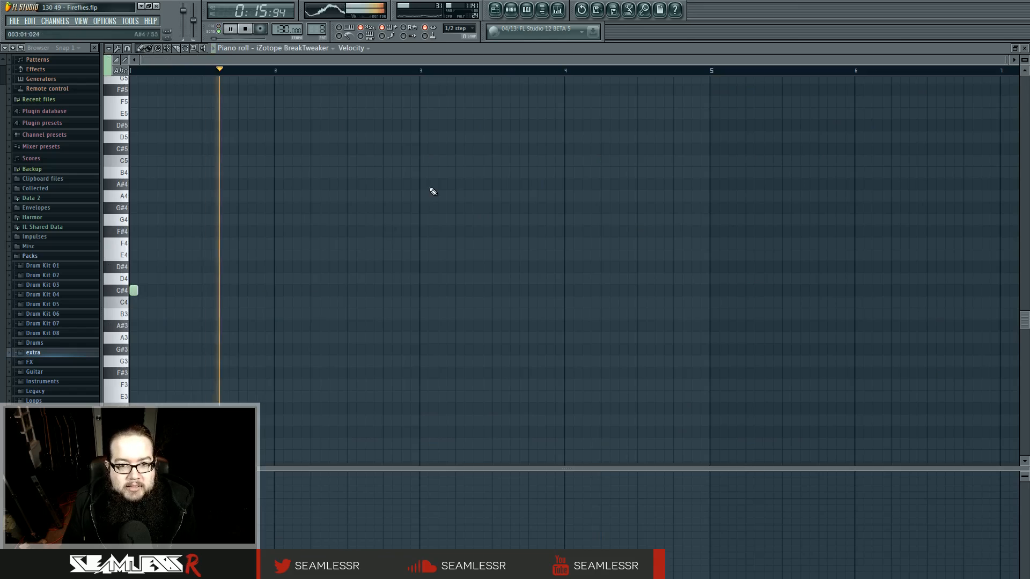
pyautogui.click(512, 11)
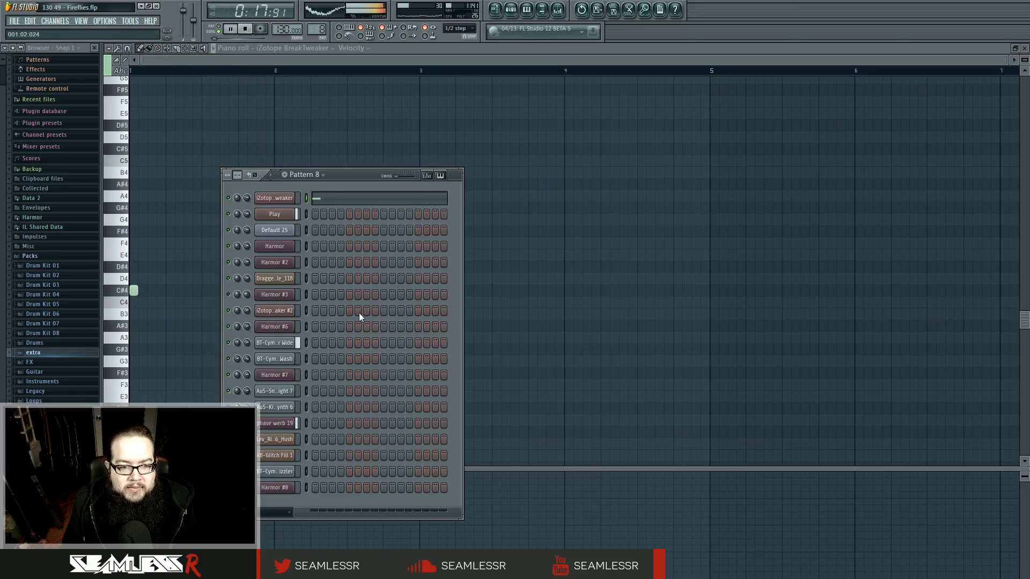
pyautogui.press('space')
pyautogui.click(494, 9)
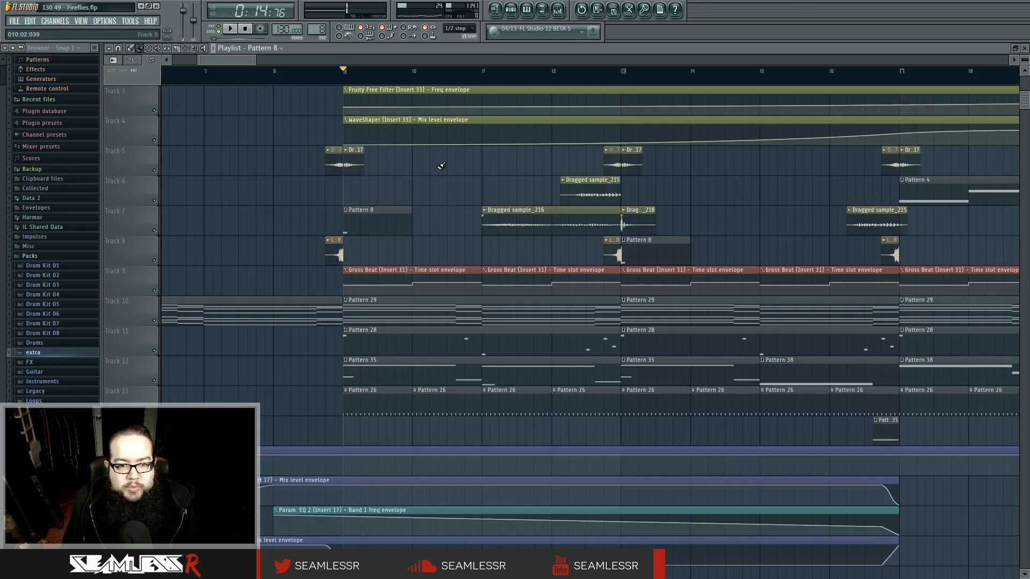
# Step: Open the Pattern 28 clip on Track 11 in the piano roll and play it
pyautogui.scroll(1, 554, 157)
pyautogui.scroll(4, 554, 154)
pyautogui.scroll(-6, 547, 161)
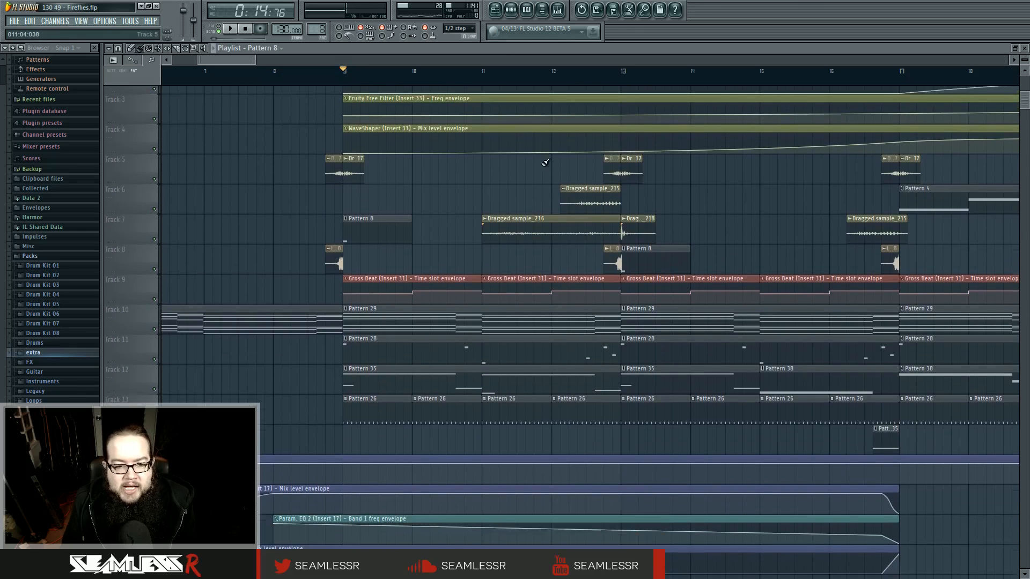
pyautogui.doubleClick(410, 344)
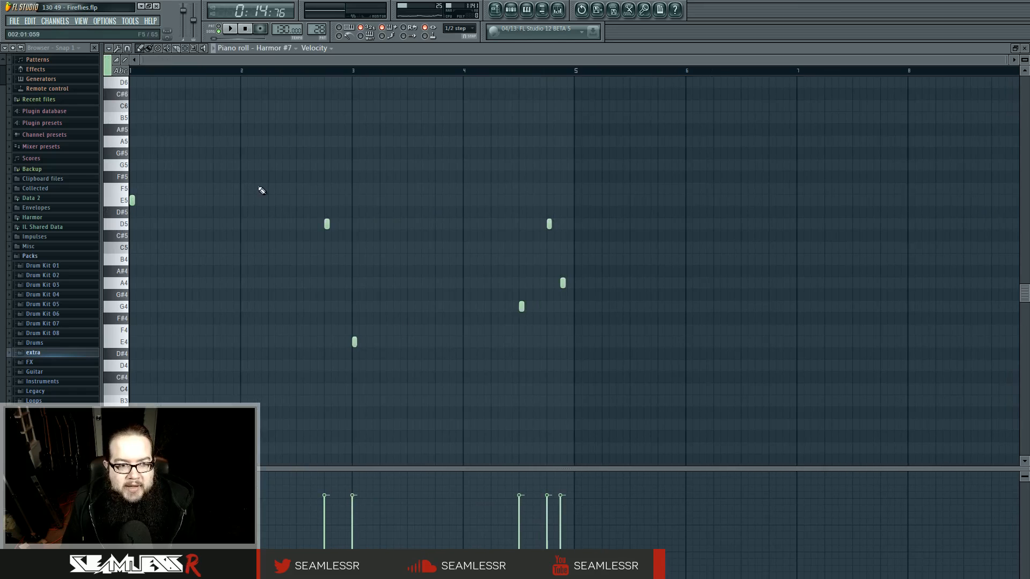
pyautogui.click(230, 29)
# Step: Inspect the Harmor #7 synth settings used by Pattern 28, stopping playback and repositioning the plugin window
pyautogui.press('F6')
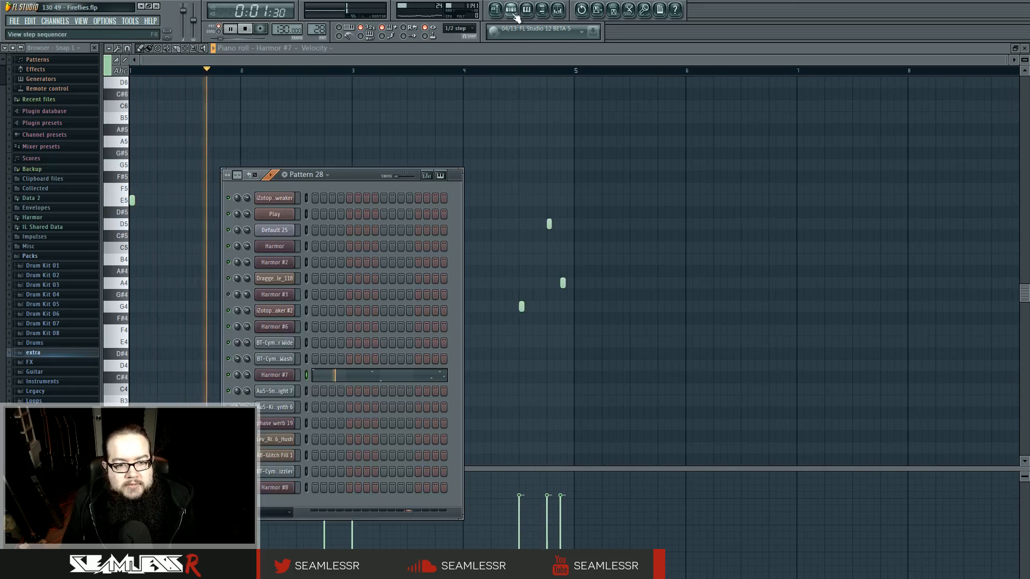
pyautogui.click(275, 375)
pyautogui.moveTo(349, 327); pyautogui.dragTo(625, 156)
pyautogui.press('space')
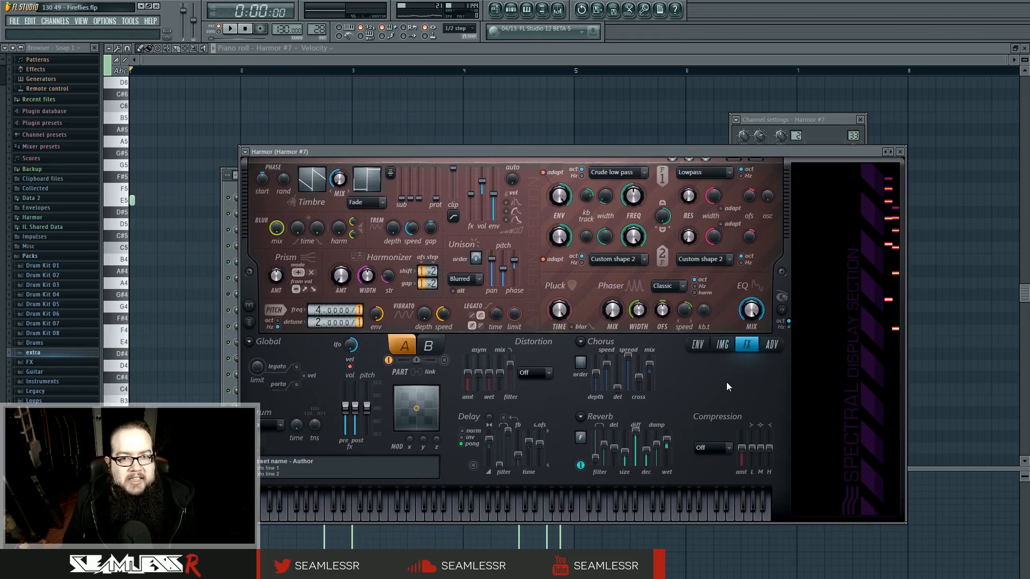
pyautogui.moveTo(621, 155); pyautogui.dragTo(566, 154)
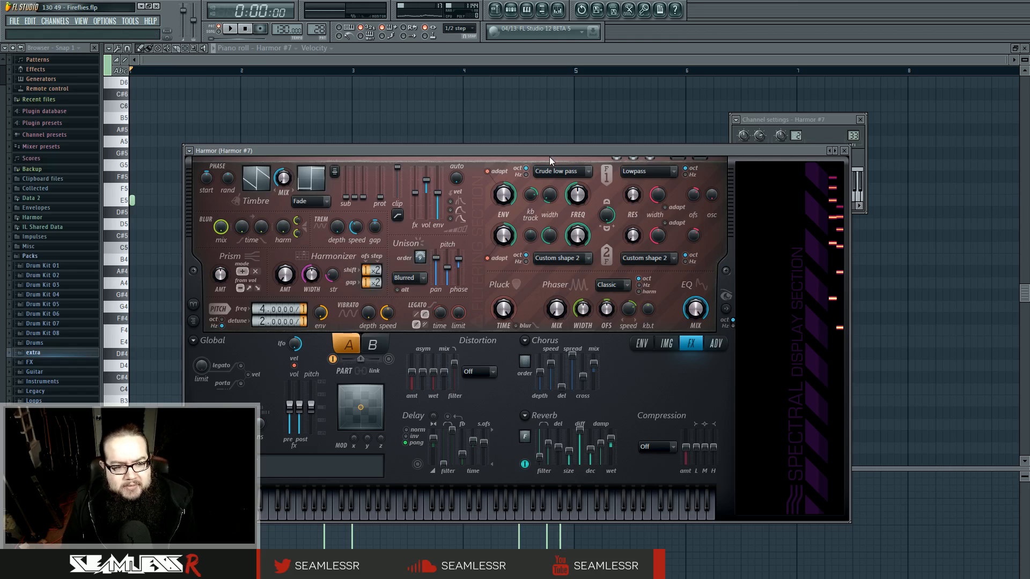
# Step: Open the Pattern 35 clip on Track 12 in the piano roll and play it
pyautogui.click(495, 10)
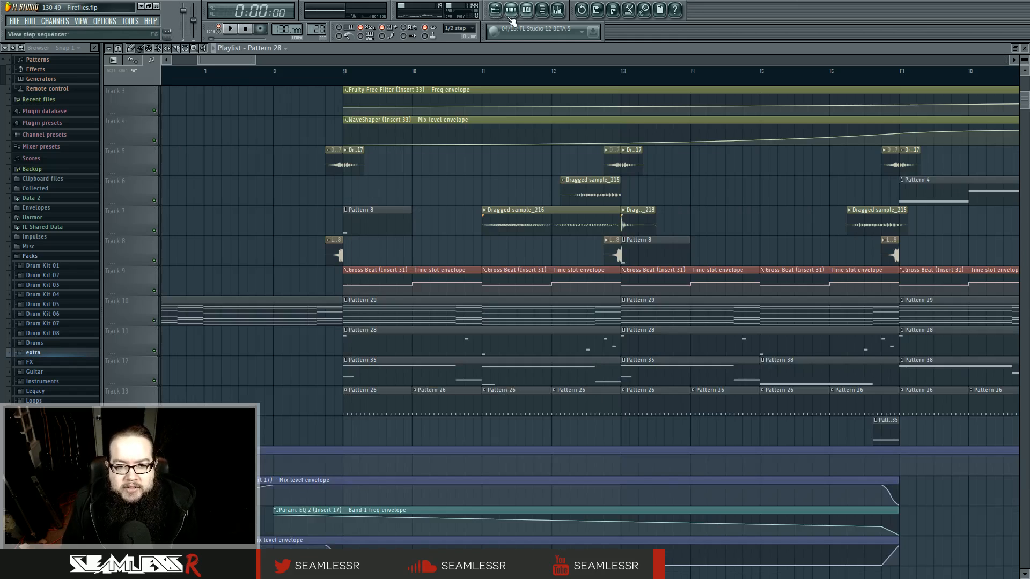
pyautogui.doubleClick(449, 378)
pyautogui.keyDown('ctrl'); pyautogui.scroll(-3, 456, 380); pyautogui.keyUp('ctrl')
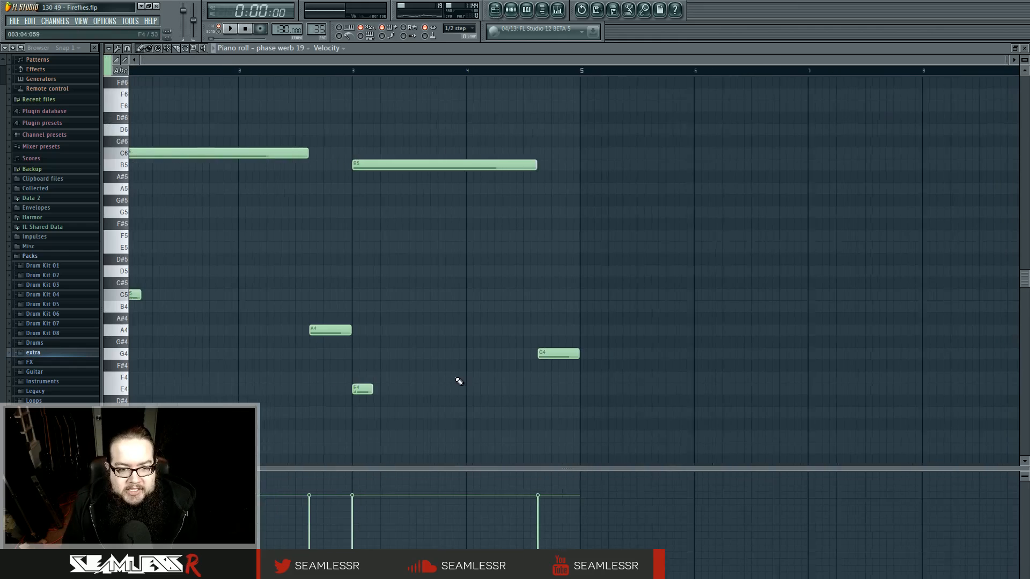
pyautogui.click(230, 28)
# Step: Inspect the phase werb 19 synth settings behind Pattern 35 and stop playback
pyautogui.click(511, 10)
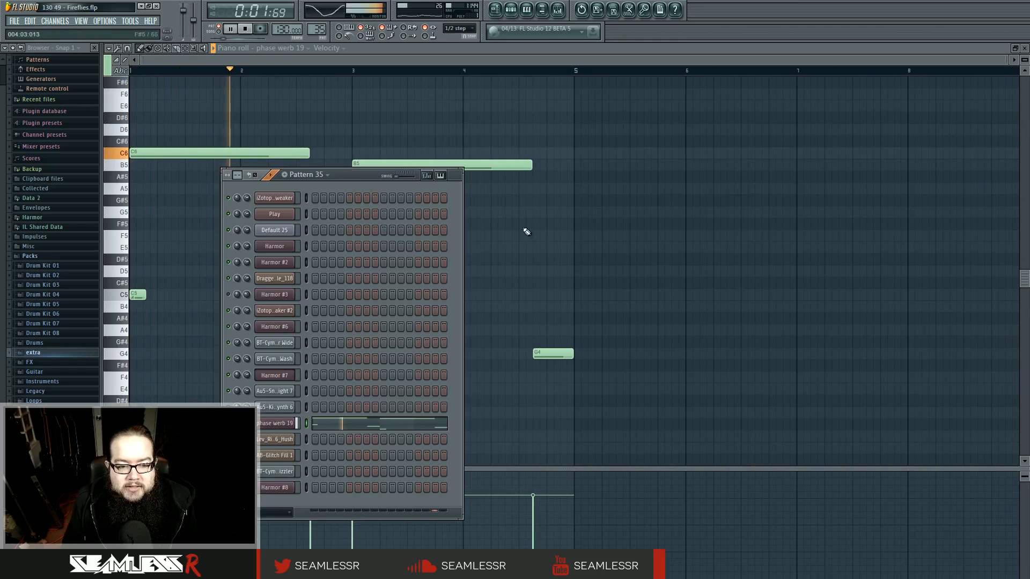
pyautogui.click(278, 424)
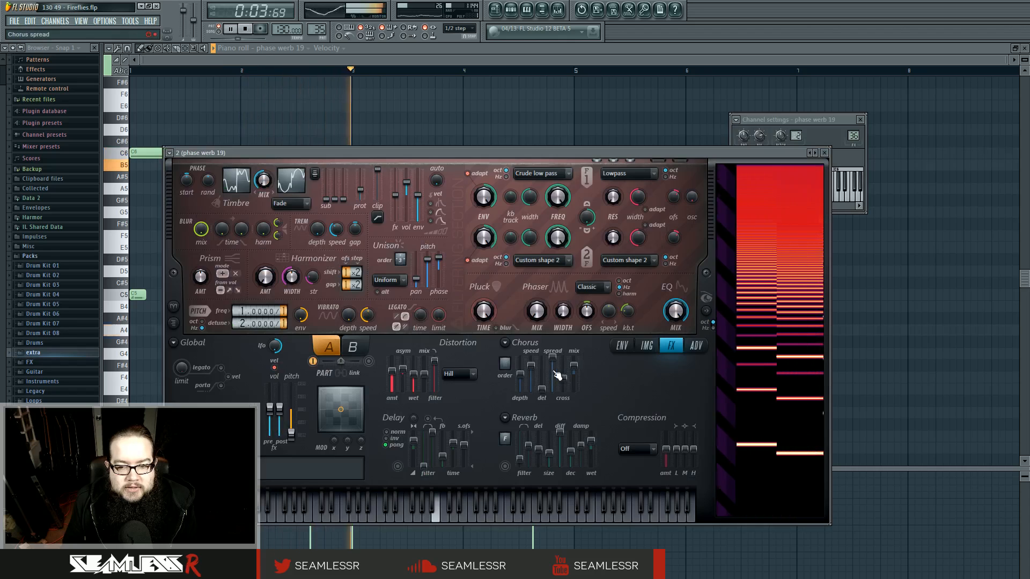
pyautogui.press('space')
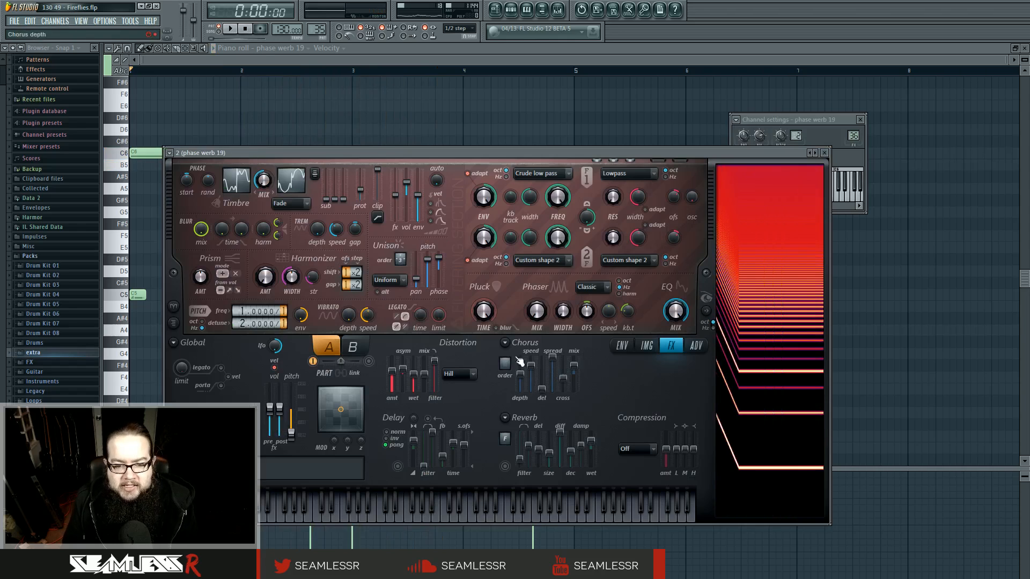
# Step: Audition Pattern 26 from Track 13 and show the channel settings of its BT-Cymbal Ride Super Wide sample
pyautogui.click(495, 10)
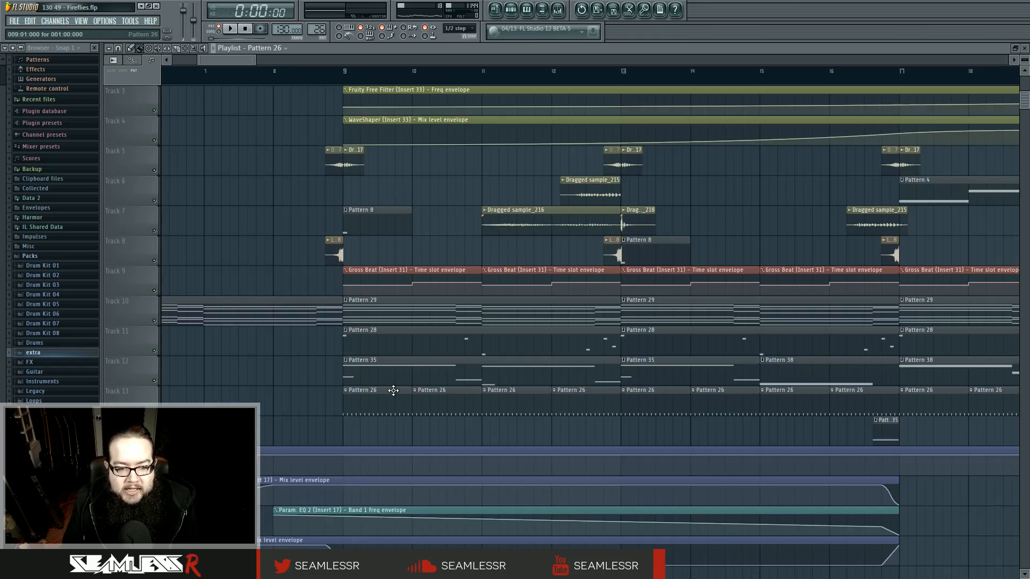
pyautogui.doubleClick(394, 391)
pyautogui.click(231, 30)
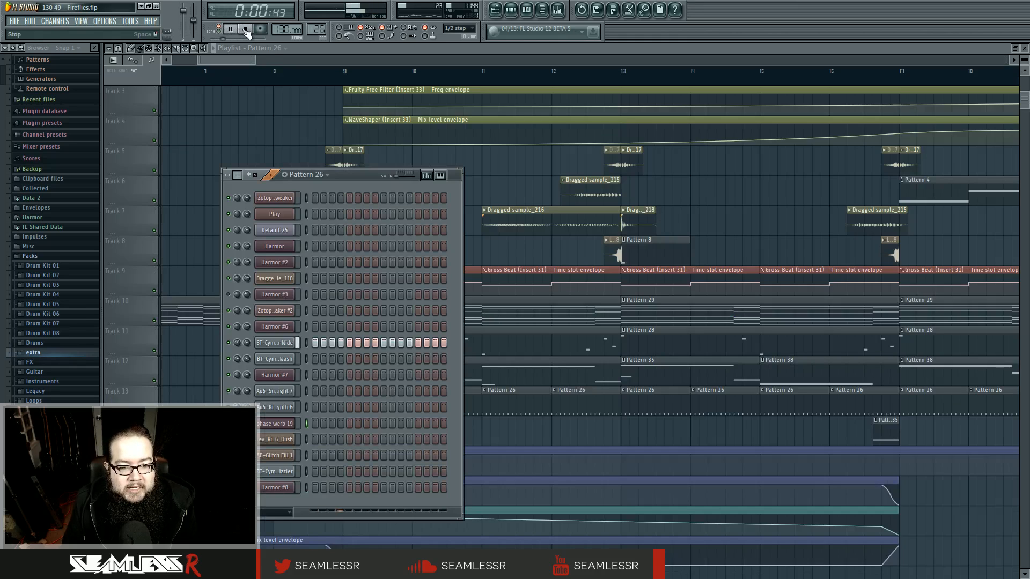
pyautogui.click(245, 30)
pyautogui.click(274, 343)
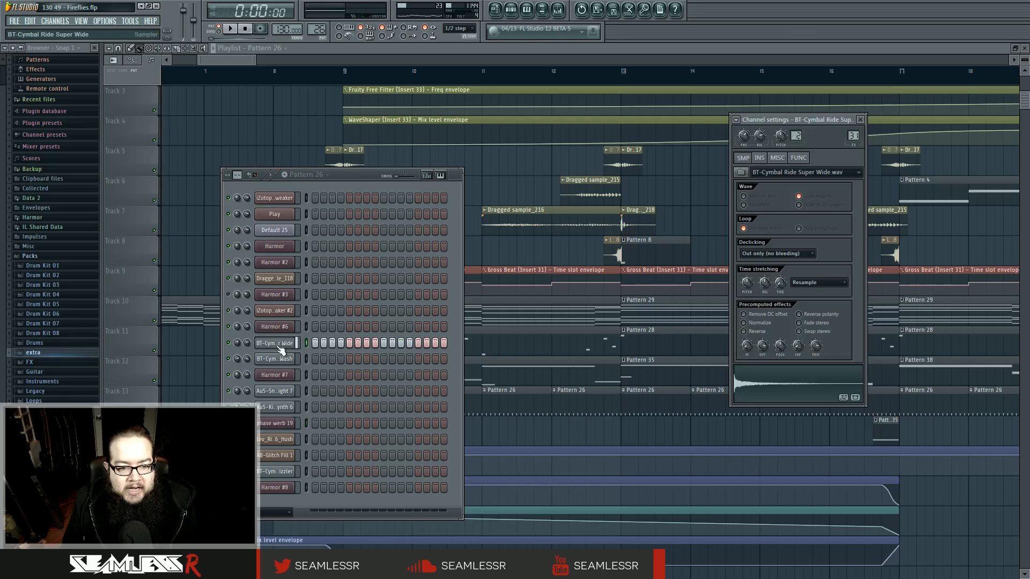
# Step: Inspect Gross Beat on the cymbal's mixer track, Insert 31, while playing Pattern 26
pyautogui.doubleClick(853, 136)
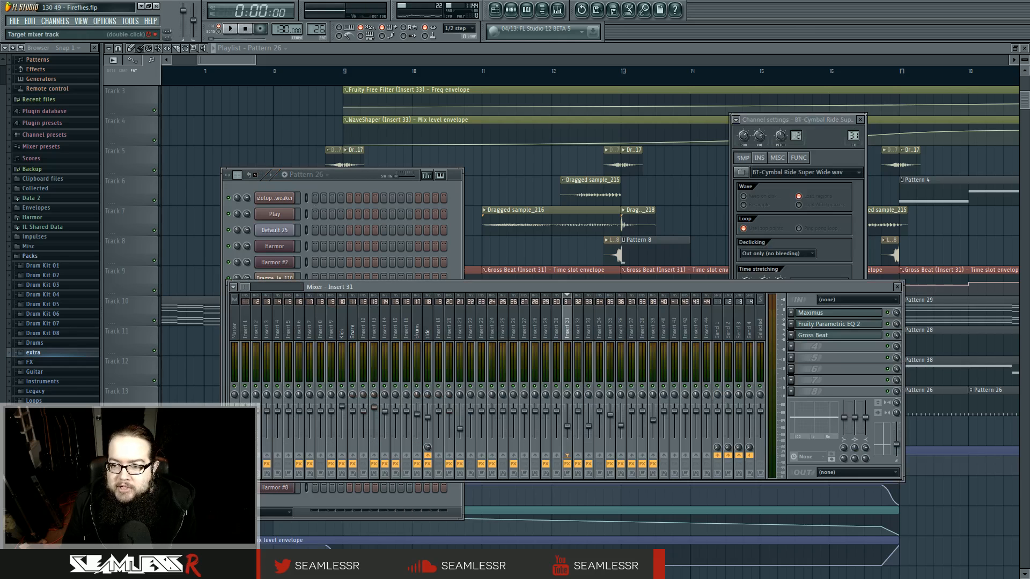
pyautogui.click(826, 335)
pyautogui.click(230, 29)
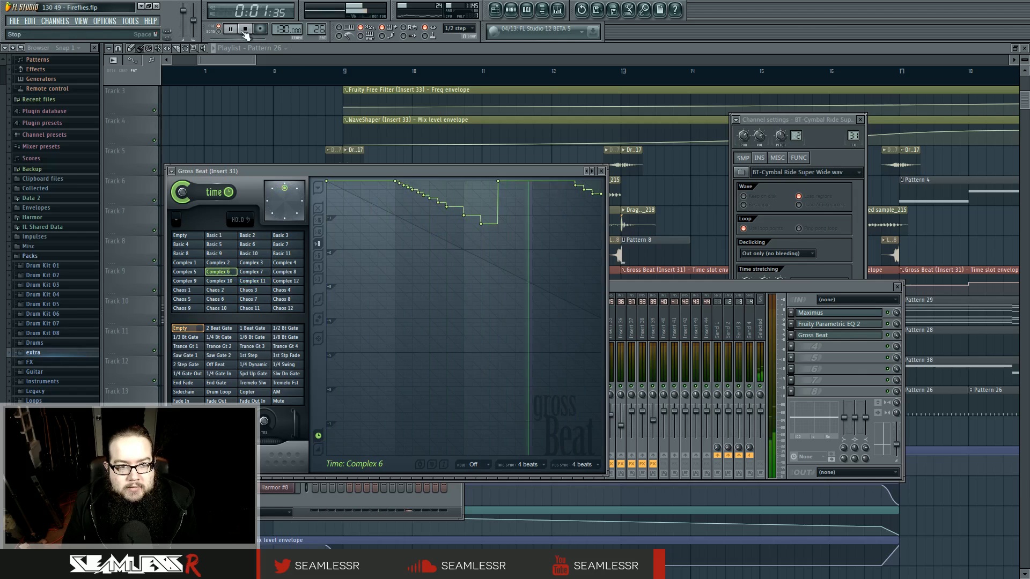
pyautogui.press('space')
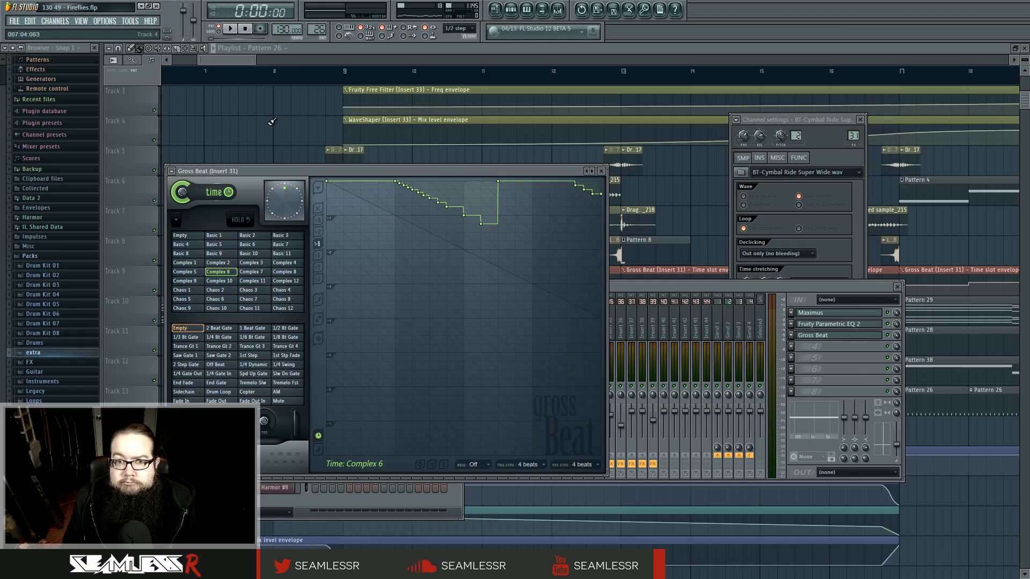
# Step: Close the open windows and survey the intro's playlist tracks and automation clips down to Pattern 17
pyautogui.press('F12')
pyautogui.moveTo(536, 374); pyautogui.dragTo(542, 339)
pyautogui.scroll(-3, 542, 339)
pyautogui.scroll(-3, 541, 337)
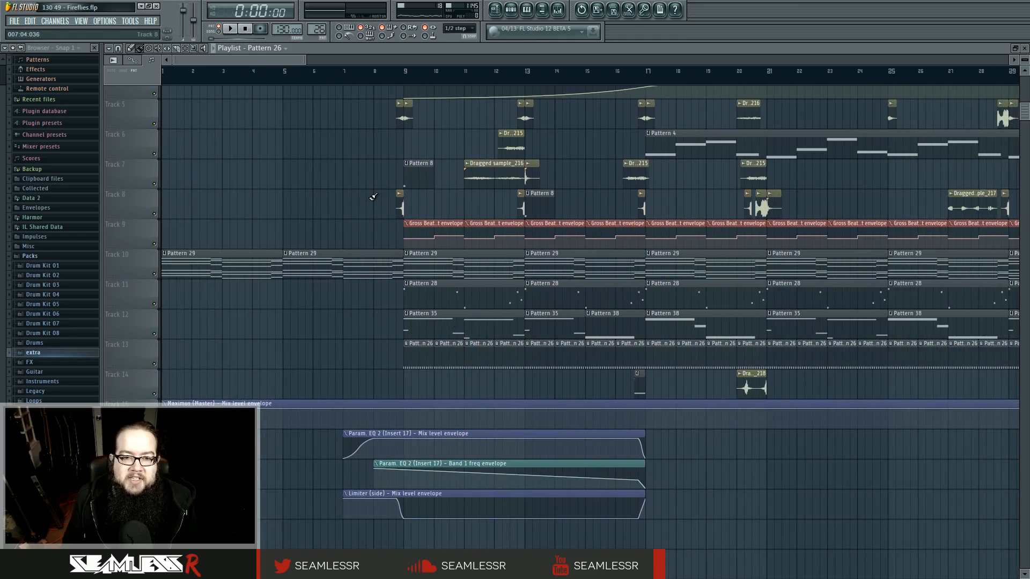
pyautogui.scroll(2, 373, 197)
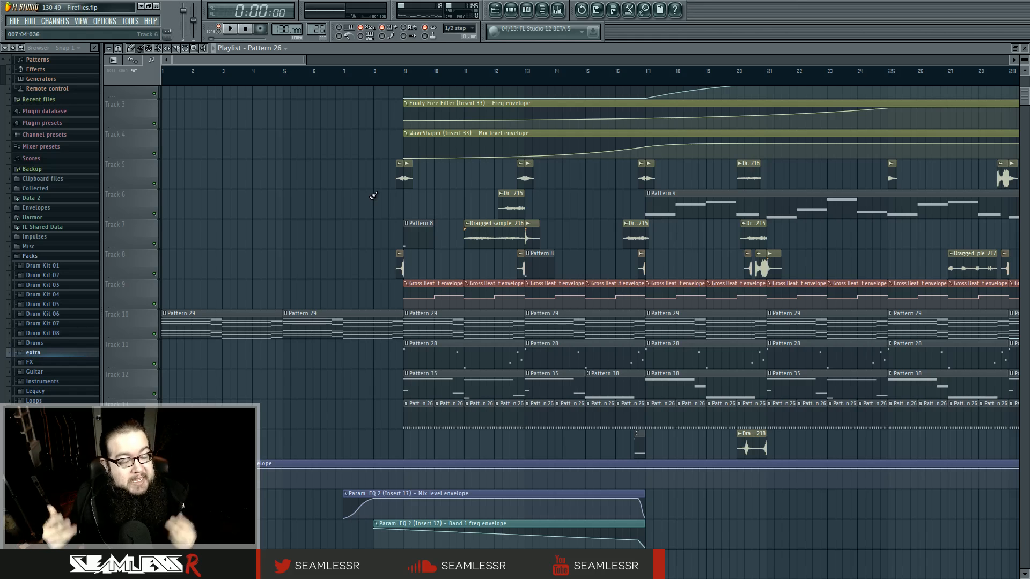
pyautogui.scroll(-5, 373, 196)
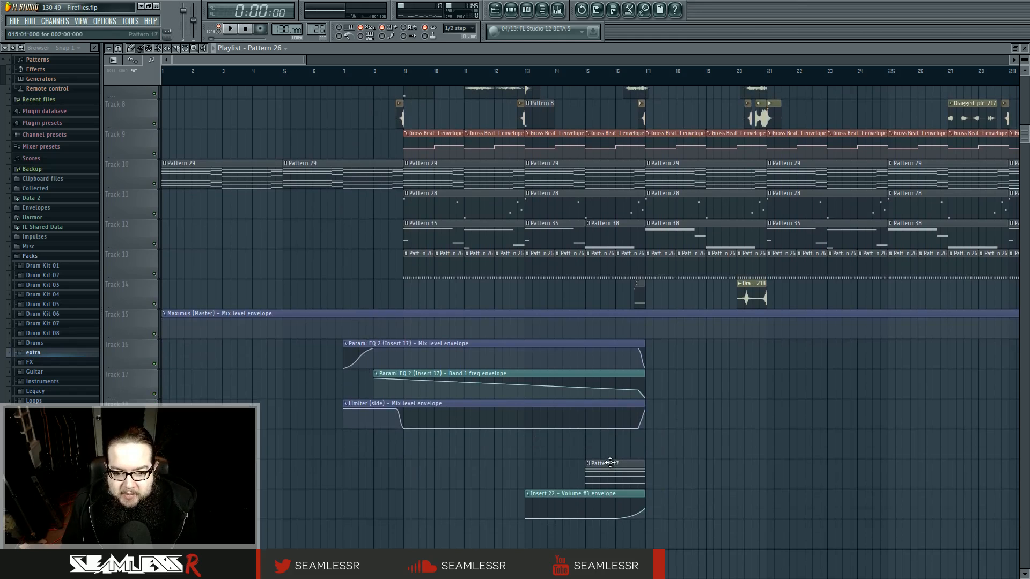
# Step: Open Pattern 17 at bar 15 in the piano roll, play it briefly and return to the playlist
pyautogui.doubleClick(610, 464)
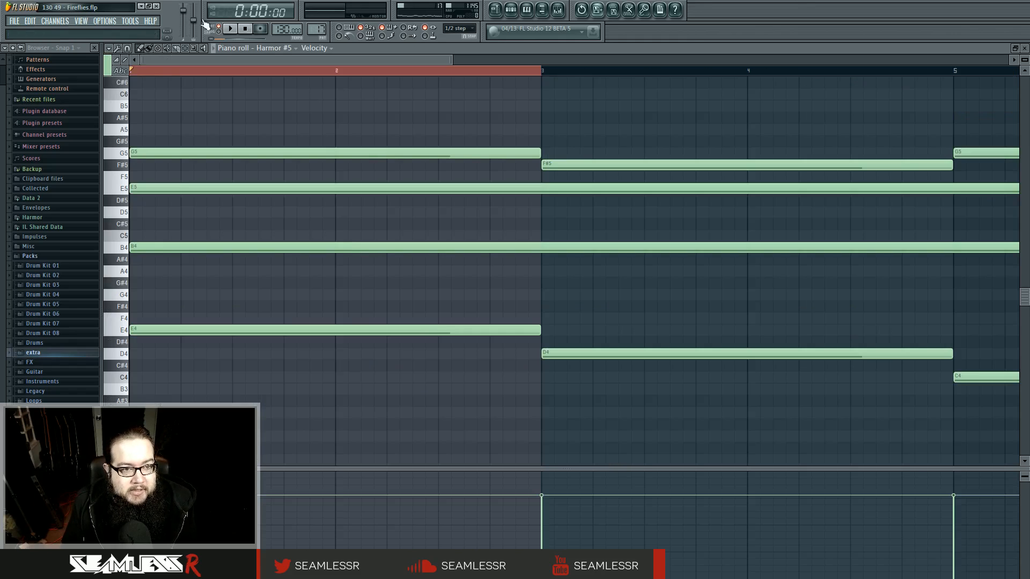
pyautogui.click(230, 29)
pyautogui.click(245, 29)
pyautogui.click(495, 9)
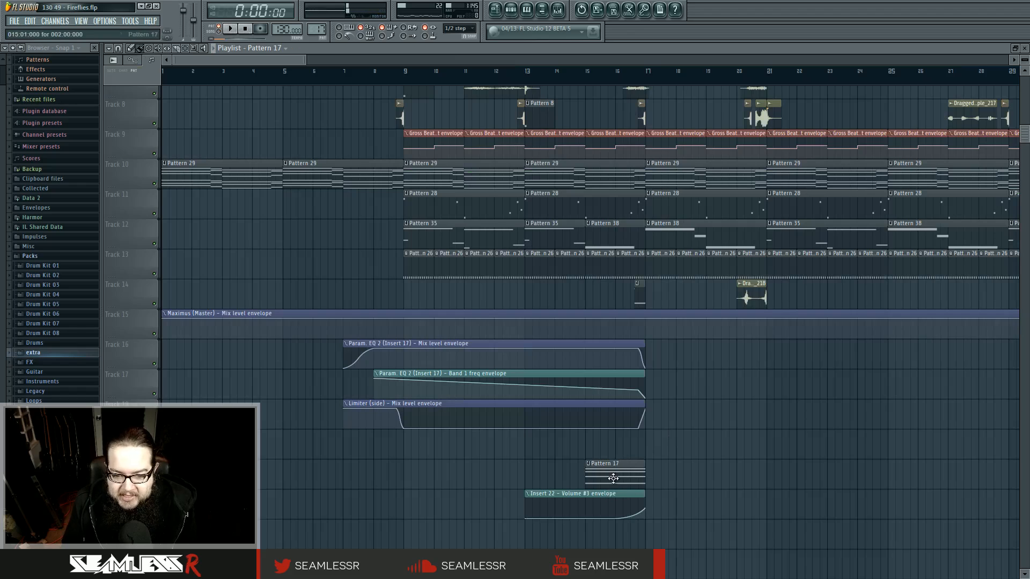
# Step: Play the arrangement from bar 15 past bar 17 to hear Pattern 17 in context
pyautogui.click(593, 80)
pyautogui.press('space')
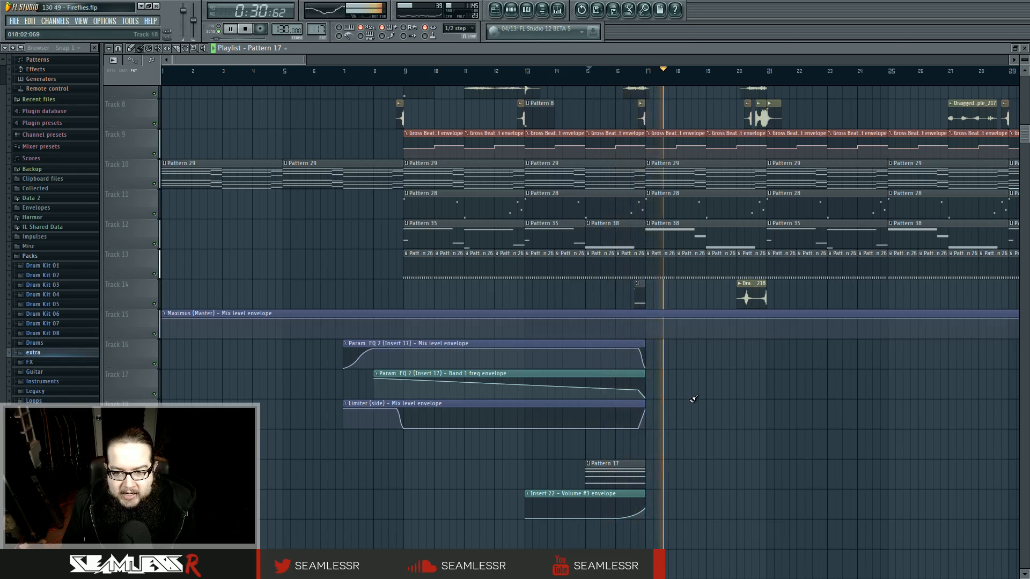
pyautogui.press('space')
pyautogui.scroll(2, 681, 466)
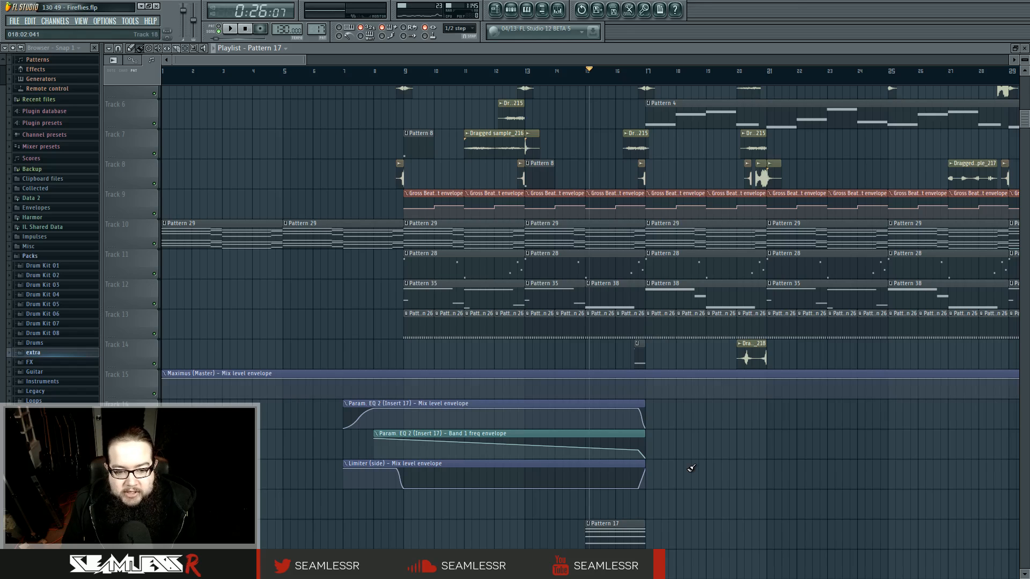
# Step: Open the short Pattern 35 clip before bar 17 on Track 14, play it briefly and return to the playlist
pyautogui.doubleClick(646, 363)
pyautogui.click(231, 29)
pyautogui.click(245, 29)
pyautogui.click(495, 9)
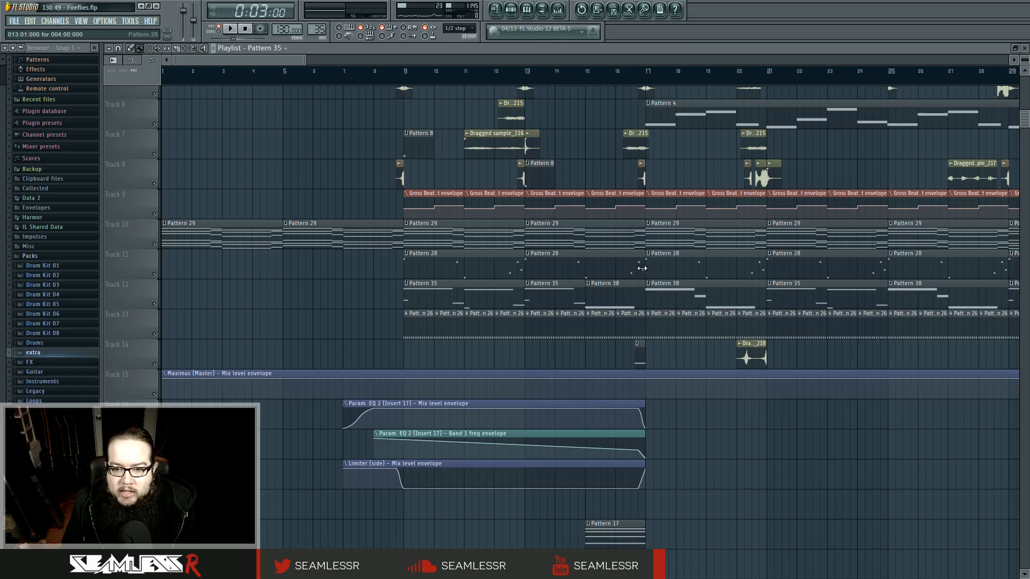
pyautogui.click(633, 80)
pyautogui.scroll(3, 638, 268)
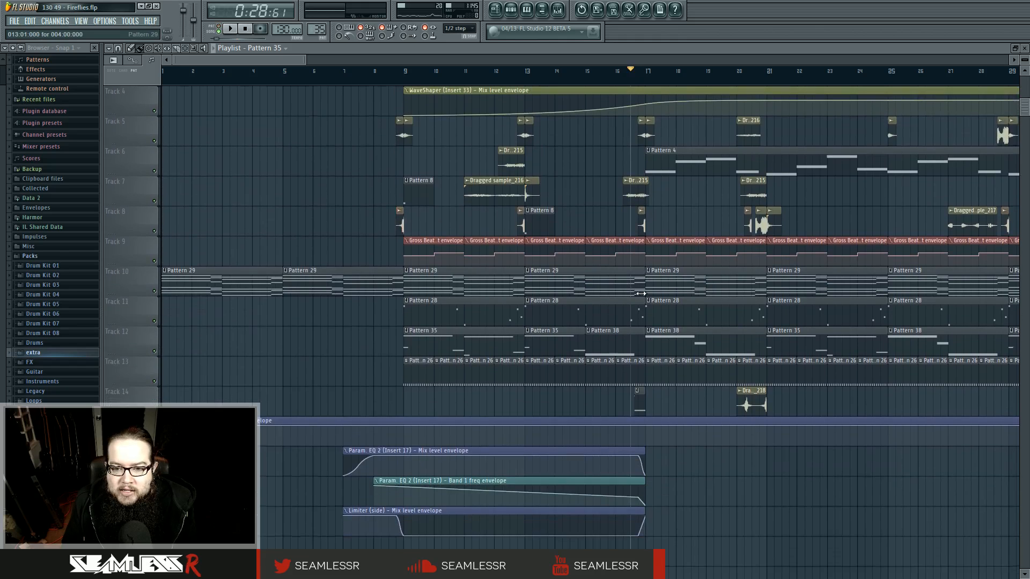
# Step: Open Pattern 28 from Track 11 and play it briefly, then audition the playlist from bar 16 to bar 17
pyautogui.doubleClick(642, 308)
pyautogui.click(230, 29)
pyautogui.press('space')
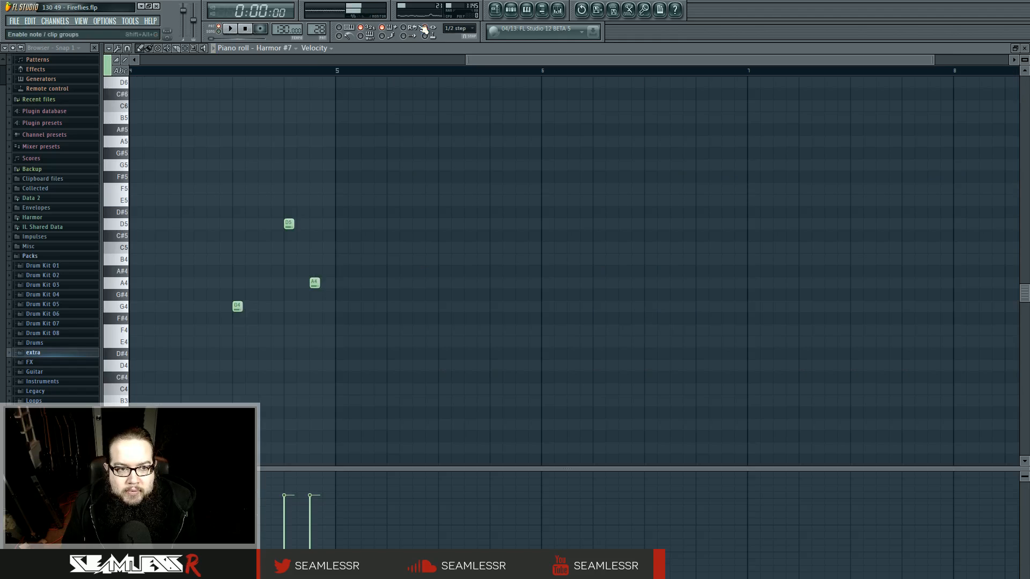
pyautogui.click(495, 9)
pyautogui.click(234, 30)
pyautogui.click(620, 73)
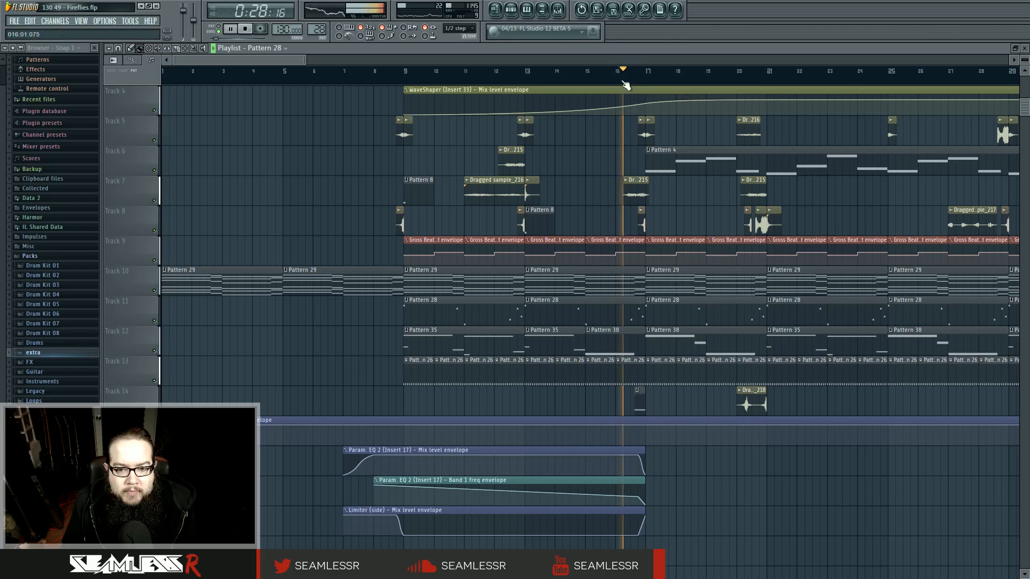
pyautogui.press('space')
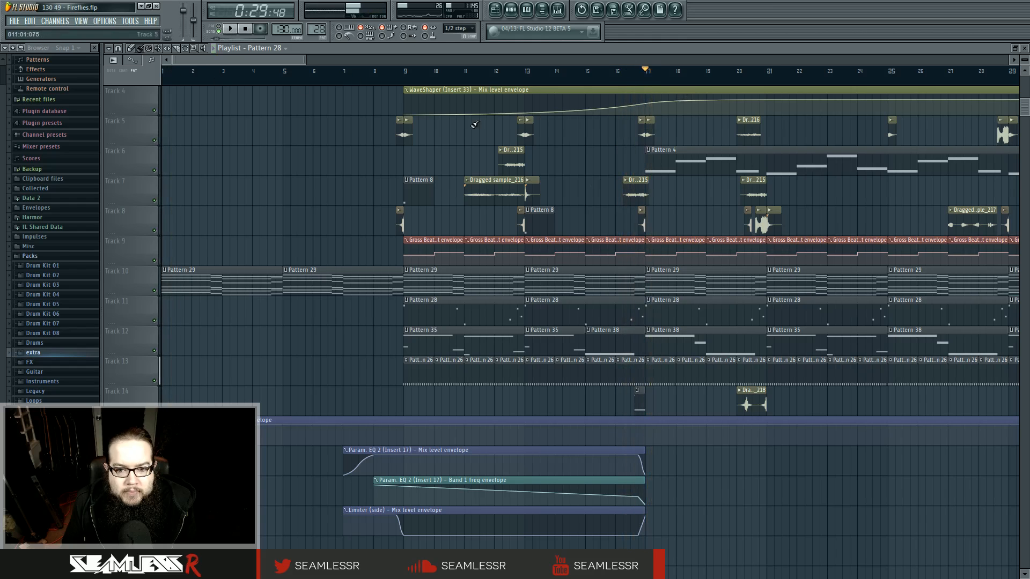
# Step: Play the arrangement from about bar 16 past bar 21 and point out the WaveShaper mix level envelope on Track 4
pyautogui.moveTo(650, 411); pyautogui.dragTo(574, 214)
pyautogui.moveTo(570, 269); pyautogui.dragTo(529, 445)
pyautogui.moveTo(533, 281); pyautogui.dragTo(532, 396)
pyautogui.click(505, 72)
pyautogui.press('space')
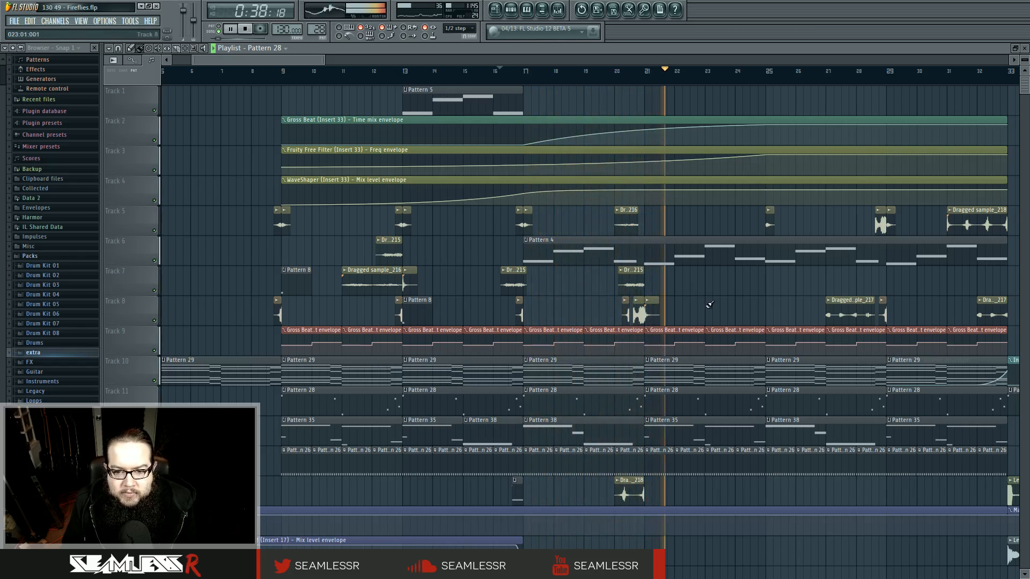
pyautogui.press('space')
pyautogui.click(247, 29)
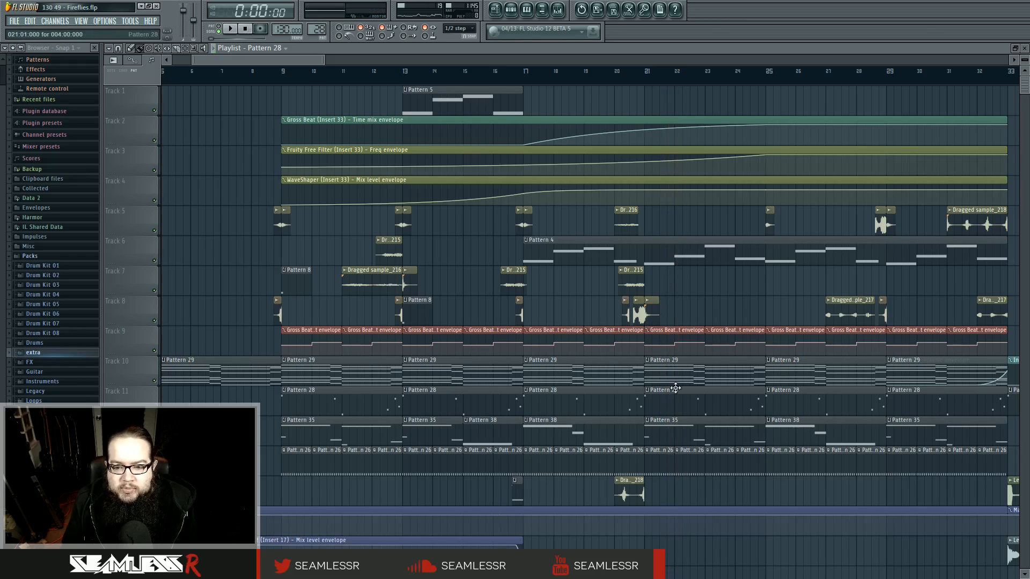
pyautogui.keyDown('ctrl'); pyautogui.click(507, 187); pyautogui.keyUp('ctrl')
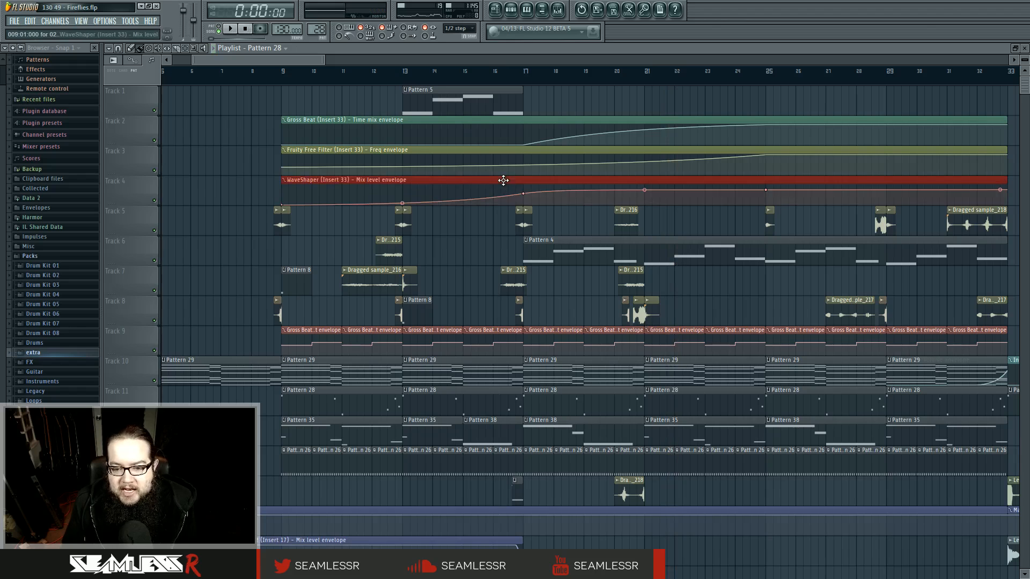
pyautogui.keyDown('ctrl'); pyautogui.click(466, 238); pyautogui.keyUp('ctrl')
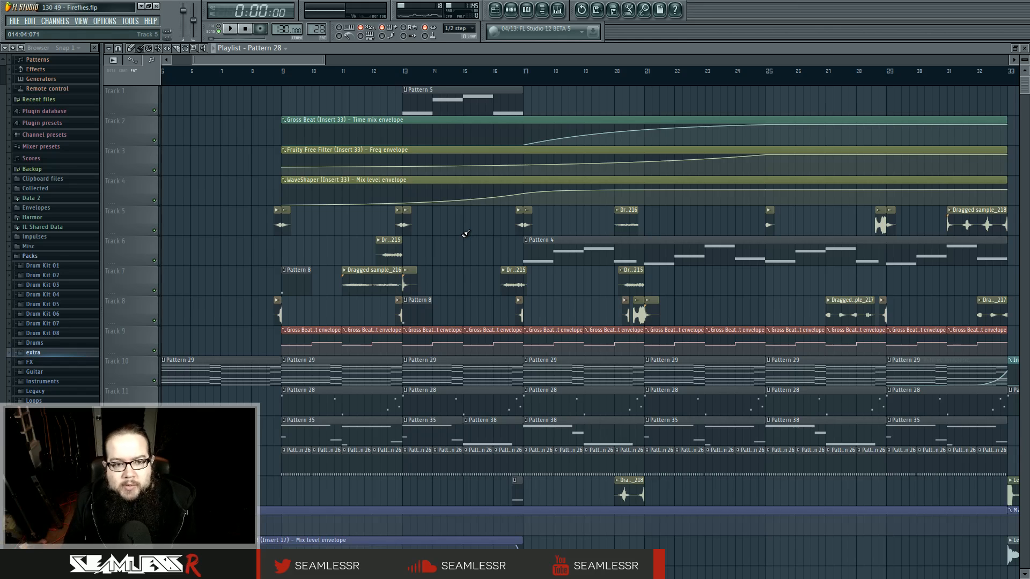
# Step: Set the snap to Line and place the playhead at bar 17, where Pattern 4 starts
pyautogui.click(611, 75)
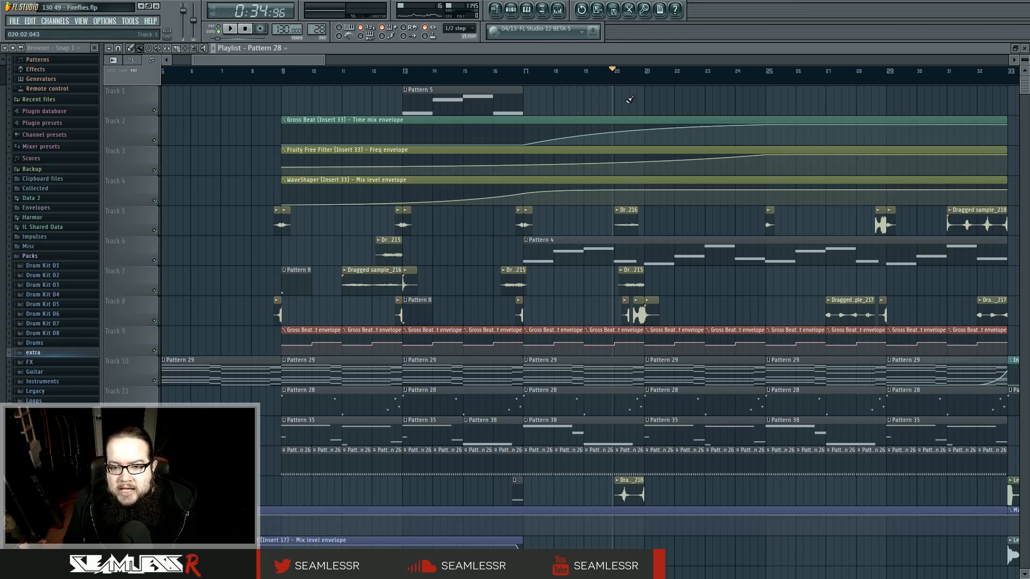
pyautogui.press('space')
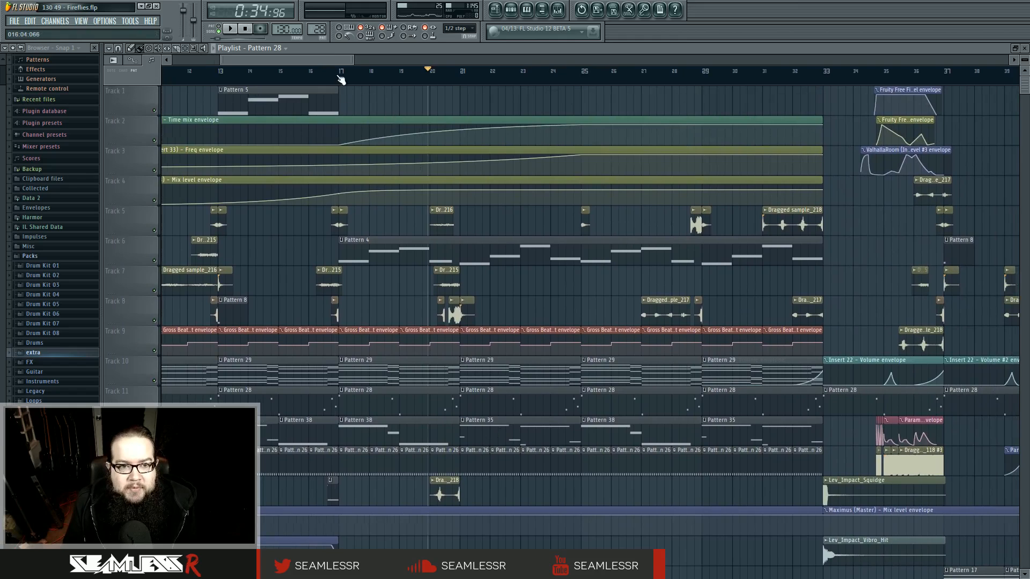
pyautogui.click(340, 77)
pyautogui.click(459, 28)
pyautogui.click(456, 41)
pyautogui.click(341, 75)
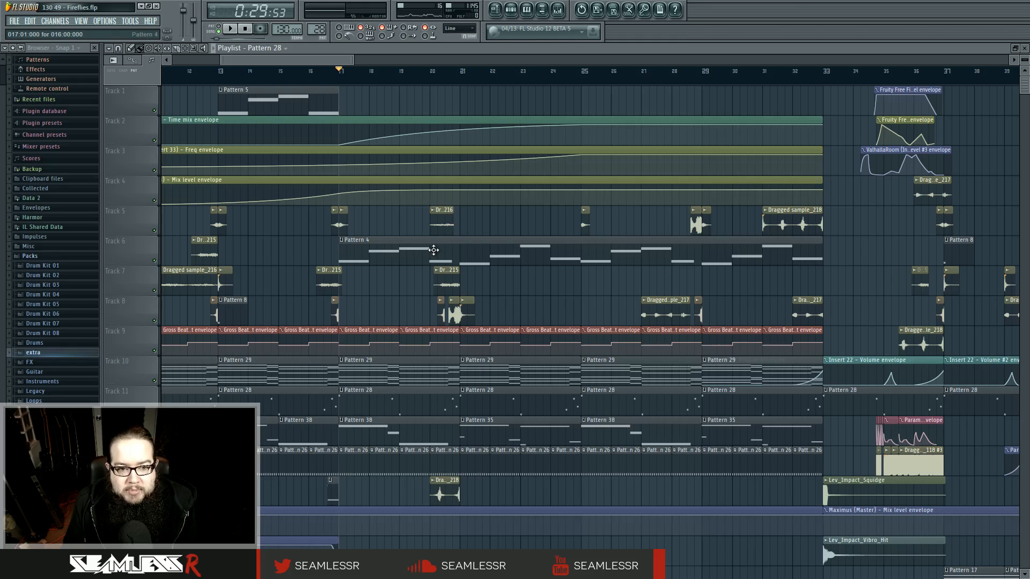
# Step: Play the start of Pattern 4 from bar 17 in the arrangement and stop playback
pyautogui.press('space')
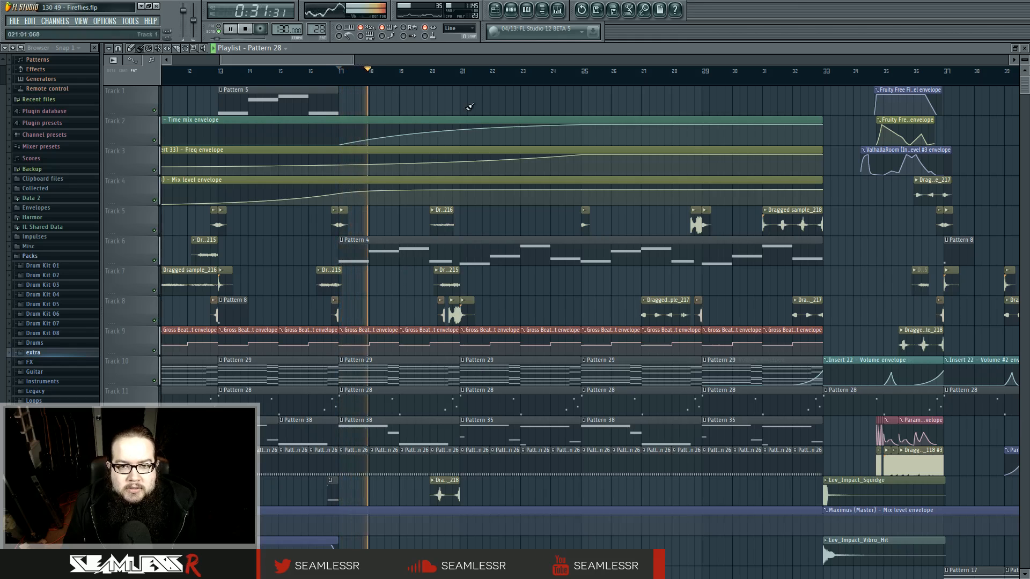
pyautogui.press('F6')
pyautogui.press('F6')
pyautogui.press('space')
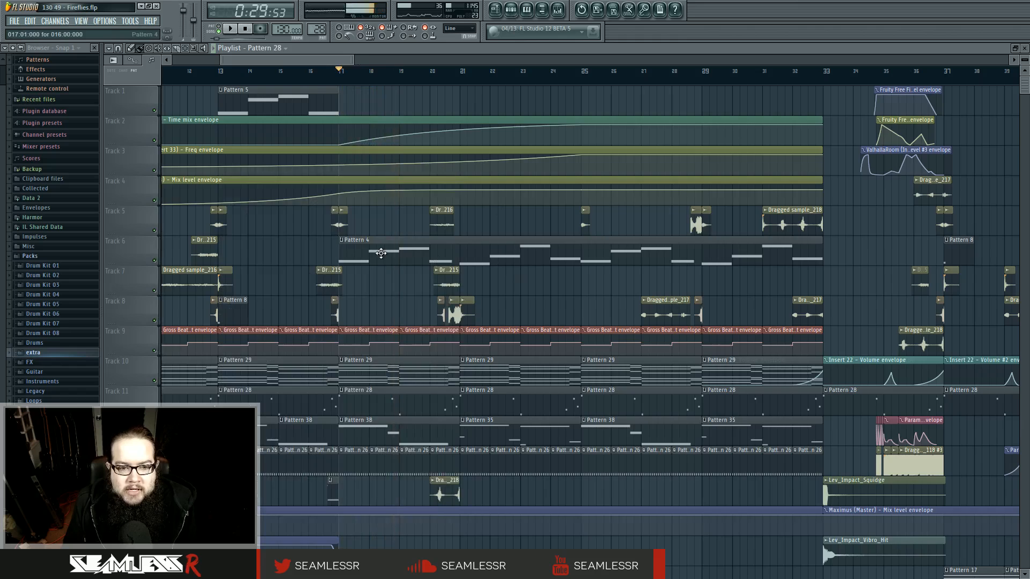
# Step: Open Pattern 4's iZotope BreakTweaker channel from the step sequencer and dismiss its preset browser
pyautogui.doubleClick(381, 253)
pyautogui.click(496, 9)
pyautogui.press('F6')
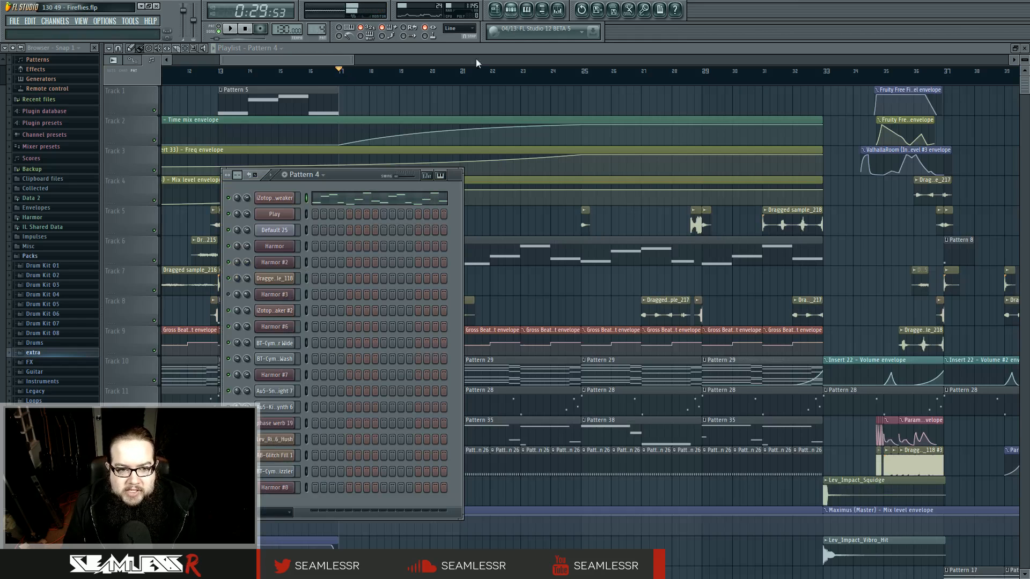
pyautogui.click(274, 198)
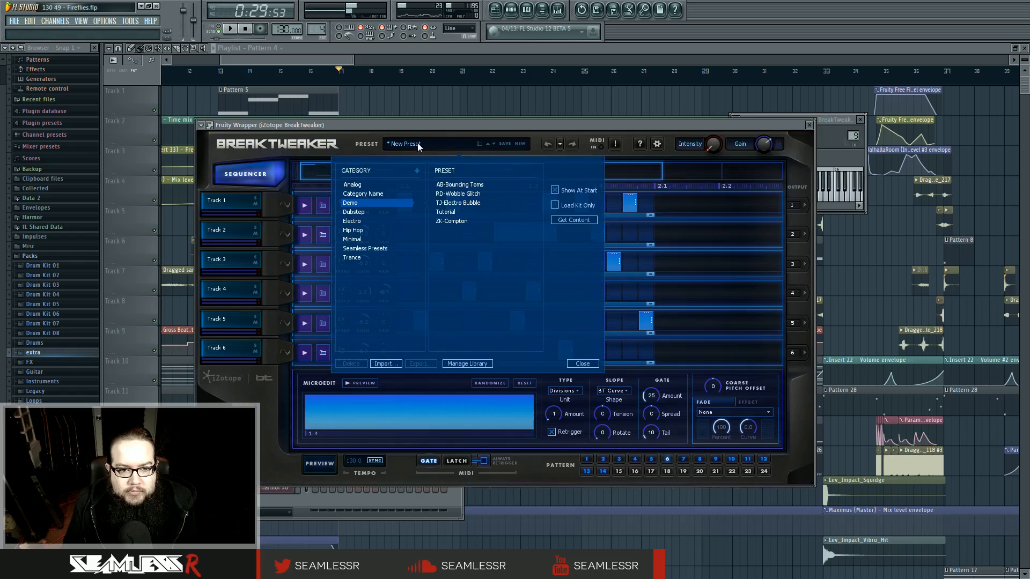
pyautogui.click(588, 366)
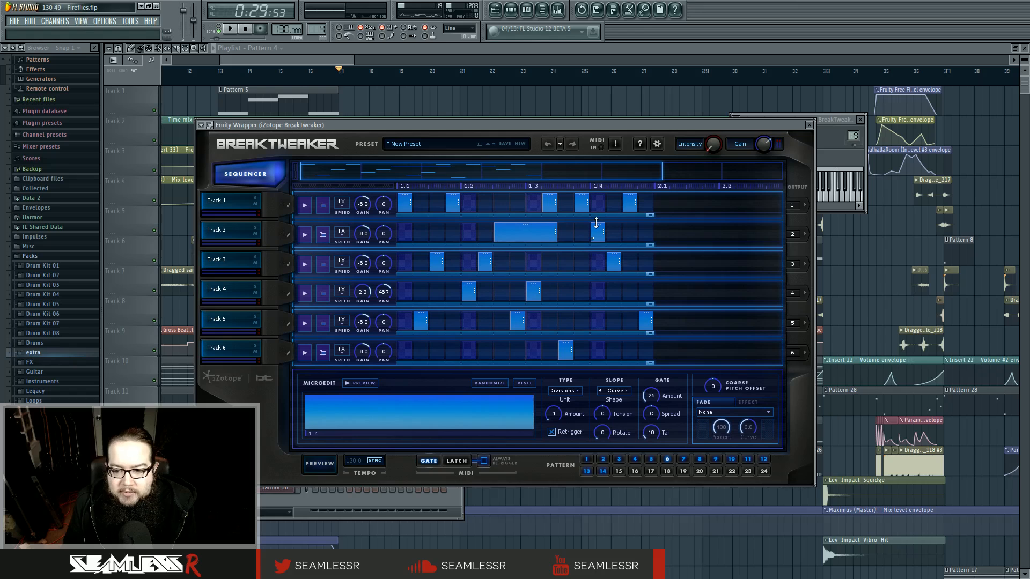
# Step: Preview BreakTweaker pattern 6 and audition the microedit of Track 2's short step at beat 1.4
pyautogui.click(327, 465)
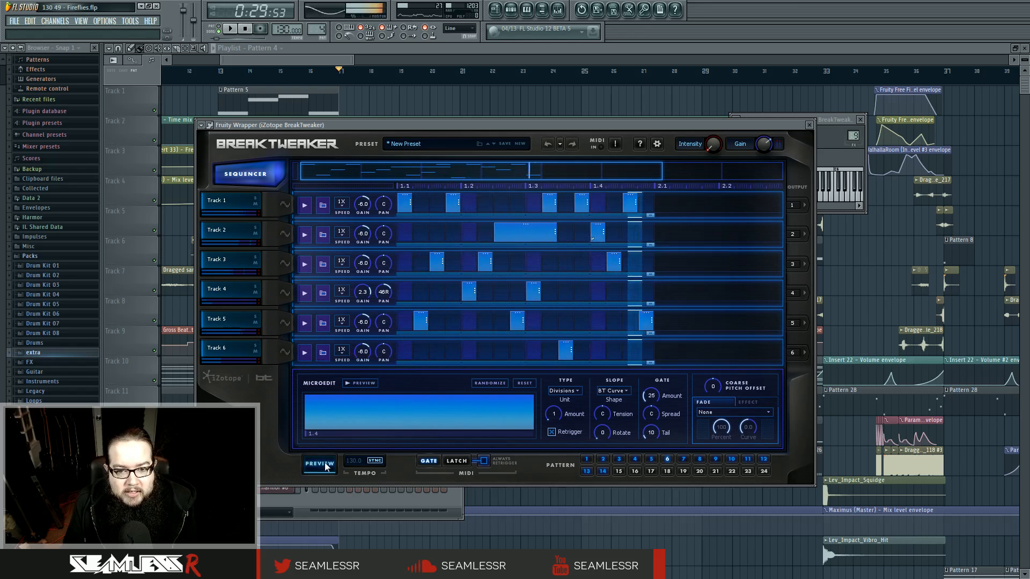
pyautogui.click(327, 464)
pyautogui.click(594, 236)
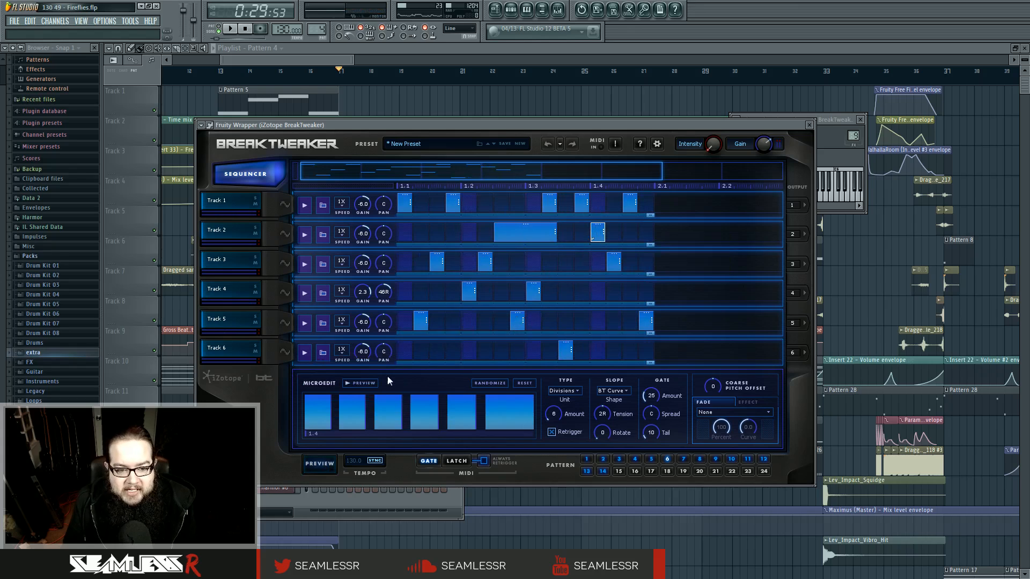
pyautogui.click(370, 383)
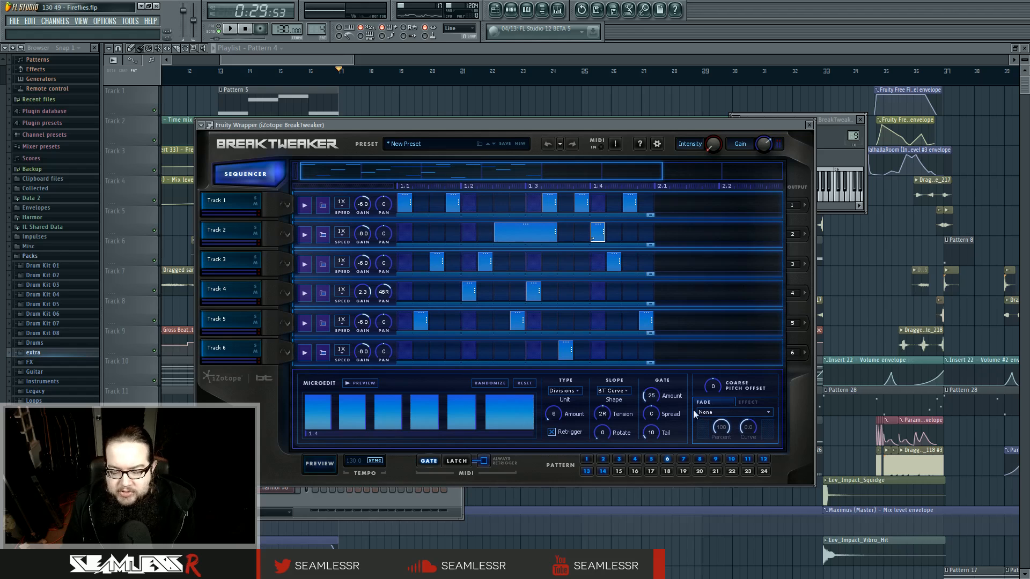
pyautogui.click(319, 464)
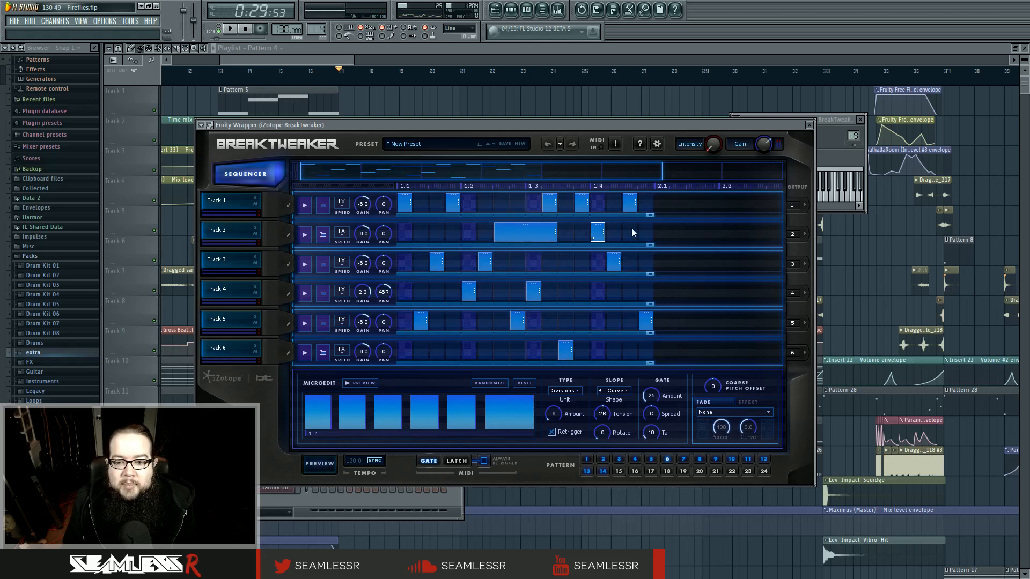
# Step: Try lengthening BreakTweaker's Track 1 by one beat, restore its length, and try adding a step beyond Track 2's end
pyautogui.moveTo(652, 216); pyautogui.dragTo(714, 216)
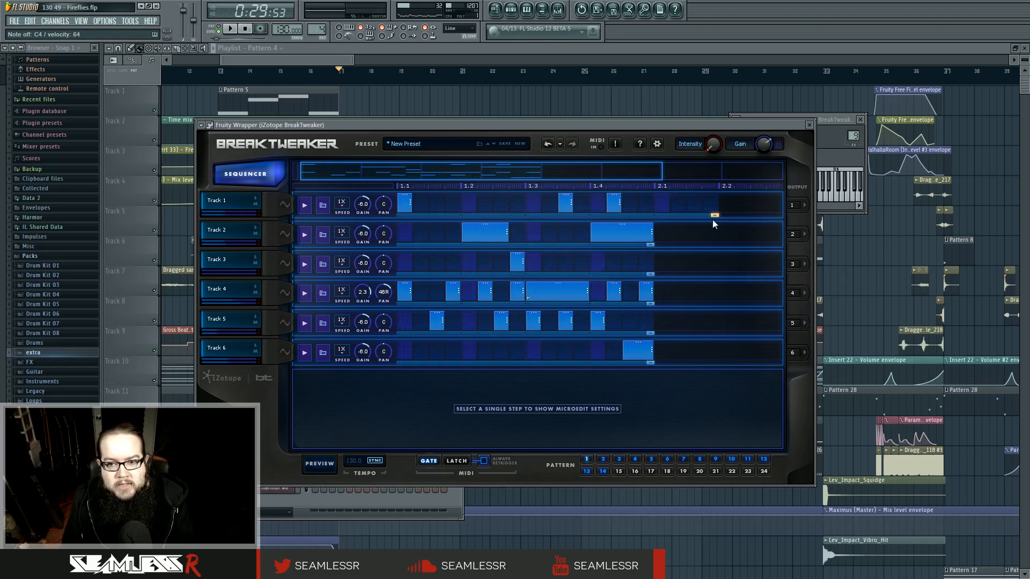
pyautogui.moveTo(713, 217); pyautogui.dragTo(658, 219)
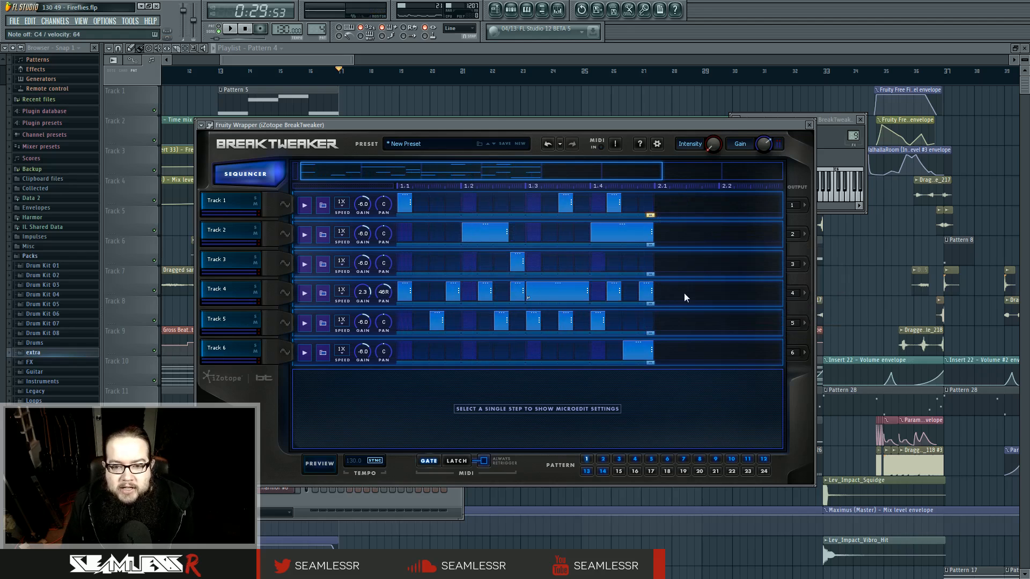
pyautogui.click(678, 233)
pyautogui.rightClick(681, 238)
pyautogui.click(678, 234)
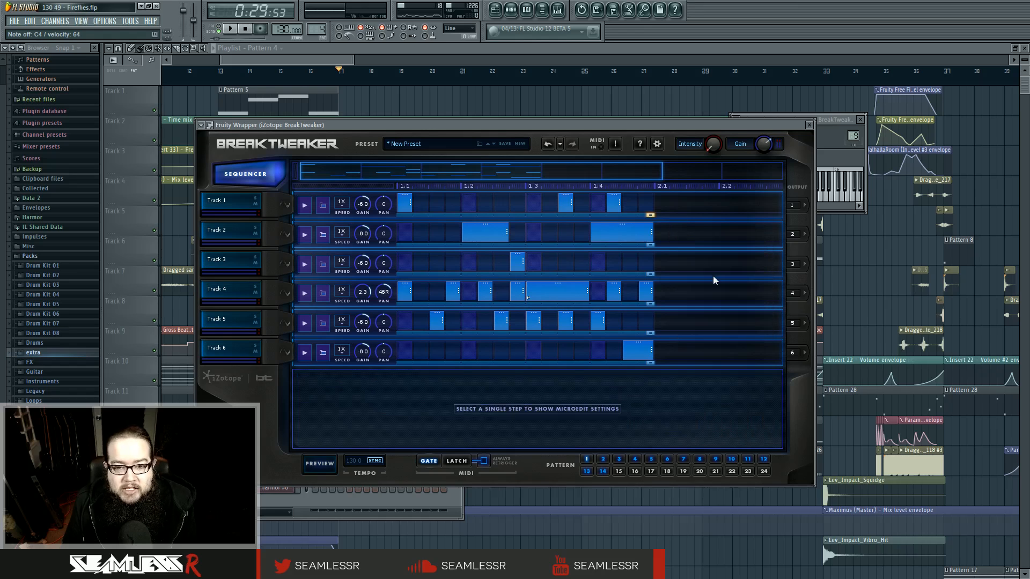
# Step: Compare BreakTweaker patterns 2 and 1, check the instrument's mixer track, Insert 9, and return to the plugin
pyautogui.click(603, 461)
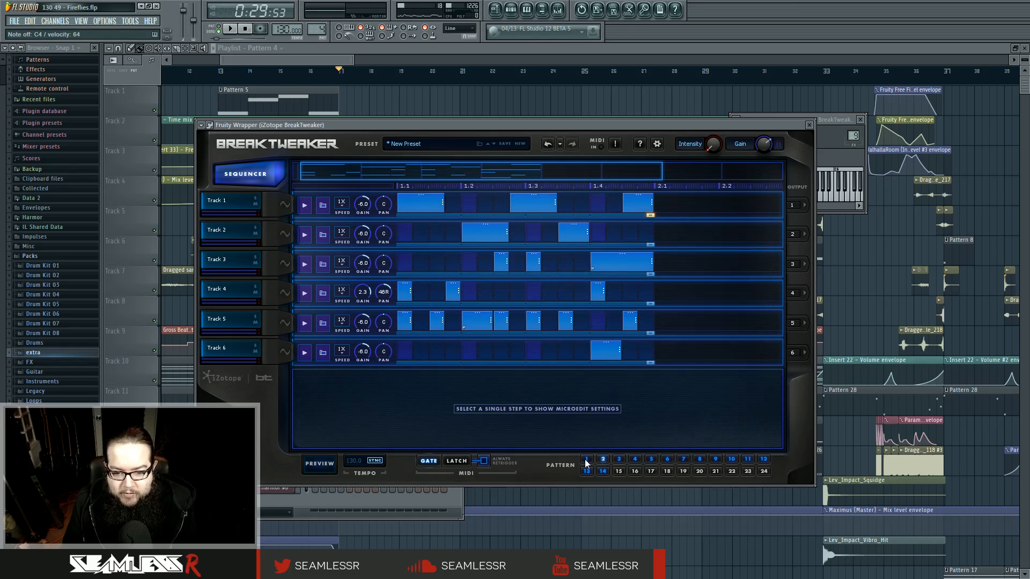
pyautogui.click(586, 460)
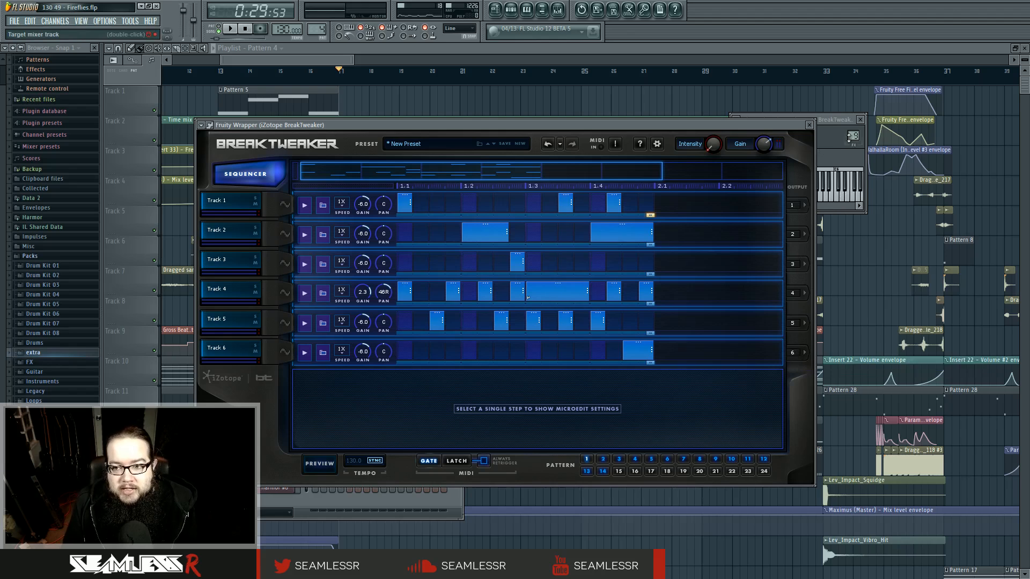
pyautogui.doubleClick(853, 136)
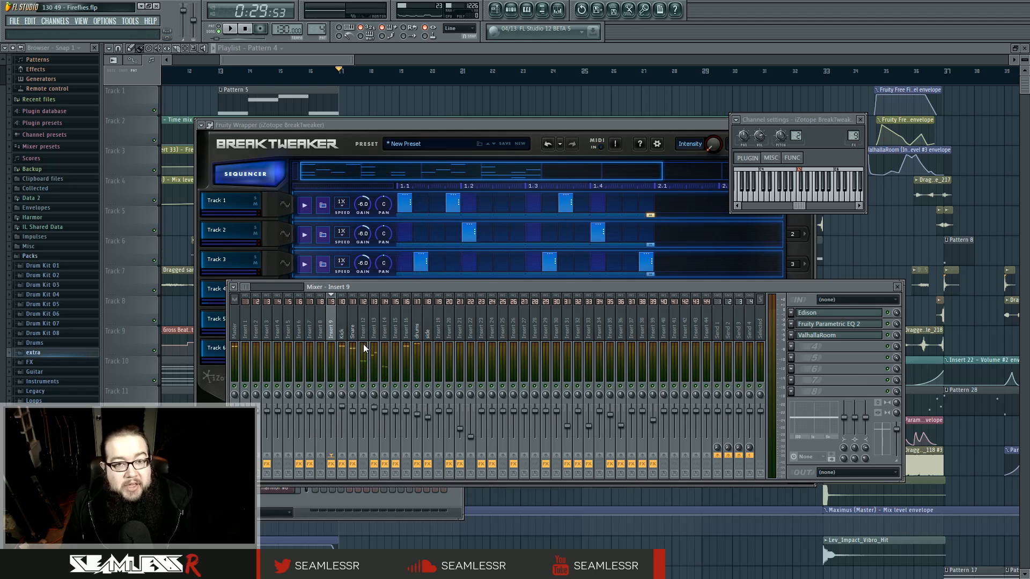
pyautogui.click(450, 125)
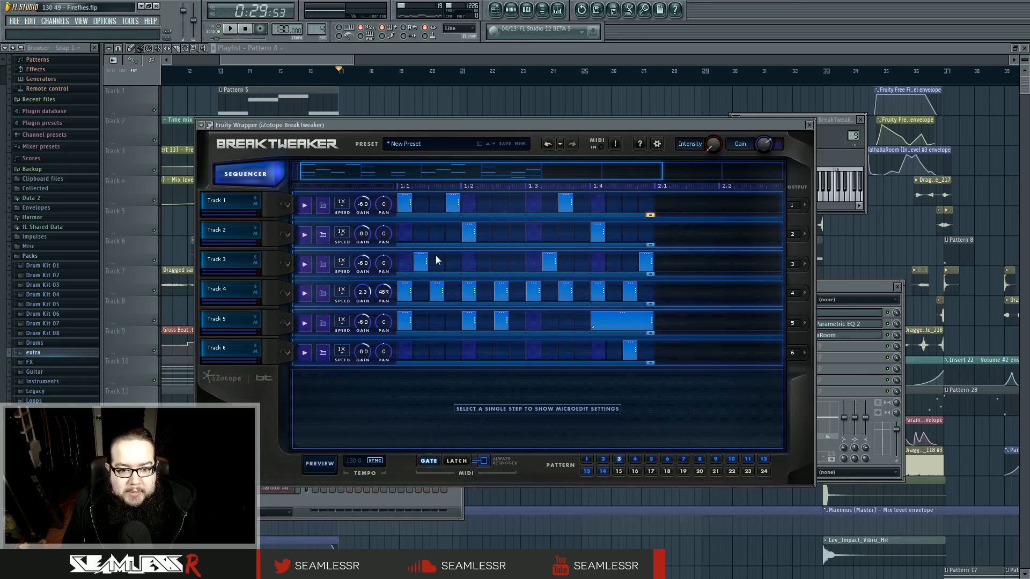
# Step: Go through the BreakTweaker patterns from 2 up to 7 to view their step sequences
pyautogui.click(604, 460)
pyautogui.click(620, 459)
pyautogui.click(652, 459)
pyautogui.click(667, 459)
pyautogui.click(682, 459)
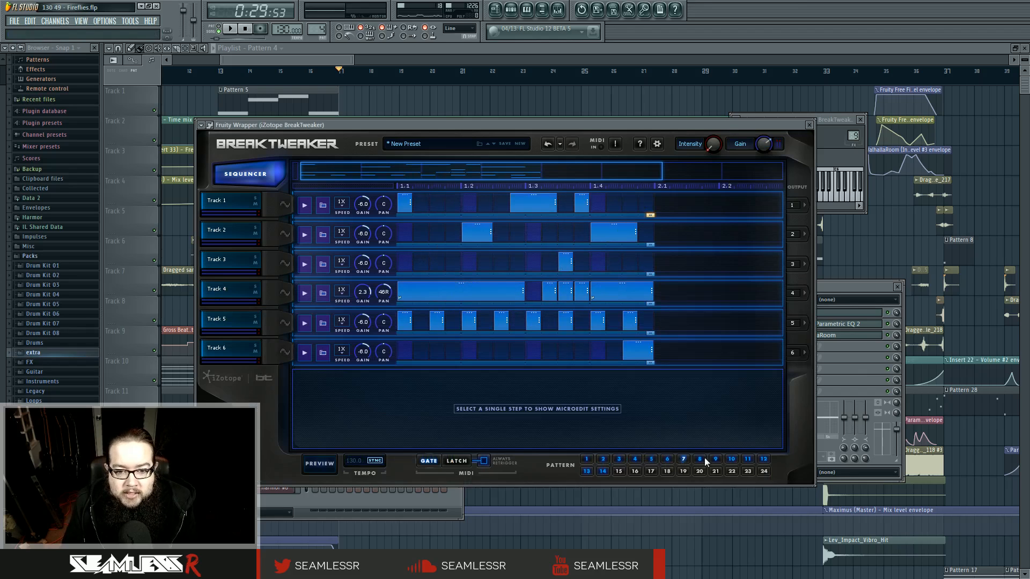
# Step: Preview BreakTweaker pattern 7 and inspect the microedits of Track 4's long steps at 1.1 and 1.4
pyautogui.click(464, 283)
pyautogui.click(326, 465)
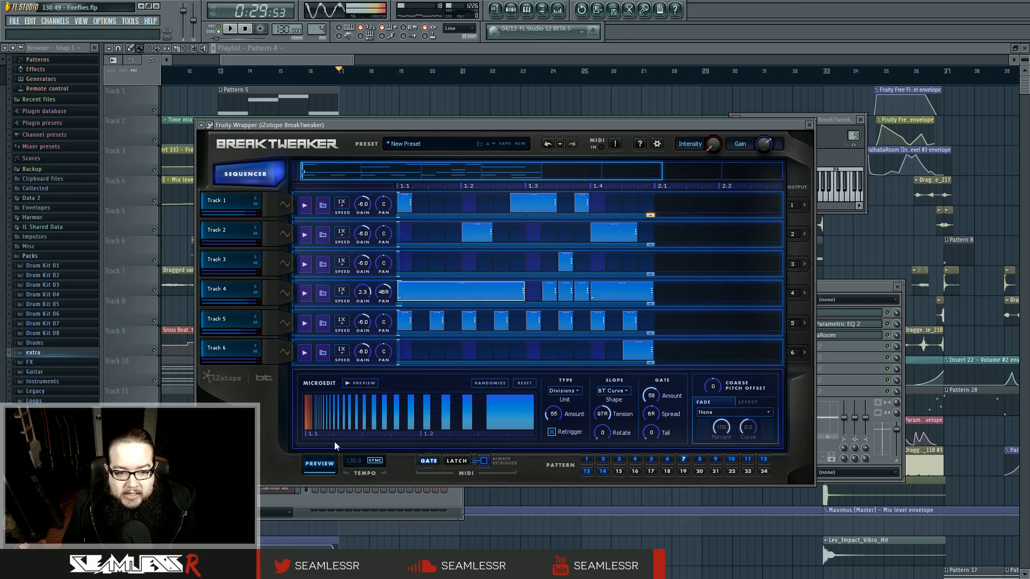
pyautogui.click(326, 465)
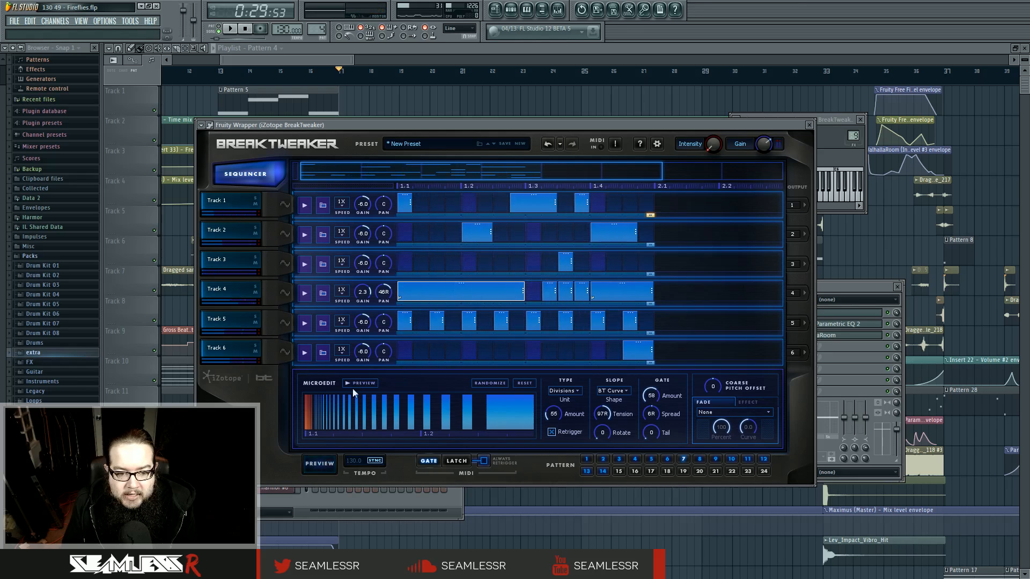
pyautogui.click(356, 383)
pyautogui.click(612, 293)
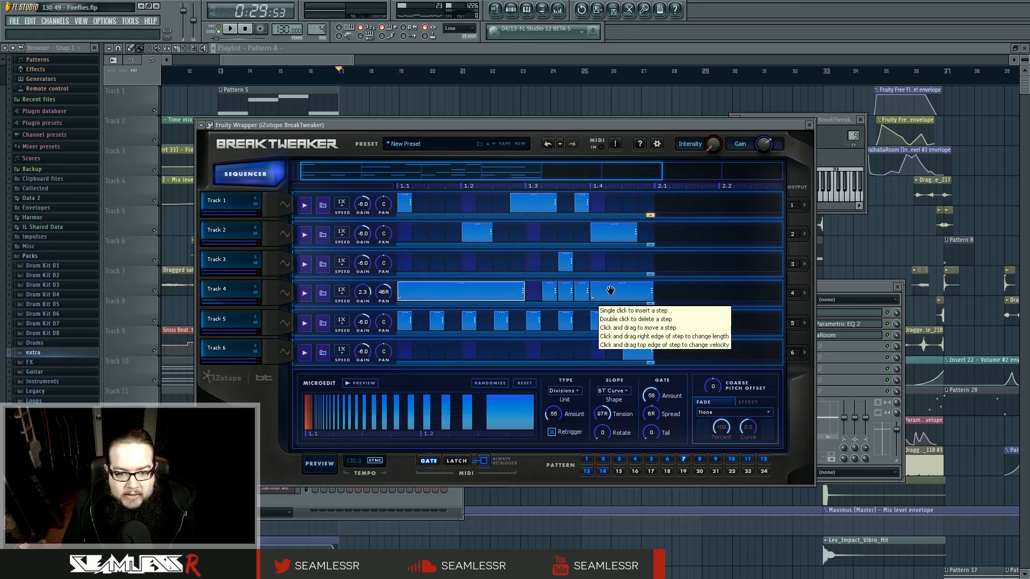
pyautogui.click(324, 465)
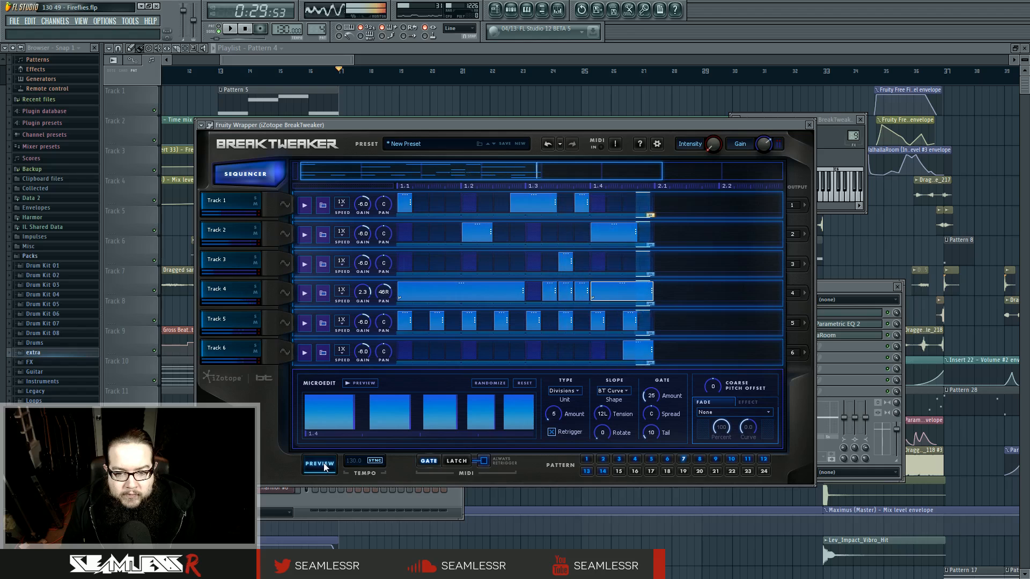
# Step: Stop the BreakTweaker preview, close the plugin window and move the mixer lower to uncover the channel list
pyautogui.click(325, 464)
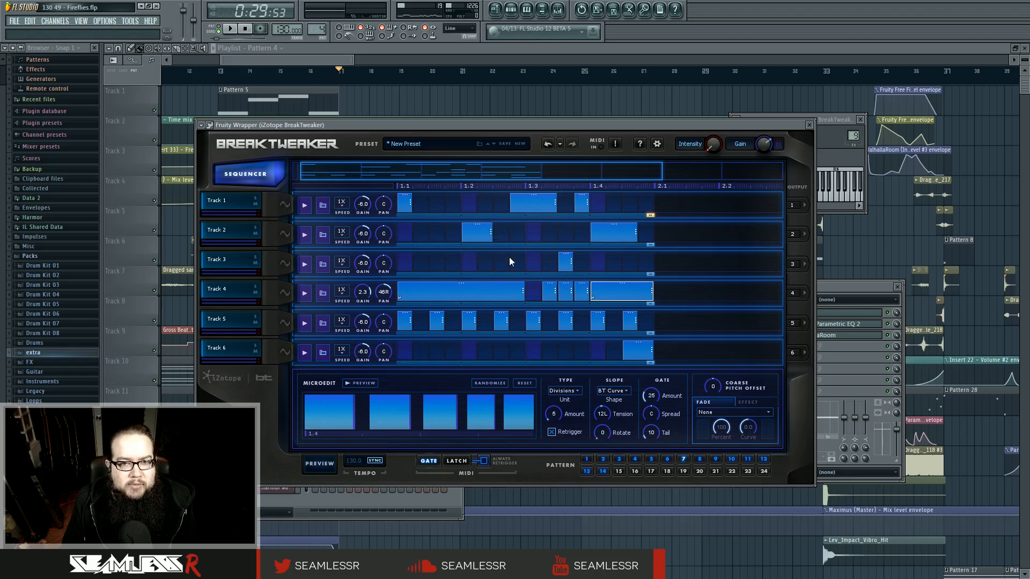
pyautogui.click(808, 124)
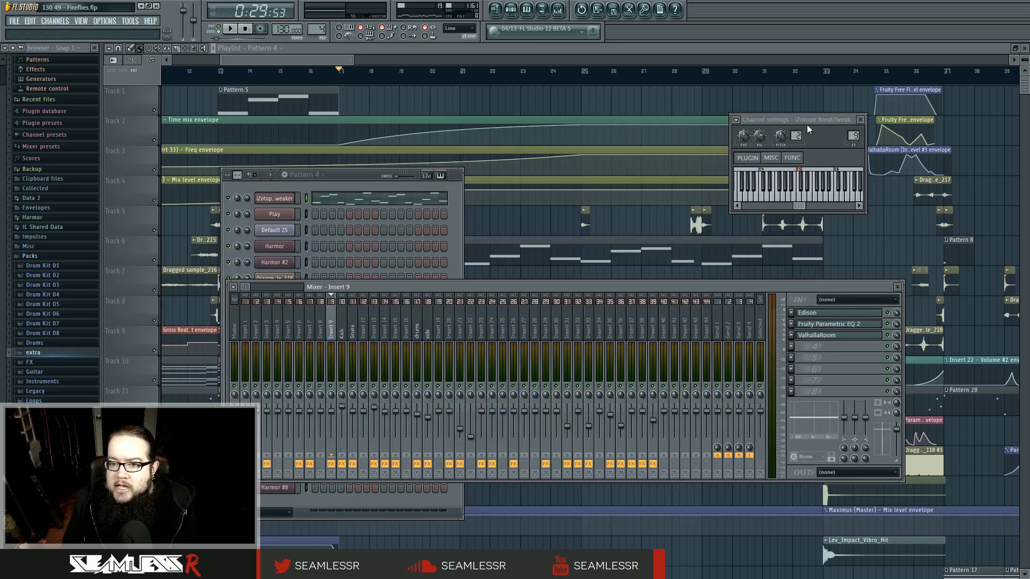
pyautogui.moveTo(433, 286); pyautogui.dragTo(395, 327)
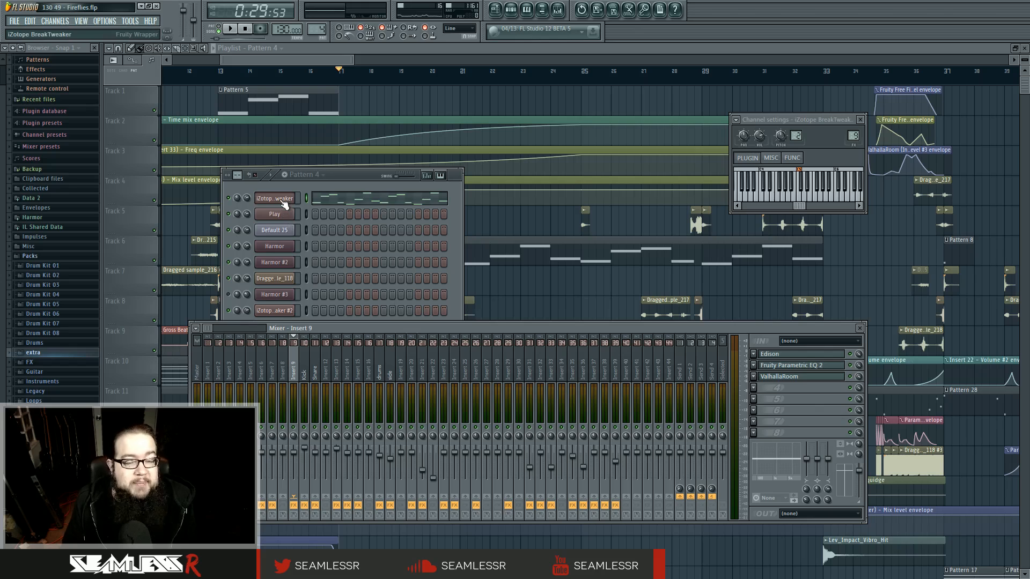
# Step: Browse the extra pack down to the Electro snares in Samples' 2-Snare folder, and collapse the pack folders again
pyautogui.click(38, 353)
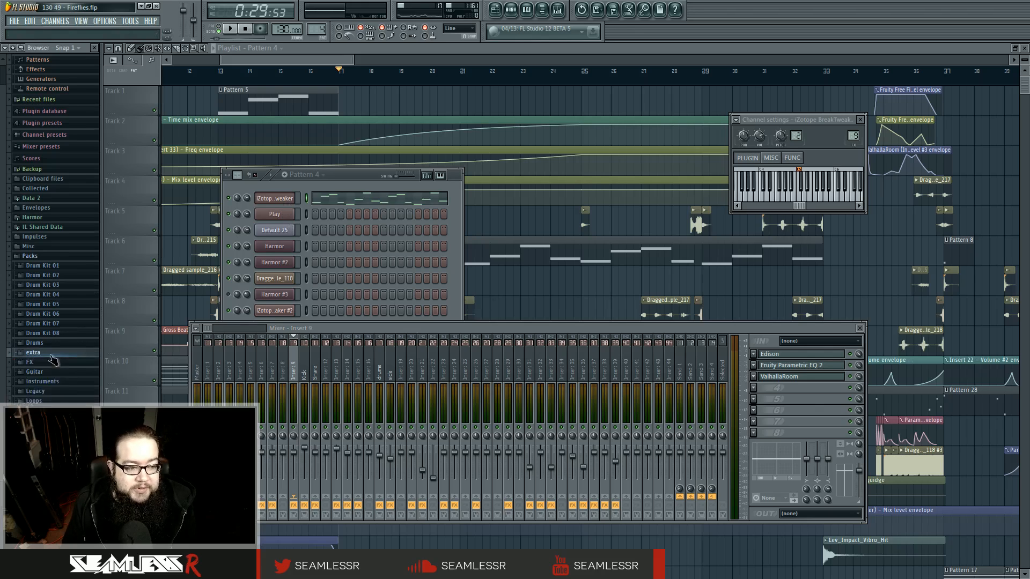
pyautogui.scroll(-3, 53, 370)
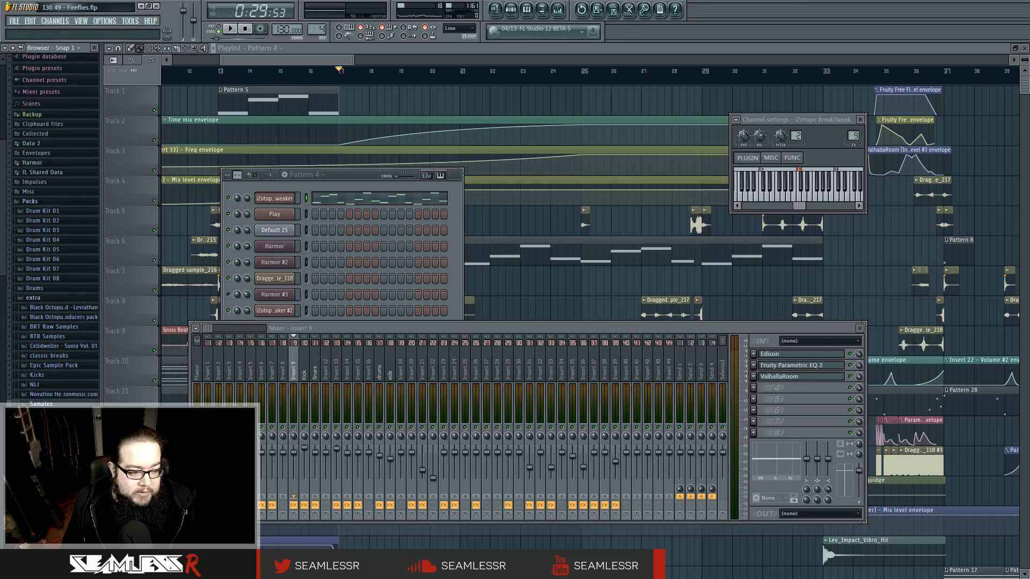
pyautogui.click(47, 461)
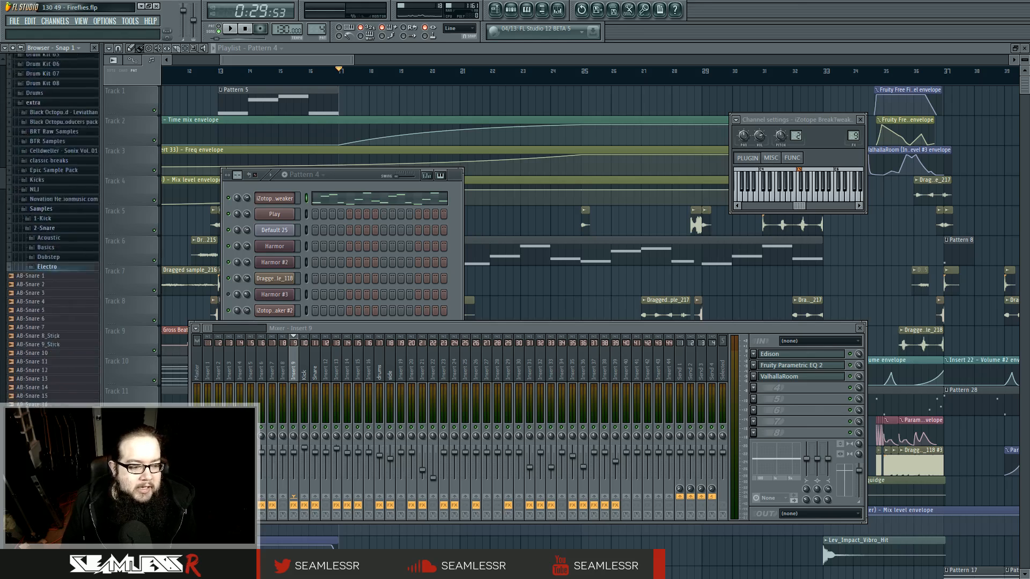
pyautogui.click(47, 453)
pyautogui.click(48, 462)
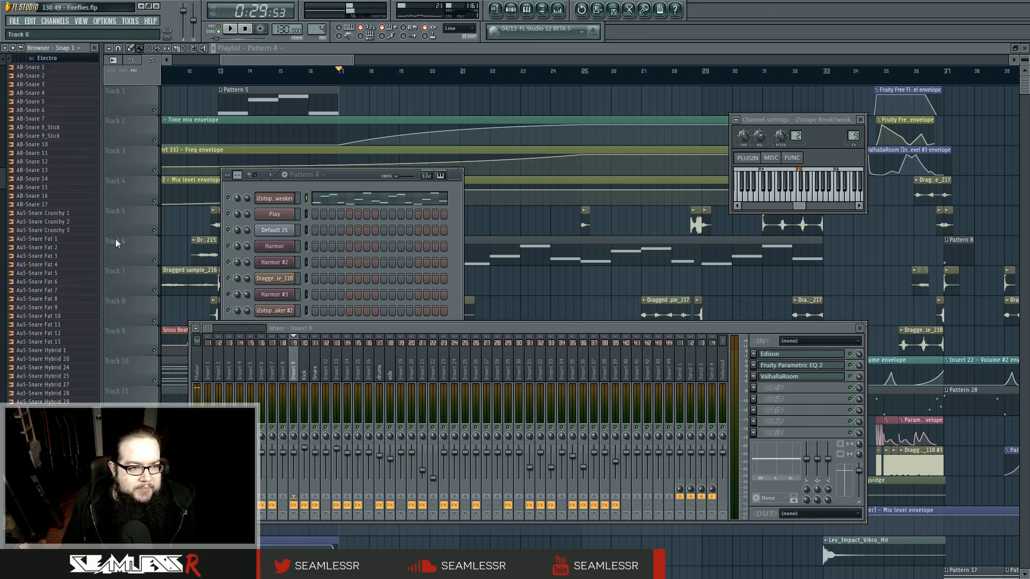
pyautogui.scroll(10, 35, 249)
pyautogui.click(60, 258)
pyautogui.click(33, 152)
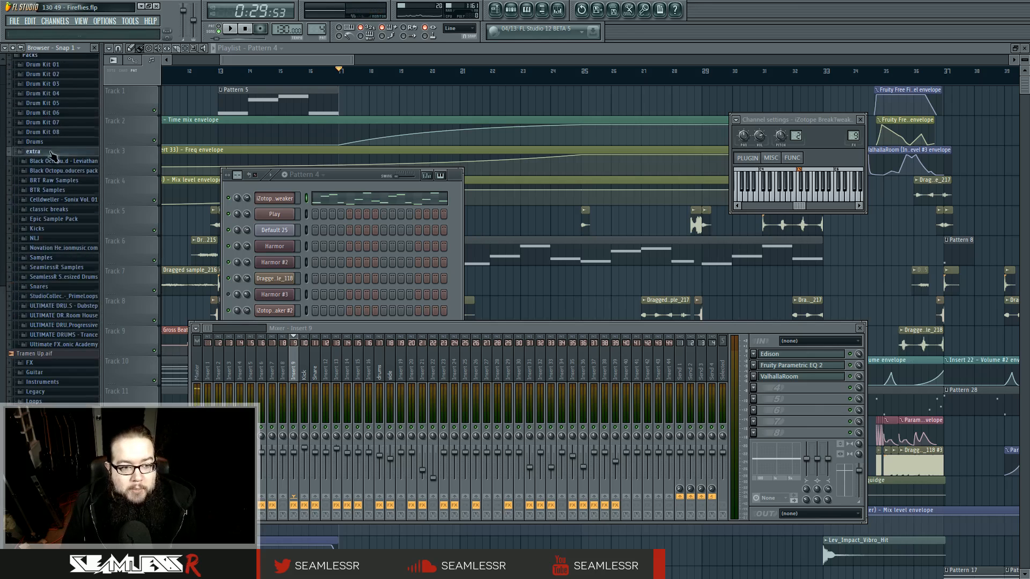
pyautogui.click(30, 255)
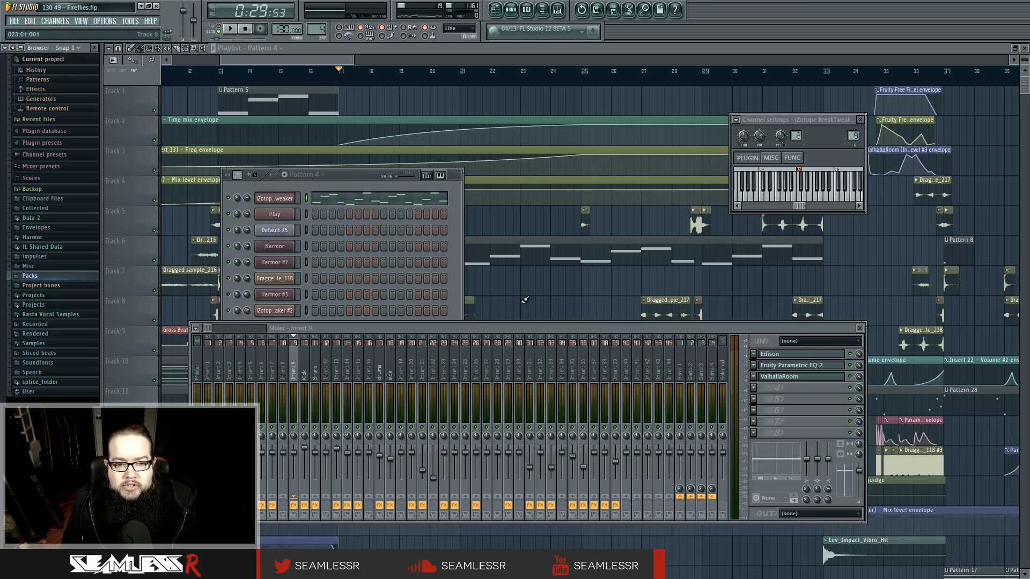
# Step: Close the open windows and play the arrangement from bar 17 for a few bars
pyautogui.press('F12')
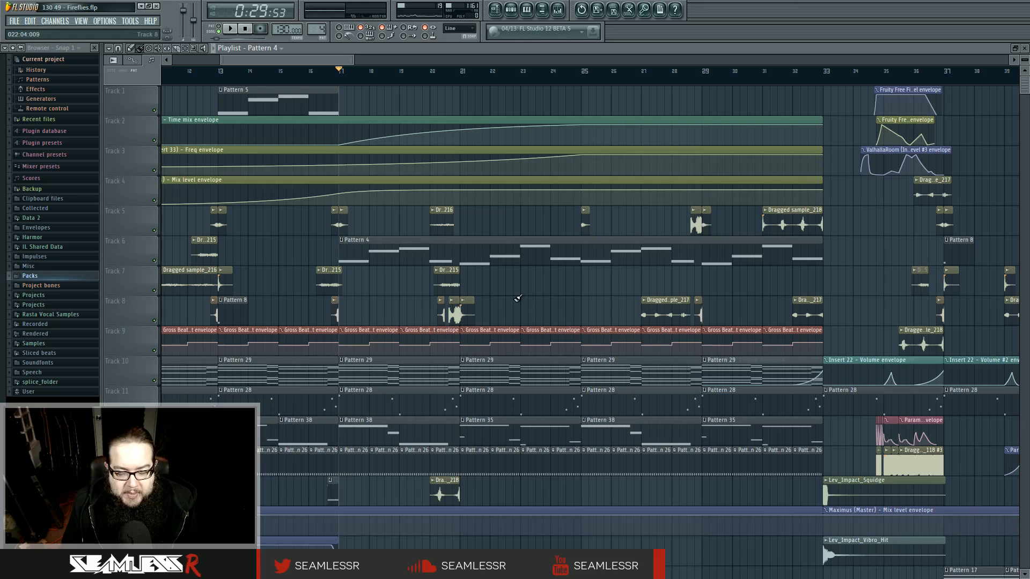
pyautogui.moveTo(331, 79)
pyautogui.mouseDown()
pyautogui.moveTo(464, 86)
pyautogui.moveTo(329, 94)
pyautogui.moveTo(340, 99)
pyautogui.mouseUp()
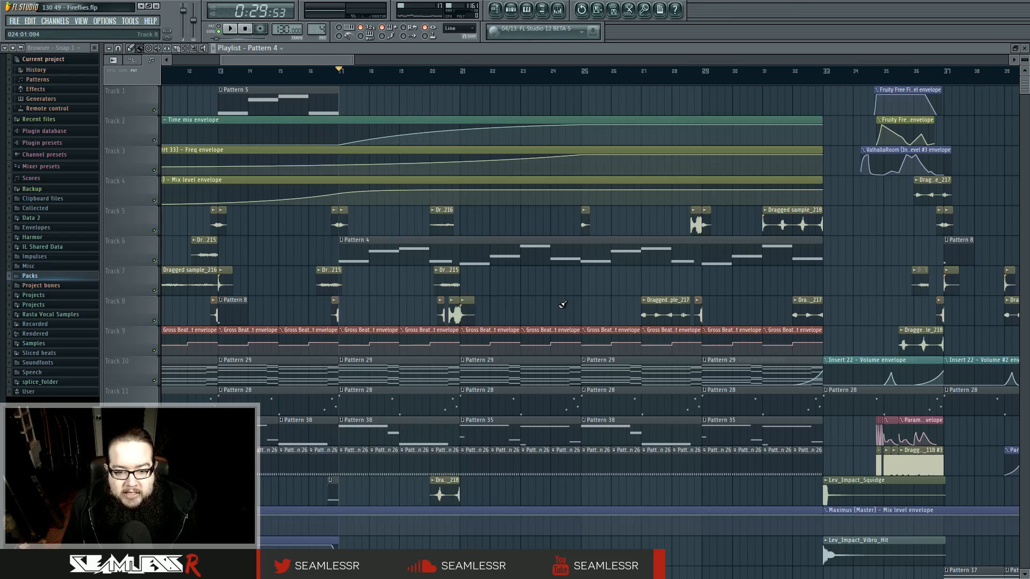
pyautogui.scroll(-2, 526, 318)
pyautogui.scroll(2, 526, 319)
pyautogui.press('space')
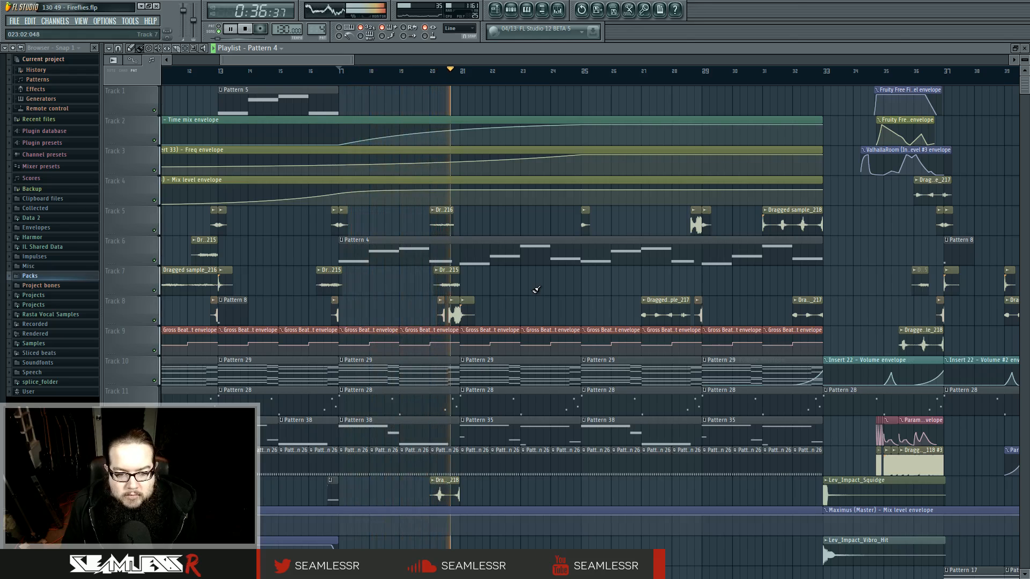
pyautogui.press('space')
# Step: Inspect and preview the Dragged sample_211 clip on Track 8 near bar 21, and close its channel settings
pyautogui.click(453, 311)
pyautogui.doubleClick(453, 311)
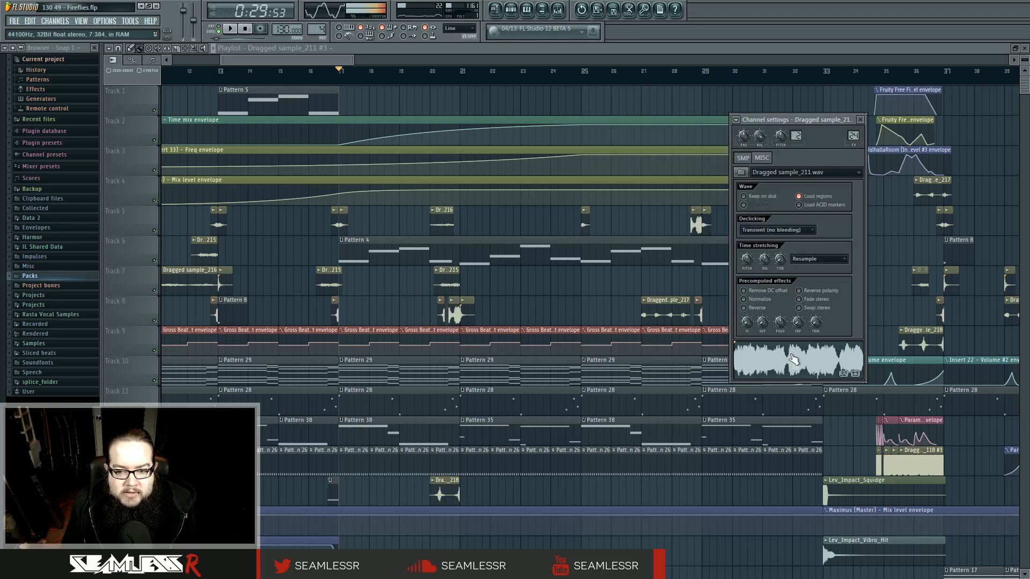
pyautogui.click(246, 29)
pyautogui.press('Escape')
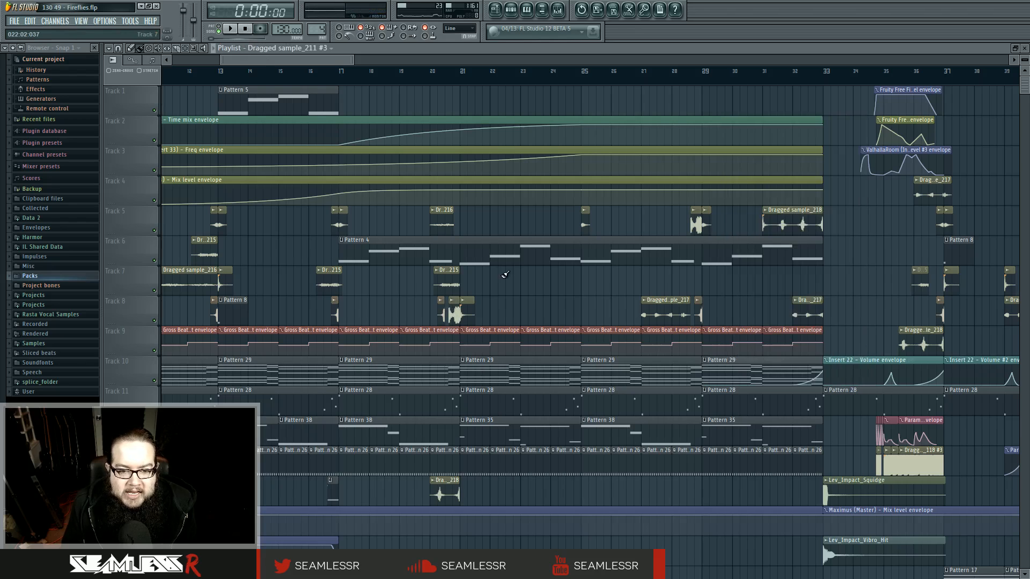
# Step: Survey the playlist from the intro through the section starting at bar 51, including the lower tracks
pyautogui.scroll(-5, 552, 295)
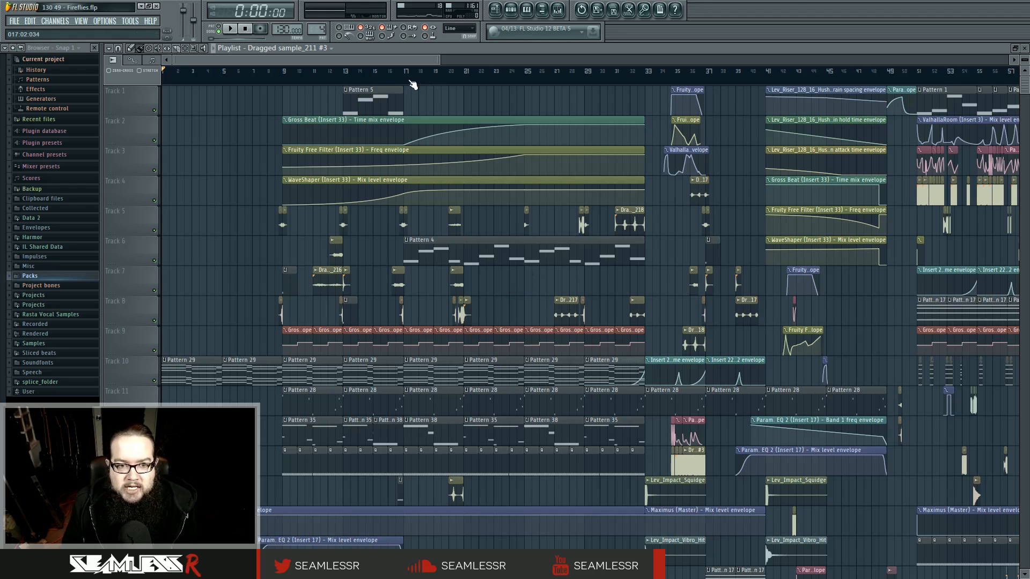
pyautogui.moveTo(411, 83)
pyautogui.mouseDown()
pyautogui.moveTo(836, 90)
pyautogui.moveTo(433, 91)
pyautogui.moveTo(642, 81)
pyautogui.moveTo(420, 94)
pyautogui.mouseUp()
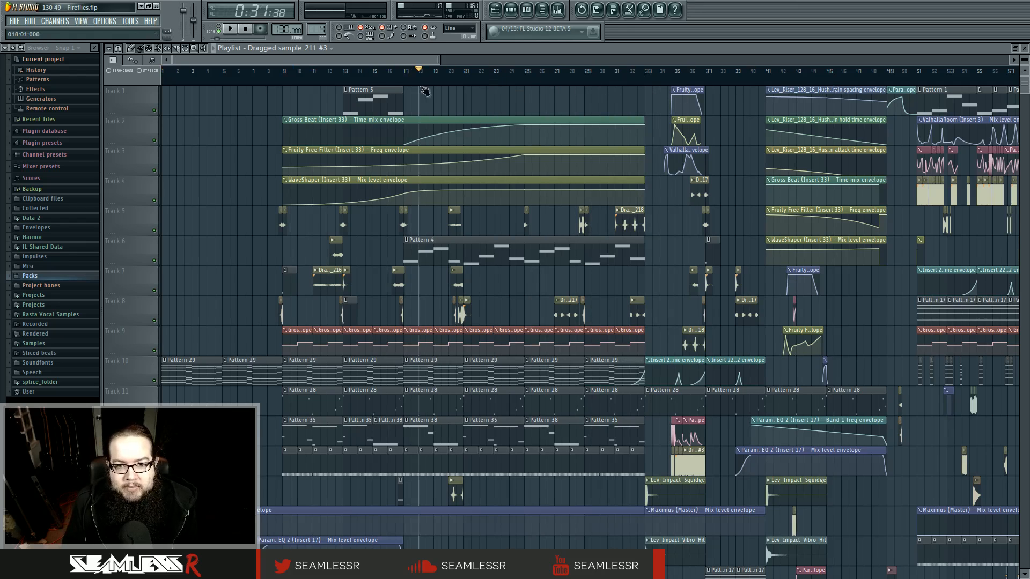
pyautogui.hscroll(5, 664, 156)
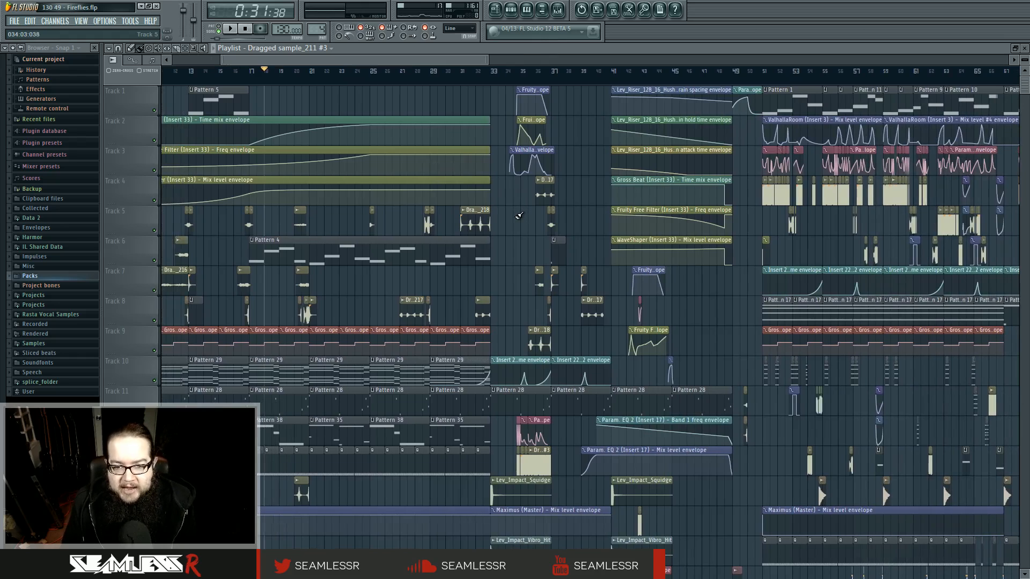
pyautogui.click(763, 80)
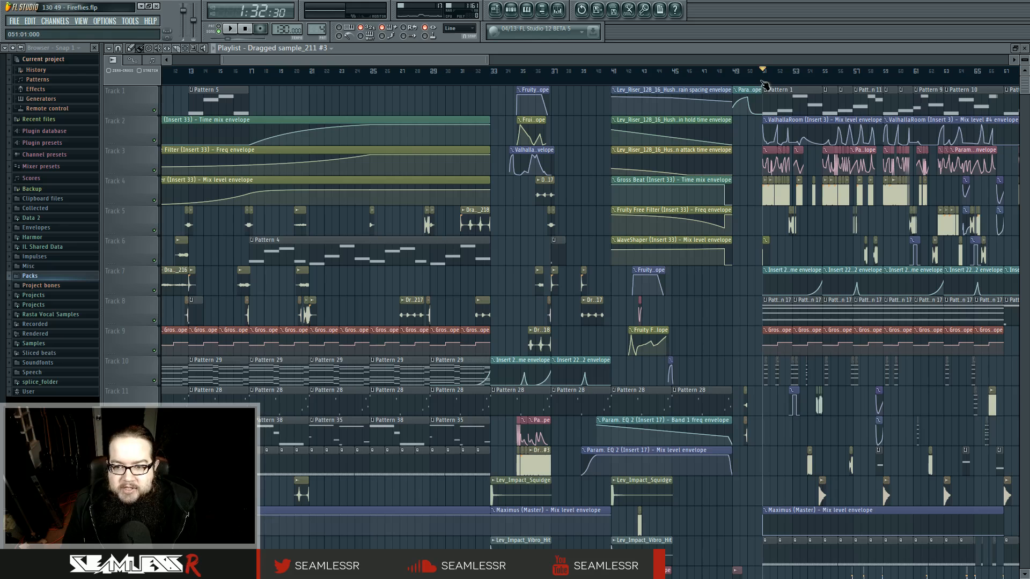
pyautogui.scroll(-6, 577, 303)
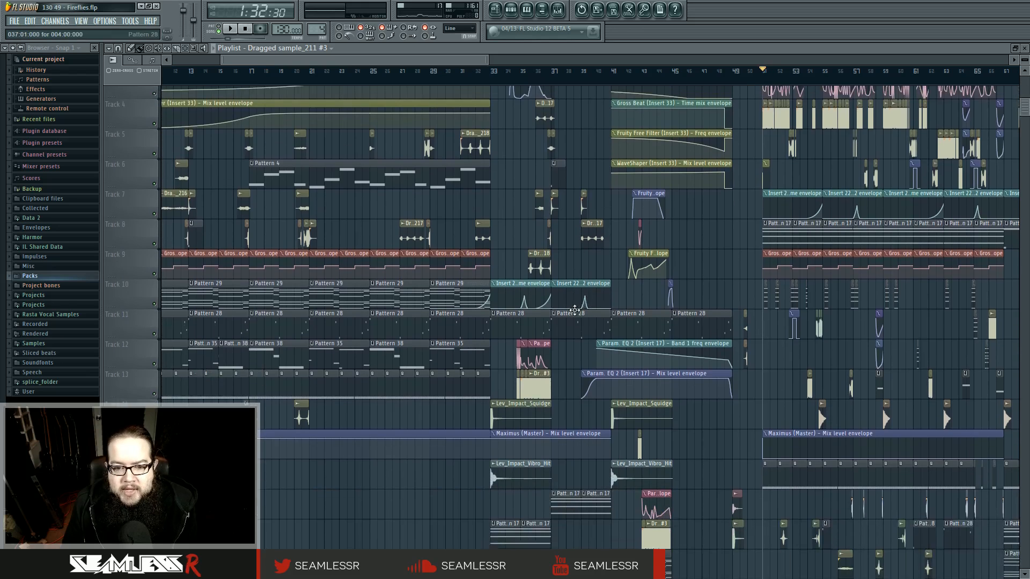
pyautogui.scroll(4, 576, 303)
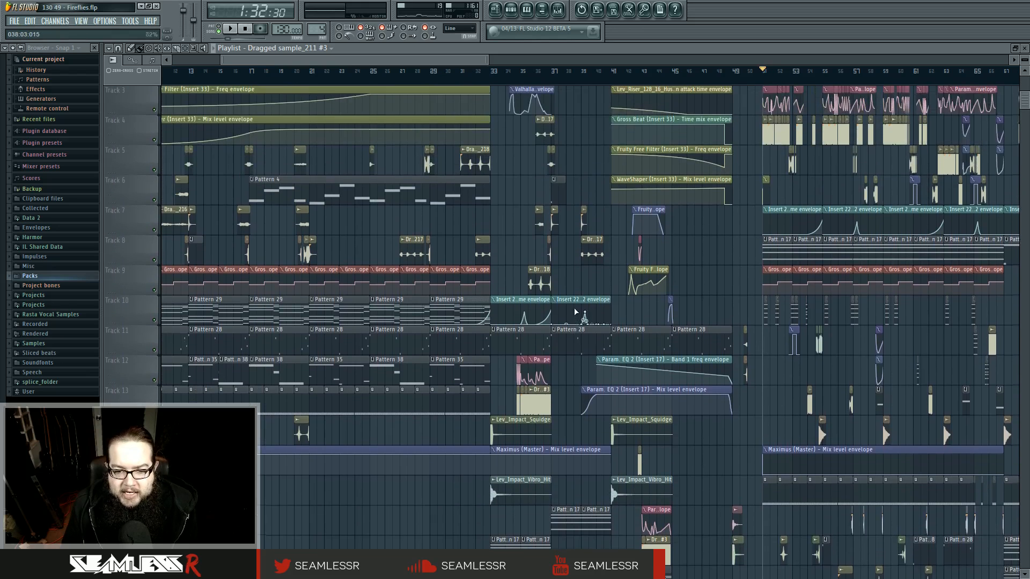
# Step: Play the arrangement from the middle of bar 34 up to just before bar 37
pyautogui.click(519, 75)
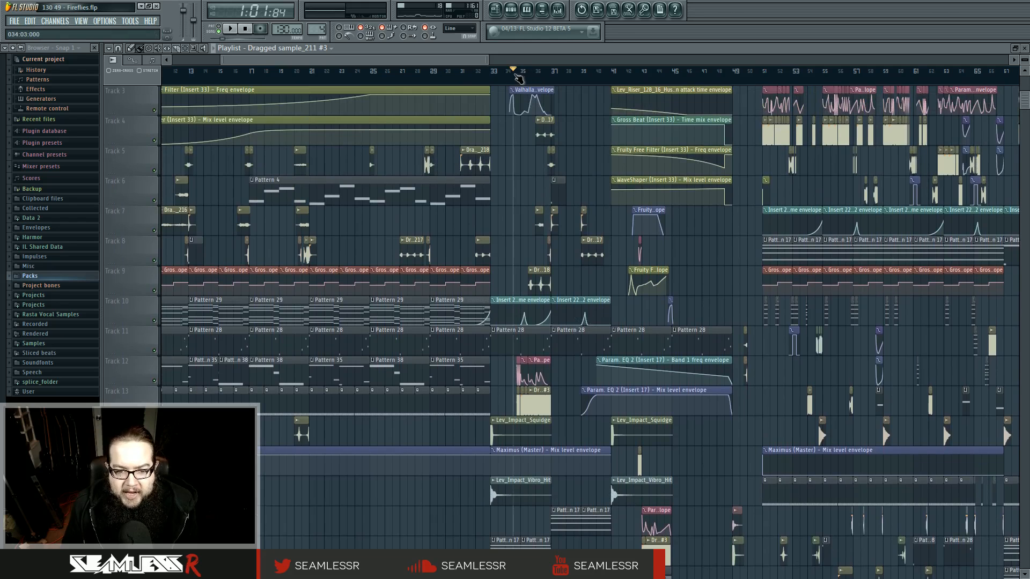
pyautogui.scroll(4, 519, 77)
pyautogui.press('space')
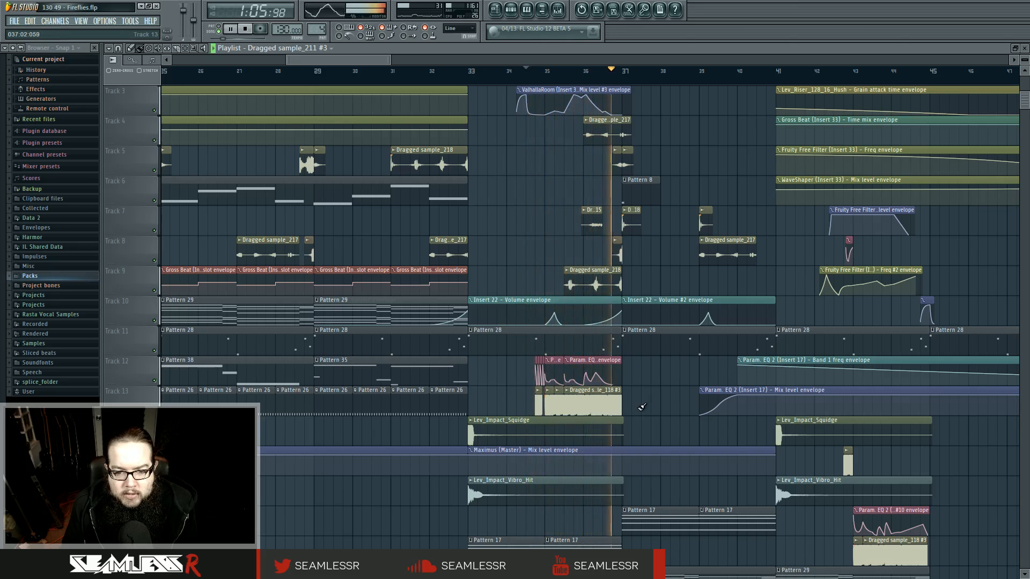
pyautogui.press('space')
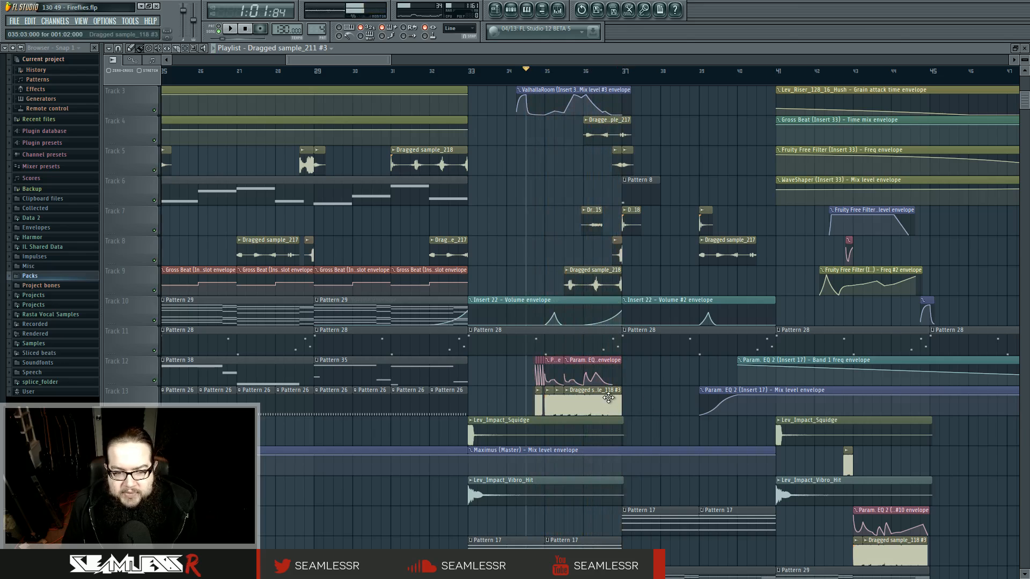
# Step: Check the channel settings of Dragged sample_211 and Dragged sample_118, and show the latter's mixer track, Insert 3
pyautogui.doubleClick(307, 164)
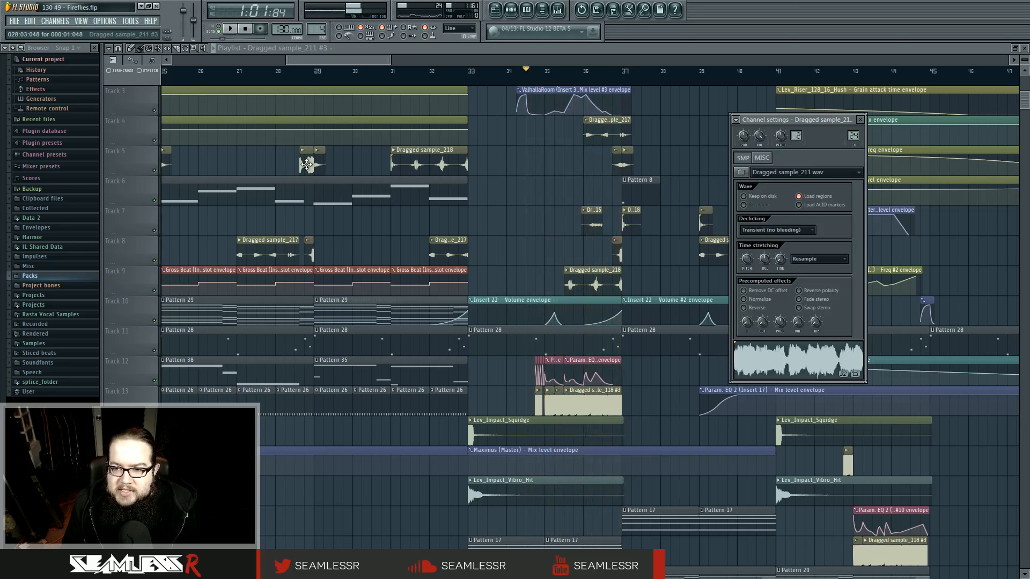
pyautogui.doubleClick(593, 397)
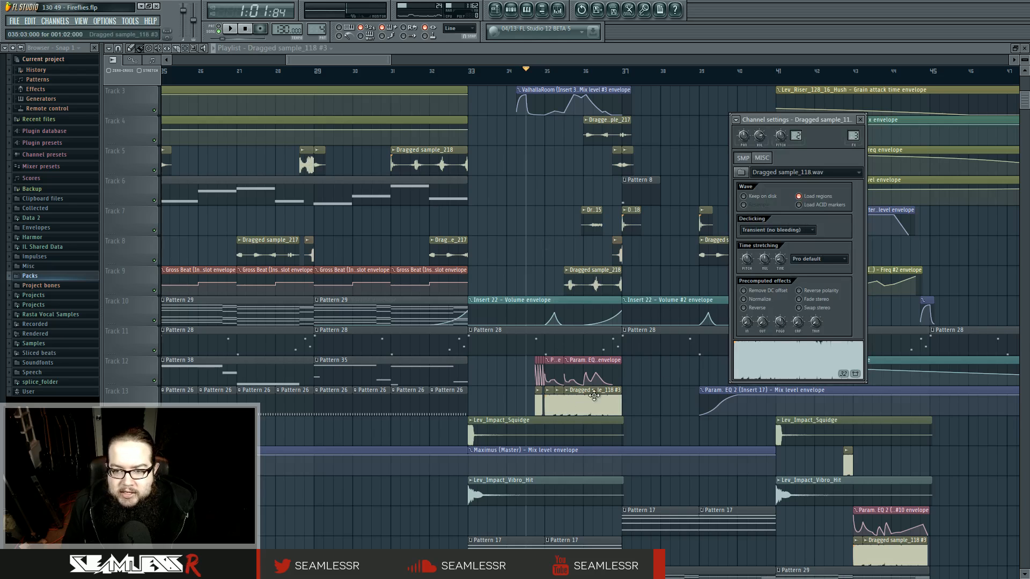
pyautogui.press('F9')
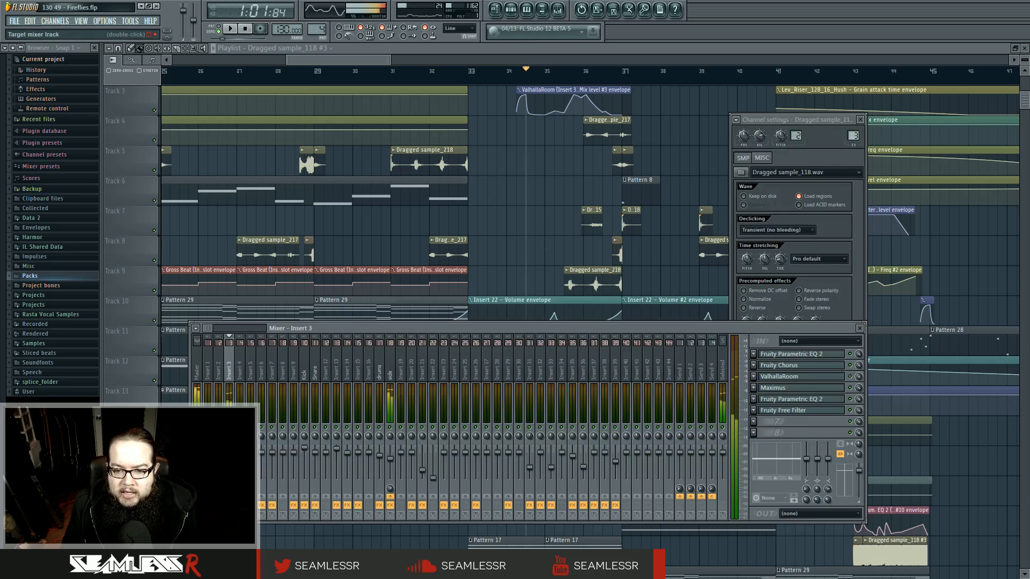
# Step: Move band 3 of Insert 3's first Fruity Parametric EQ 2 to about 1194 Hz and close the open windows
pyautogui.click(810, 359)
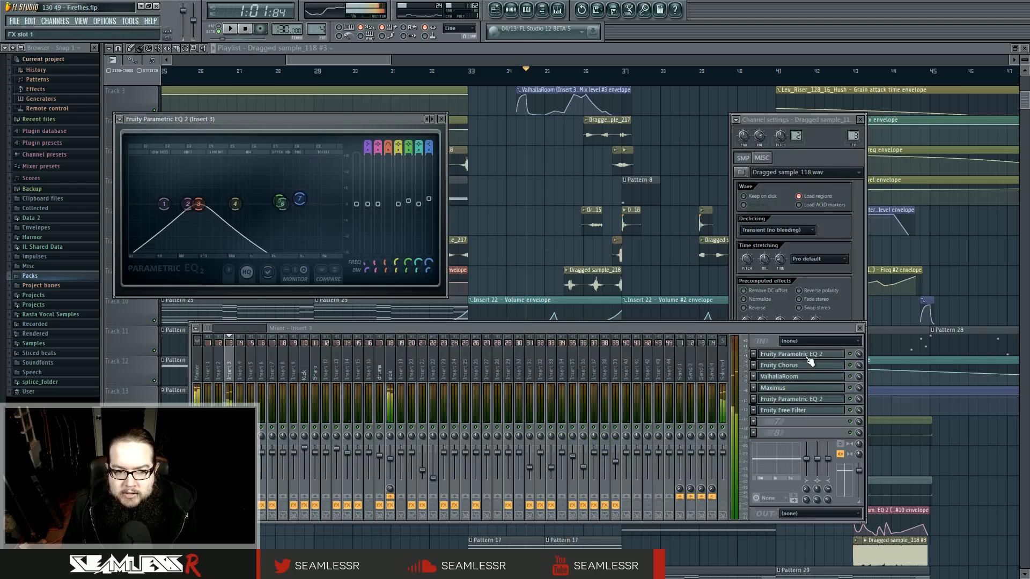
pyautogui.moveTo(198, 204)
pyautogui.mouseDown()
pyautogui.moveTo(300, 204)
pyautogui.moveTo(172, 204)
pyautogui.moveTo(203, 204)
pyautogui.mouseUp()
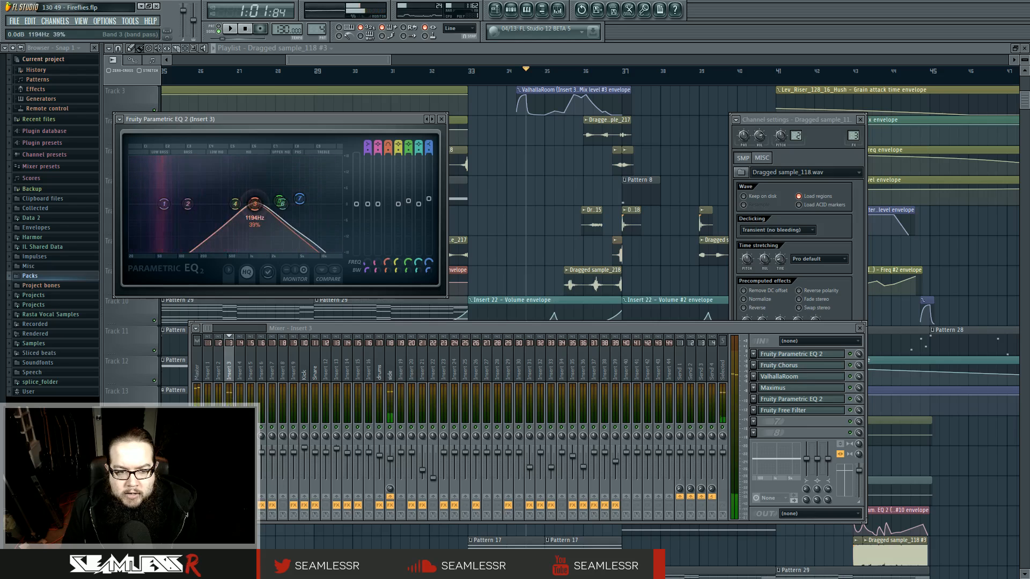
pyautogui.press('F12')
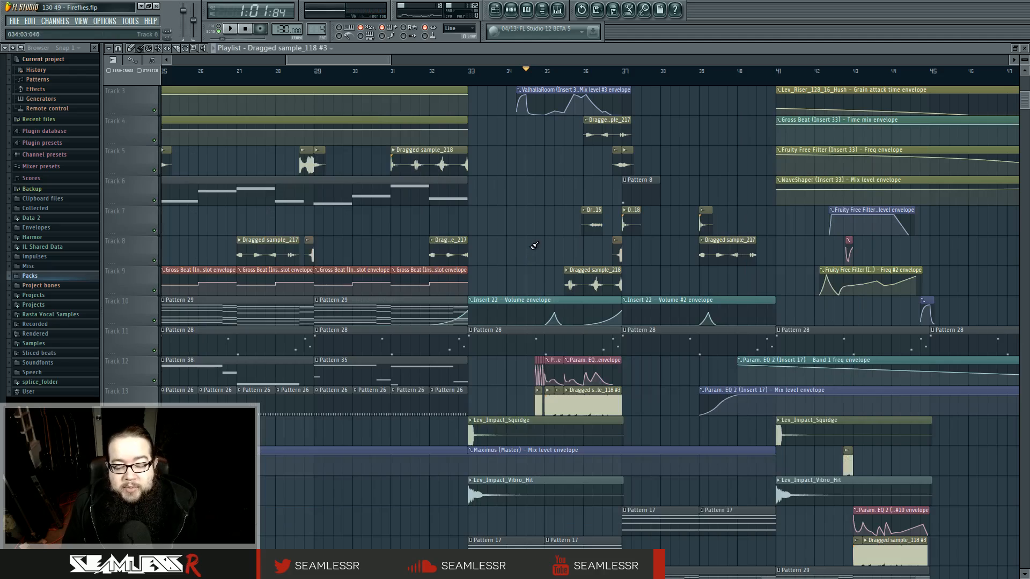
# Step: Review the Dragged sample_118 clip on Track 13, its Insert 3 effects and first Parametric EQ 2, and return to the playlist
pyautogui.scroll(-5, 534, 246)
pyautogui.moveTo(534, 249); pyautogui.dragTo(542, 270)
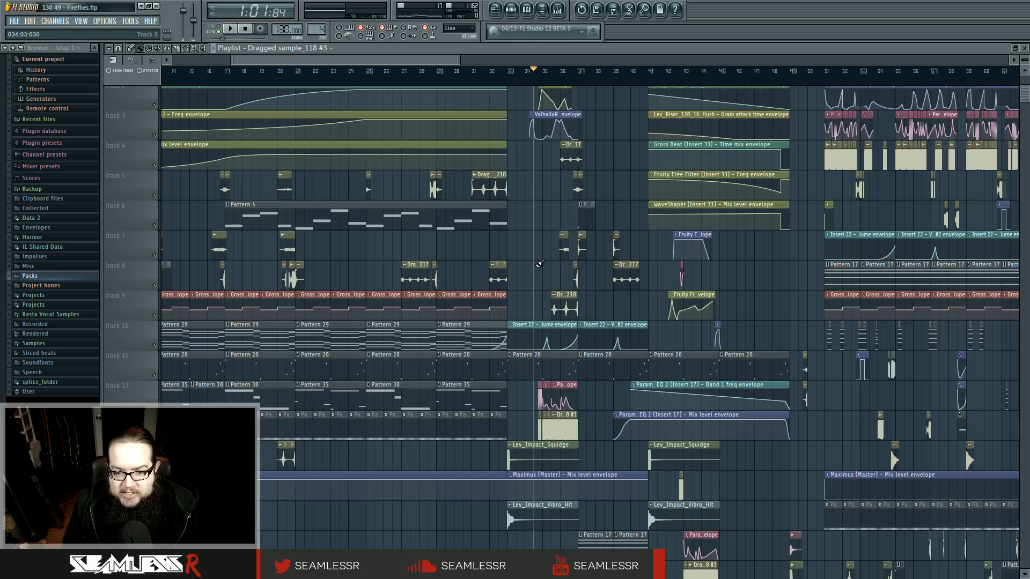
pyautogui.doubleClick(561, 431)
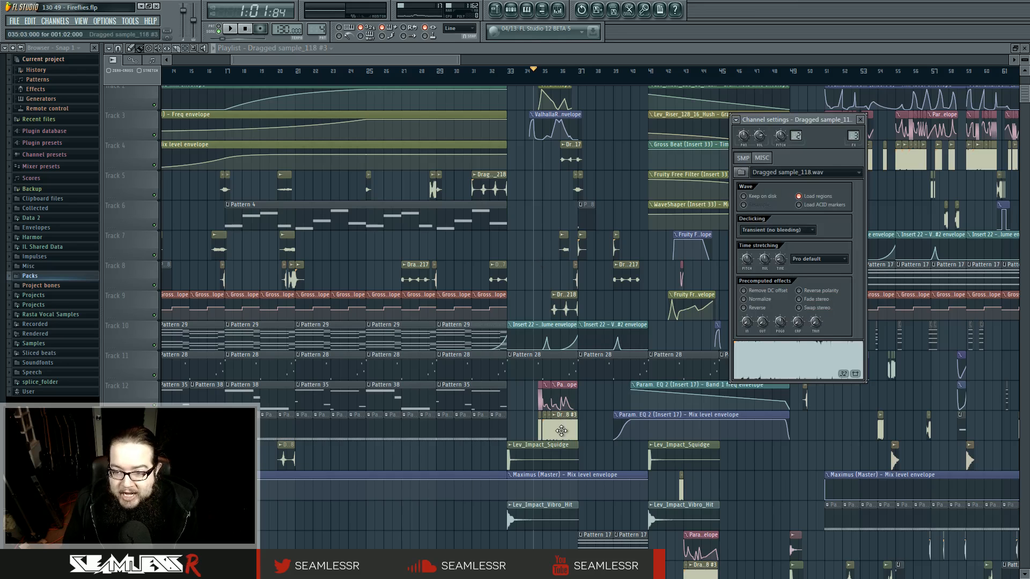
pyautogui.doubleClick(855, 136)
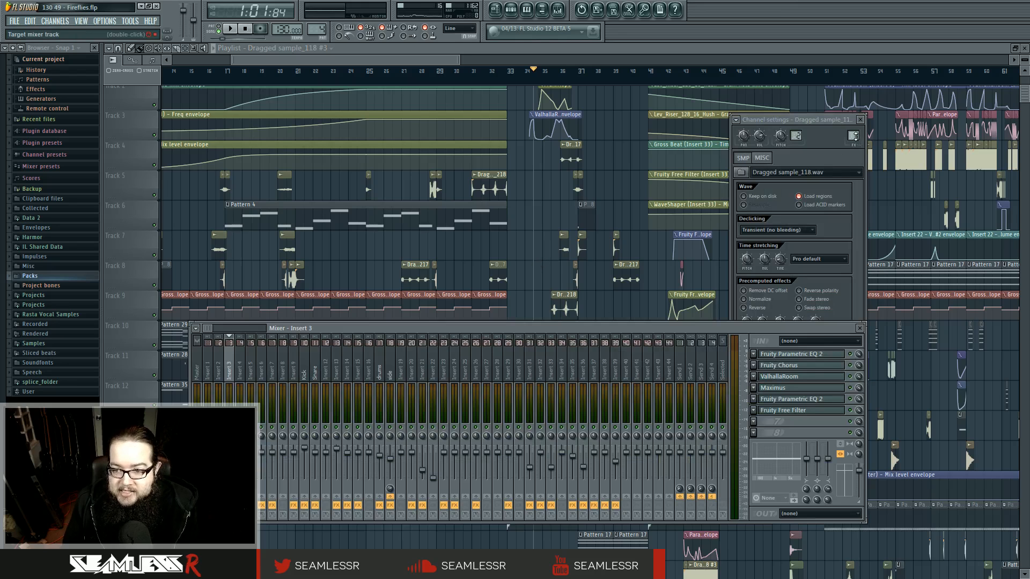
pyautogui.click(816, 355)
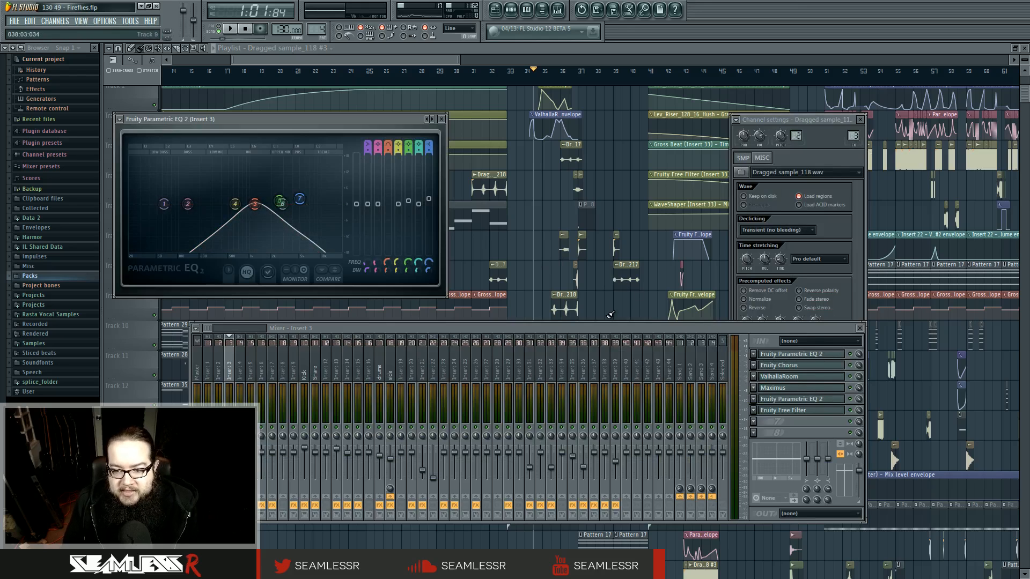
pyautogui.press('F12')
pyautogui.scroll(1, 610, 314)
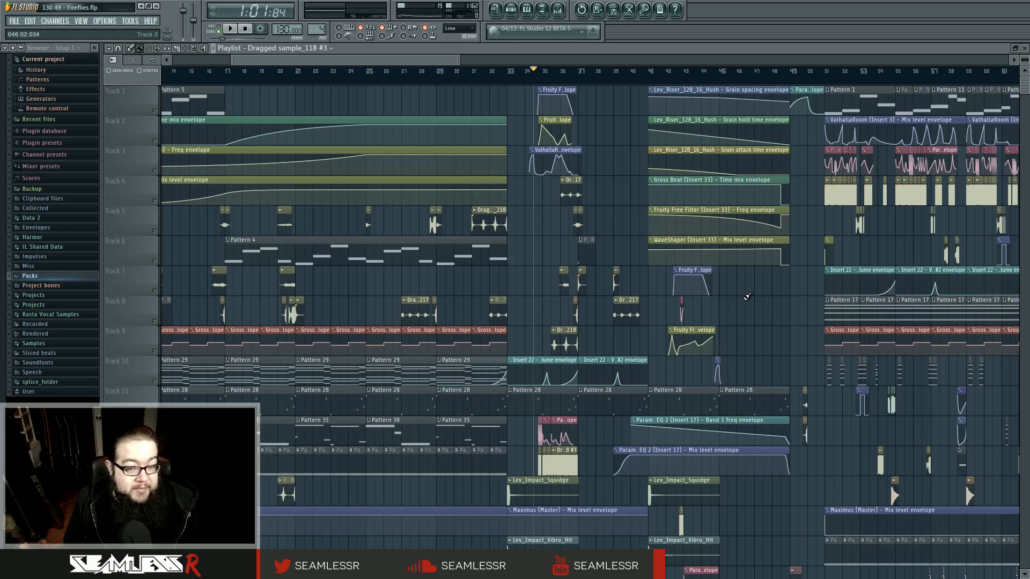
pyautogui.scroll(-6, 773, 306)
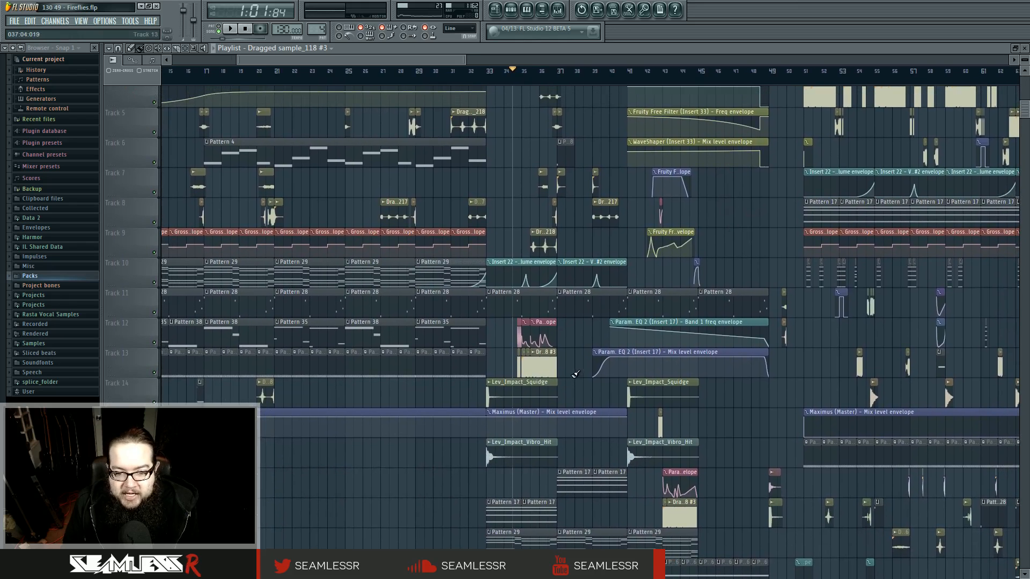
# Step: Audition the Lev_Impact_Squidge, Lev_Impact_Vibro_Hit and FX-Sub Drop #2 samples from their playlist clips around bars 33 to 37
pyautogui.moveTo(576, 374); pyautogui.dragTo(634, 275)
pyautogui.doubleClick(633, 321)
pyautogui.click(765, 363)
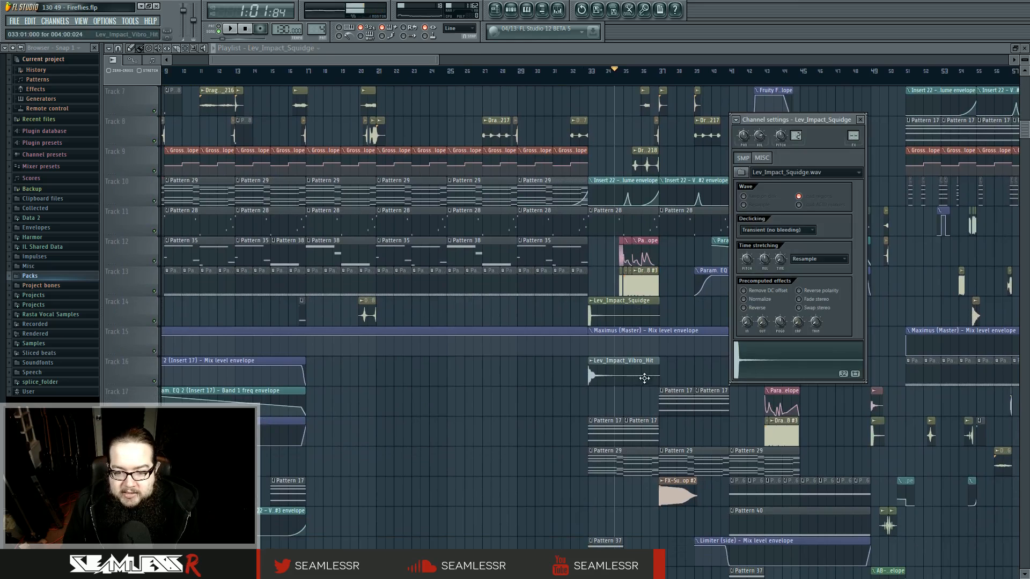
pyautogui.doubleClick(644, 375)
pyautogui.click(767, 365)
pyautogui.moveTo(539, 361); pyautogui.dragTo(450, 374)
pyautogui.doubleClick(577, 380)
pyautogui.click(766, 353)
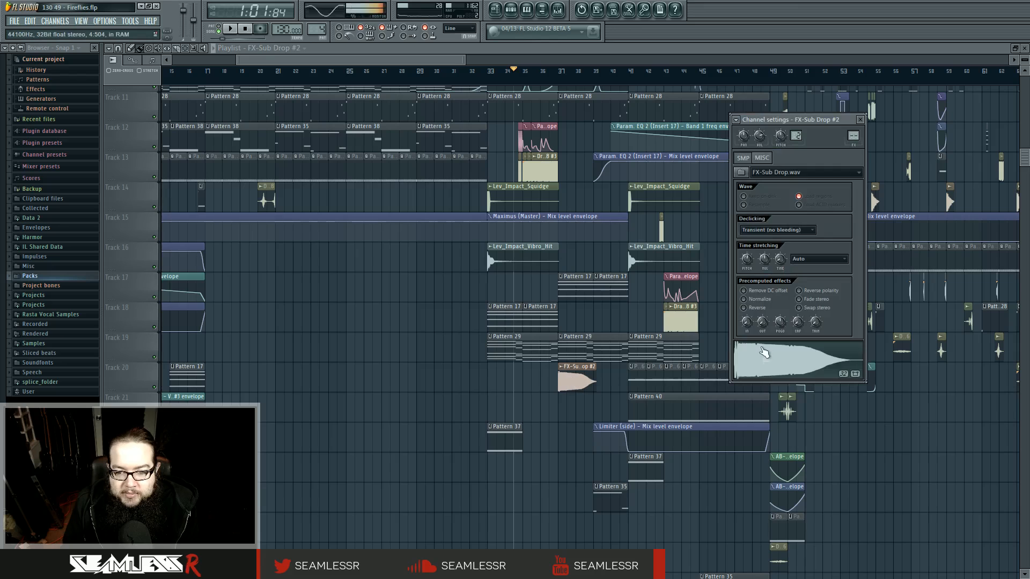
pyautogui.middleClick(424, 404)
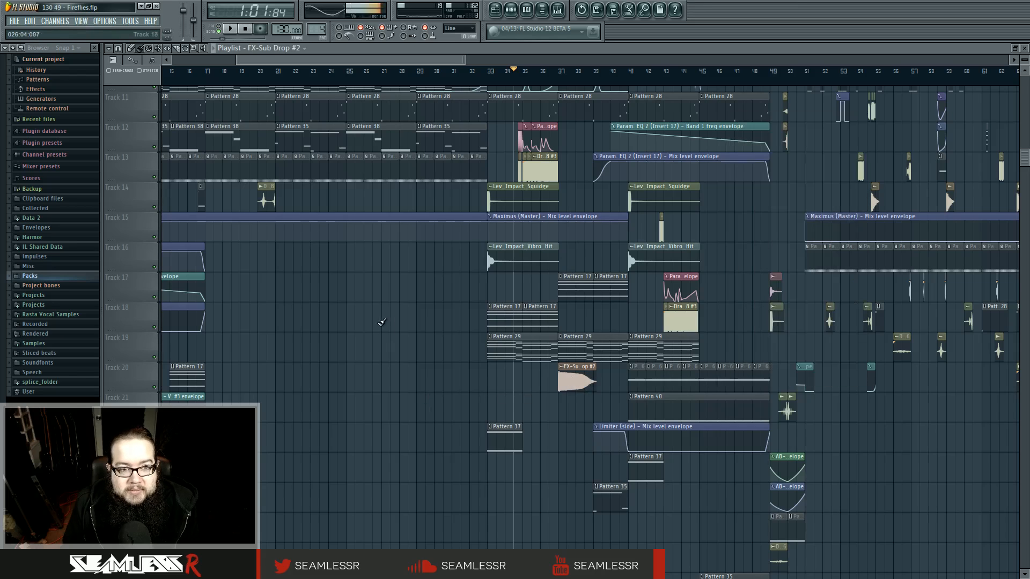
# Step: Check the channel settings of the Dragged sample_118 #3 clip on Track 13 near bar 35
pyautogui.scroll(5, 550, 385)
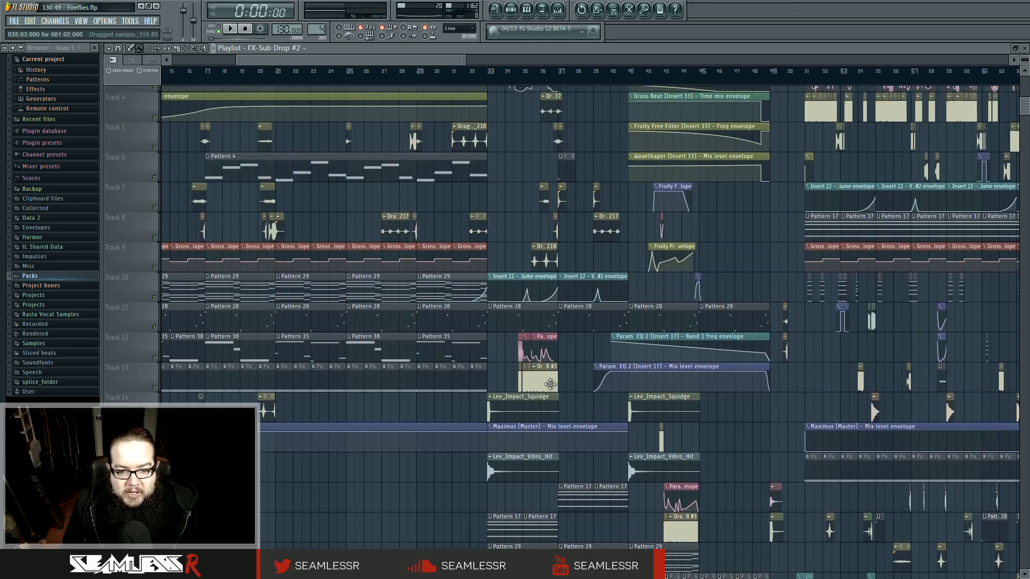
pyautogui.doubleClick(547, 379)
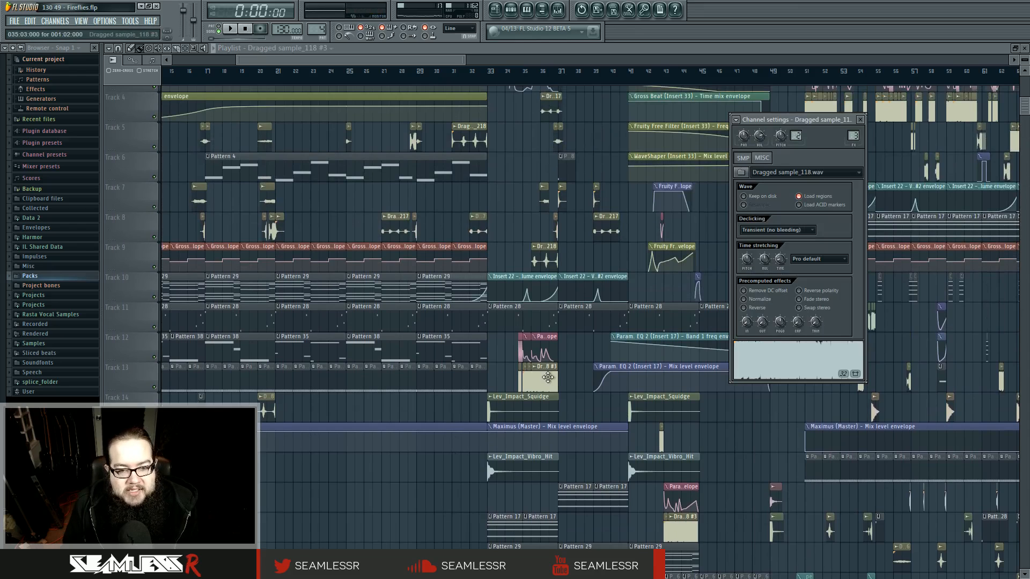
pyautogui.rightClick(510, 249)
# Step: Set the playback position just before bar 35, review the effect chain on mixer track Insert 3, and close the mixer
pyautogui.moveTo(484, 444); pyautogui.dragTo(466, 361)
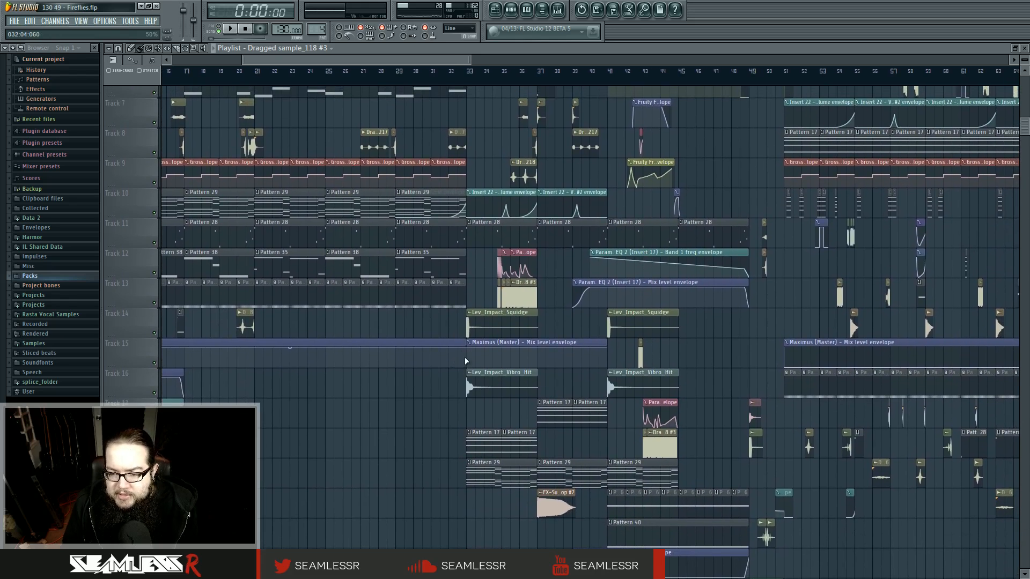
pyautogui.click(504, 81)
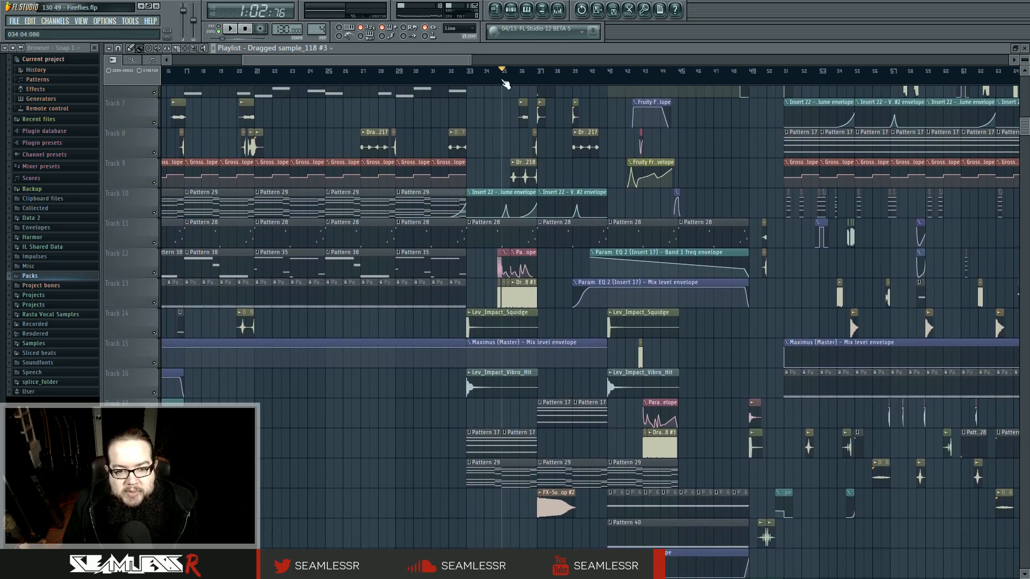
pyautogui.click(561, 10)
pyautogui.click(806, 387)
pyautogui.click(805, 390)
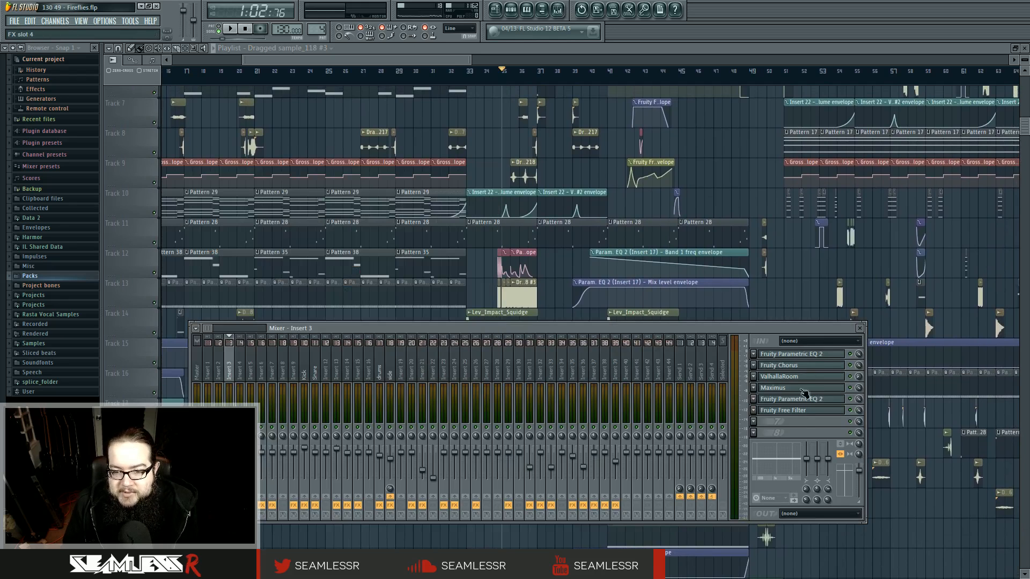
pyautogui.click(860, 328)
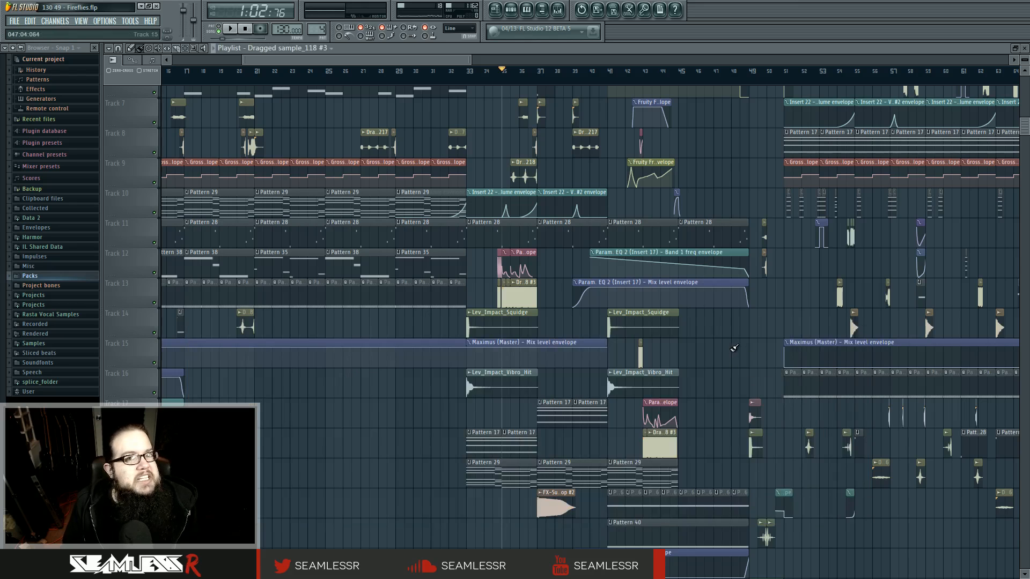
# Step: Play the arrangement from just before bar 35 past bar 37, and reset playback to the song's start
pyautogui.press('space')
pyautogui.moveTo(391, 417)
pyautogui.mouseDown()
pyautogui.moveTo(601, 414)
pyautogui.moveTo(524, 312)
pyautogui.moveTo(455, 321)
pyautogui.moveTo(454, 331)
pyautogui.mouseUp()
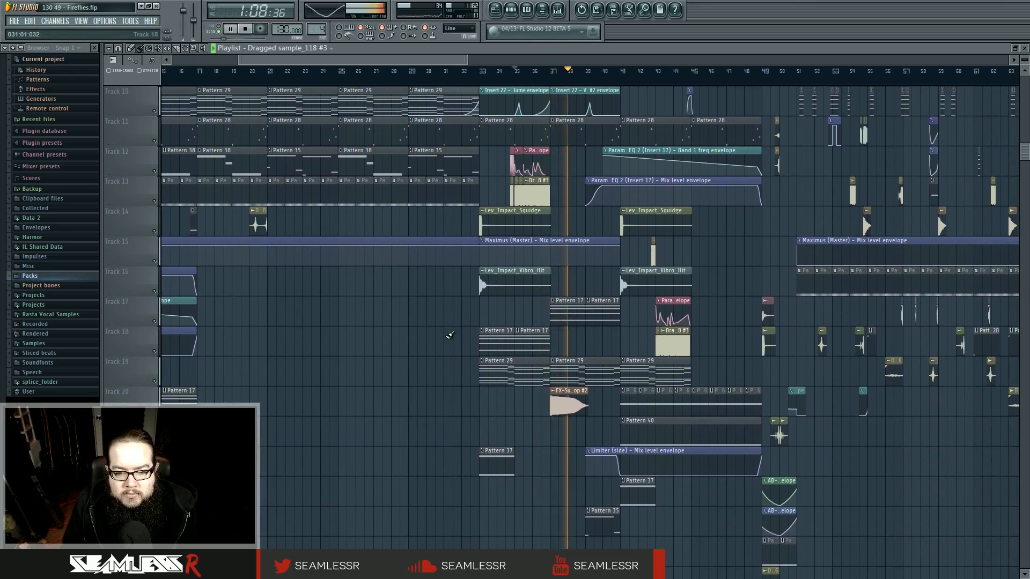
pyautogui.press('space')
pyautogui.scroll(3, 469, 350)
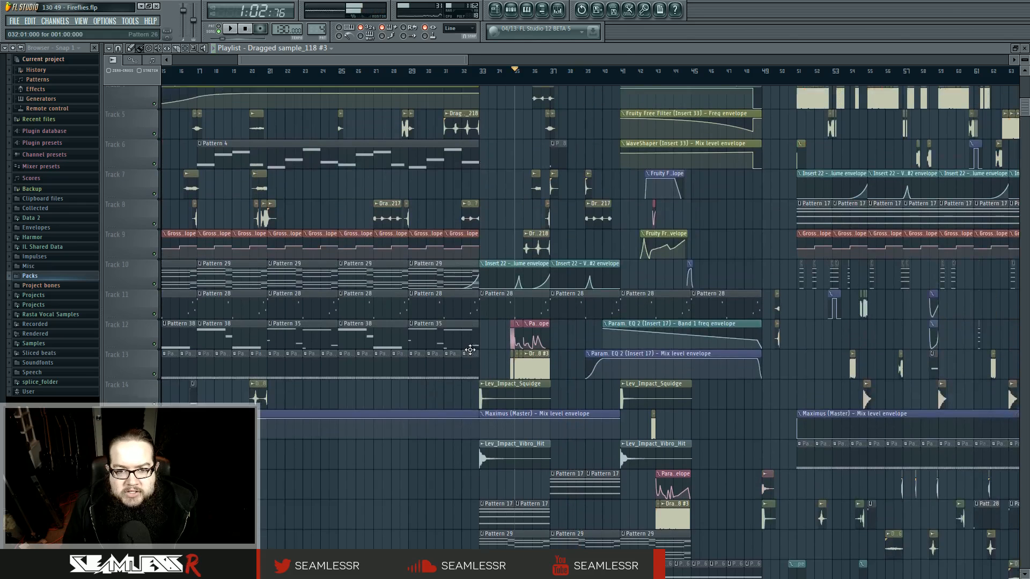
pyautogui.scroll(2, 470, 350)
pyautogui.click(245, 30)
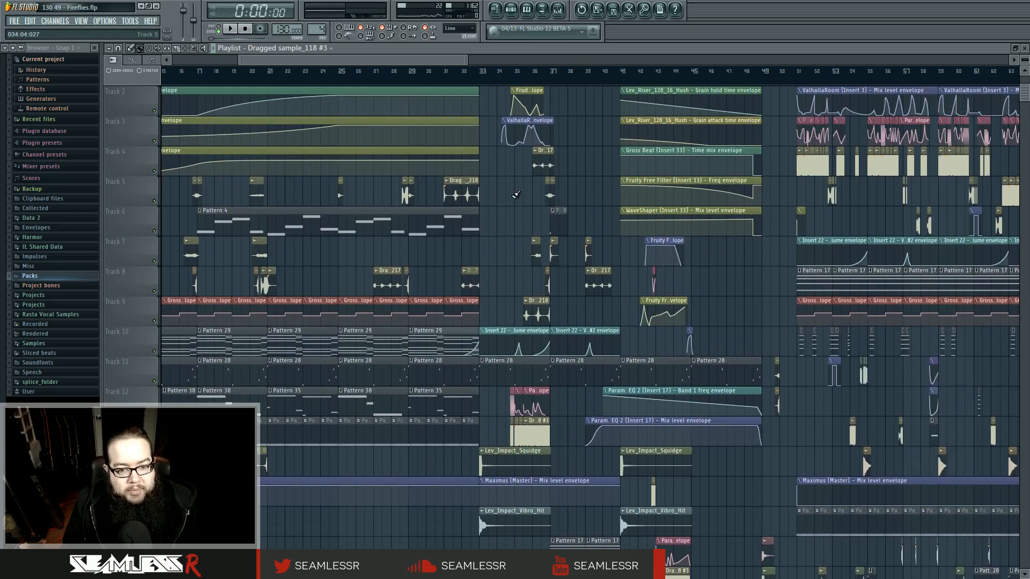
# Step: Play Pattern 40 from the Track 21 clip at bar 41 and show the Fruity Granulizer settings of its Lev_Riser_128_16_Hush channel
pyautogui.moveTo(515, 196); pyautogui.dragTo(542, 203)
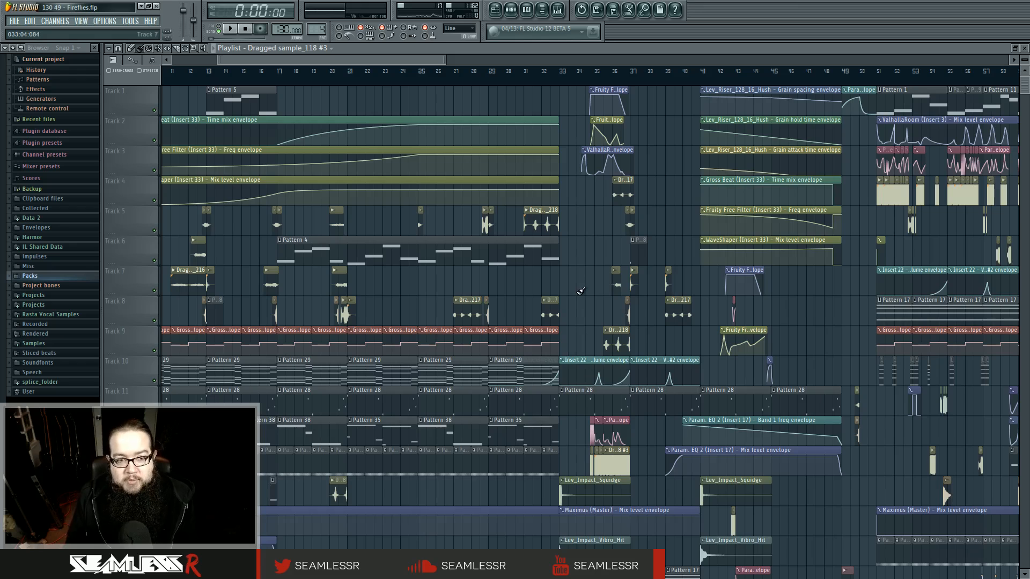
pyautogui.moveTo(589, 320); pyautogui.dragTo(424, 167)
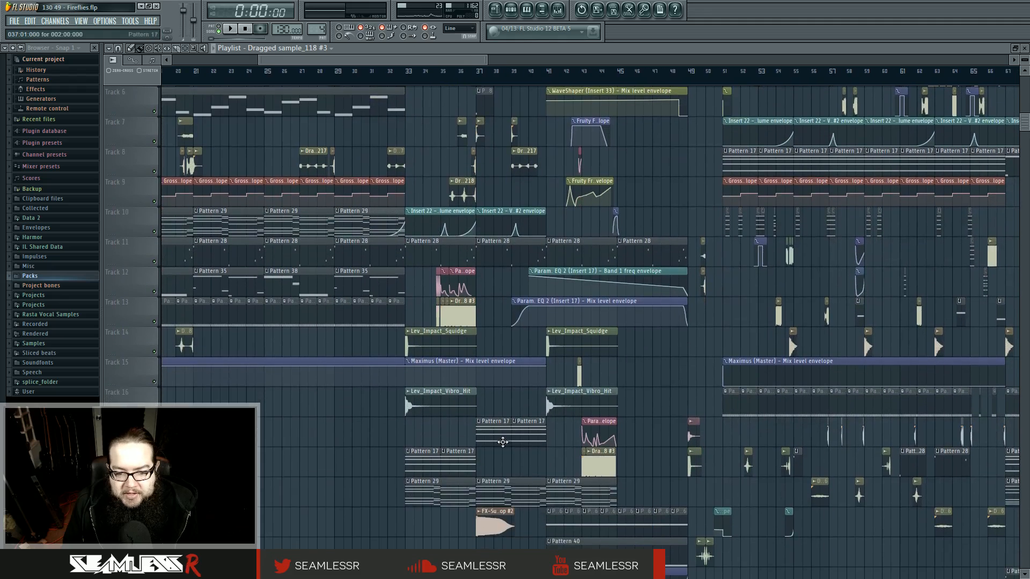
pyautogui.moveTo(517, 458); pyautogui.dragTo(416, 298)
pyautogui.moveTo(474, 412)
pyautogui.mouseDown()
pyautogui.moveTo(450, 324)
pyautogui.moveTo(478, 416)
pyautogui.moveTo(507, 392)
pyautogui.moveTo(510, 375)
pyautogui.moveTo(497, 365)
pyautogui.moveTo(526, 379)
pyautogui.moveTo(579, 504)
pyautogui.mouseUp()
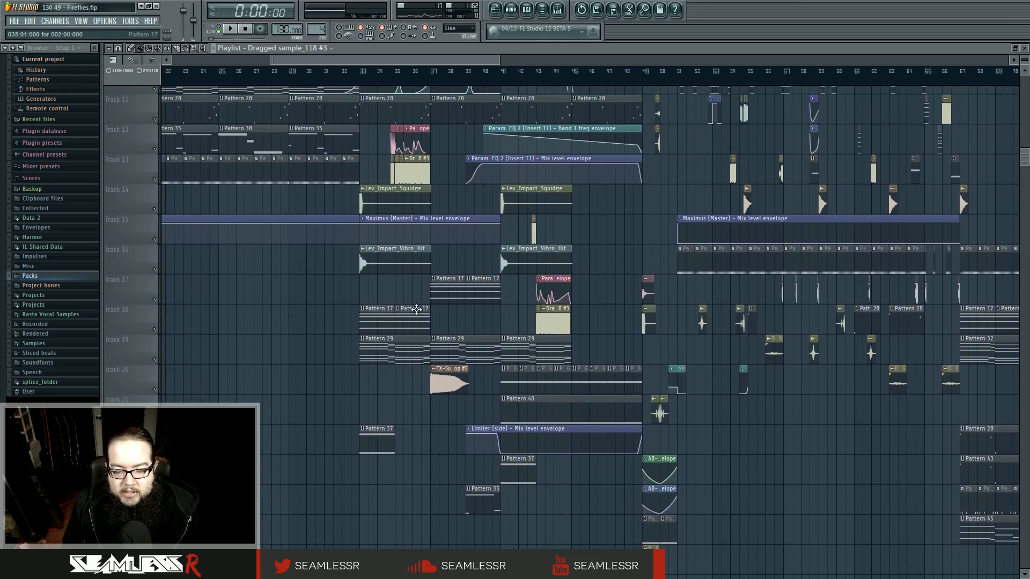
pyautogui.doubleClick(525, 406)
pyautogui.click(230, 29)
pyautogui.click(512, 10)
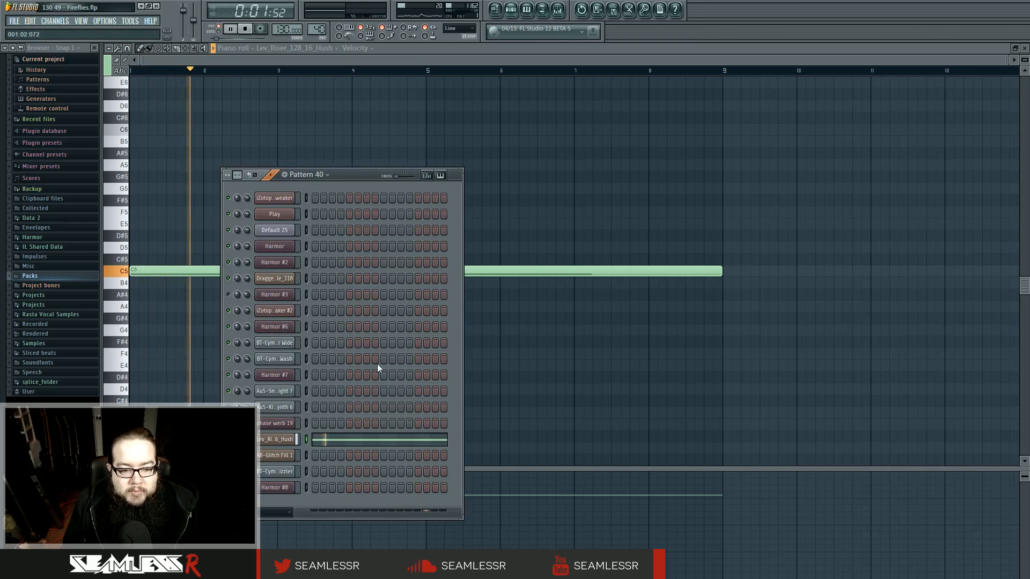
pyautogui.click(295, 440)
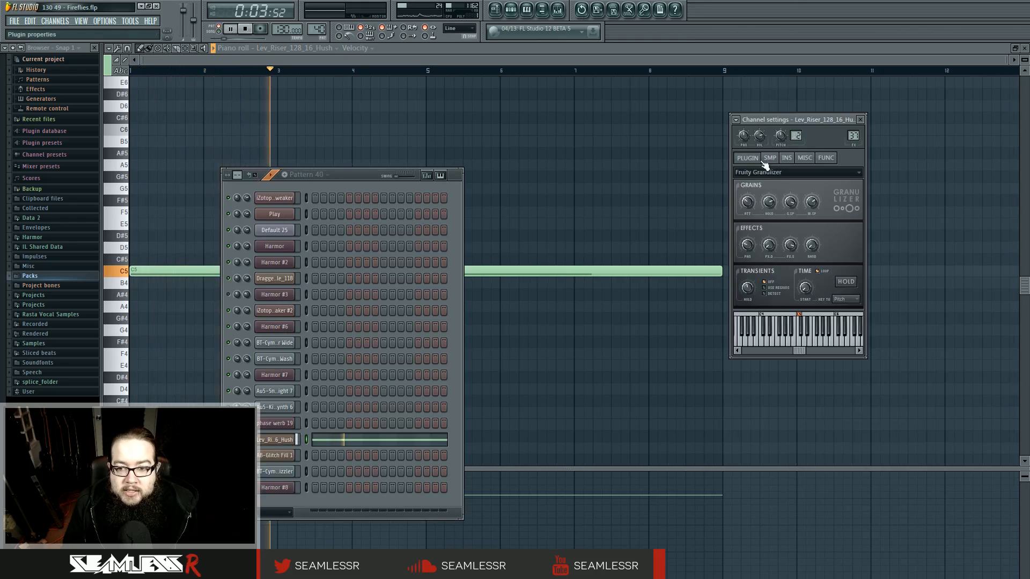
# Step: Play the song from bar 41 to just before bar 51, show the riser's mixer track Insert 37, and close the open windows
pyautogui.press('F5')
pyautogui.press('l')
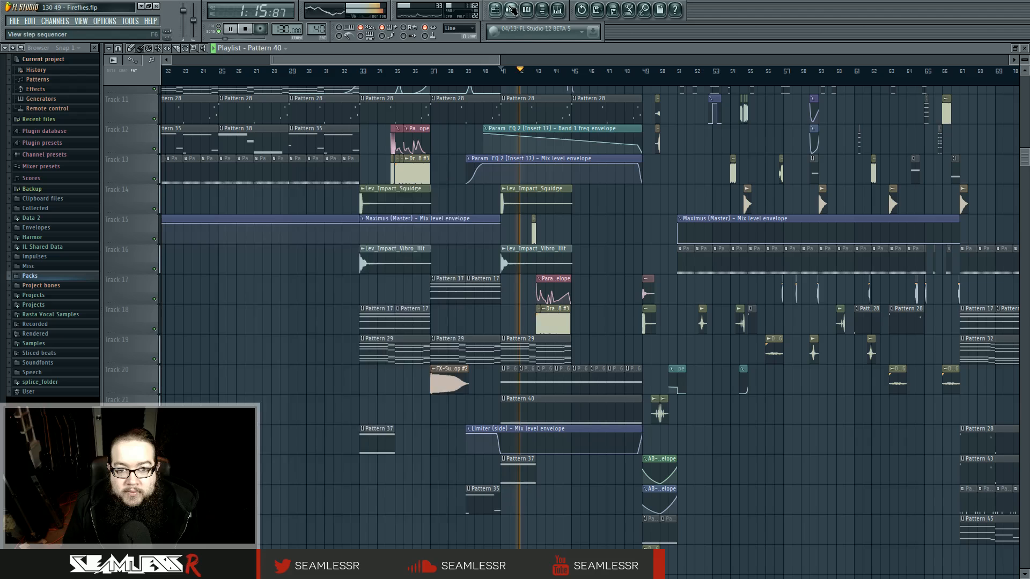
pyautogui.press('F6')
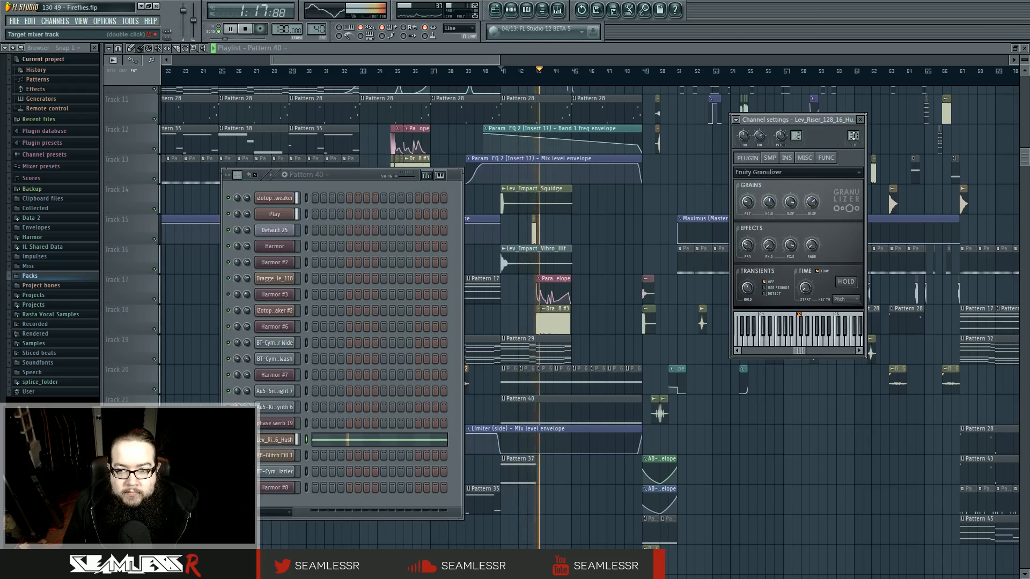
pyautogui.press('F9')
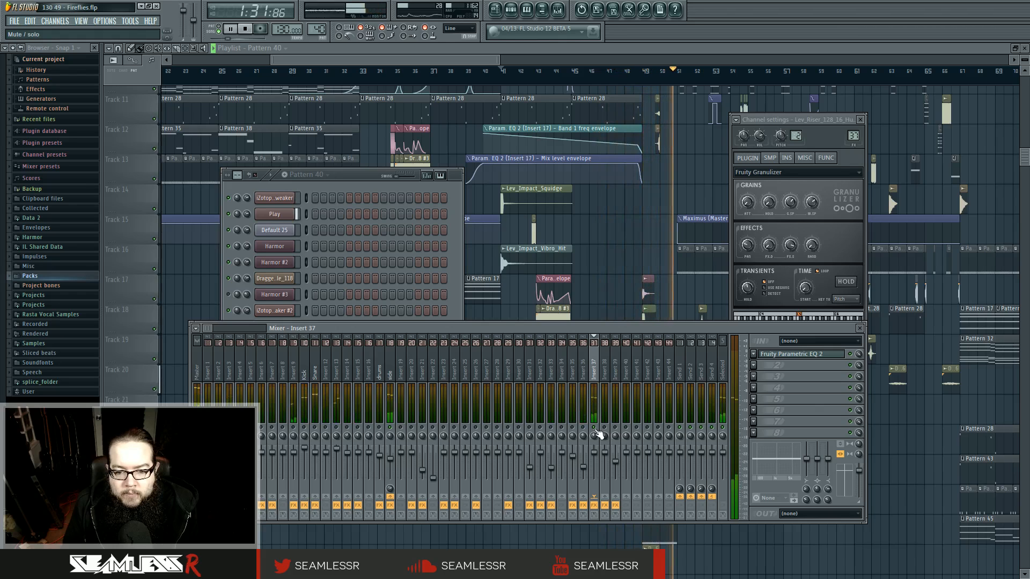
pyautogui.press('space')
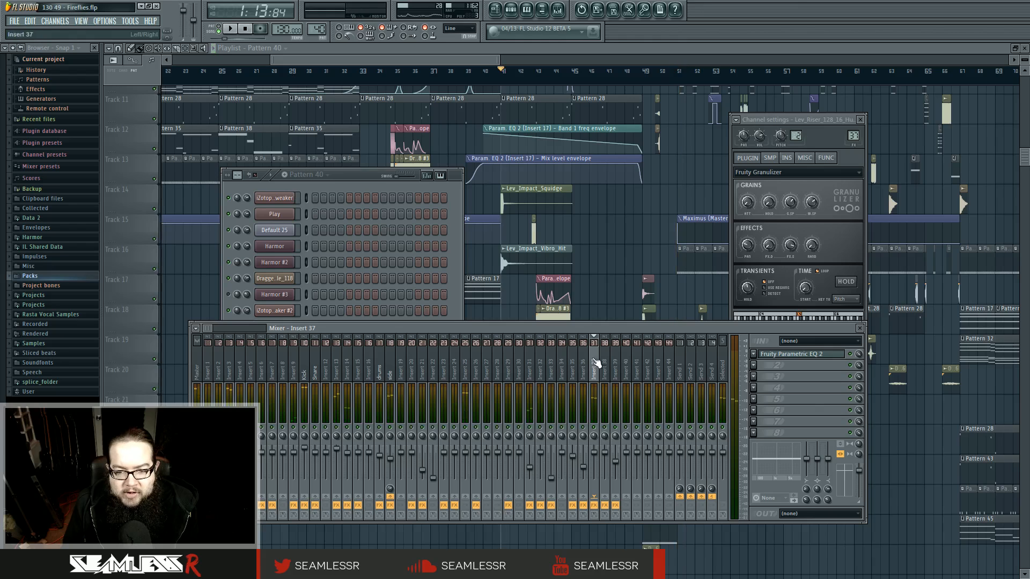
pyautogui.press('F12')
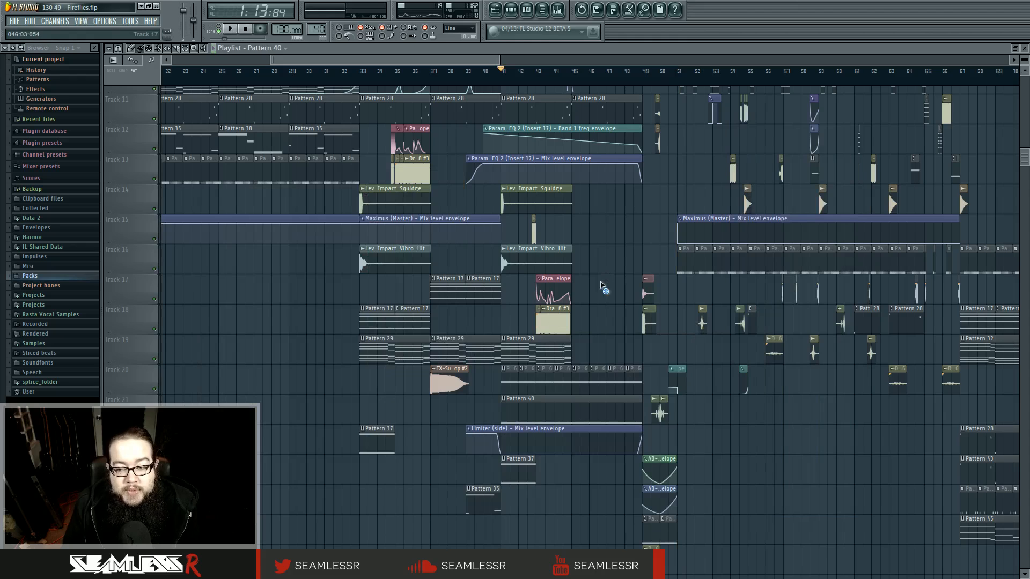
# Step: Check the channel settings of the TESD_NT4_shrapnel_03 clip on Track 21 after bar 49
pyautogui.doubleClick(654, 418)
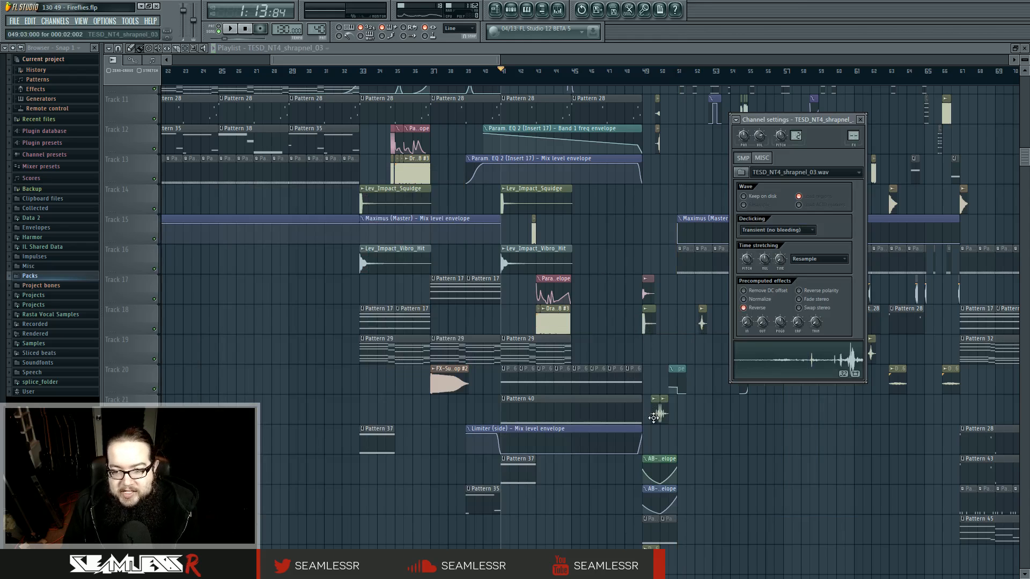
pyautogui.press('Escape')
pyautogui.scroll(-7, 644, 376)
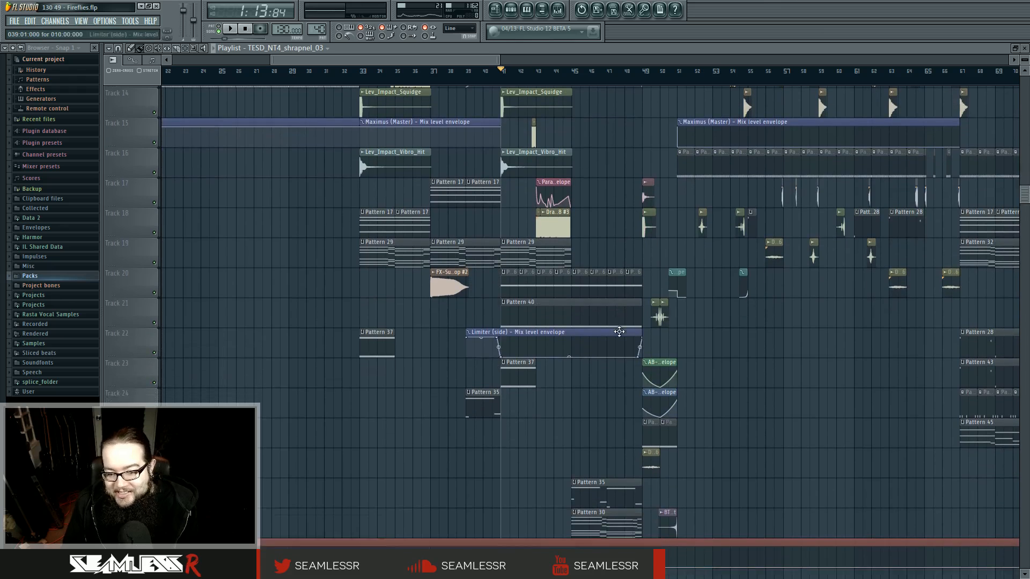
# Step: Play Pattern 6's iZotope BreakTweaker note from the Track 20 clips in the piano roll and return to the playlist
pyautogui.scroll(3, 627, 339)
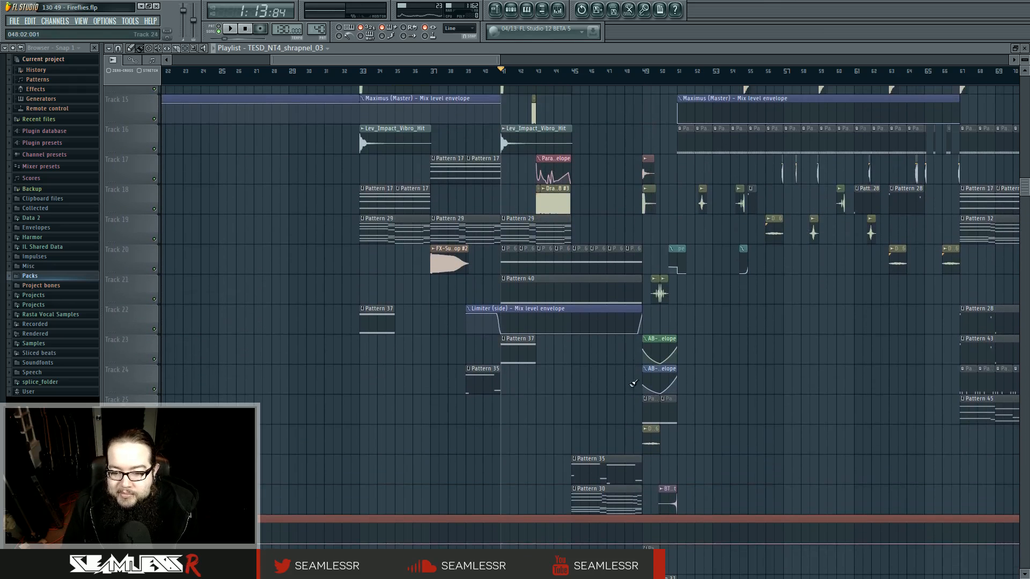
pyautogui.scroll(6, 633, 383)
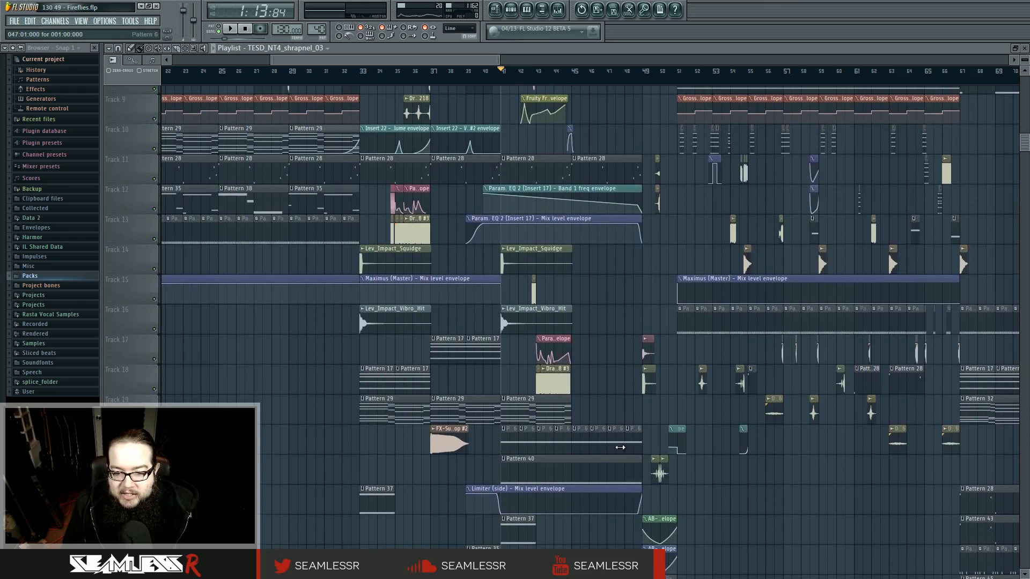
pyautogui.doubleClick(596, 443)
pyautogui.click(229, 29)
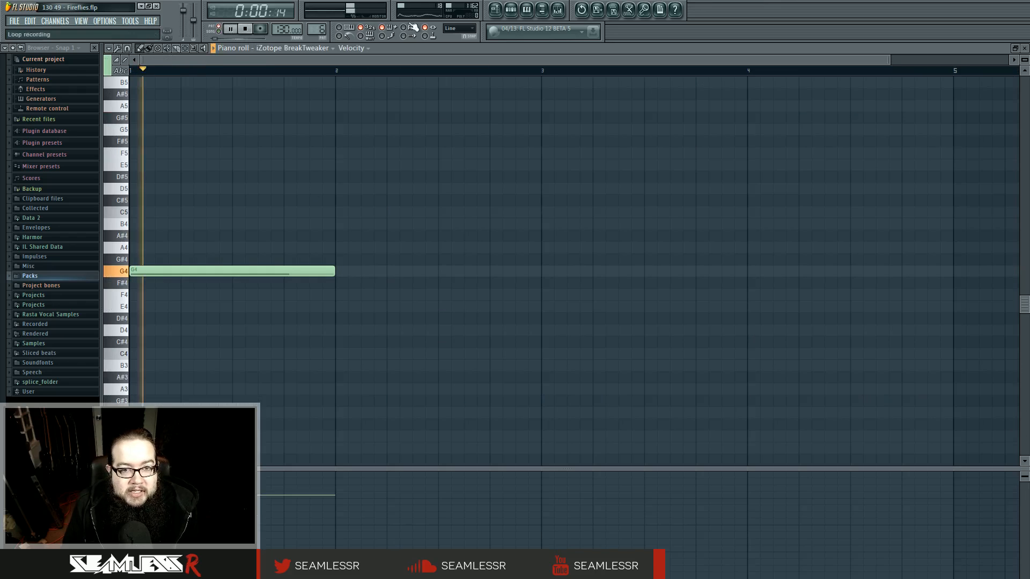
pyautogui.click(495, 10)
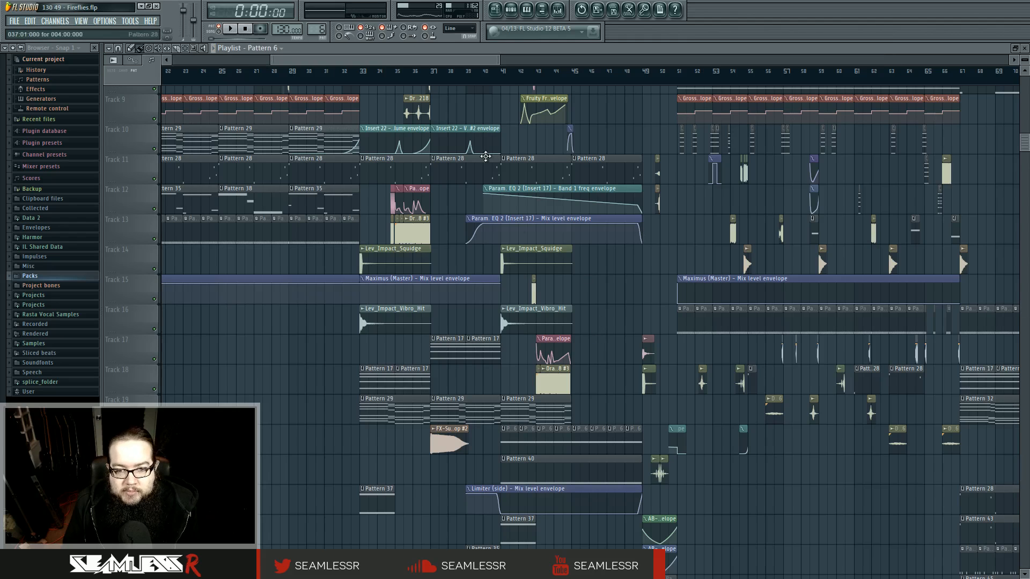
# Step: Play the song from bar 41 through the transition at bar 49 to past bar 53, following the clips in the playlist
pyautogui.click(500, 75)
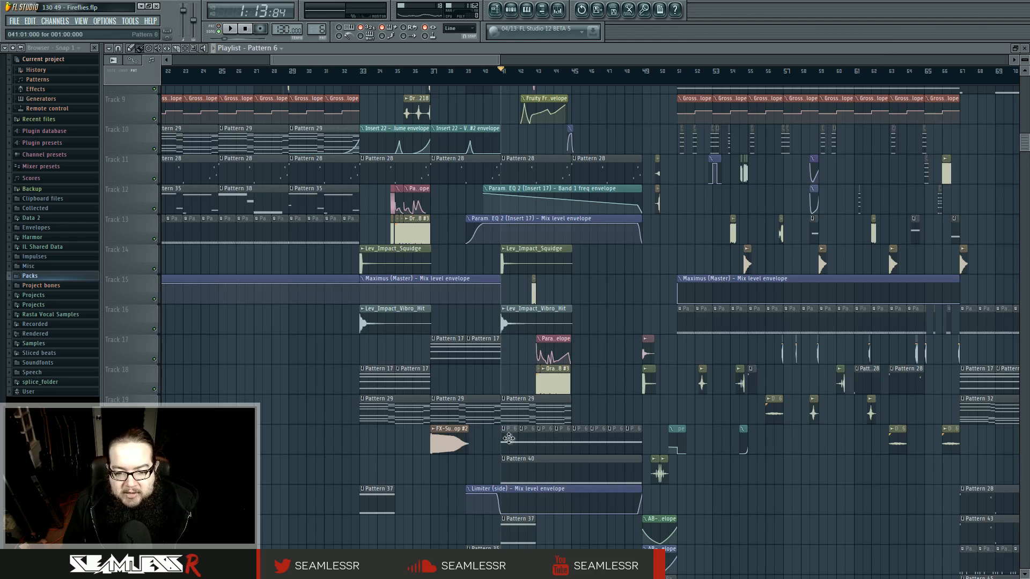
pyautogui.press('space')
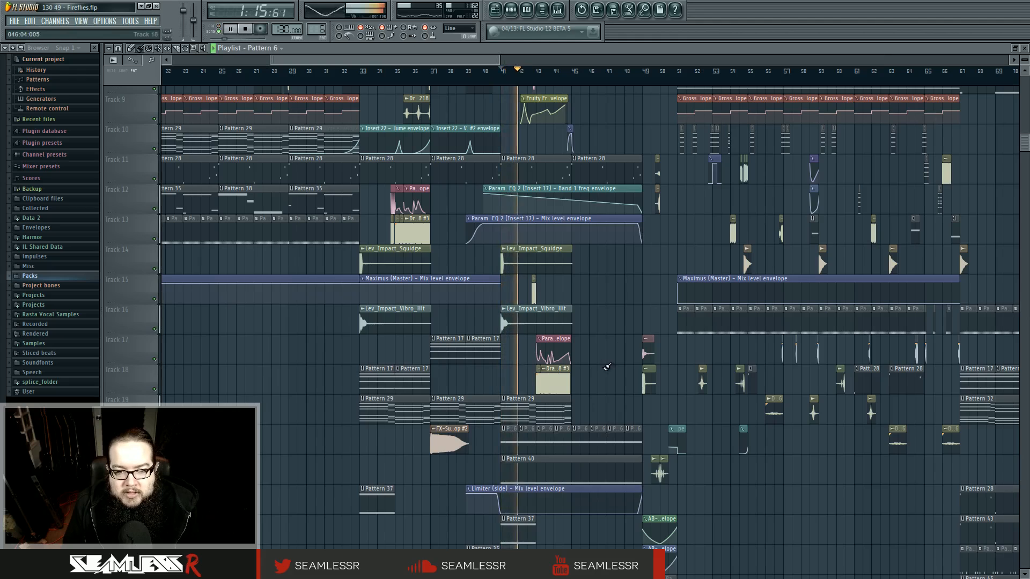
pyautogui.scroll(3, 610, 368)
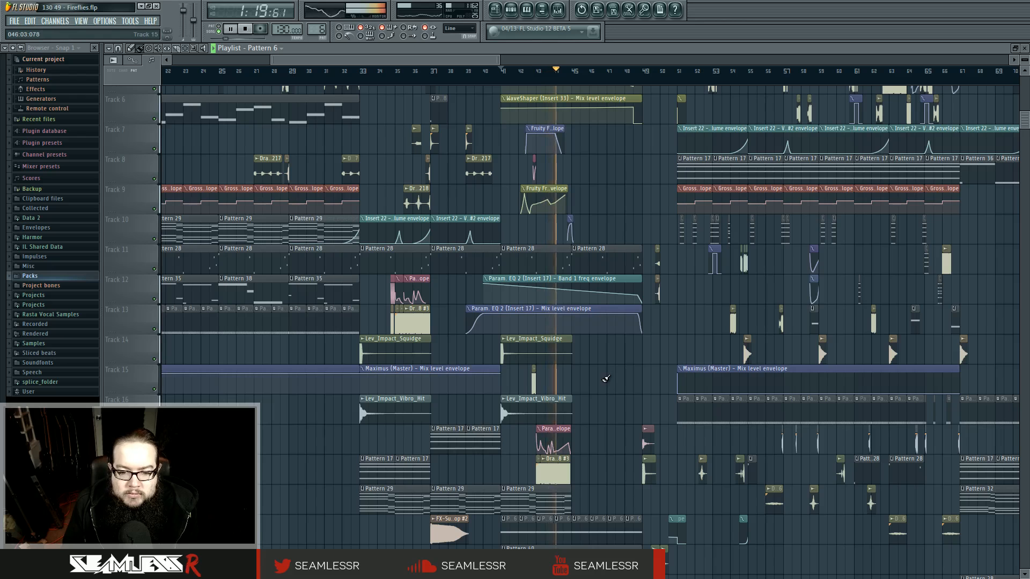
pyautogui.moveTo(634, 371); pyautogui.dragTo(522, 392)
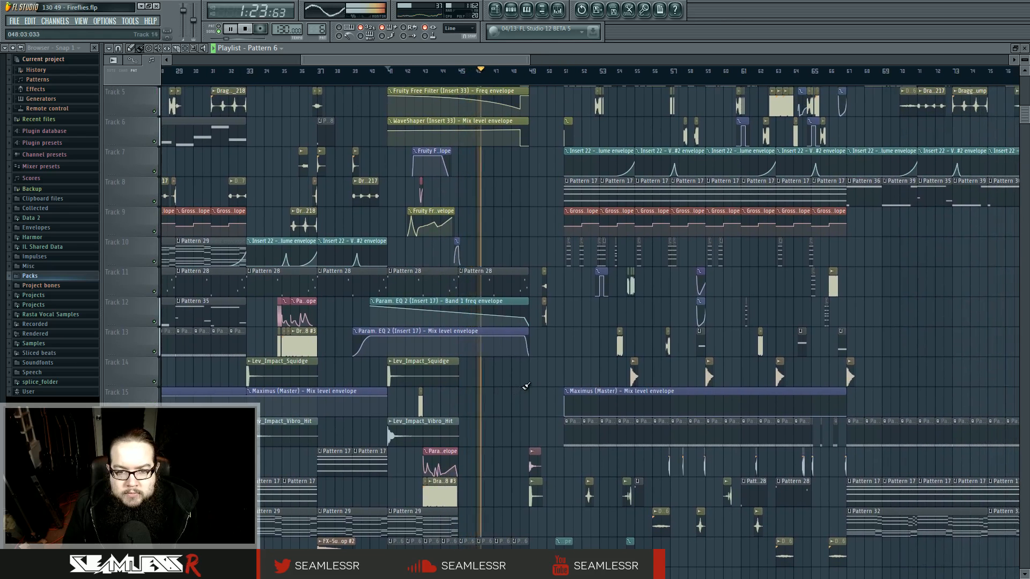
pyautogui.scroll(-10, 536, 390)
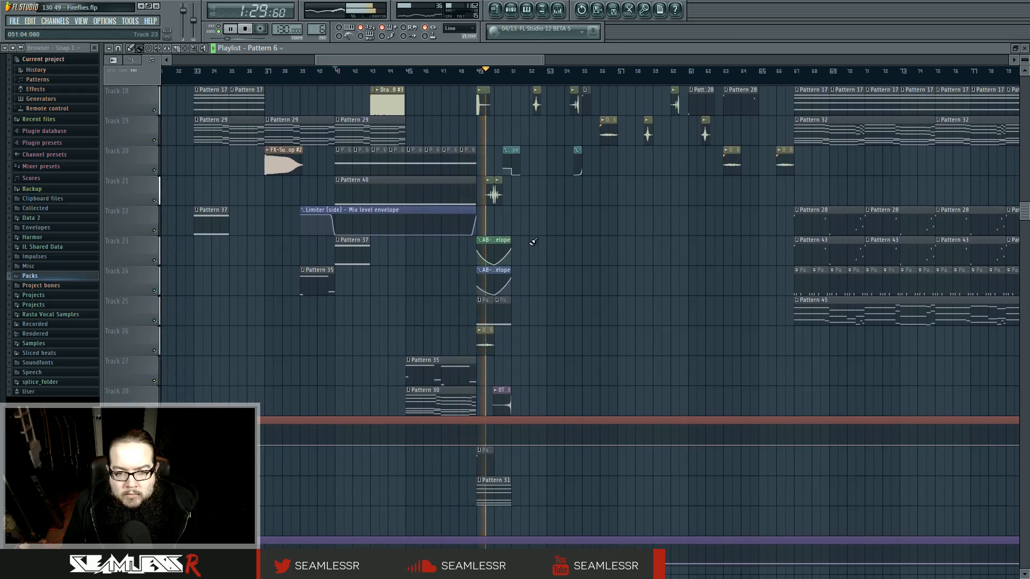
pyautogui.scroll(10, 486, 299)
pyautogui.scroll(7, 487, 298)
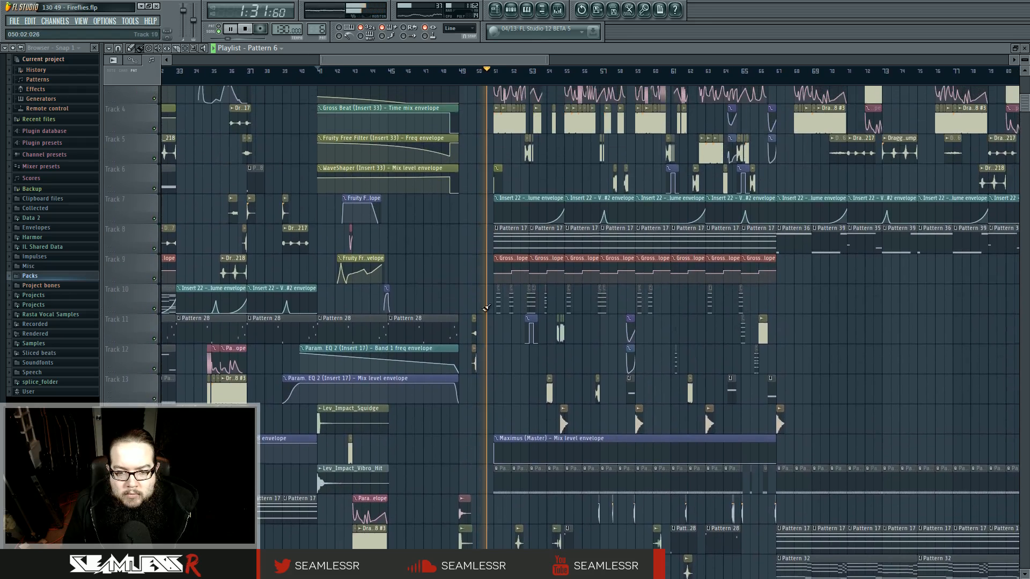
pyautogui.keyDown('ctrl'); pyautogui.scroll(4, 463, 356); pyautogui.keyUp('ctrl')
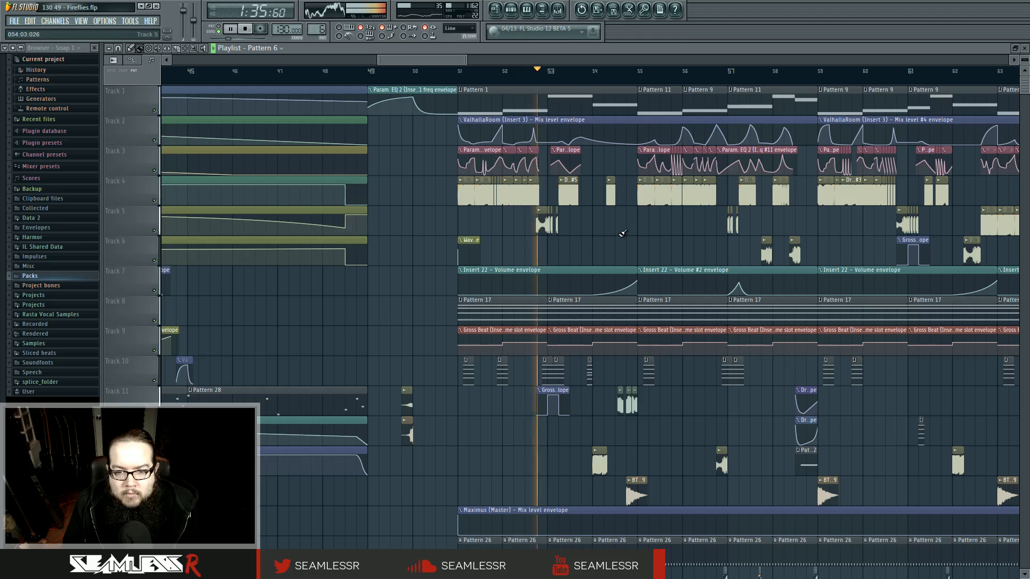
pyautogui.hscroll(3, 605, 237)
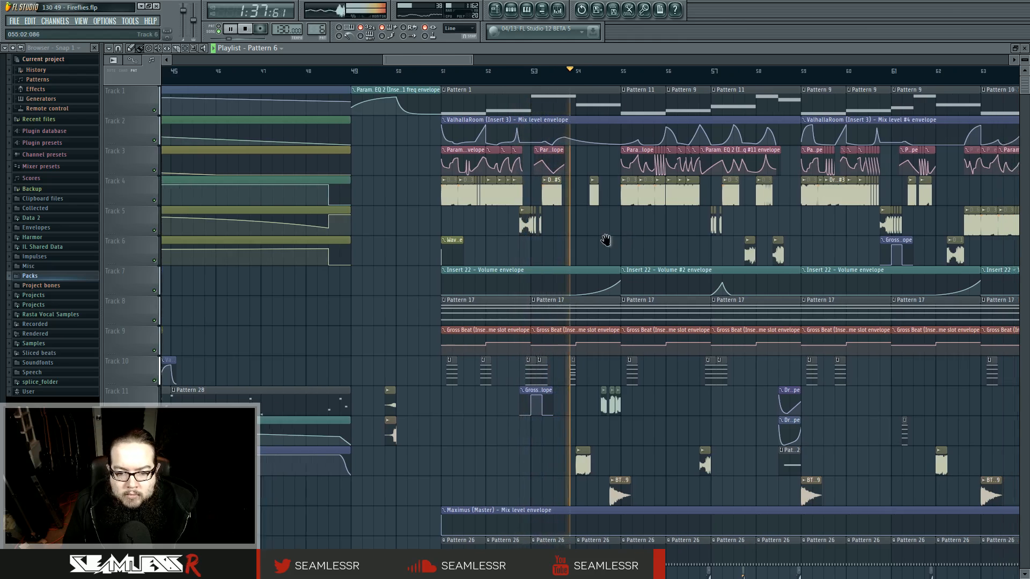
pyautogui.press('space')
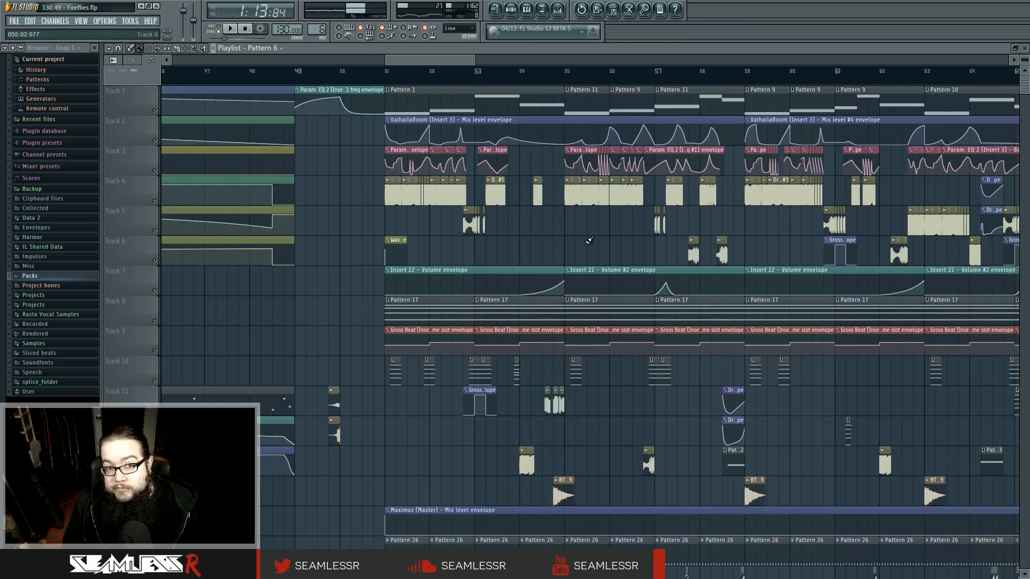
# Step: Show the mixer's Master track and play the section from bar 51 to just after bar 52
pyautogui.click(386, 71)
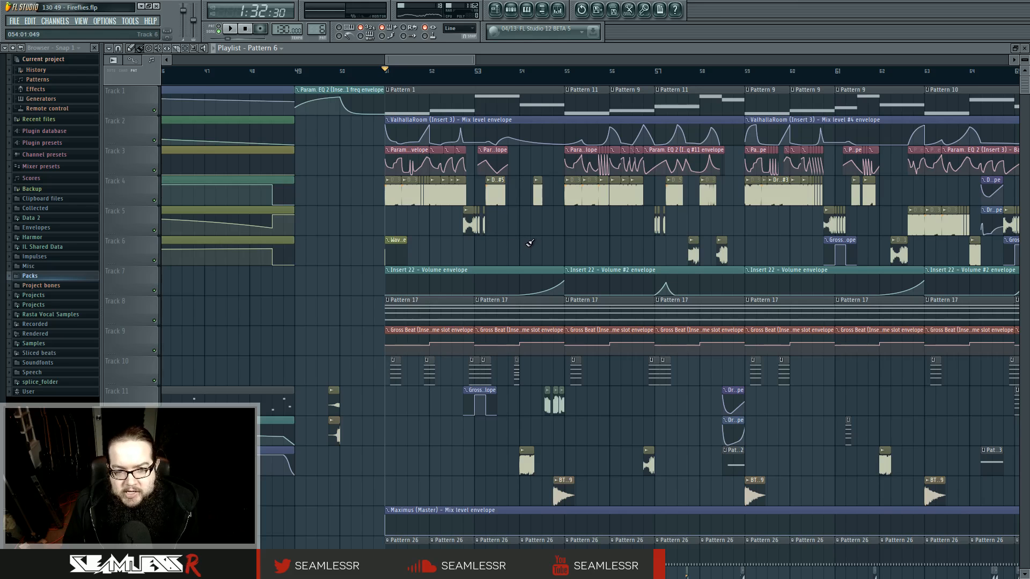
pyautogui.click(558, 11)
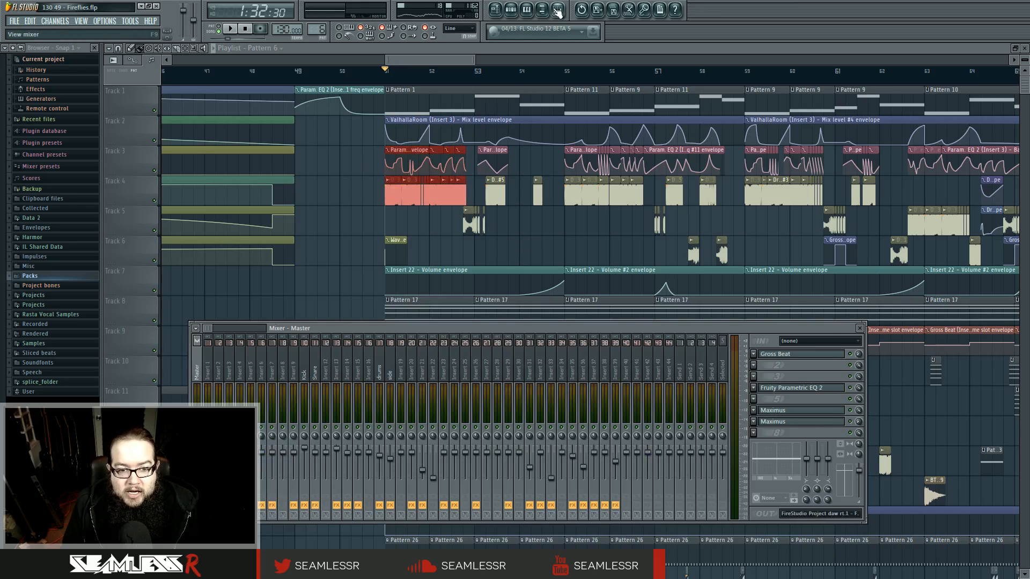
pyautogui.click(558, 11)
pyautogui.click(558, 13)
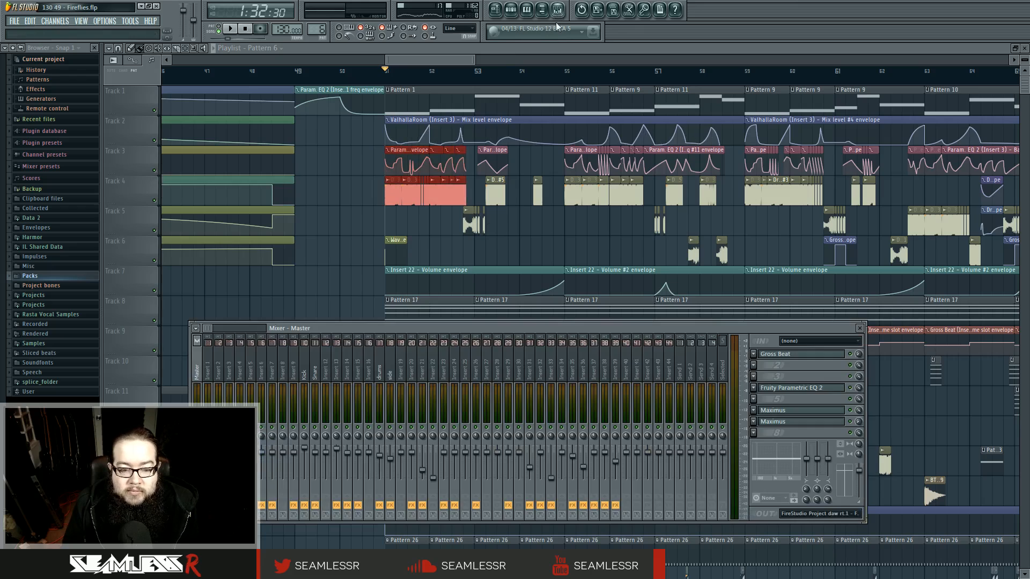
pyautogui.press('space')
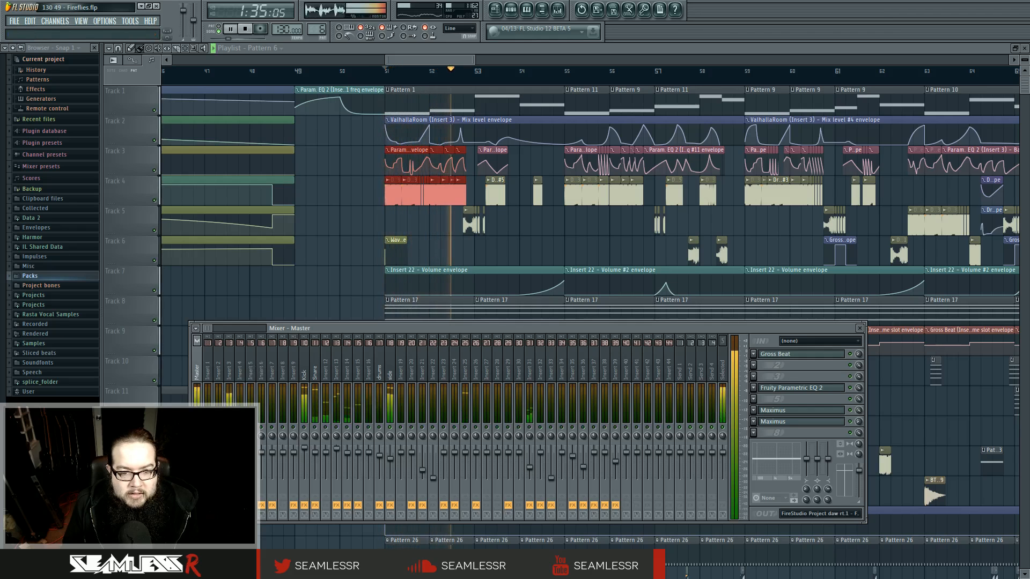
pyautogui.press('space')
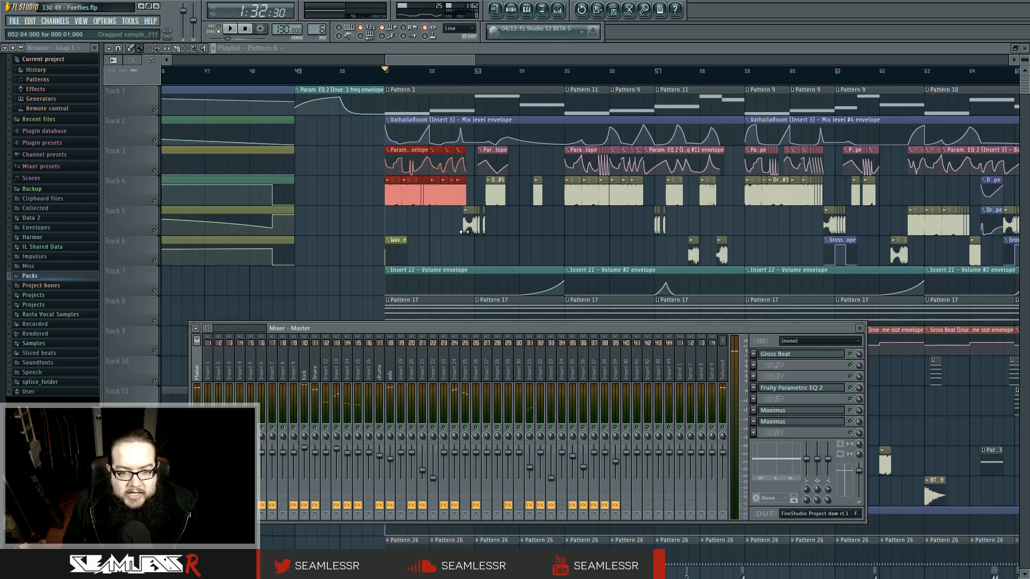
# Step: Play the Dragged sample_211 clip on Track 5 before bar 53 and show its mixer track, Insert 24
pyautogui.doubleClick(465, 230)
pyautogui.click(463, 73)
pyautogui.press('space')
pyautogui.press('space')
pyautogui.press('F9')
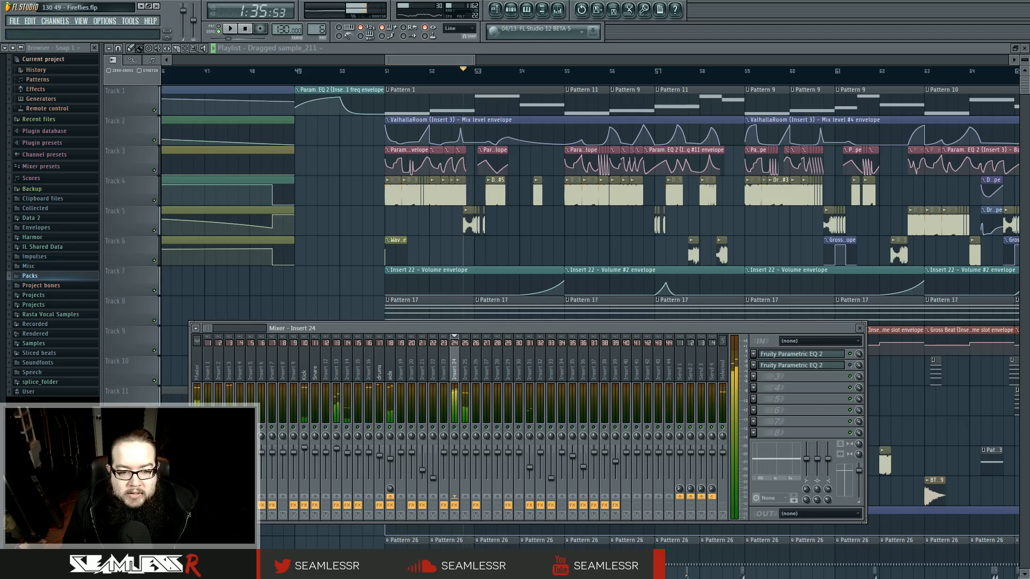
pyautogui.press('space')
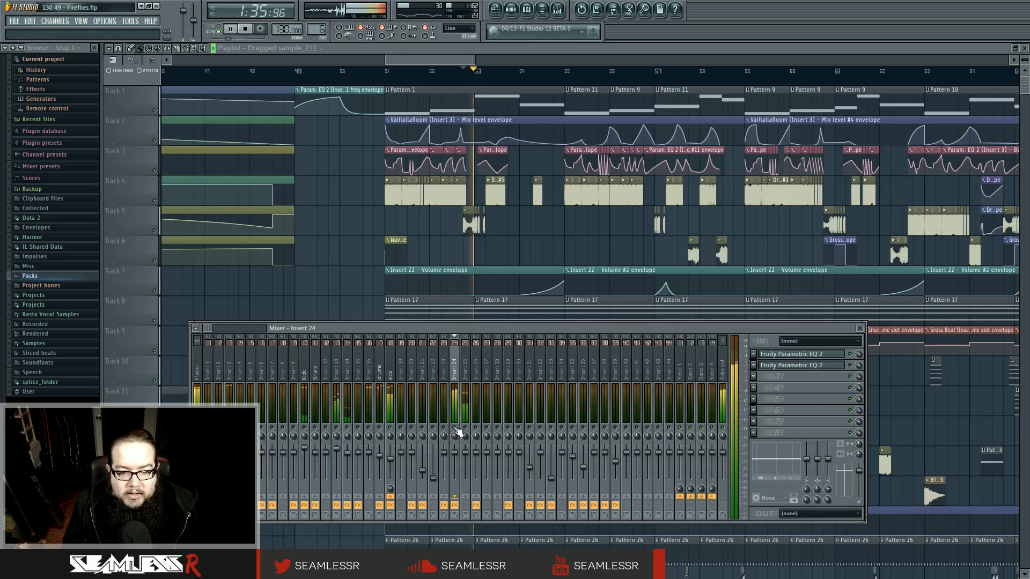
pyautogui.press('space')
pyautogui.press('F9')
# Step: Check the channel settings and waveform of the Dragged sample_211 clip on Track 5, and close them
pyautogui.scroll(2, 498, 239)
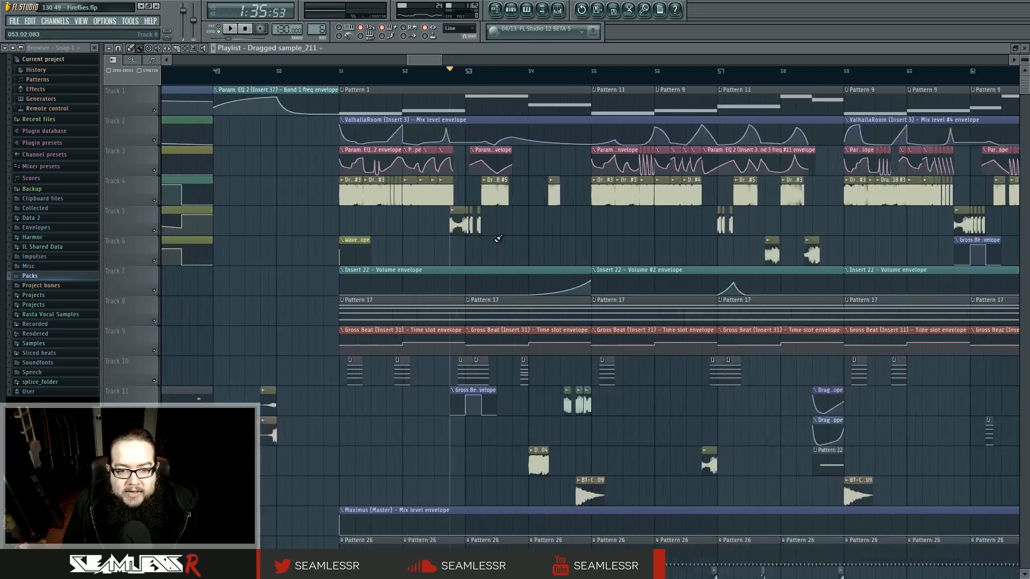
pyautogui.scroll(4, 494, 239)
pyautogui.doubleClick(400, 221)
pyautogui.click(806, 361)
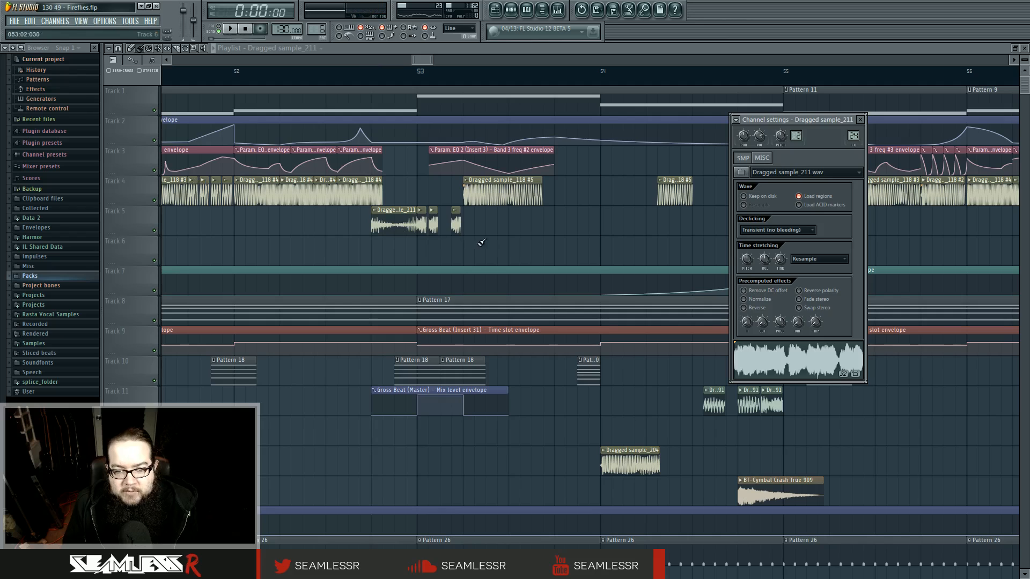
pyautogui.press('Escape')
# Step: Preview Dragged sample_91 from Track 11 before bar 55, show its mixer track Insert 26, and close the windows
pyautogui.doubleClick(748, 406)
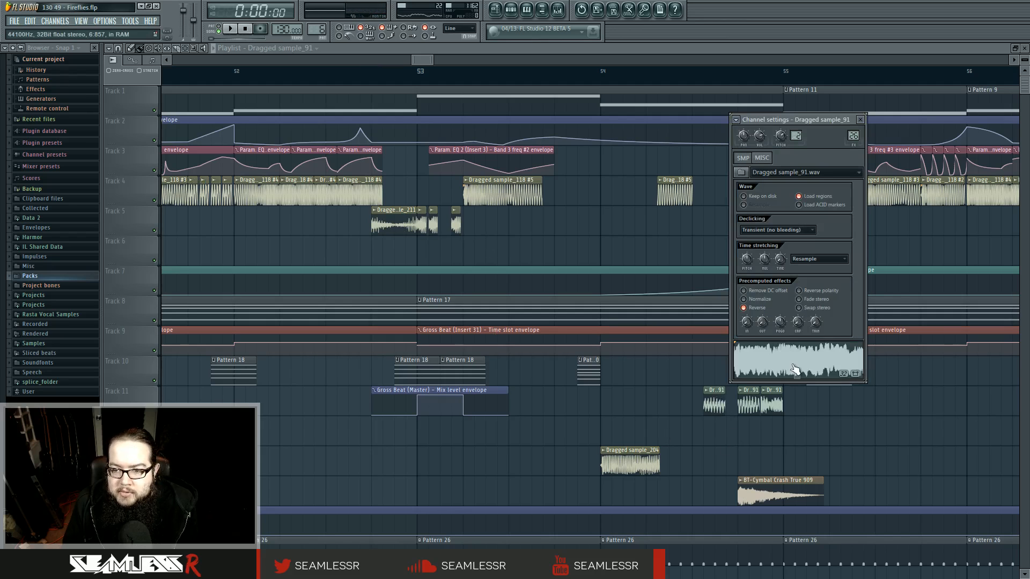
pyautogui.press('F9')
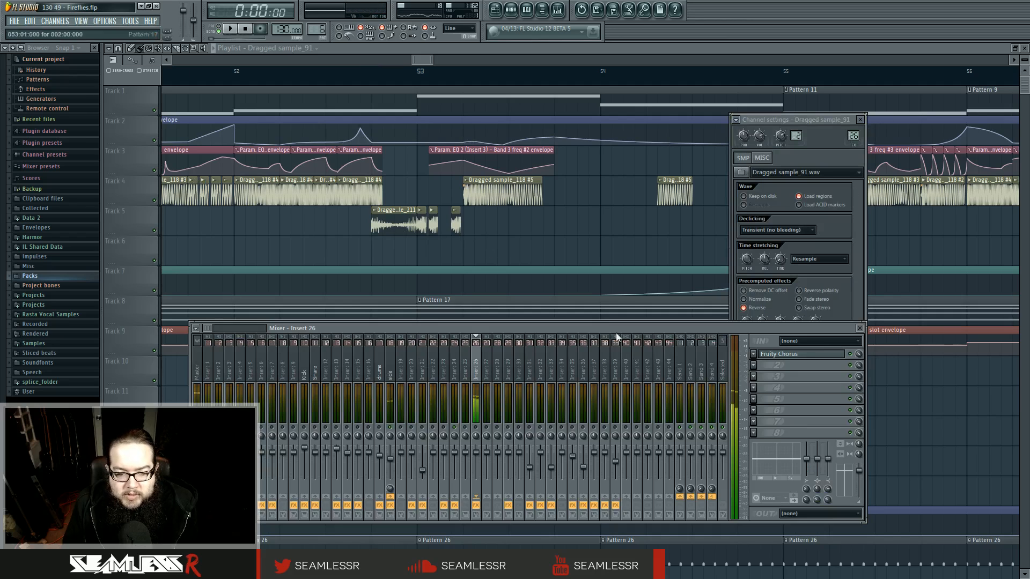
pyautogui.click(476, 428)
pyautogui.rightClick(646, 254)
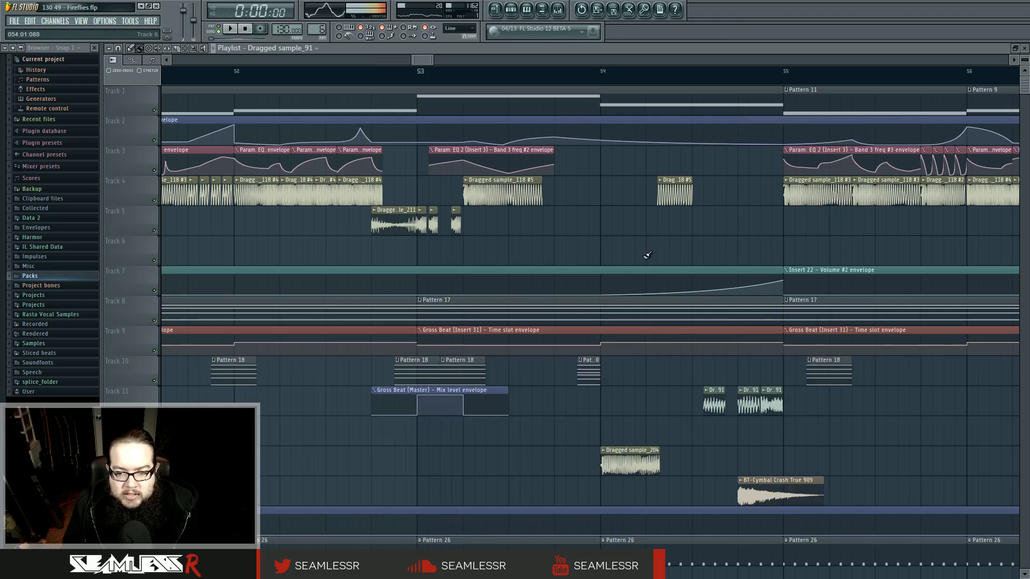
# Step: Preview Dragged sample_91 with Reverse turned off, turn Reverse back on, and close its channel settings
pyautogui.doubleClick(718, 410)
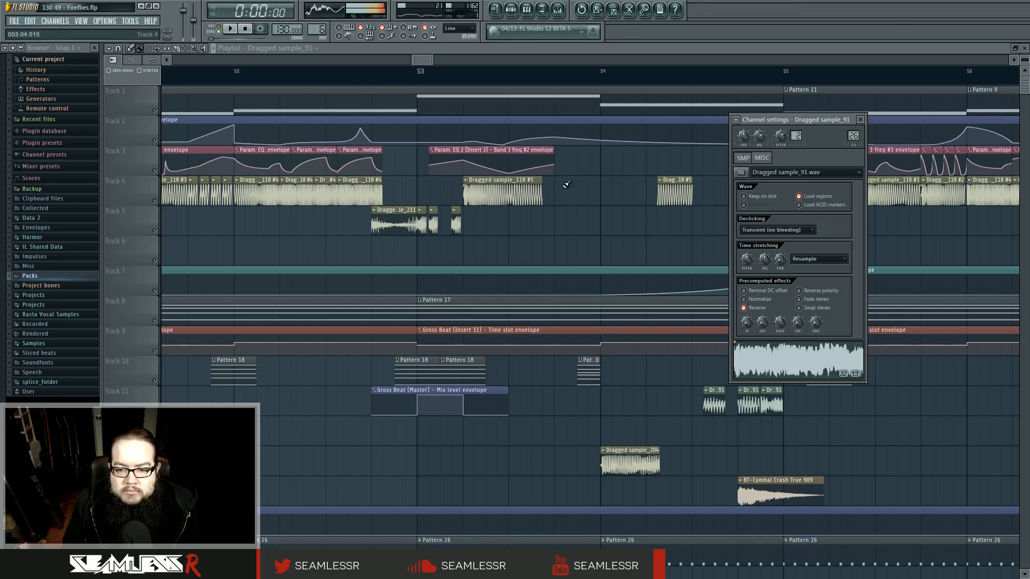
pyautogui.click(744, 308)
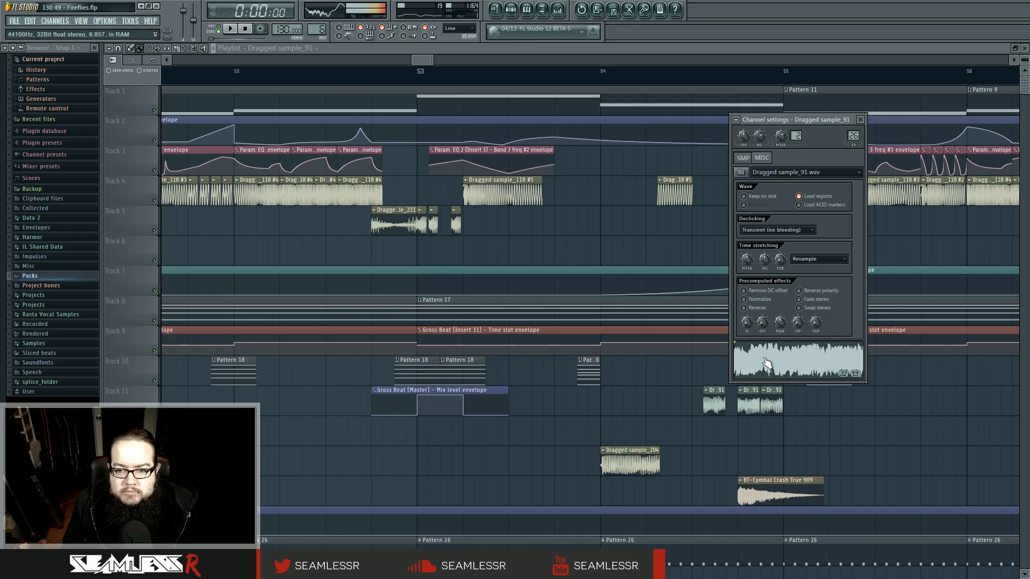
pyautogui.click(753, 310)
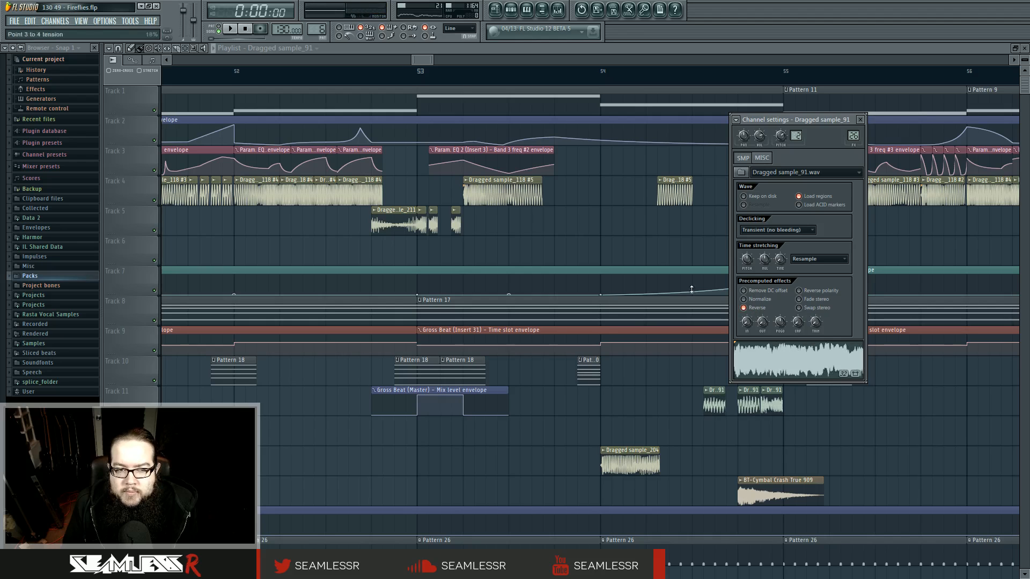
pyautogui.rightClick(524, 233)
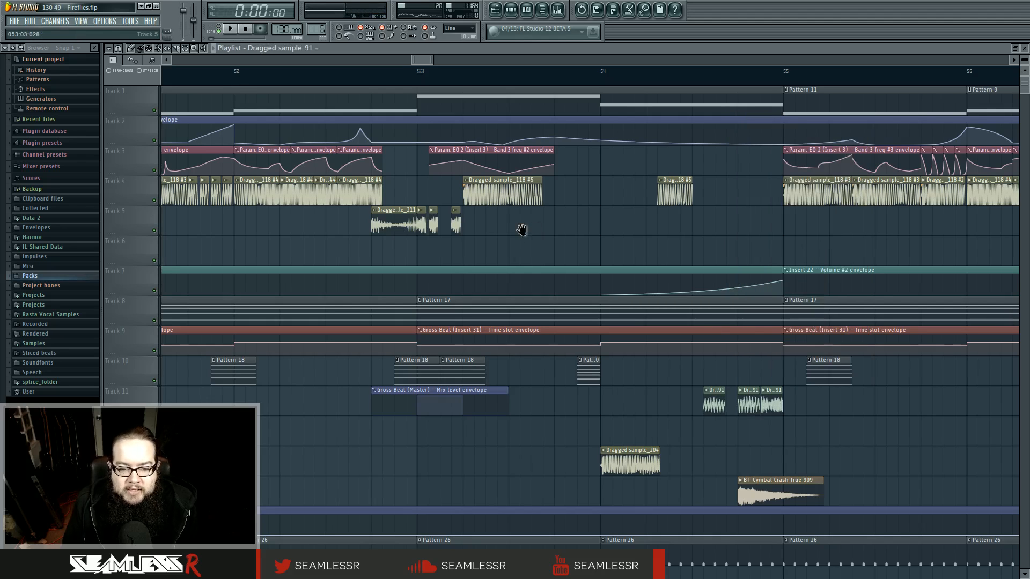
# Step: Review the channel settings of the first Dragged sample_91 clip on Track 11 once more and close them
pyautogui.moveTo(524, 231); pyautogui.dragTo(543, 234)
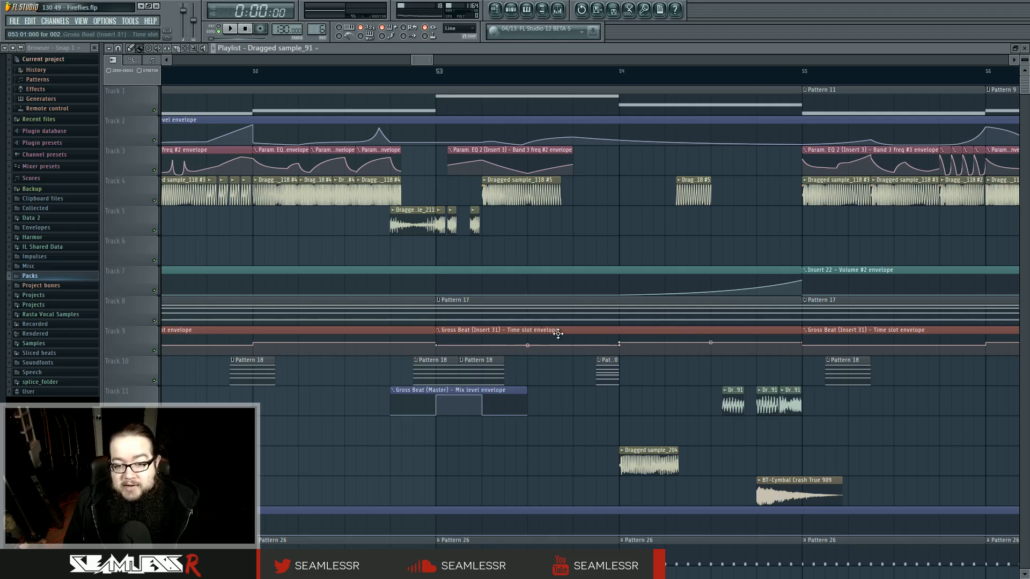
pyautogui.doubleClick(726, 404)
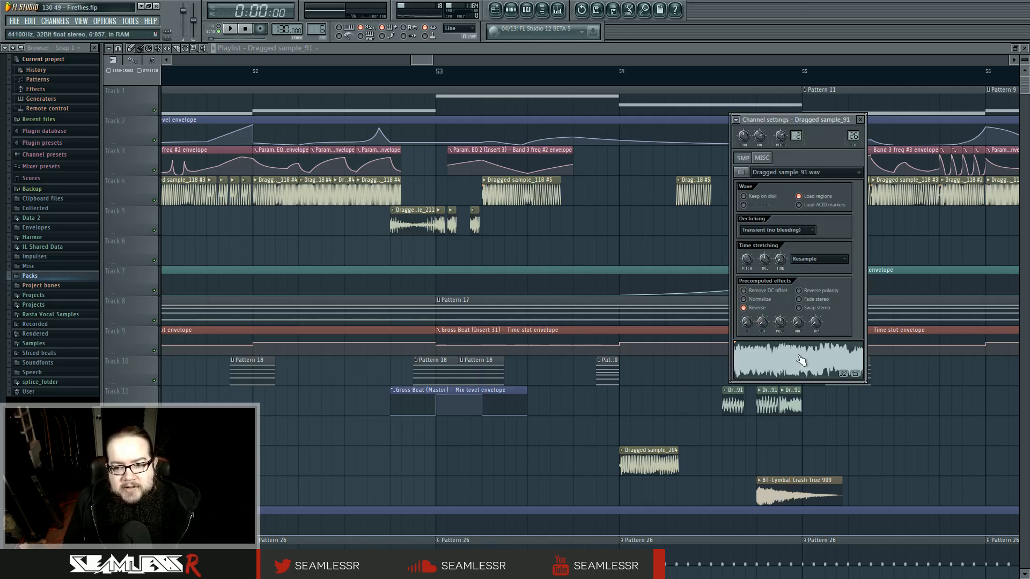
pyautogui.press('Escape')
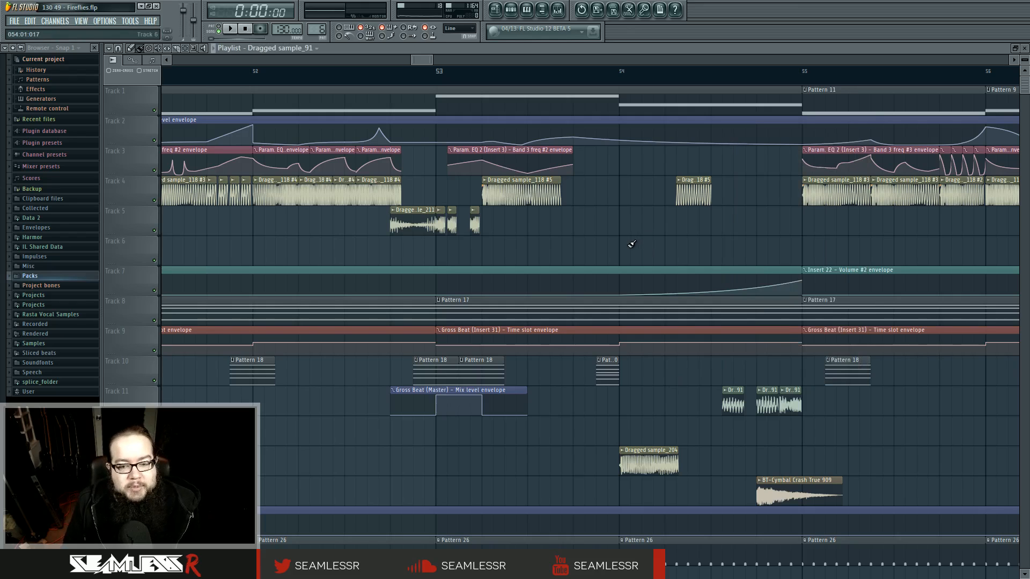
# Step: Play Pattern 18's Harmor #6 chord from the Track 10 clip after bar 51 and show mixer track Insert 25
pyautogui.scroll(-4, 653, 409)
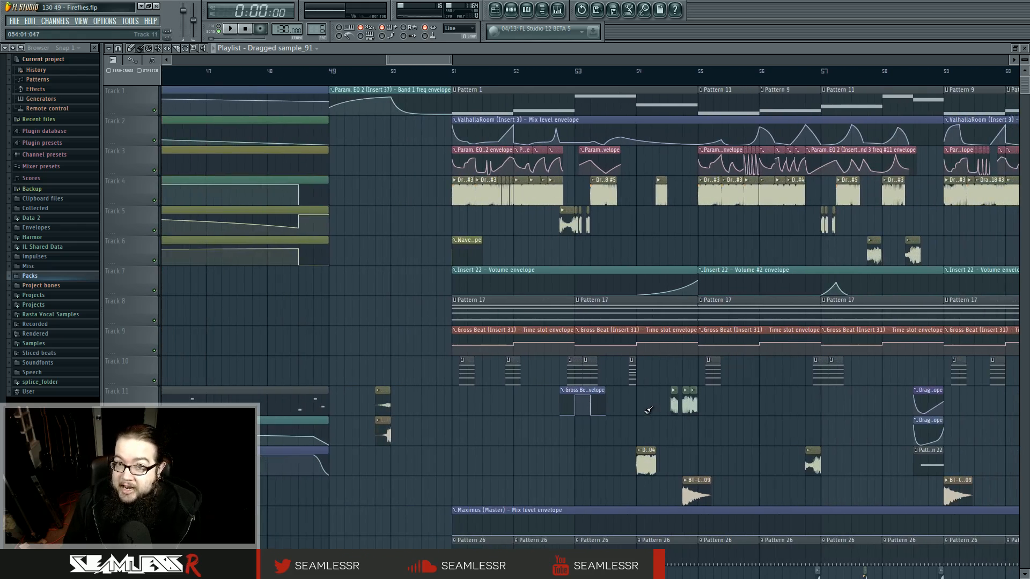
pyautogui.click(469, 370)
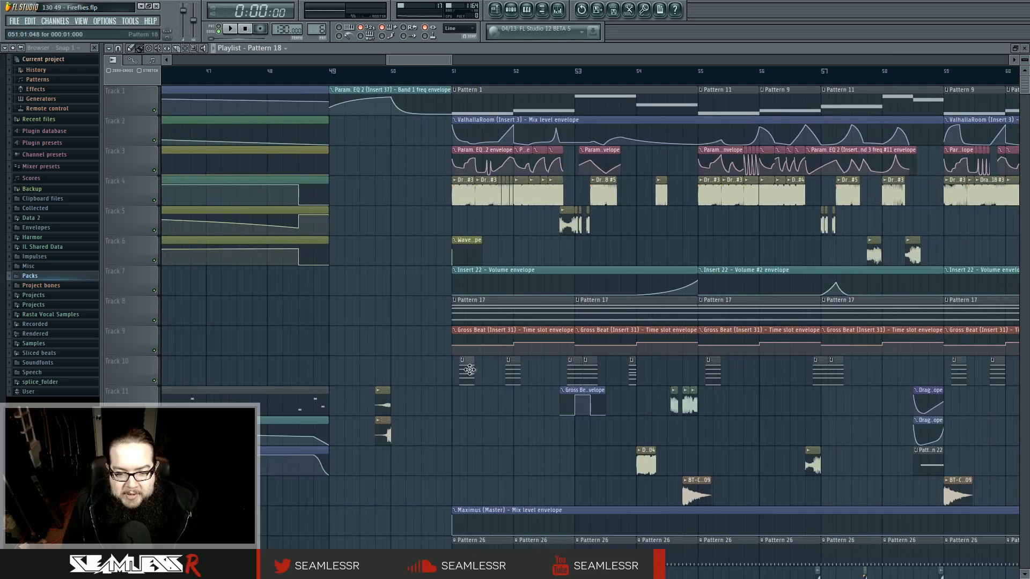
pyautogui.doubleClick(469, 370)
pyautogui.click(230, 29)
pyautogui.click(245, 30)
pyautogui.click(558, 9)
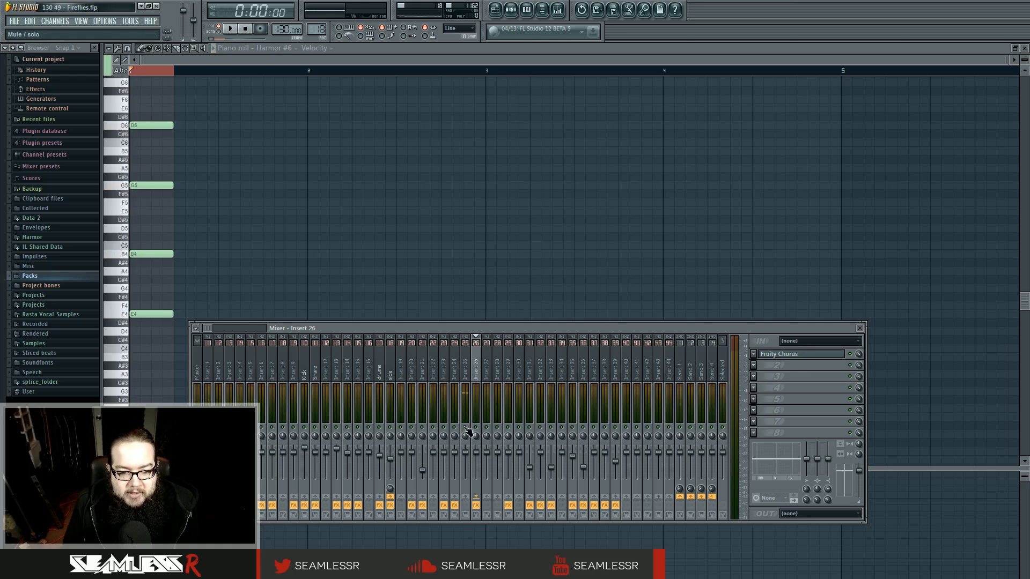
pyautogui.click(466, 368)
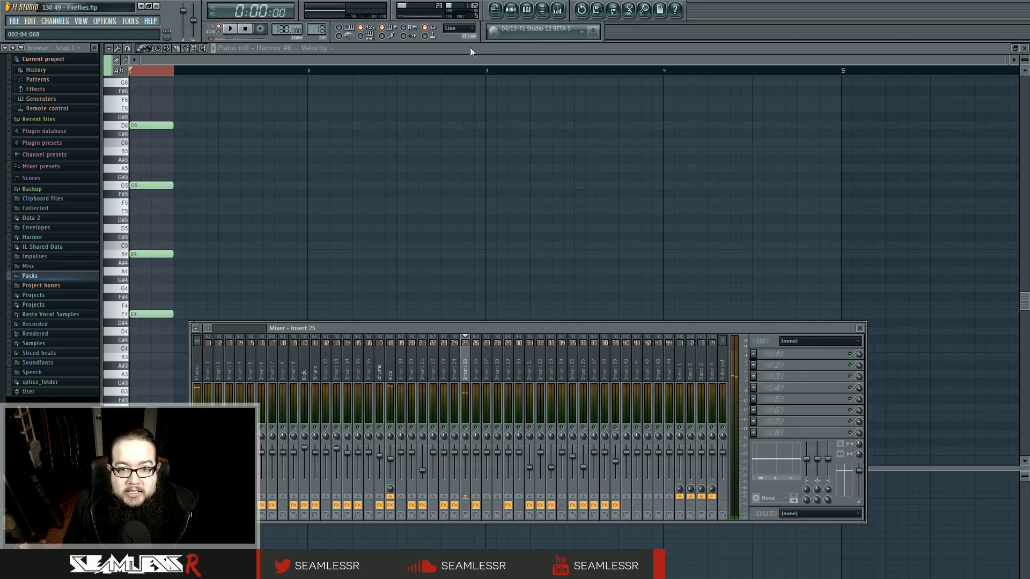
# Step: Show the Harmor #6 synth with its Harmonic unison pitch envelope, close its windows, and return to the playlist
pyautogui.click(514, 10)
pyautogui.click(299, 322)
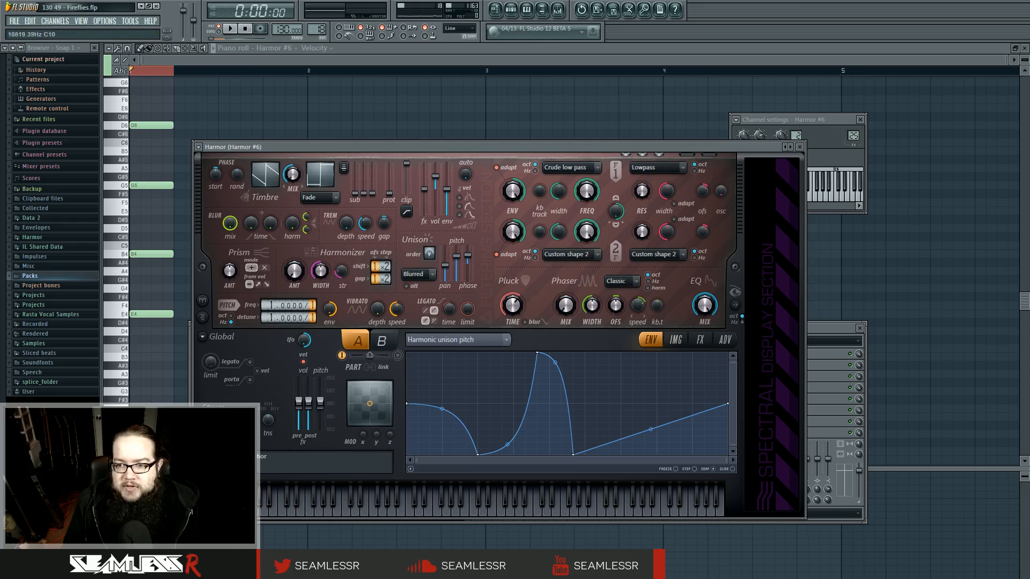
pyautogui.click(800, 147)
pyautogui.click(611, 243)
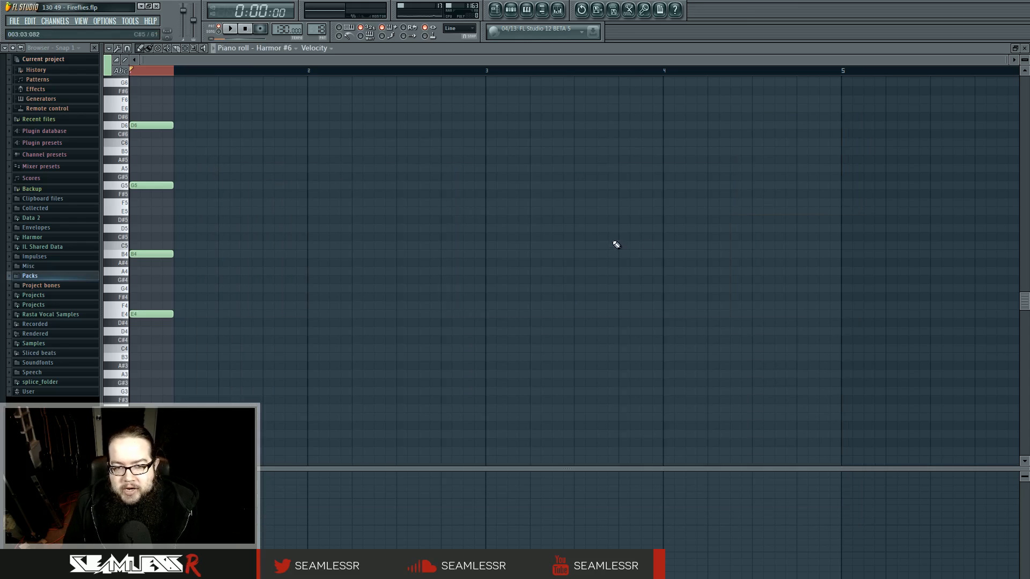
pyautogui.click(495, 9)
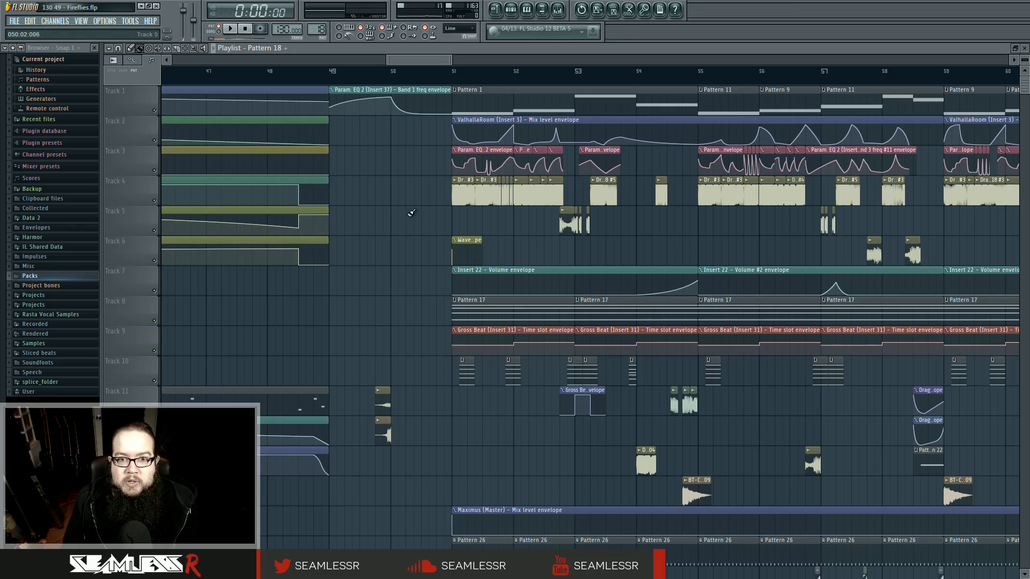
# Step: Play the drop from shortly before bar 53 through to bar 59, following the clips in the playlist
pyautogui.click(453, 75)
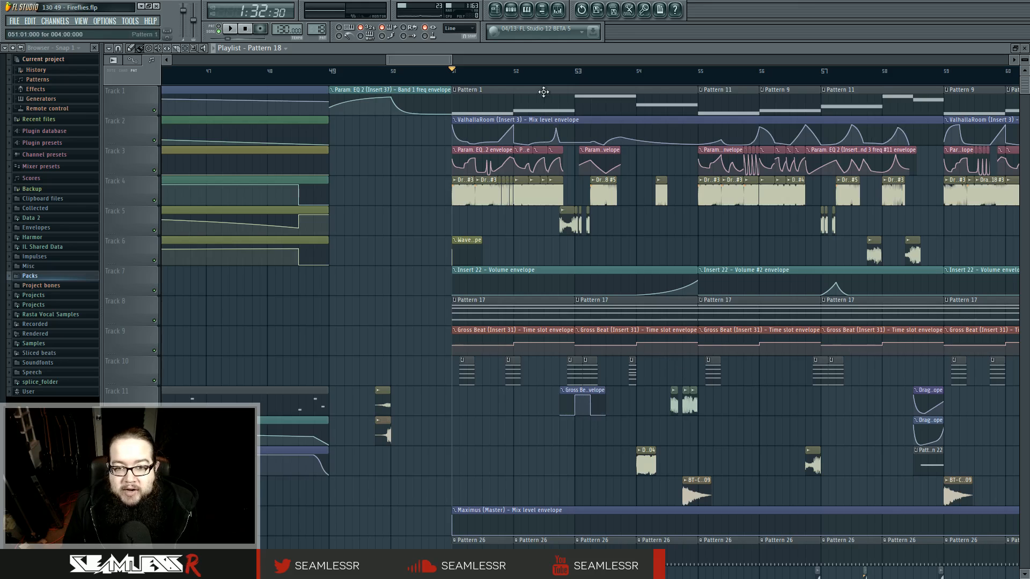
pyautogui.click(559, 69)
pyautogui.press('space')
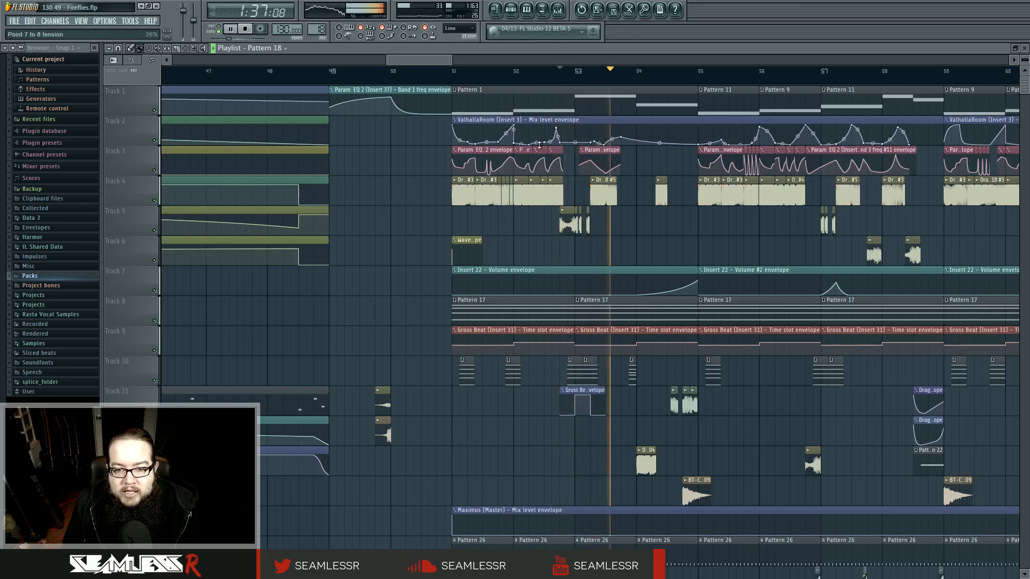
pyautogui.moveTo(731, 228); pyautogui.dragTo(529, 234)
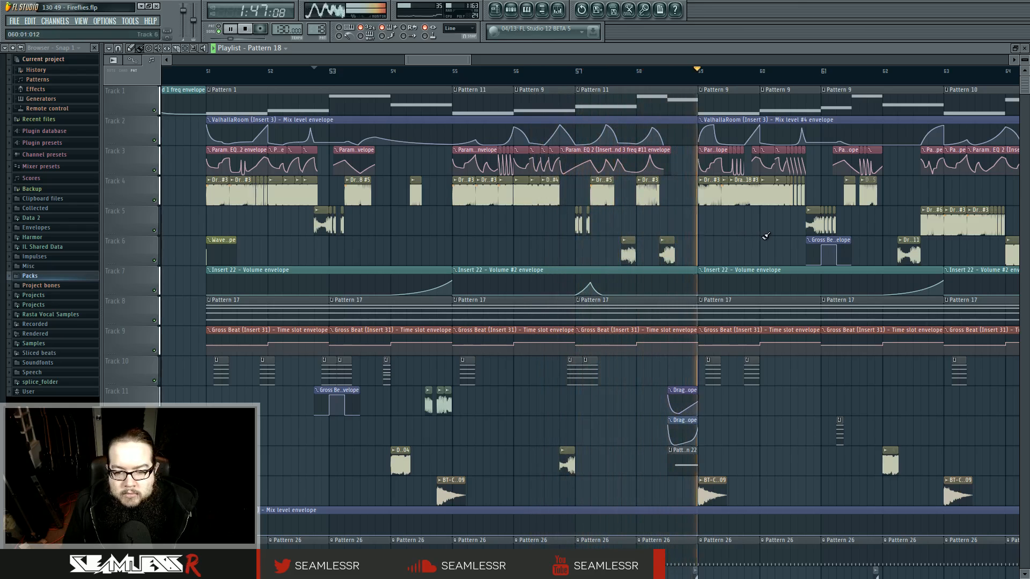
pyautogui.press('space')
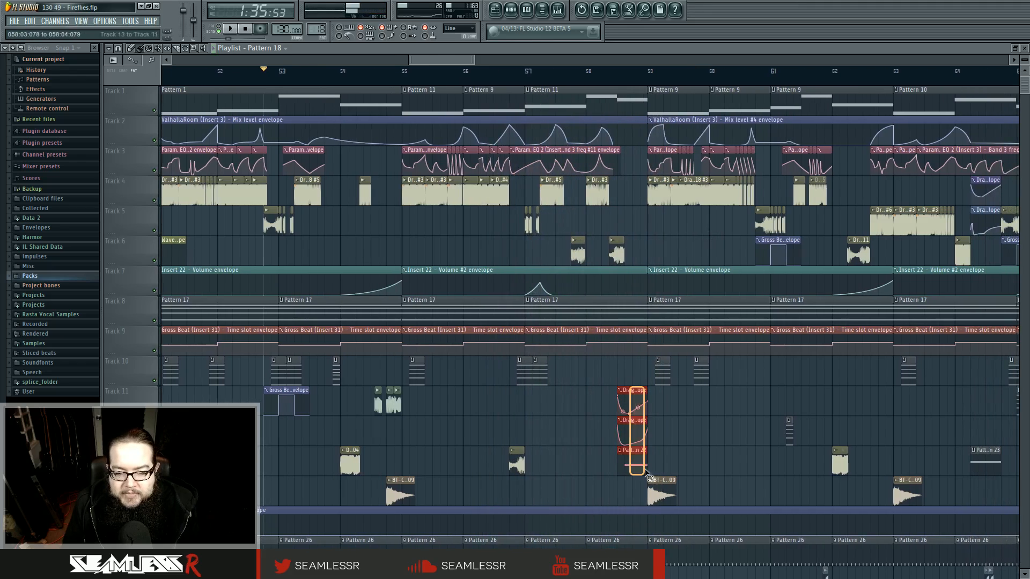
# Step: Show Pattern 22's note and the Fruity Granulizer settings of its Dragged sample_118 channel, and return to the playlist
pyautogui.click(619, 72)
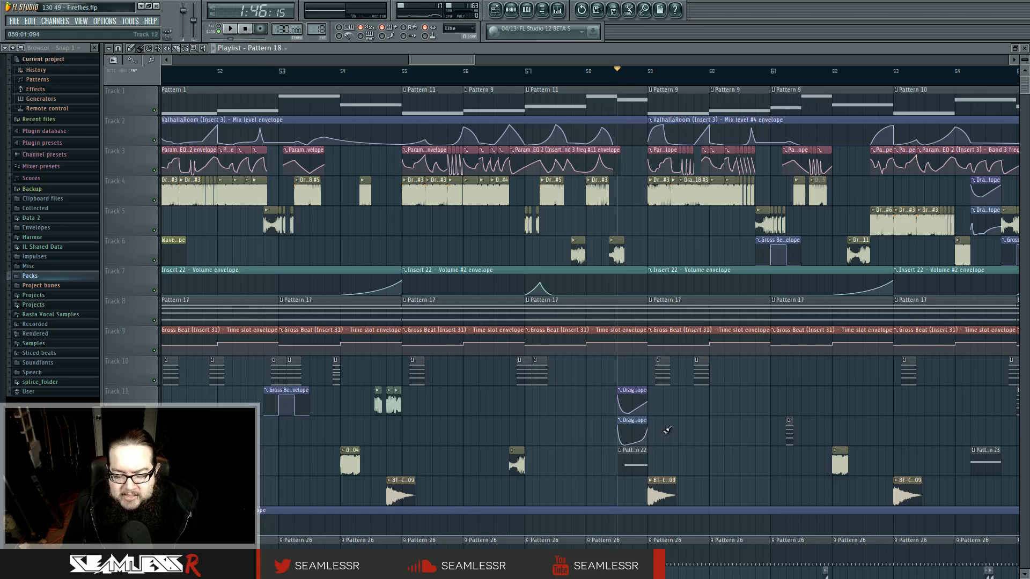
pyautogui.doubleClick(624, 471)
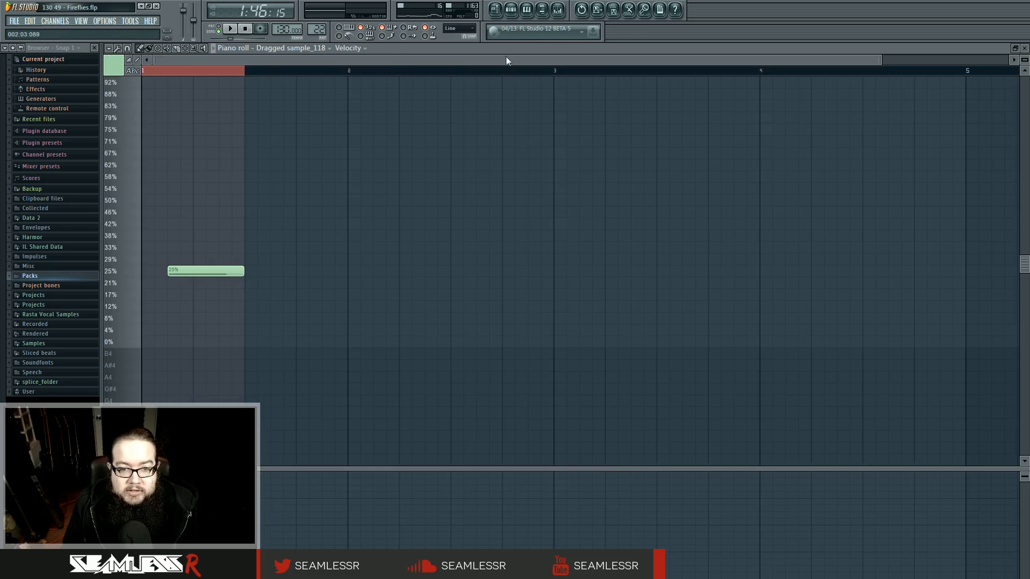
pyautogui.click(510, 9)
pyautogui.click(280, 279)
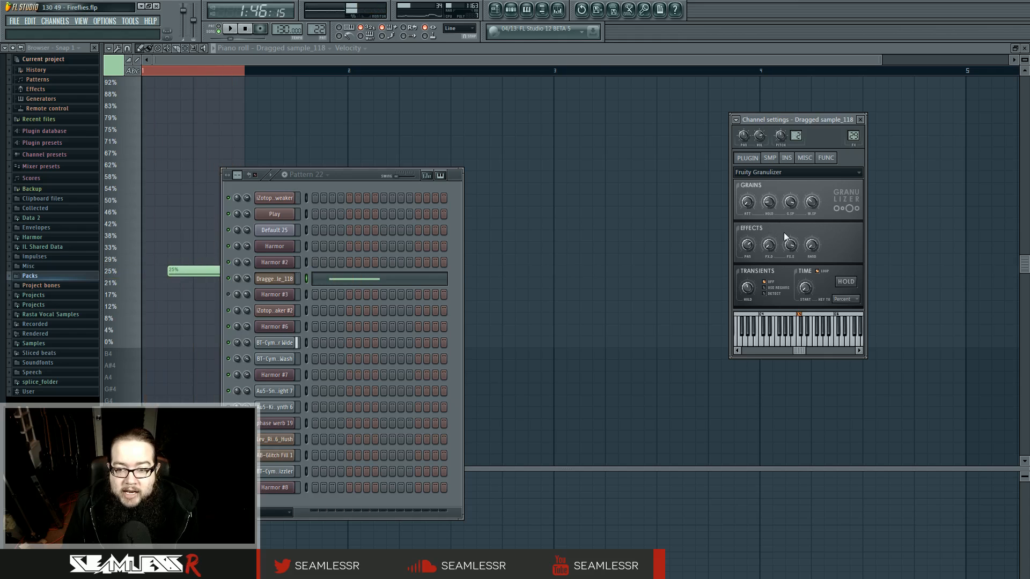
pyautogui.press('F5')
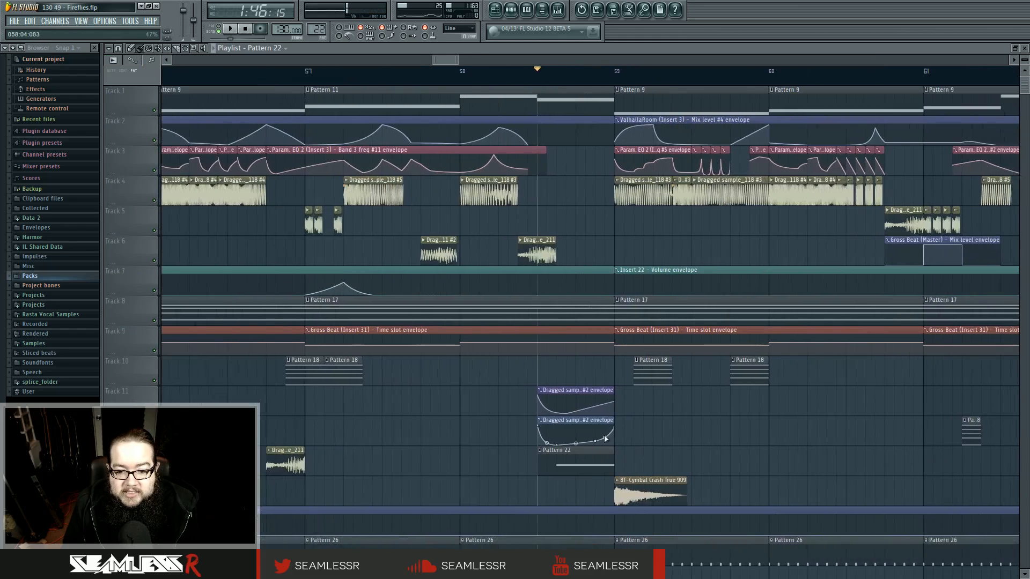
# Step: Solo the Track 11 group and play Pattern 22 with its Stereo separation #2 and Grain spacing #2 envelopes before bar 59
pyautogui.scroll(4, 605, 439)
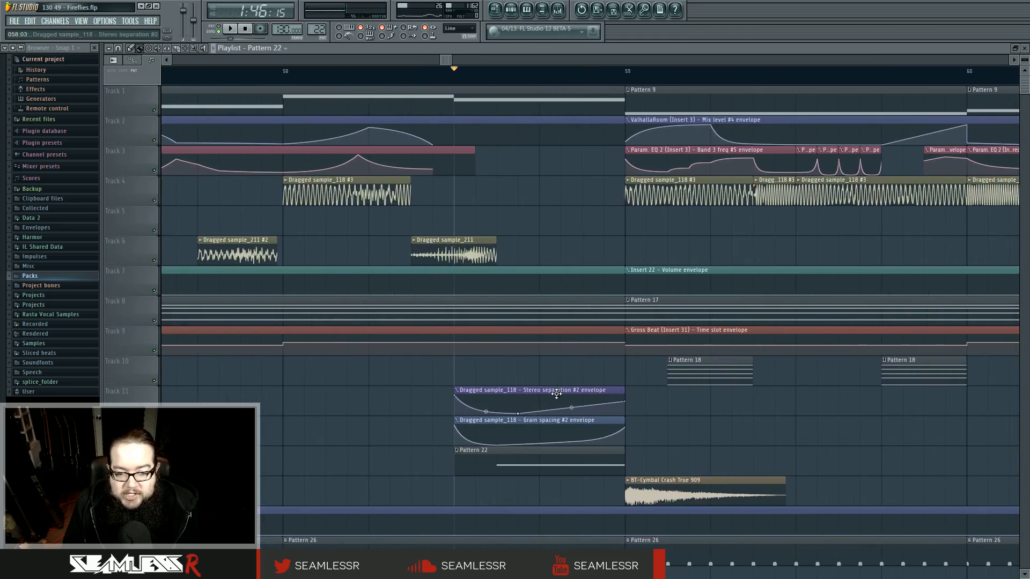
pyautogui.moveTo(129, 430)
pyautogui.mouseDown()
pyautogui.moveTo(129, 461)
pyautogui.moveTo(129, 406)
pyautogui.mouseUp()
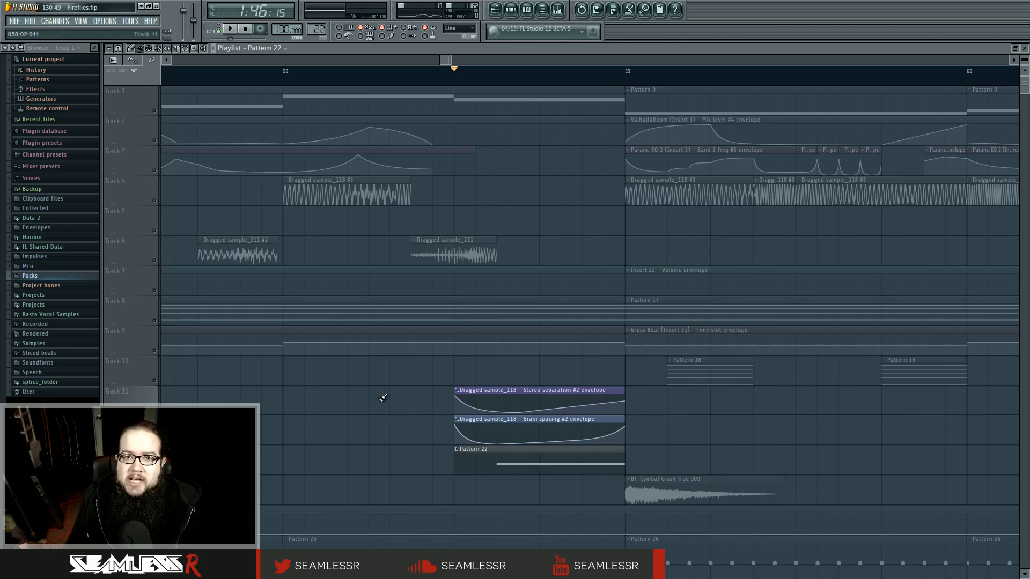
pyautogui.press('space')
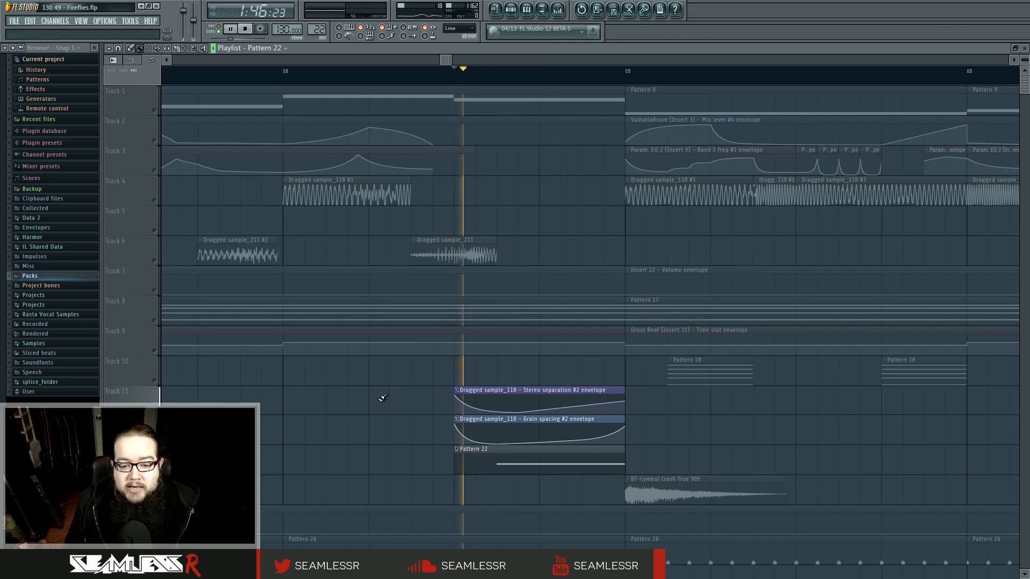
pyautogui.press('space')
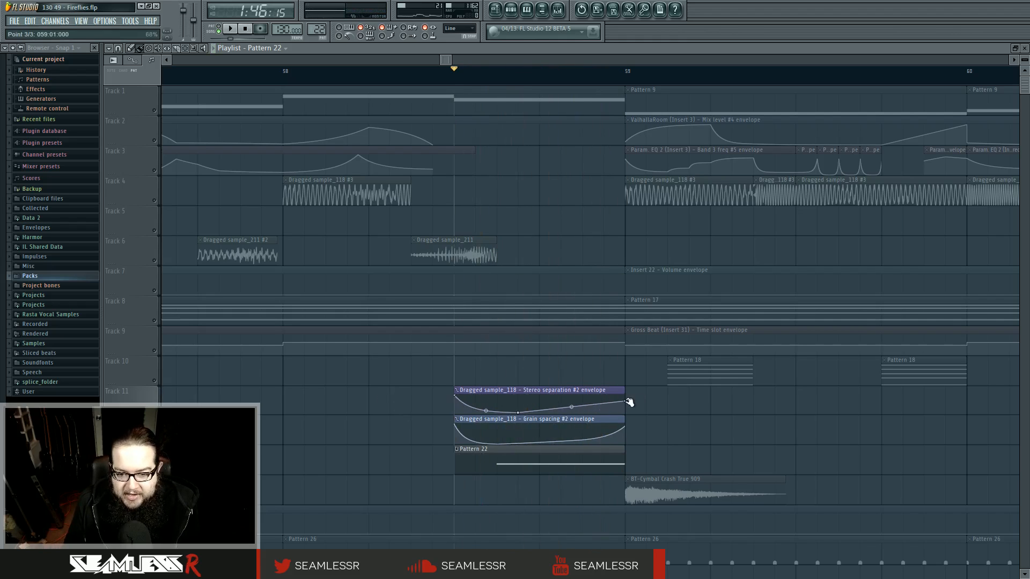
pyautogui.press('space')
pyautogui.press('space')
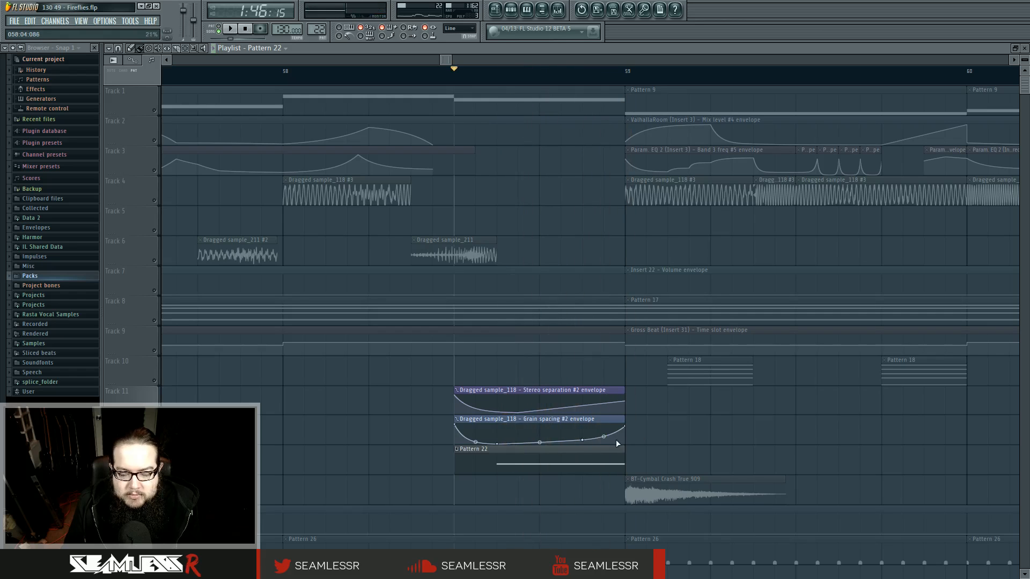
# Step: Reopen Pattern 22 and show the Granulizer and sample settings of the Dragged sample_118 channel
pyautogui.doubleClick(565, 454)
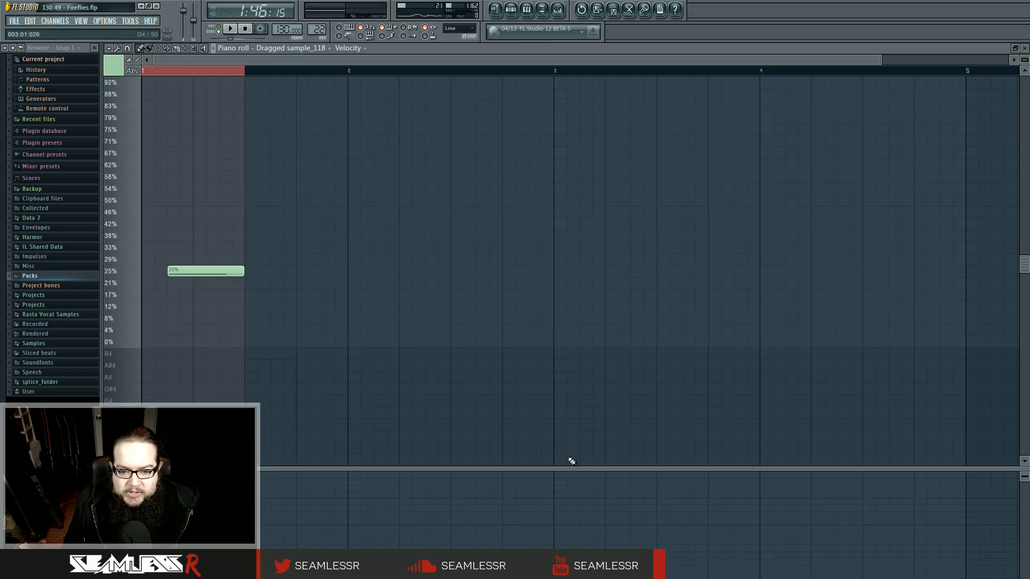
pyautogui.click(511, 9)
pyautogui.click(274, 279)
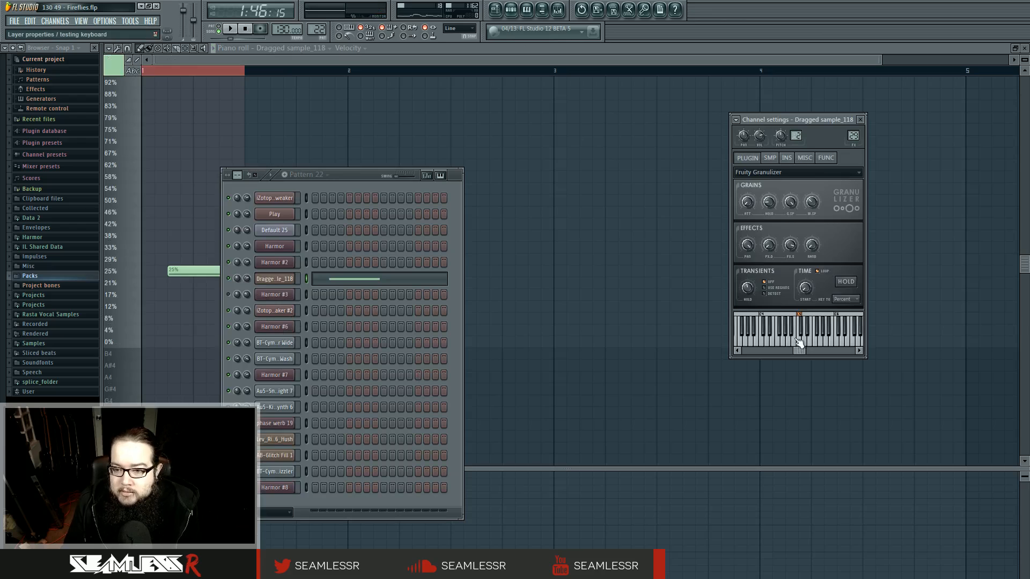
pyautogui.click(770, 158)
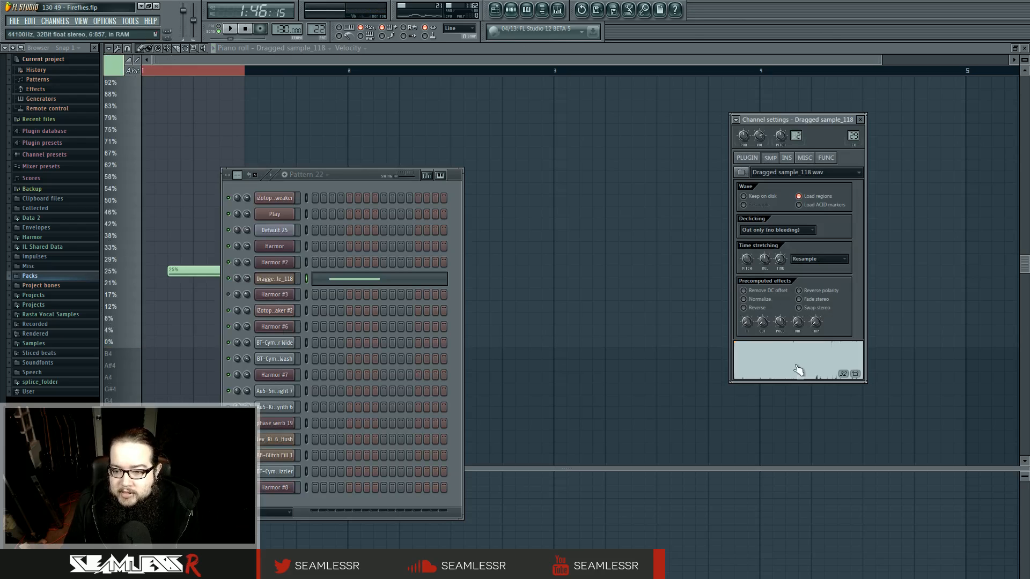
# Step: Compare the channel settings of the Dragged sample_118 #3 clip on Track 4, close them, and replay the soloed Pattern 22 section
pyautogui.click(496, 9)
pyautogui.click(401, 197)
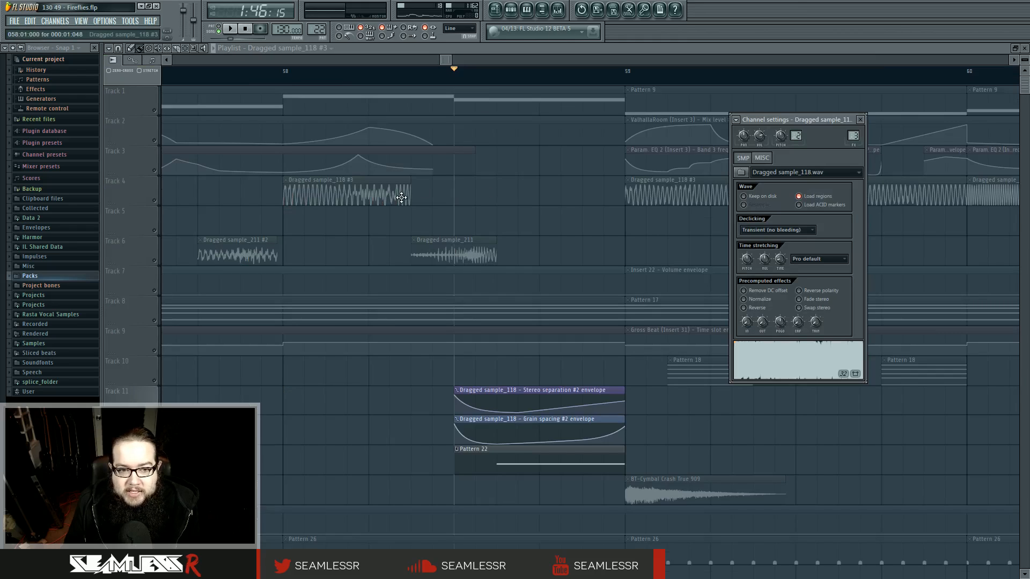
pyautogui.press('Escape')
pyautogui.press('space')
pyautogui.press('space')
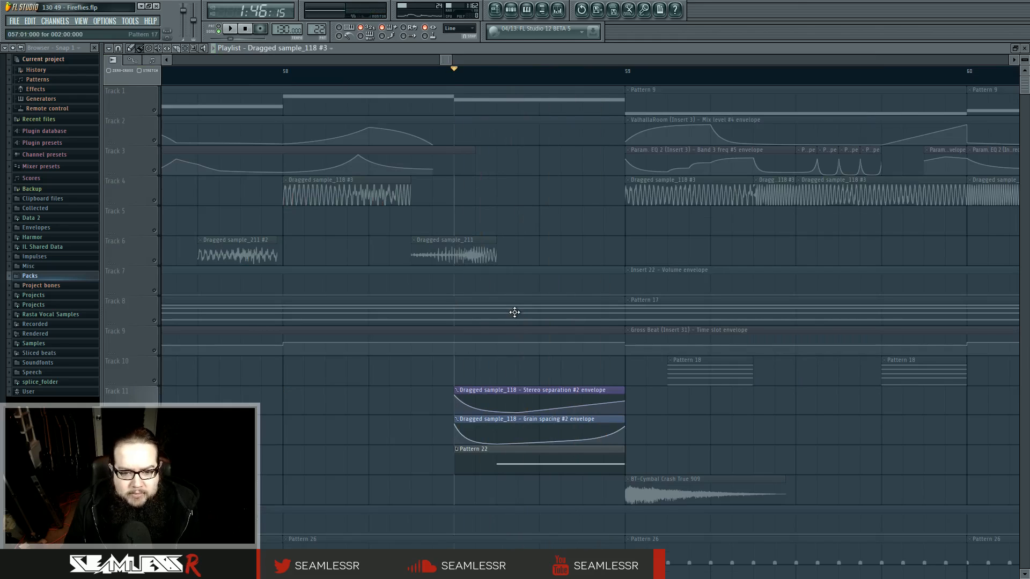
# Step: Turn off the solo on the Track 11 group so all playlist tracks are audible again
pyautogui.click(510, 10)
pyautogui.click(554, 226)
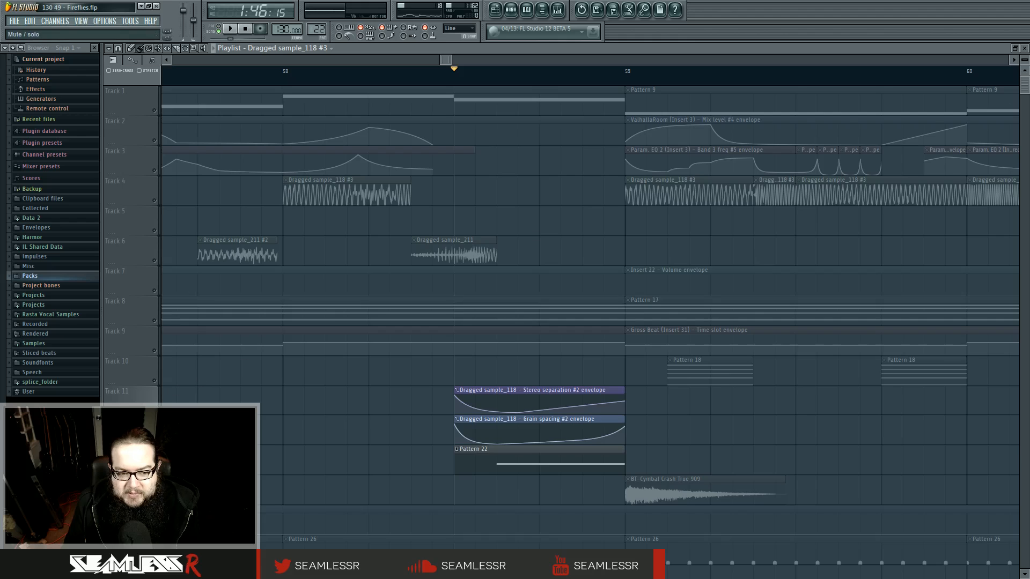
pyautogui.rightClick(154, 410)
pyautogui.rightClick(154, 410)
pyautogui.moveTo(291, 384); pyautogui.dragTo(339, 363)
pyautogui.scroll(-5, 339, 364)
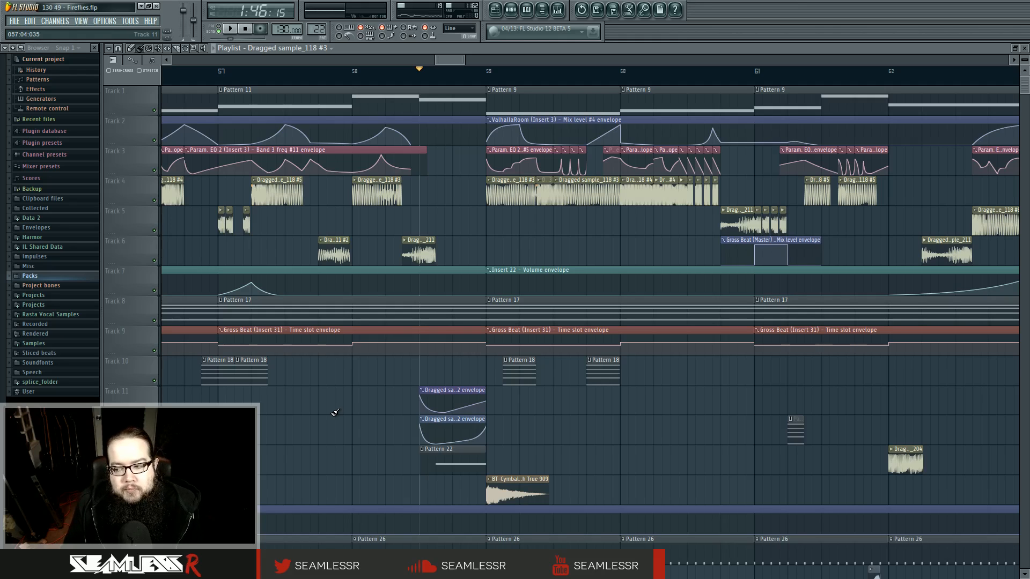
# Step: Play the full mix from Pattern 22 before bar 59 until past bar 61 and stop playback
pyautogui.click(449, 392)
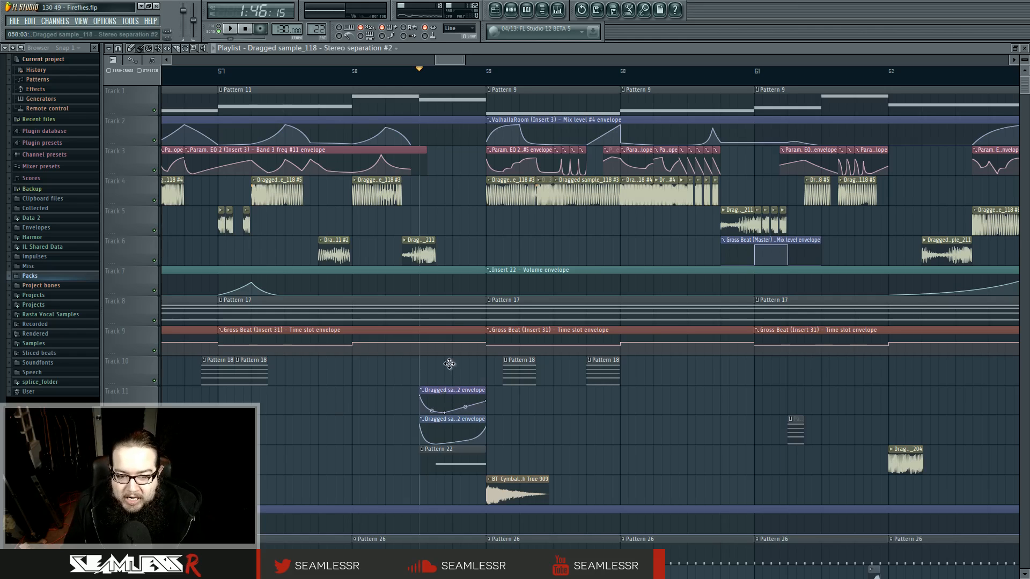
pyautogui.keyDown('ctrl'); pyautogui.scroll(3, 455, 424); pyautogui.keyUp('ctrl')
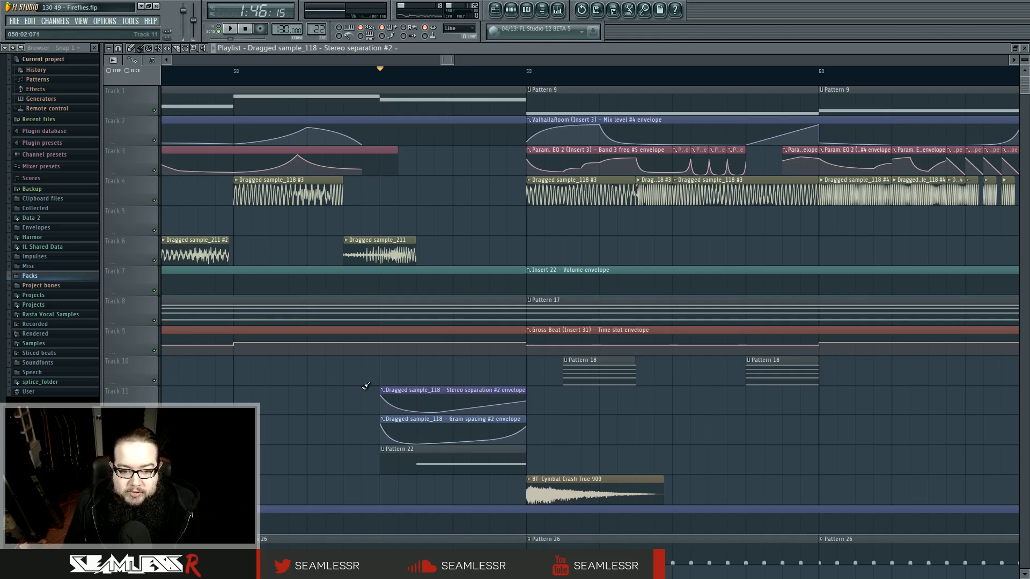
pyautogui.keyDown('ctrl'); pyautogui.scroll(-3, 357, 382); pyautogui.keyUp('ctrl')
pyautogui.press('space')
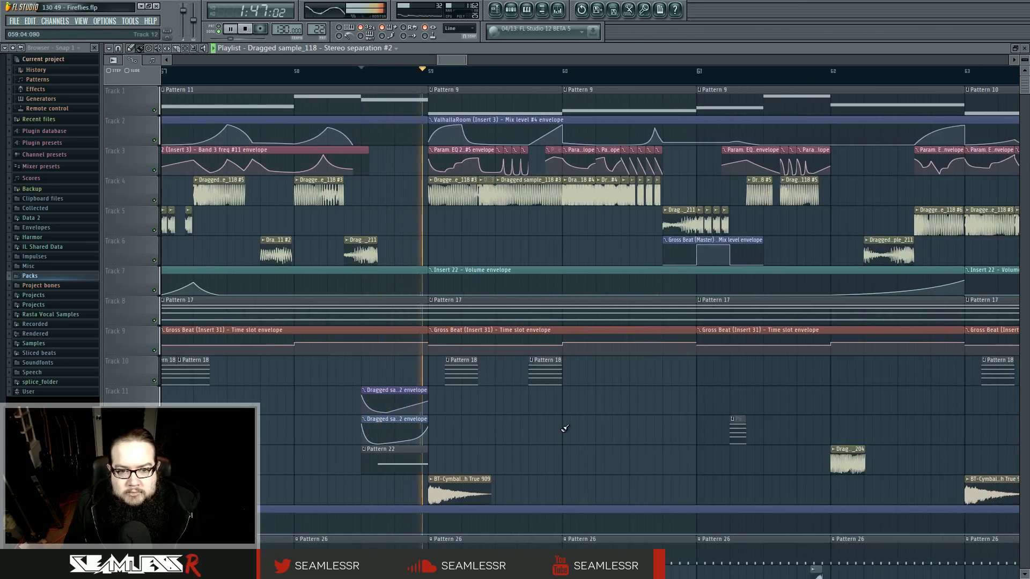
pyautogui.keyDown('ctrl'); pyautogui.scroll(-2, 574, 432); pyautogui.keyUp('ctrl')
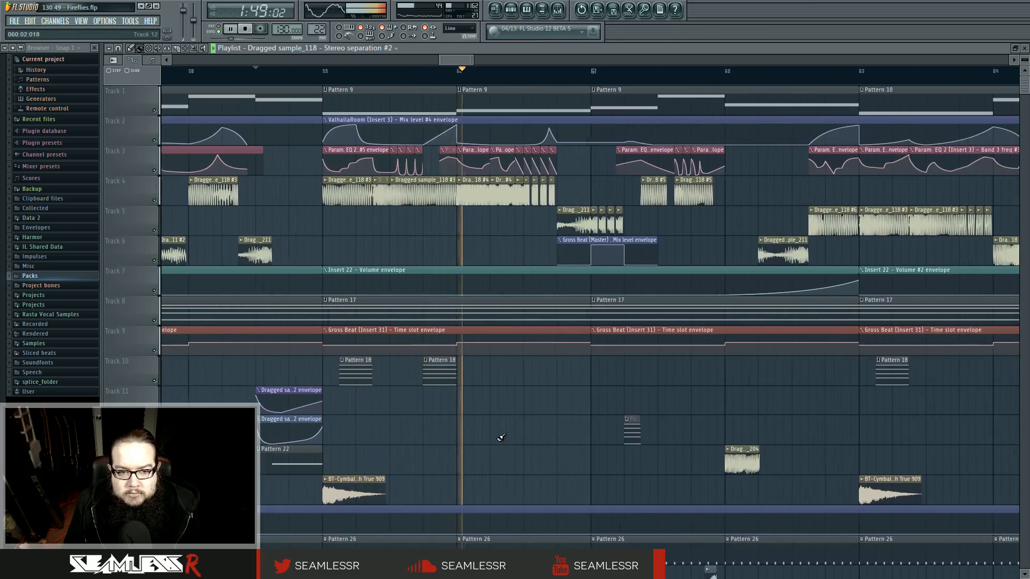
pyautogui.keyDown('ctrl'); pyautogui.scroll(3, 496, 431); pyautogui.keyUp('ctrl')
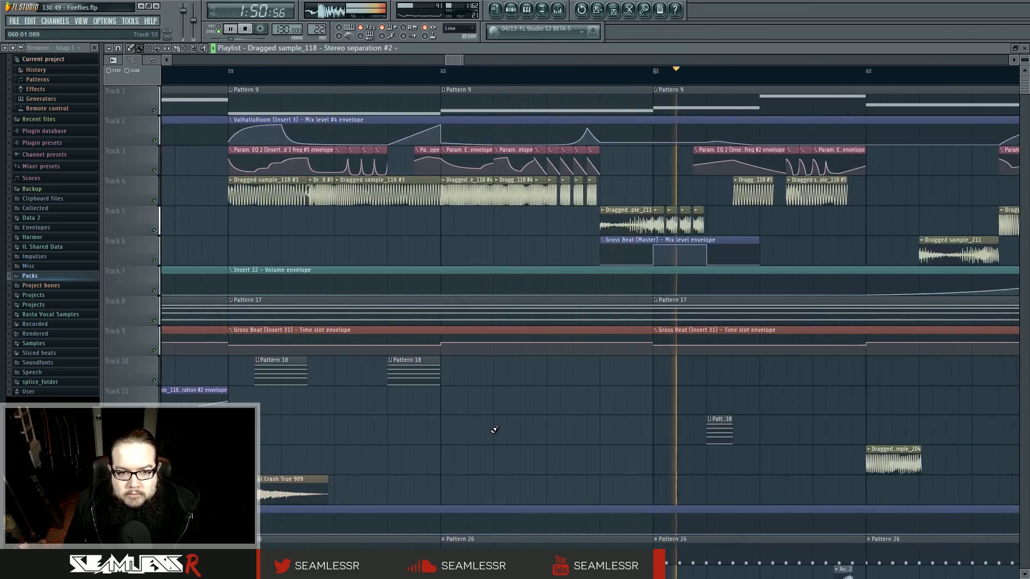
pyautogui.keyDown('ctrl'); pyautogui.scroll(-3, 494, 429); pyautogui.keyUp('ctrl')
pyautogui.press('space')
pyautogui.keyDown('ctrl'); pyautogui.scroll(2, 430, 215); pyautogui.keyUp('ctrl')
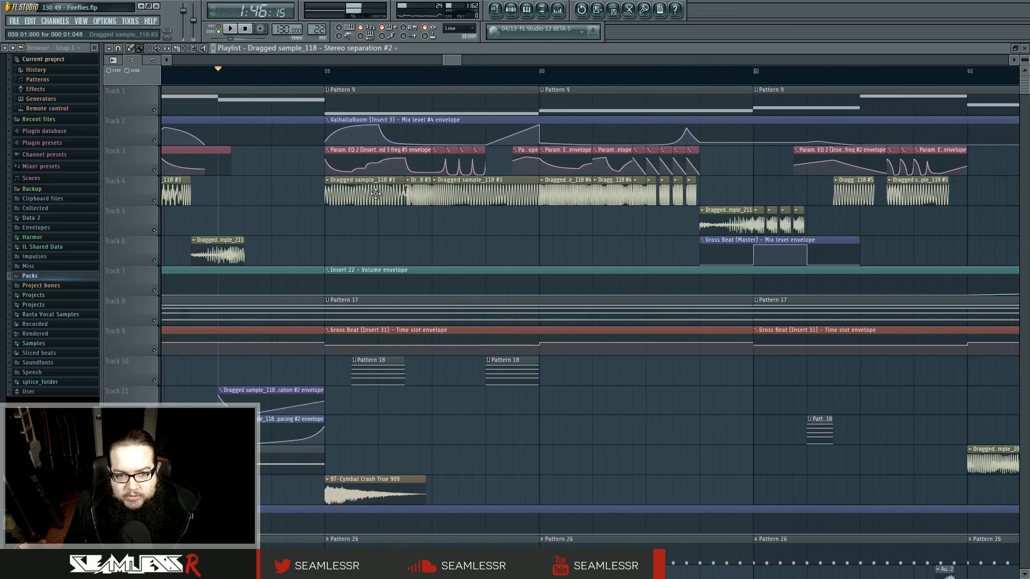
pyautogui.click(246, 28)
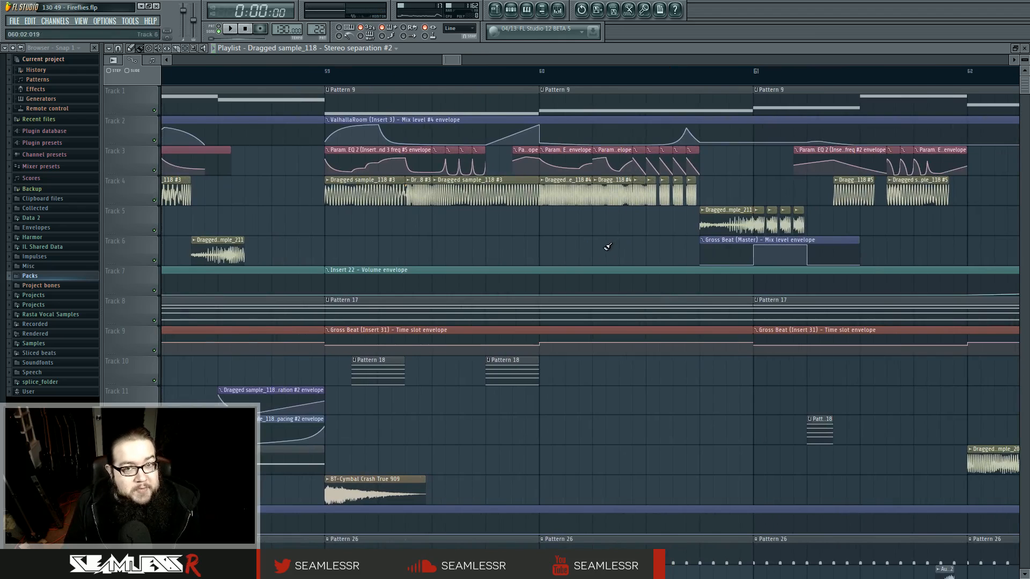
# Step: Show the time stretching settings of the Dragged sample_118 #4 and #3 clips on Track 4 and close them
pyautogui.doubleClick(609, 196)
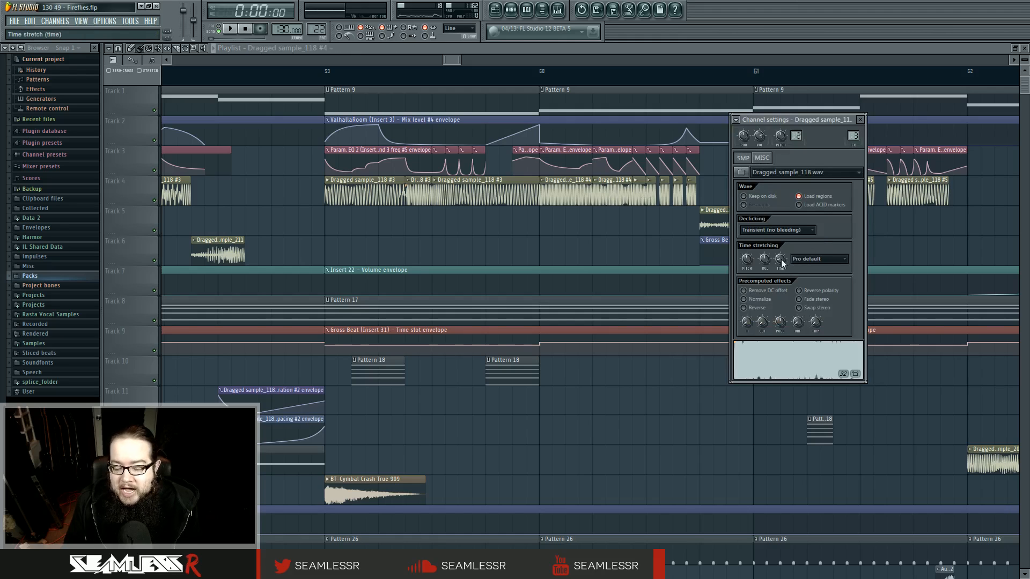
pyautogui.doubleClick(372, 188)
pyautogui.press('Escape')
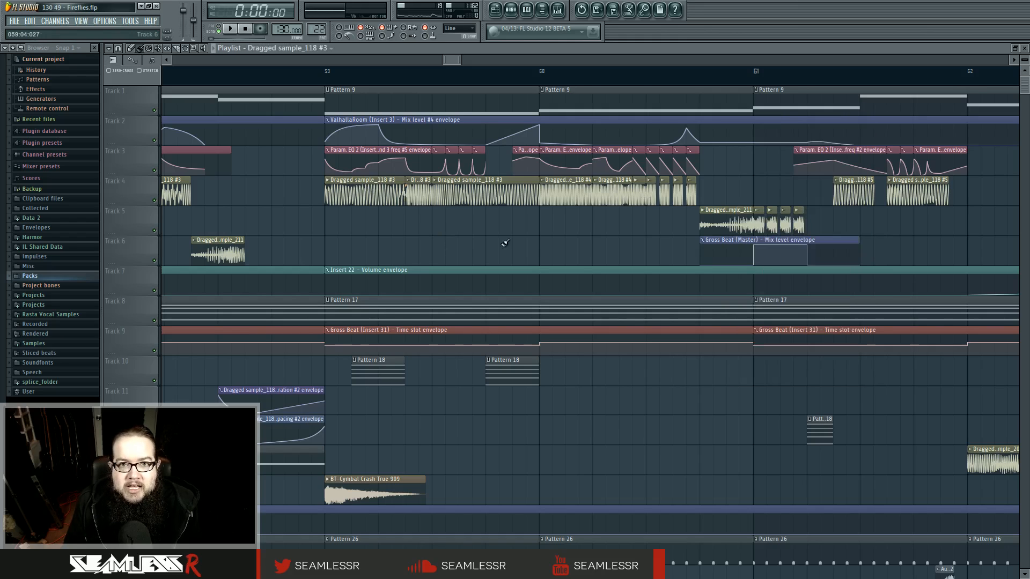
pyautogui.moveTo(539, 242); pyautogui.dragTo(477, 249)
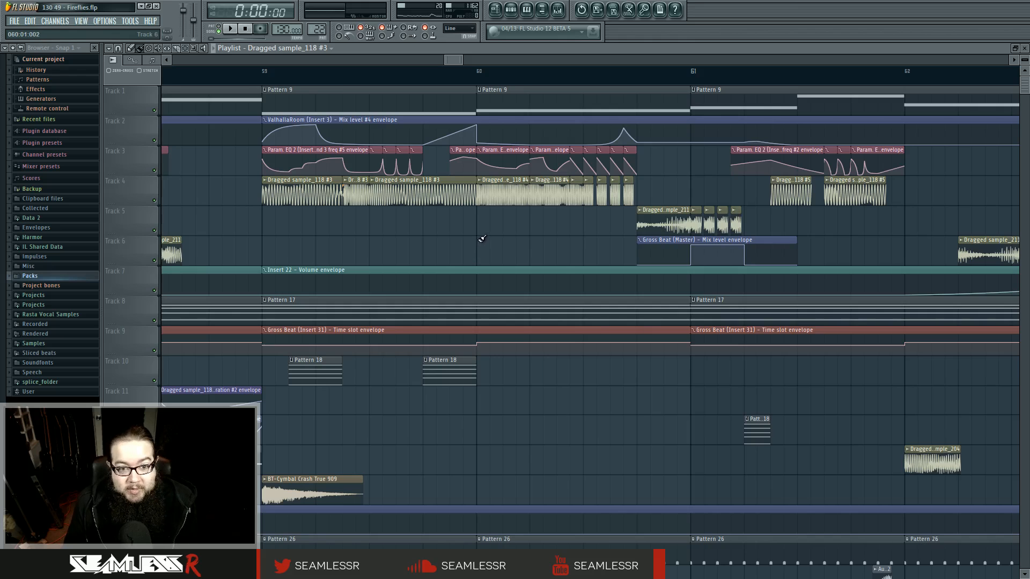
pyautogui.scroll(-5, 493, 239)
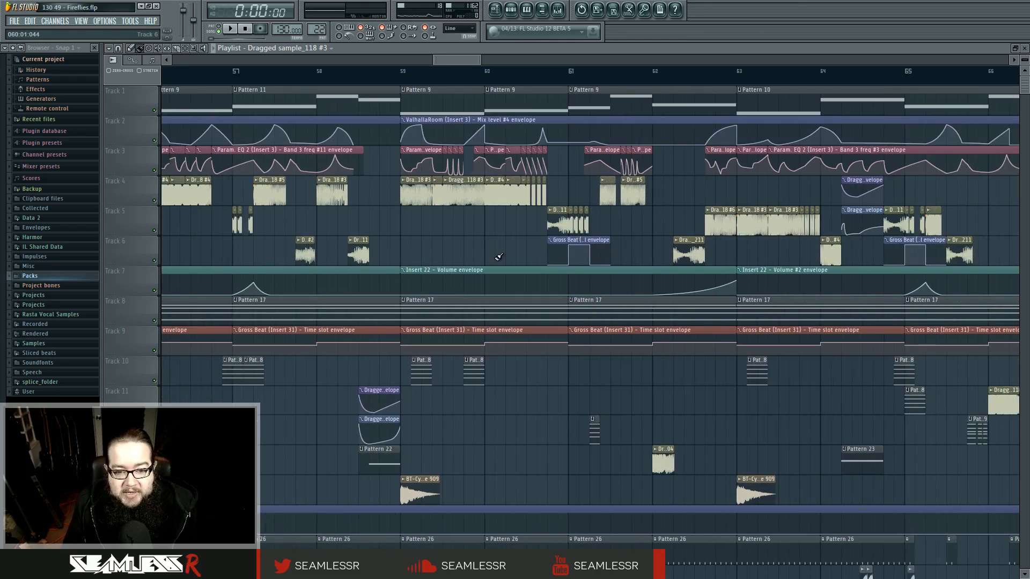
pyautogui.moveTo(486, 430); pyautogui.dragTo(520, 436)
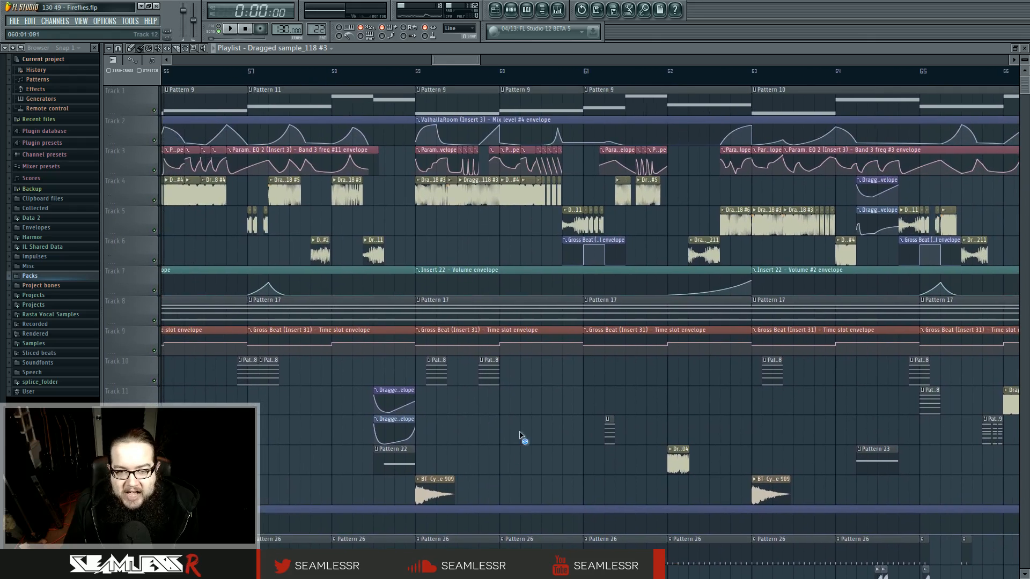
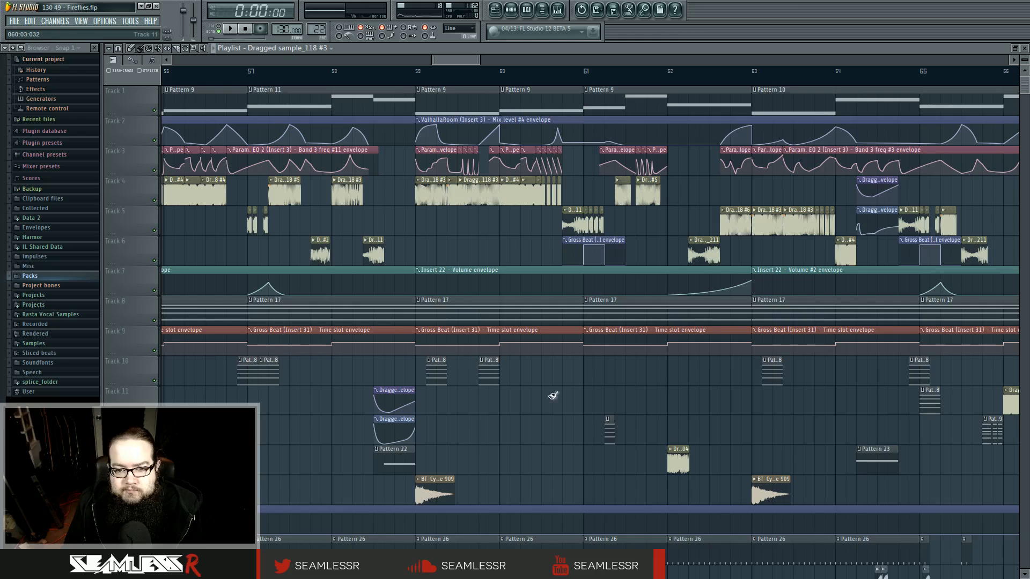
pyautogui.scroll(-3, 553, 396)
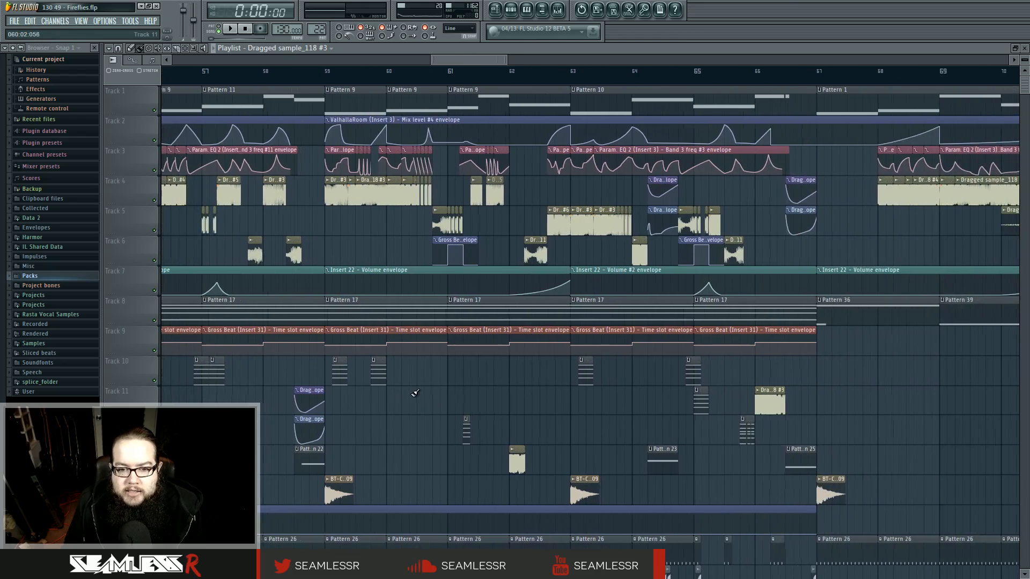
pyautogui.scroll(-2, 415, 393)
pyautogui.moveTo(415, 393); pyautogui.dragTo(471, 354)
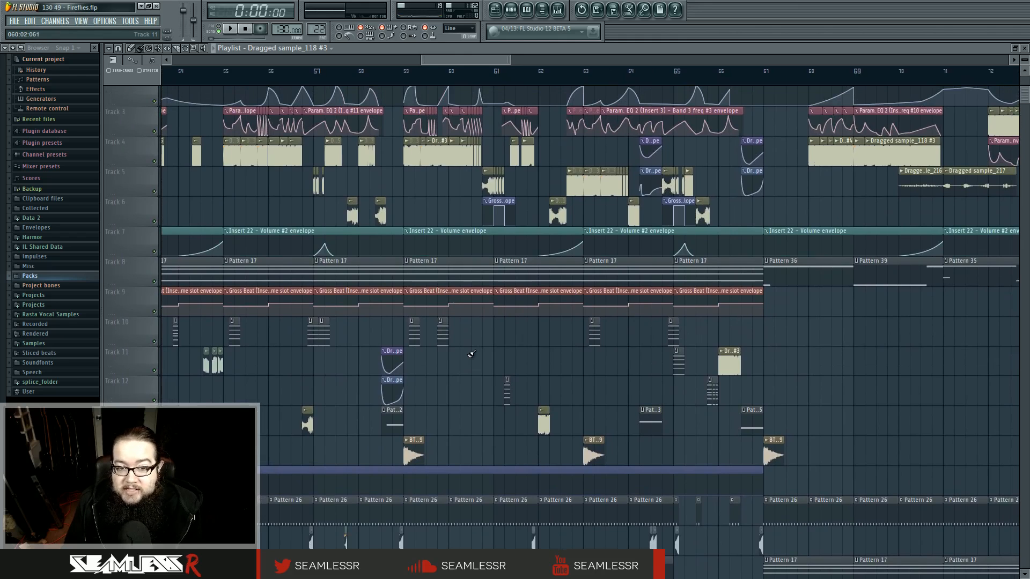
# Step: Look over the tracks below the drop and briefly play the mix from bar 61 before stopping
pyautogui.scroll(-2, 473, 352)
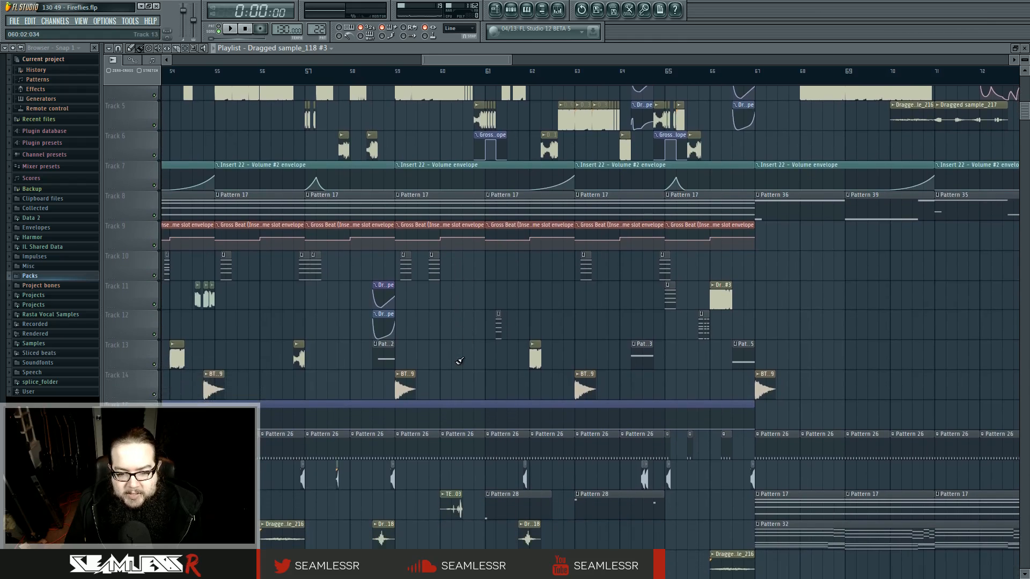
pyautogui.scroll(-3, 460, 361)
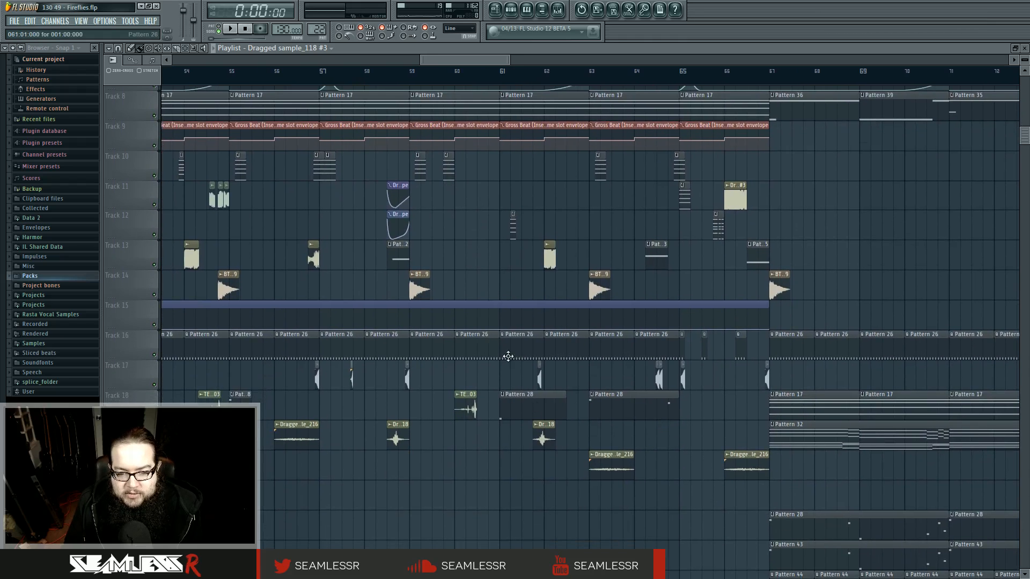
pyautogui.scroll(7, 513, 361)
pyautogui.click(503, 78)
pyautogui.press('space')
pyautogui.press('space')
pyautogui.scroll(-2, 562, 325)
pyautogui.scroll(-3, 562, 325)
pyautogui.click(245, 28)
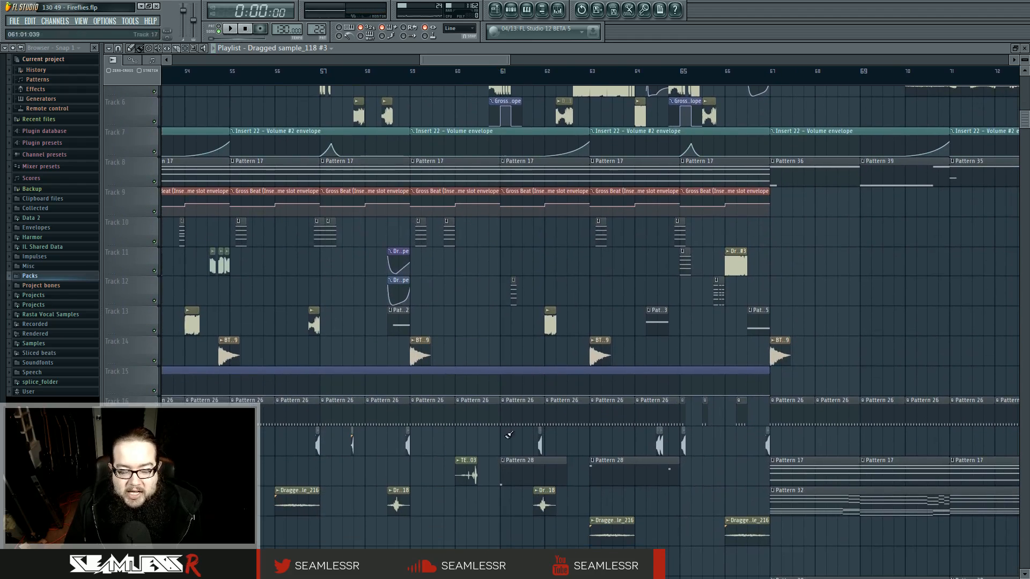
# Step: Play the full mix from bar 67, where Patterns 32, 28, 43, 44 and 45 start, until past bar 68 and stop
pyautogui.scroll(5, 564, 400)
pyautogui.hscroll(2, 564, 400)
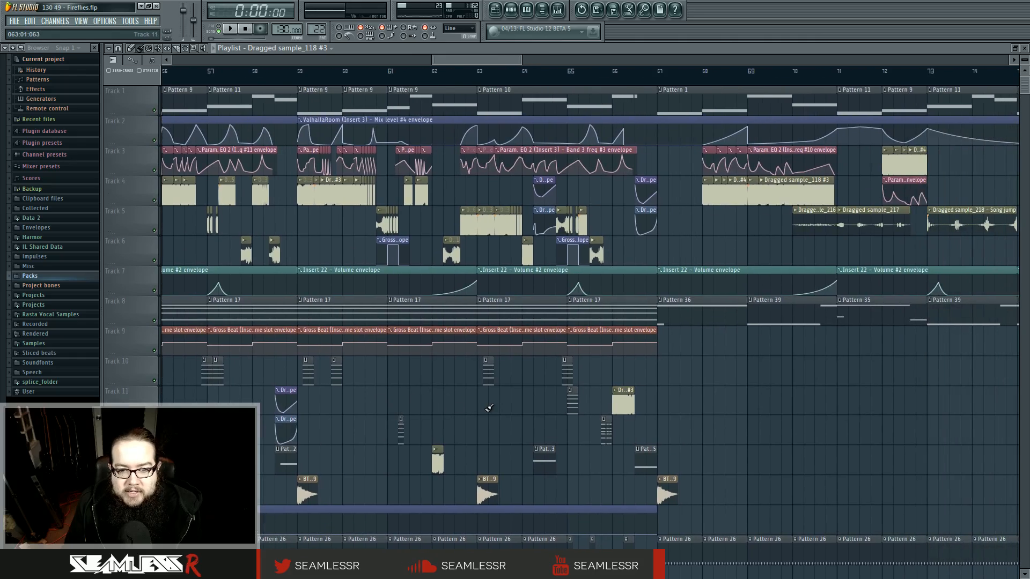
pyautogui.scroll(-8, 488, 411)
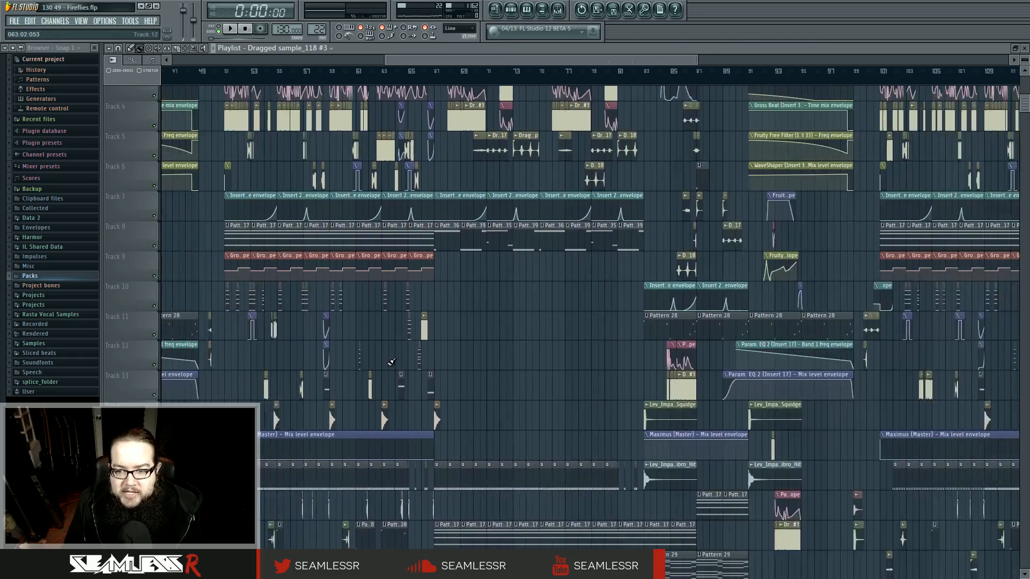
pyautogui.scroll(-3, 485, 374)
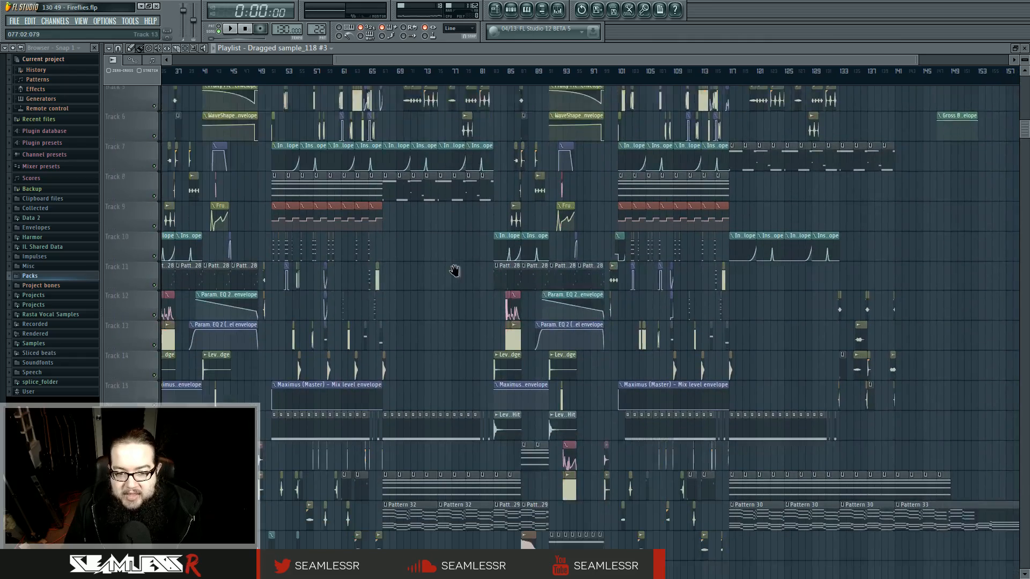
pyautogui.scroll(-12, 432, 370)
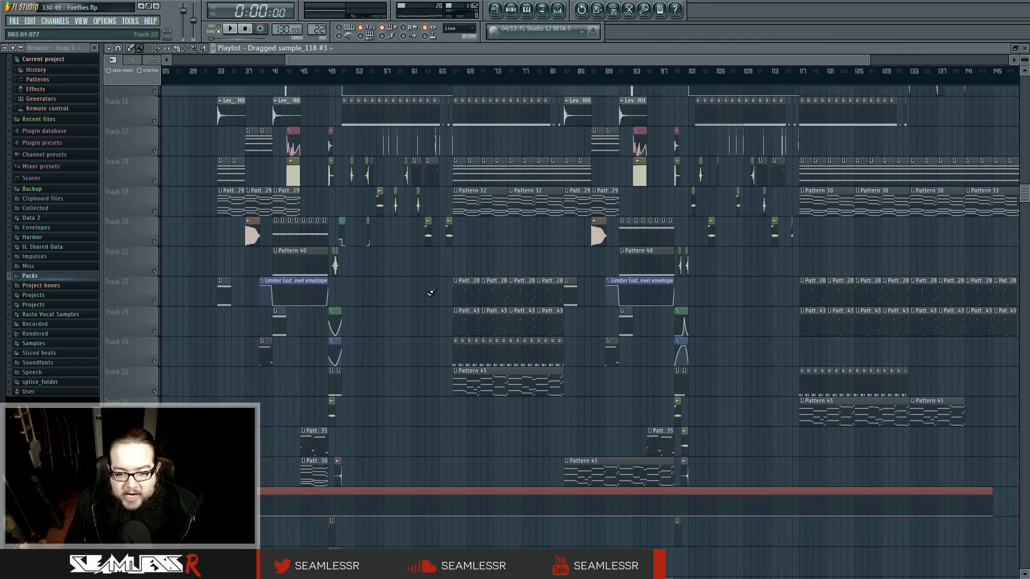
pyautogui.moveTo(448, 333); pyautogui.dragTo(442, 373)
pyautogui.moveTo(407, 337)
pyautogui.mouseDown()
pyautogui.moveTo(515, 454)
pyautogui.moveTo(682, 511)
pyautogui.moveTo(682, 483)
pyautogui.moveTo(601, 438)
pyautogui.mouseUp()
pyautogui.click(538, 74)
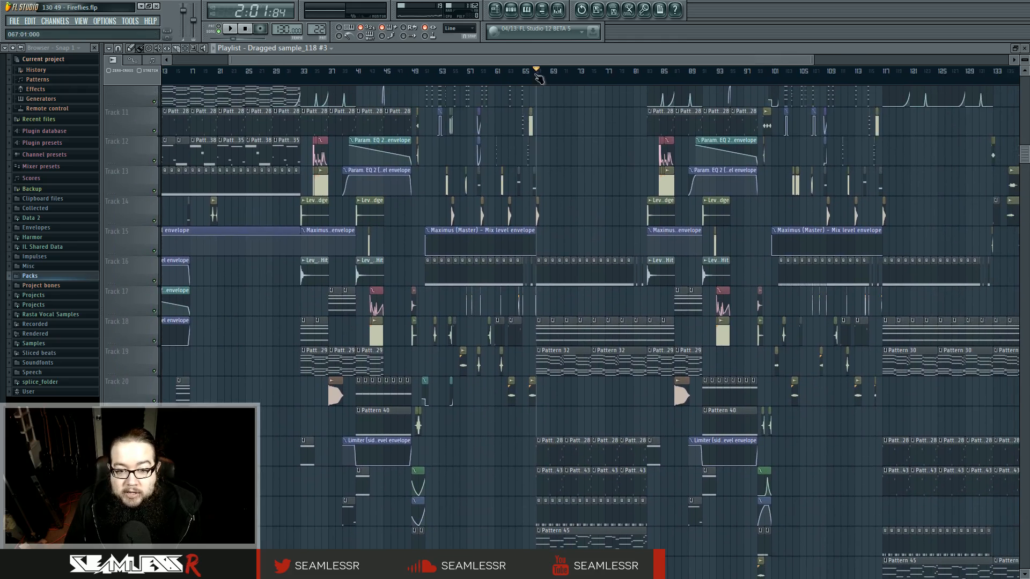
pyautogui.press('space')
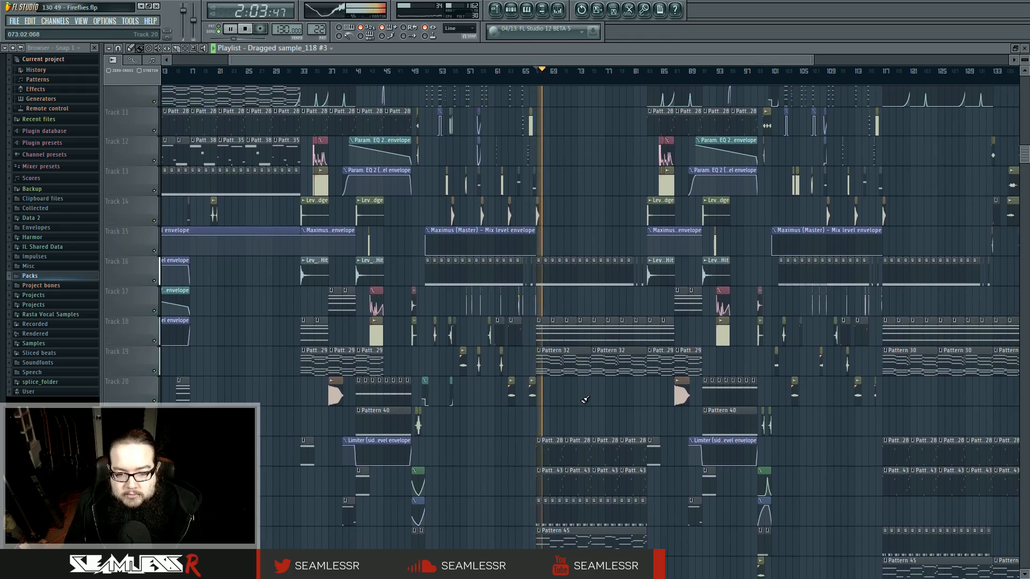
pyautogui.moveTo(586, 400); pyautogui.dragTo(531, 407)
pyautogui.scroll(4, 531, 408)
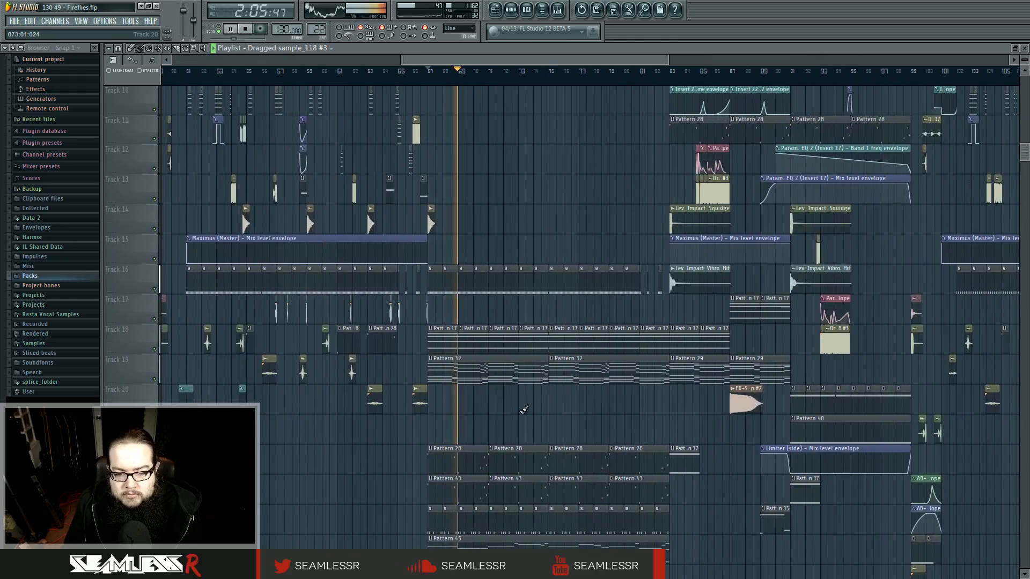
pyautogui.press('space')
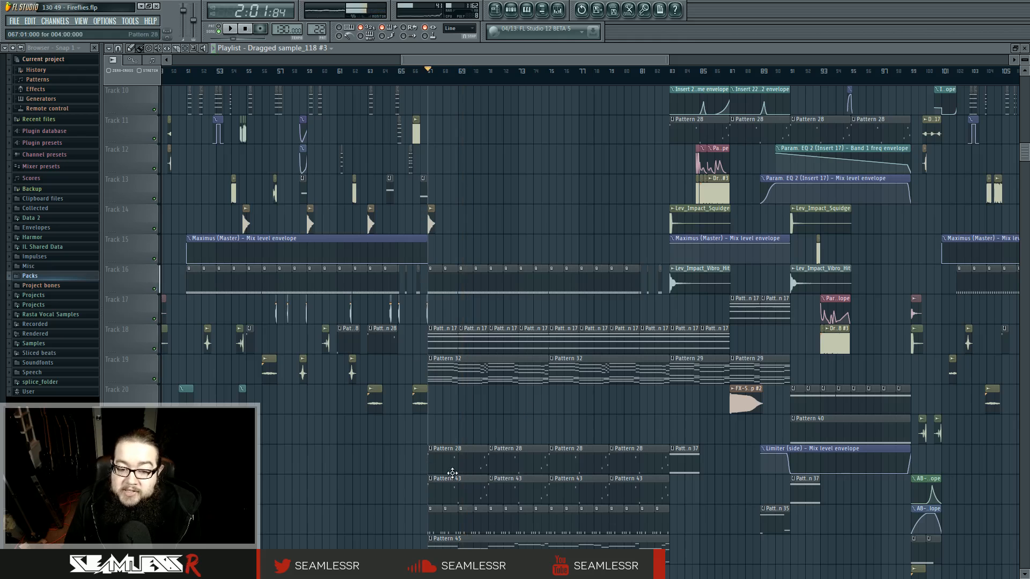
pyautogui.click(245, 29)
# Step: Play the Pattern 28 clip after bar 67 on its own while viewing its Harmor #7 notes and channels, and stop
pyautogui.scroll(4, 455, 485)
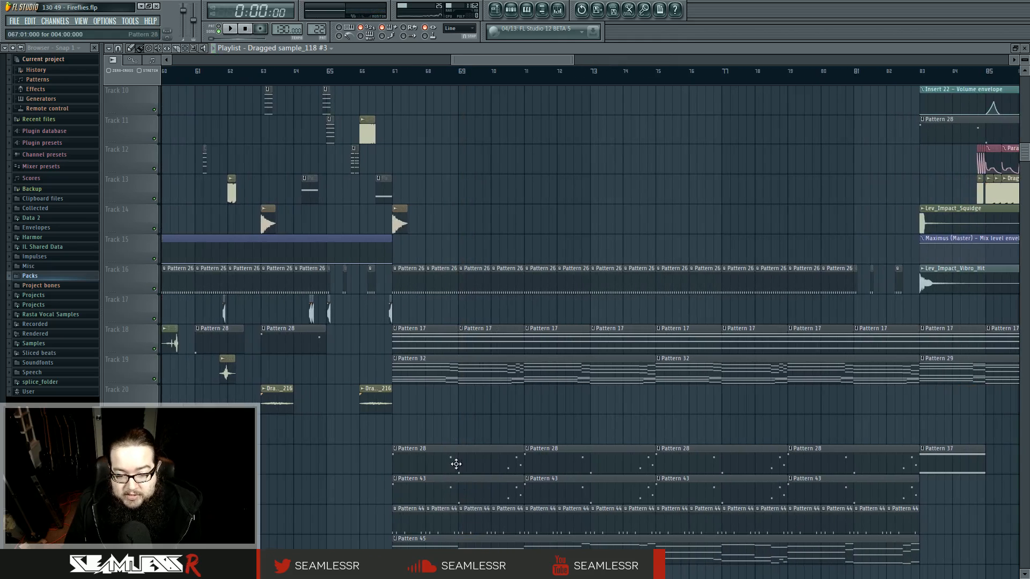
pyautogui.doubleClick(454, 457)
pyautogui.click(230, 29)
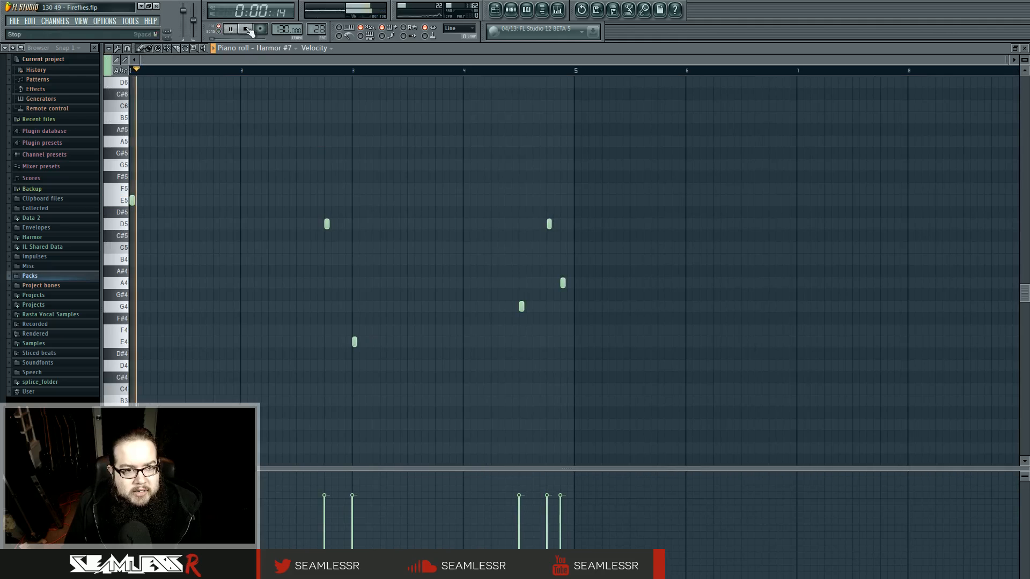
pyautogui.click(496, 11)
pyautogui.click(400, 76)
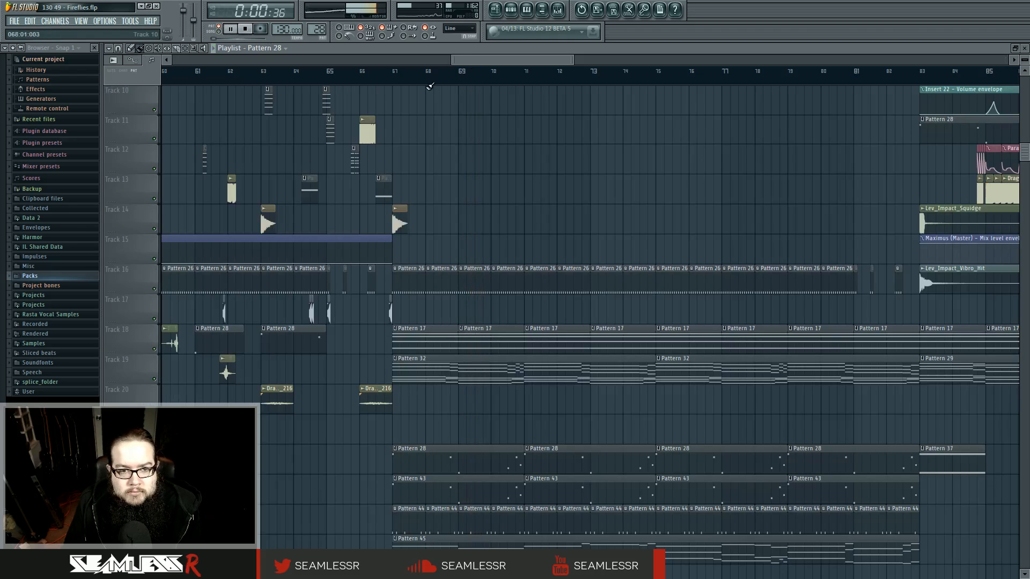
pyautogui.click(512, 10)
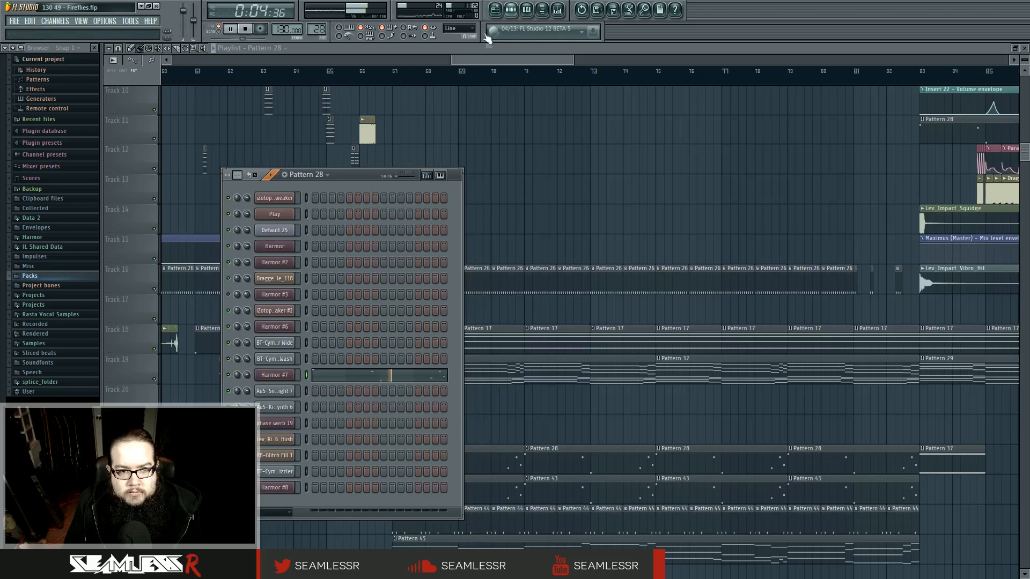
pyautogui.click(246, 29)
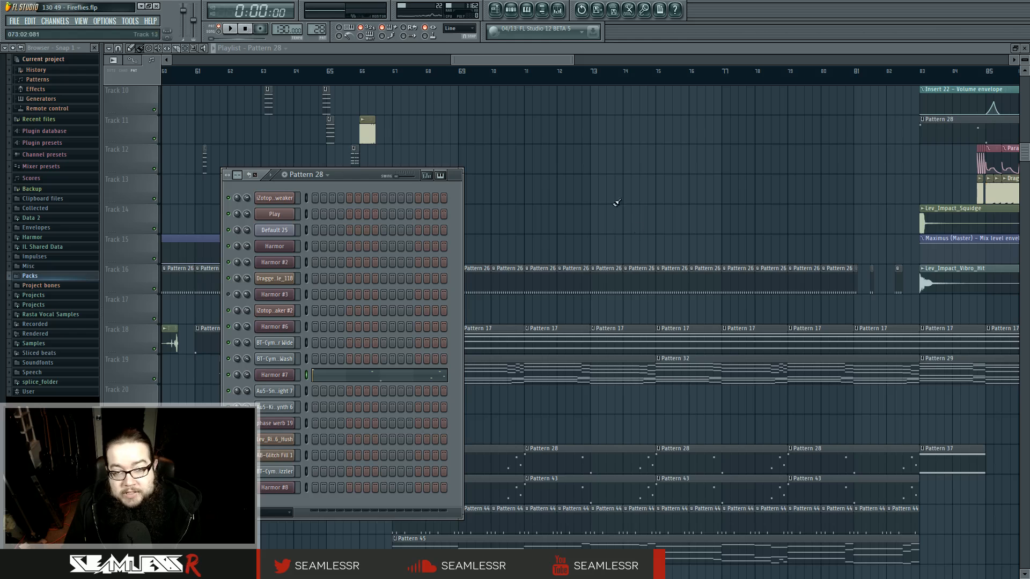
pyautogui.press('F6')
# Step: Play Pattern 43 on its own, show which channel it uses, stop playback and return to the playlist
pyautogui.click(473, 497)
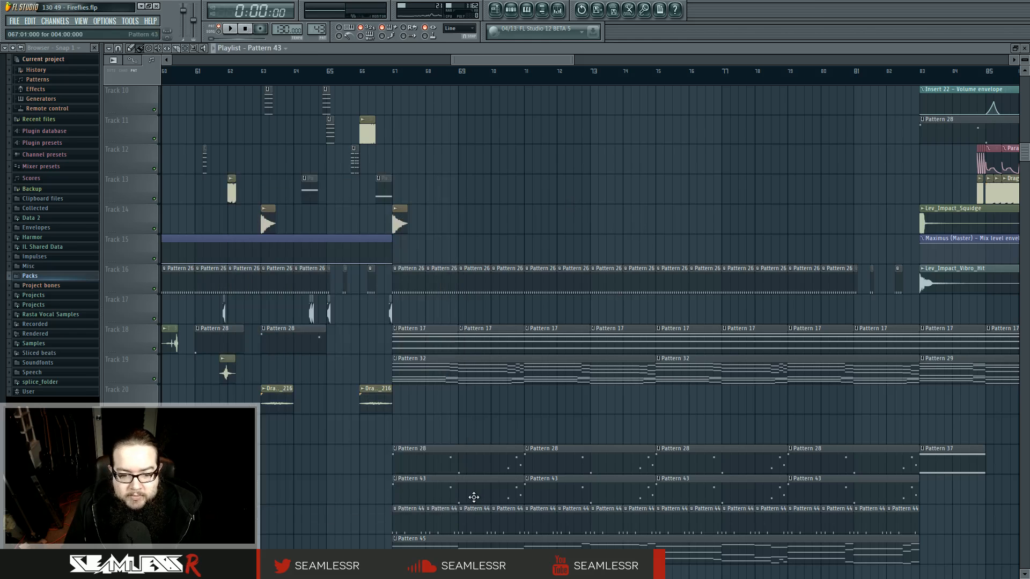
pyautogui.doubleClick(482, 469)
pyautogui.press('space')
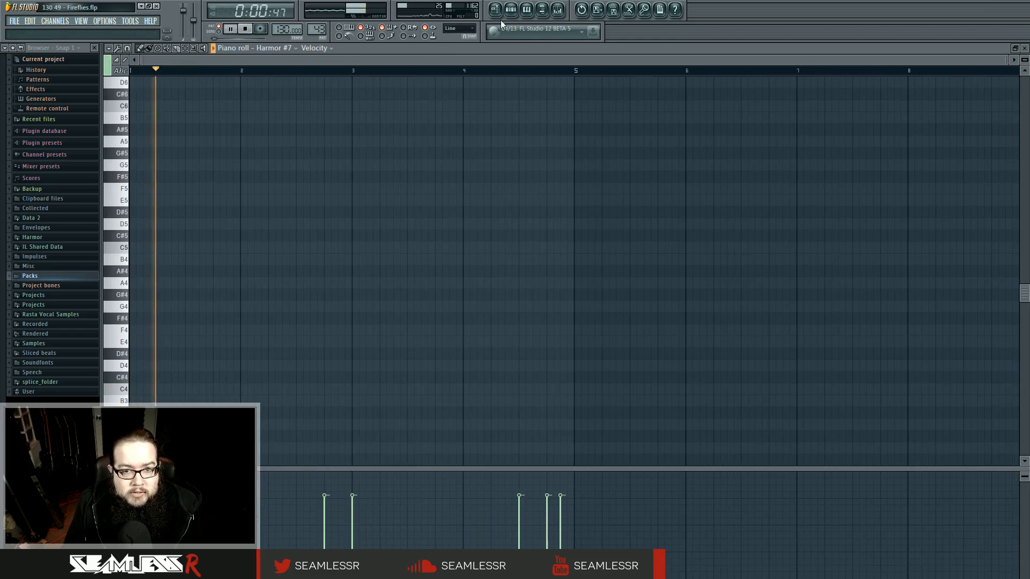
pyautogui.press('F6')
pyautogui.click(246, 29)
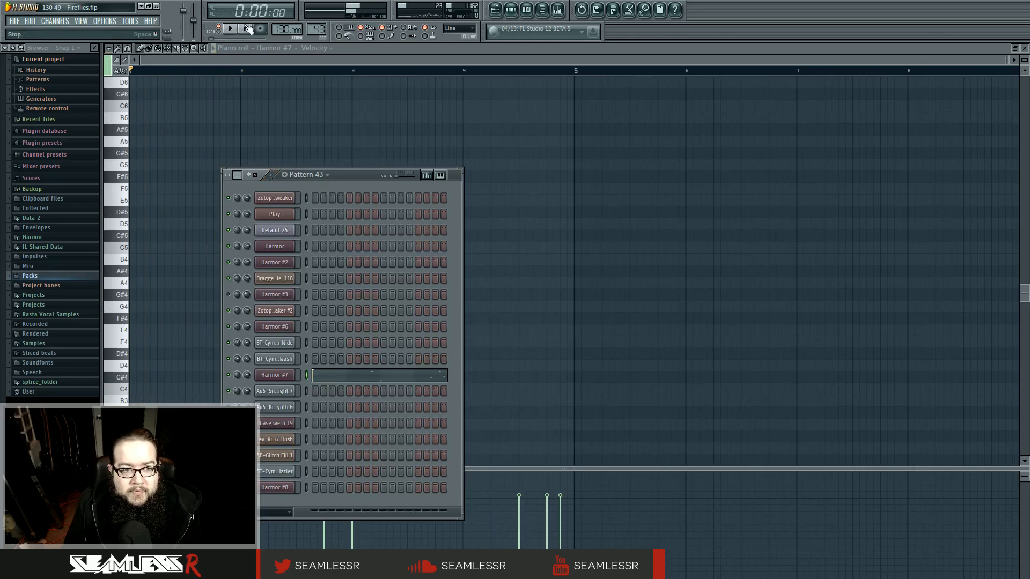
pyautogui.click(494, 11)
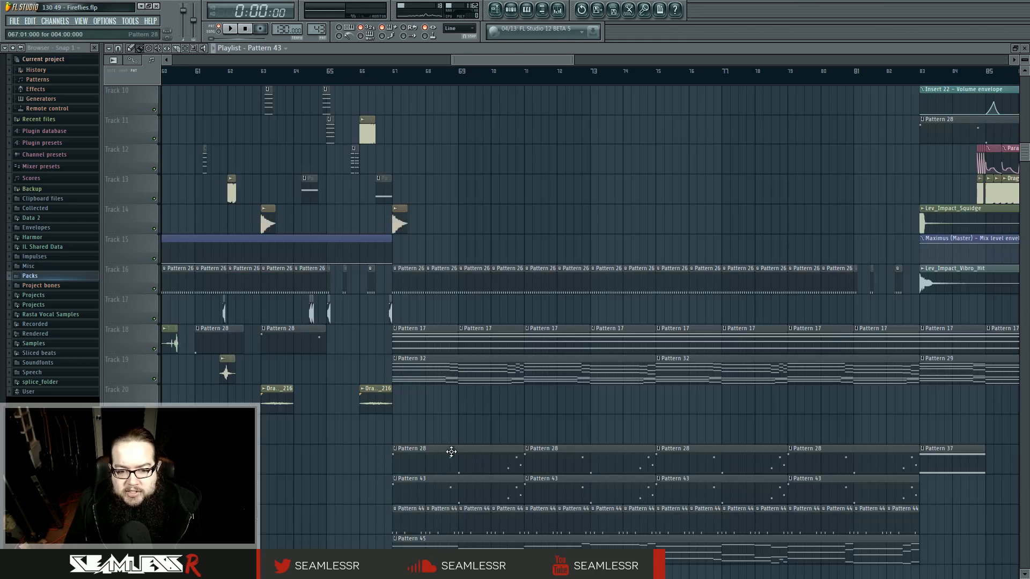
# Step: Compare the Harmor #7 notes of Pattern 28 and Pattern 43, returning to the playlist after each
pyautogui.doubleClick(460, 466)
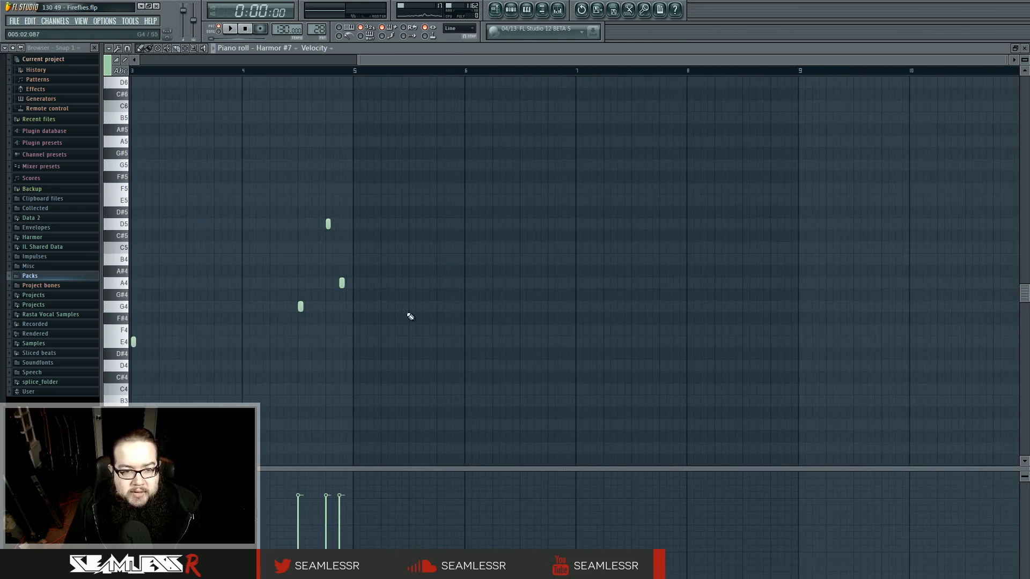
pyautogui.click(511, 10)
pyautogui.click(494, 9)
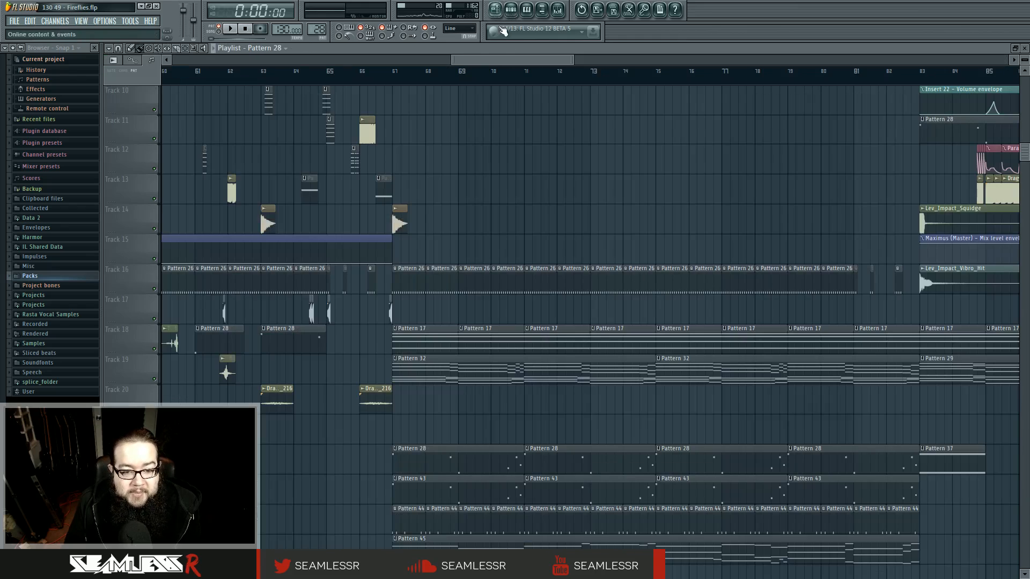
pyautogui.doubleClick(449, 483)
pyautogui.click(510, 9)
pyautogui.click(494, 9)
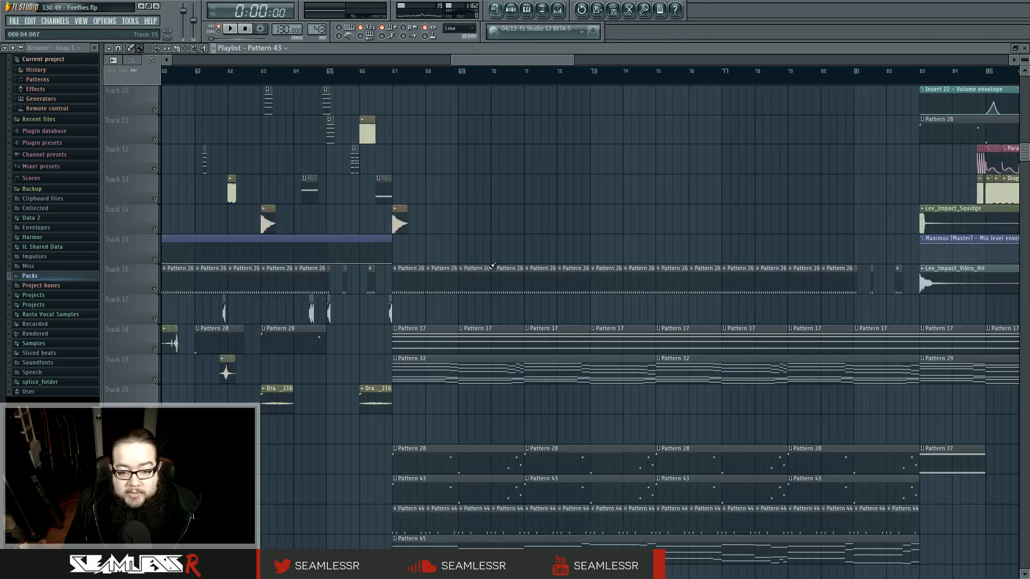
# Step: Show the step sequence of Pattern 44, play it on its own, stop and close the channel list
pyautogui.doubleClick(419, 521)
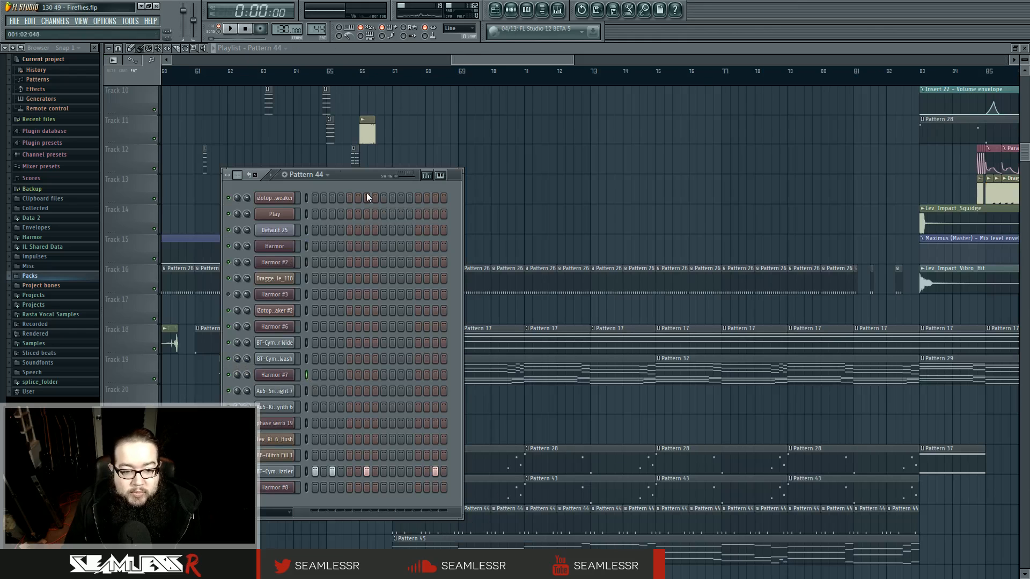
pyautogui.click(230, 28)
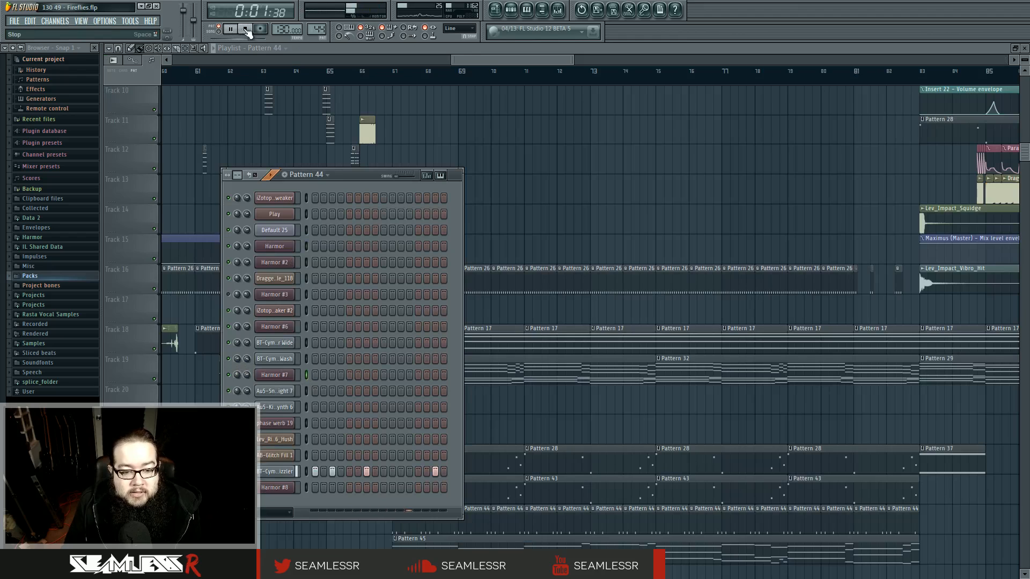
pyautogui.click(245, 29)
pyautogui.press('F6')
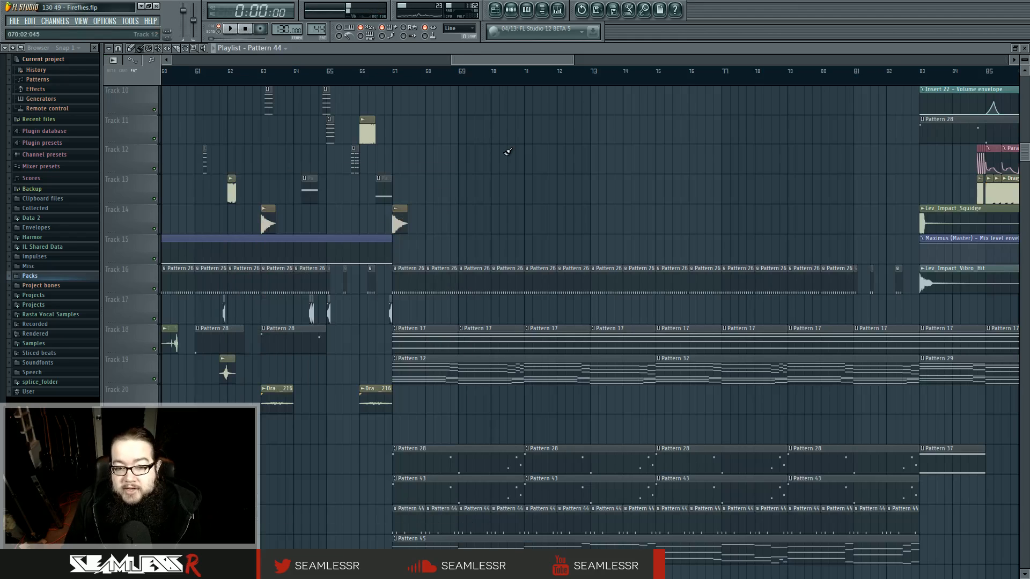
# Step: Replay the full mix from bar 67 until just before bar 69 and stop playback
pyautogui.click(395, 76)
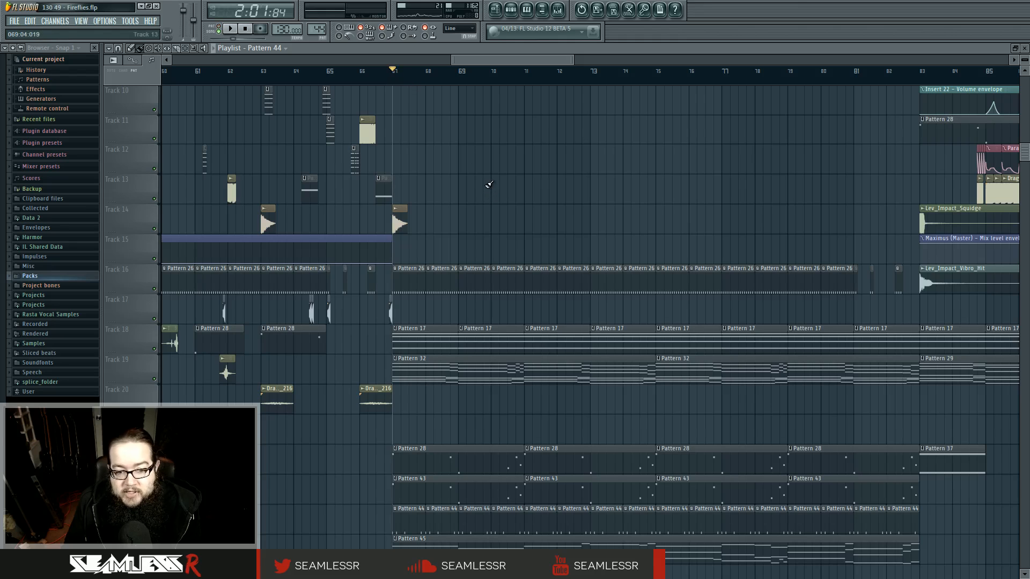
pyautogui.press('space')
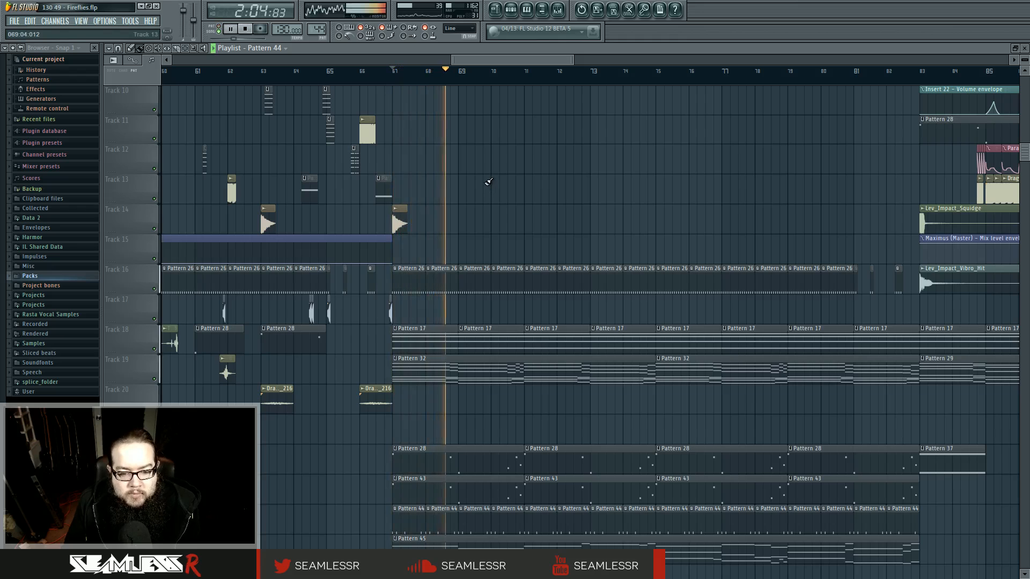
pyautogui.press('space')
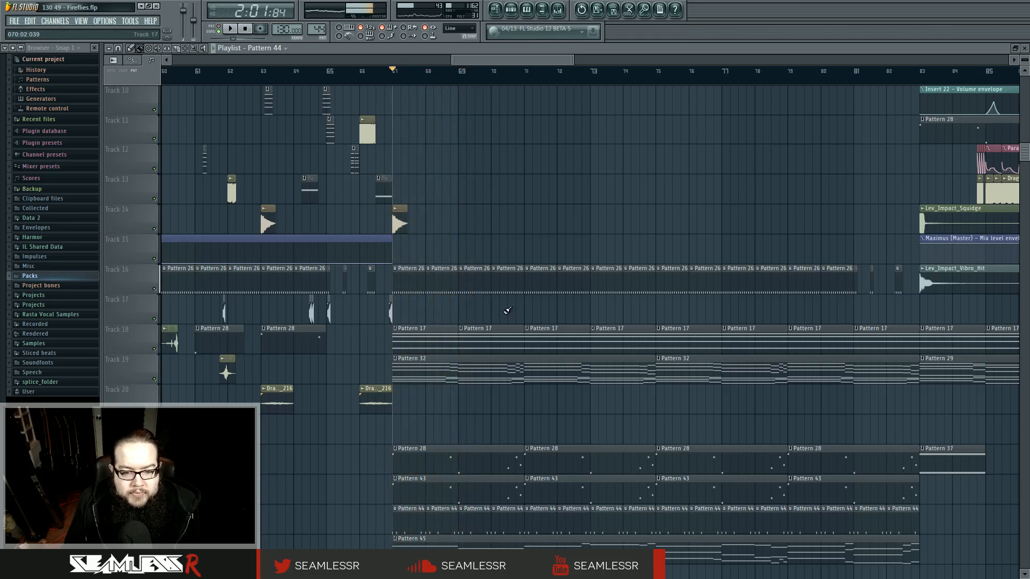
pyautogui.scroll(-3, 437, 250)
pyautogui.click(246, 29)
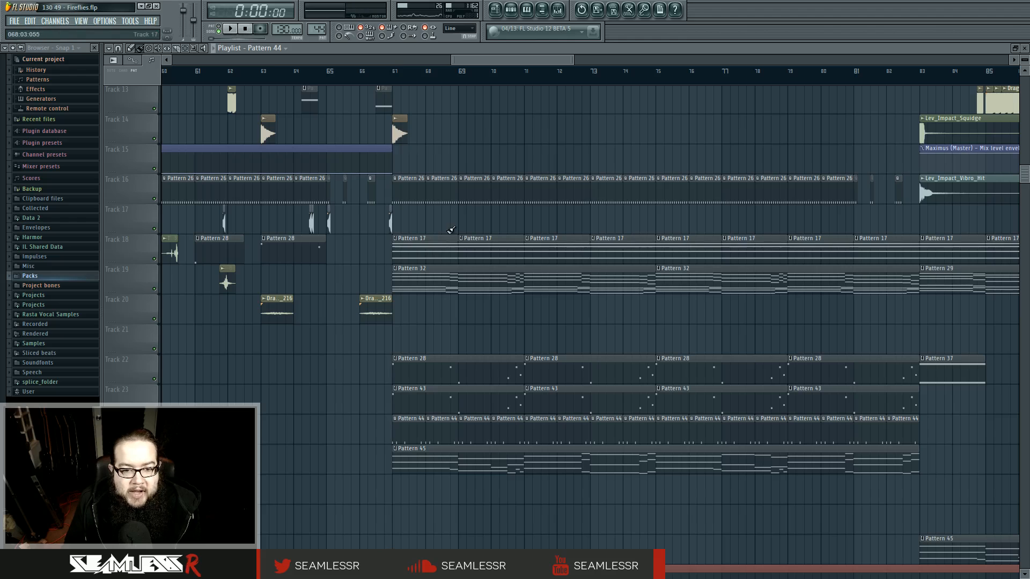
# Step: Examine the Play notes of the Pattern 32 clip on Track 19 and return to the playlist
pyautogui.moveTo(428, 245)
pyautogui.mouseDown()
pyautogui.moveTo(424, 214)
pyautogui.moveTo(427, 260)
pyautogui.mouseUp()
pyautogui.doubleClick(446, 275)
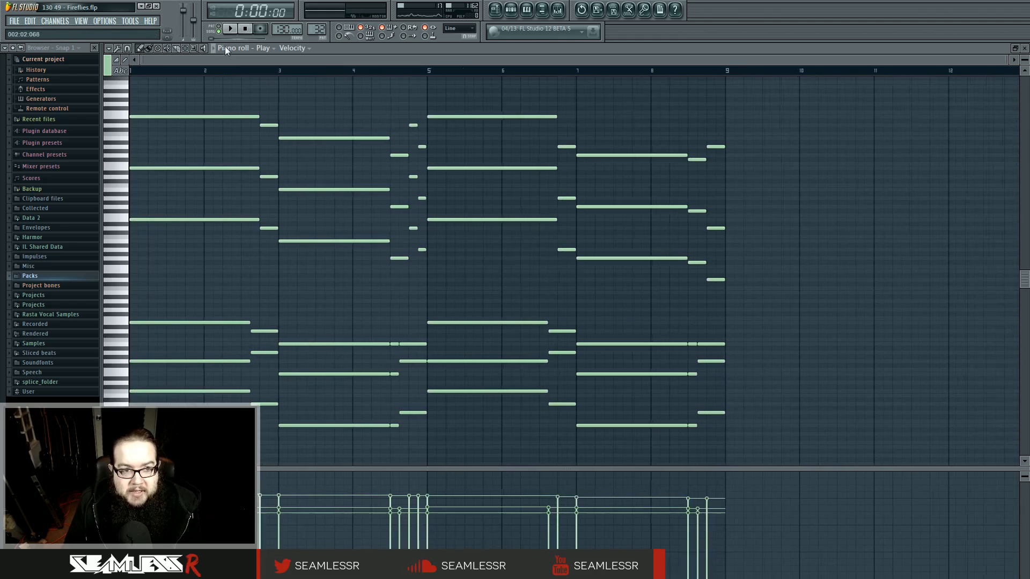
pyautogui.click(496, 11)
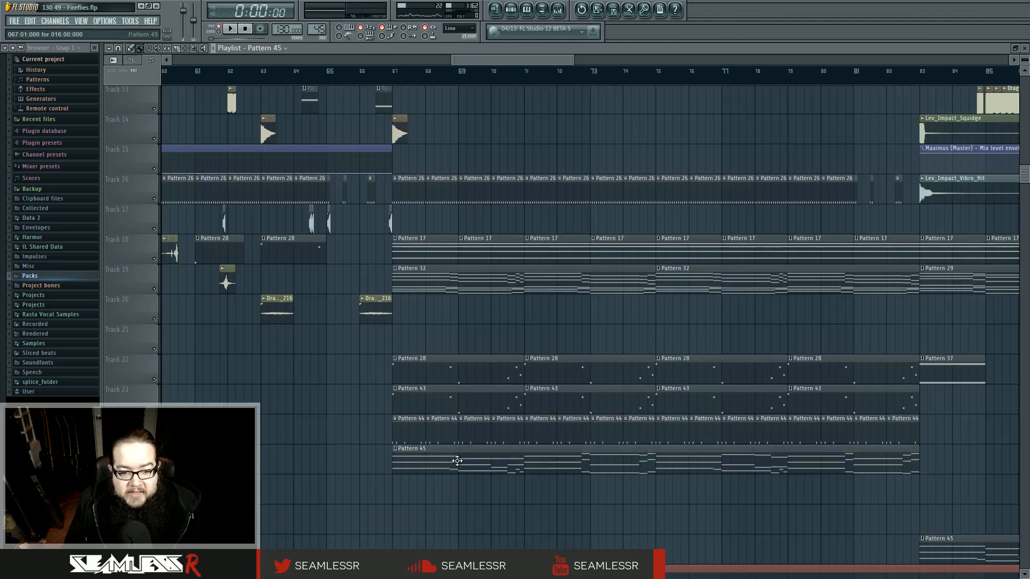
# Step: Play Pattern 45 on its own while viewing its notes and the settings of its Harmor #8 synth
pyautogui.doubleClick(457, 461)
pyautogui.click(230, 28)
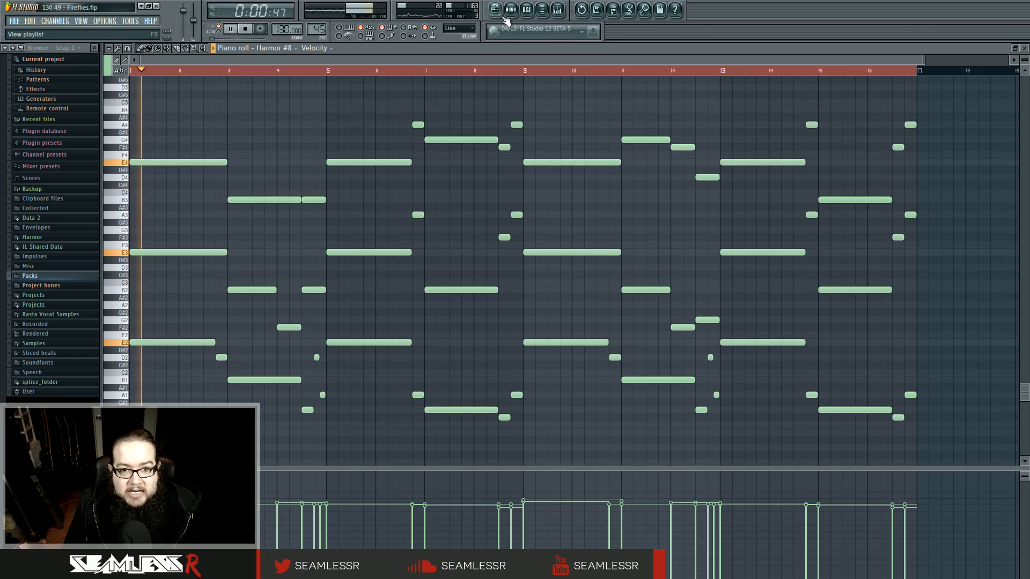
pyautogui.click(511, 9)
pyautogui.click(274, 488)
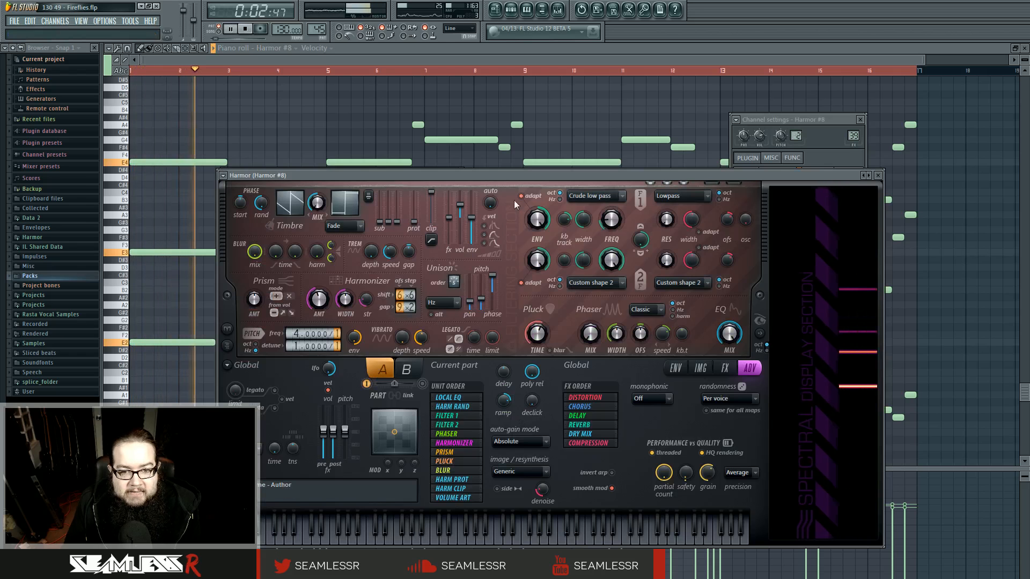
pyautogui.moveTo(510, 176); pyautogui.dragTo(487, 115)
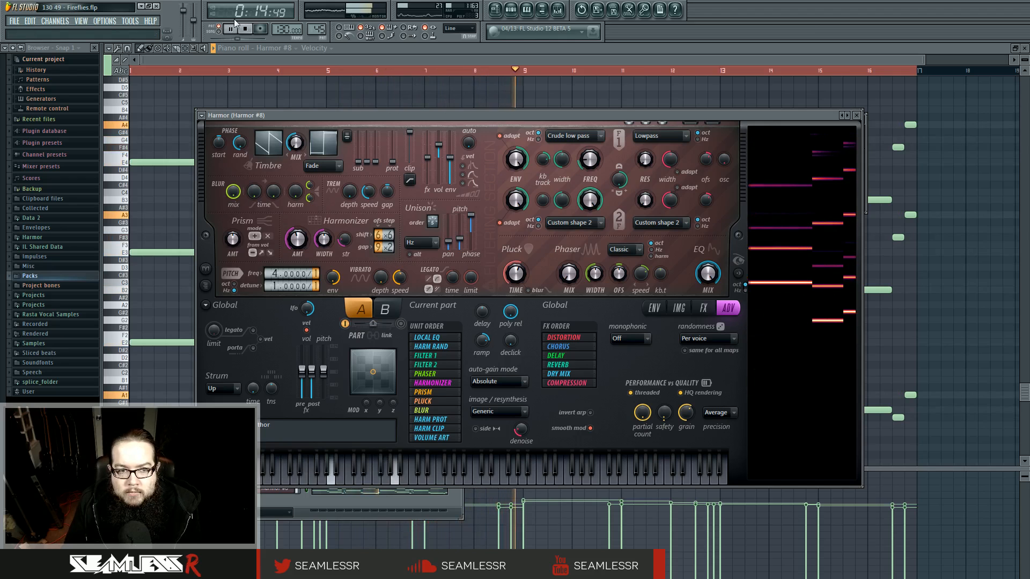
# Step: Stop Pattern 45, close its Harmor #8 synth and examine the pattern's notes from the highest to the lowest
pyautogui.press('space')
pyautogui.click(316, 55)
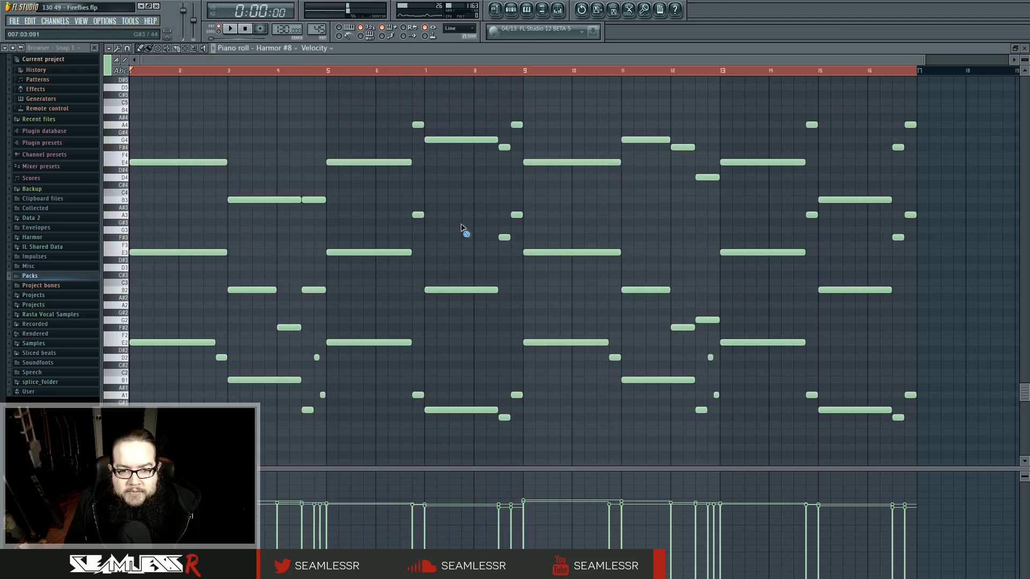
pyautogui.scroll(4, 462, 262)
pyautogui.scroll(-1, 462, 263)
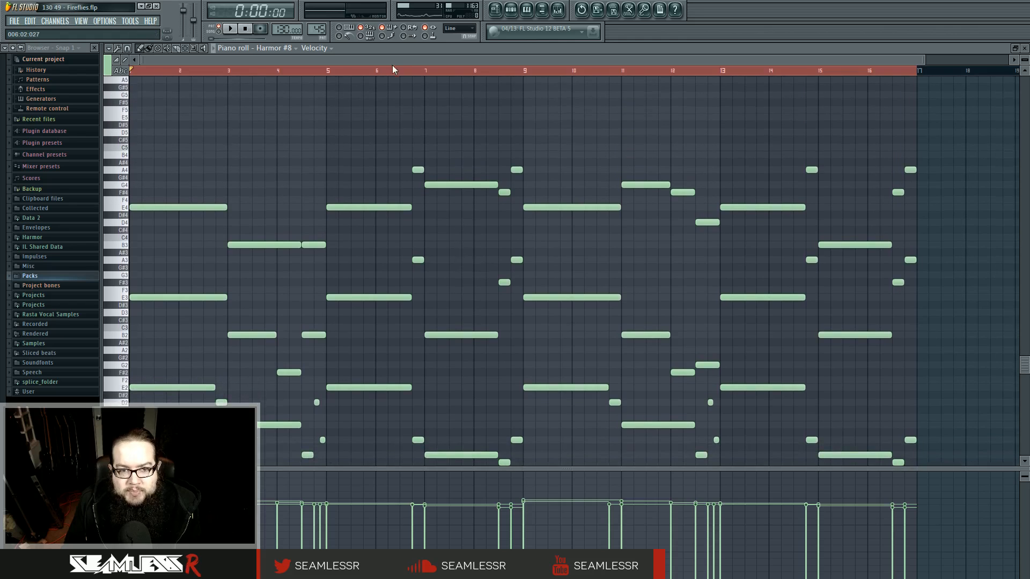
pyautogui.scroll(-4, 462, 250)
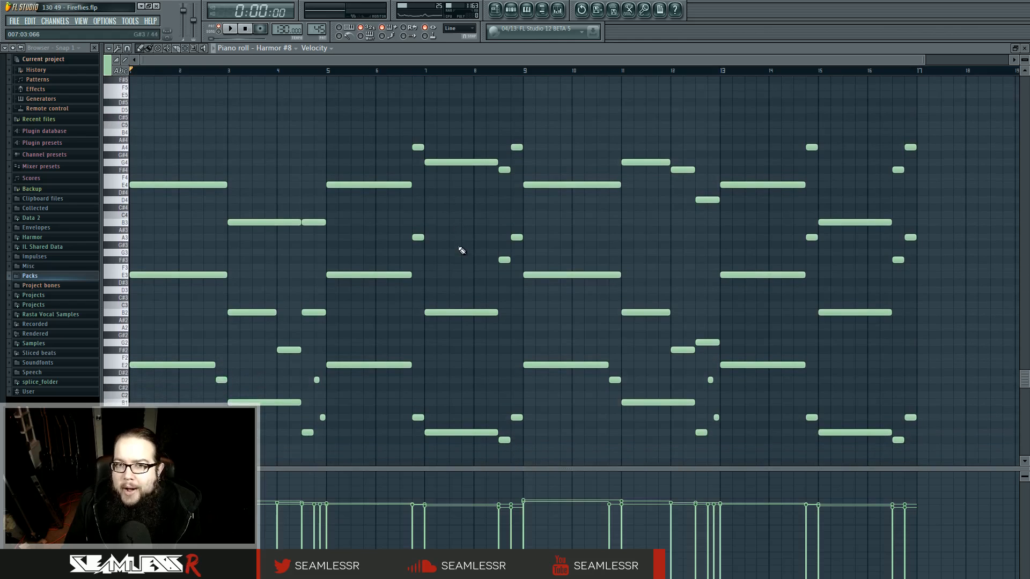
# Step: Reopen the Harmor #8 synth, show its volume envelope and view the list of articulation targets
pyautogui.click(511, 9)
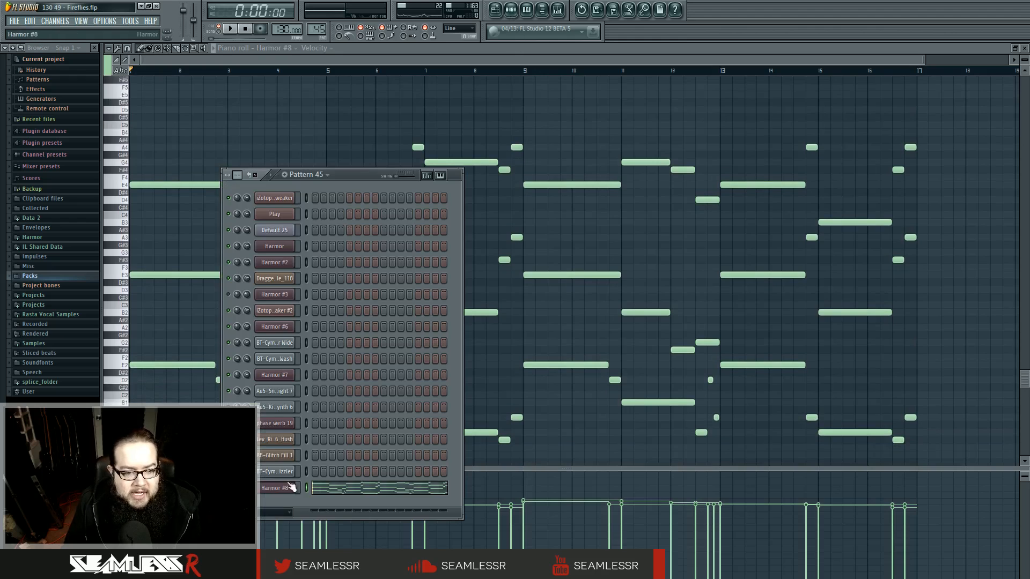
pyautogui.click(284, 489)
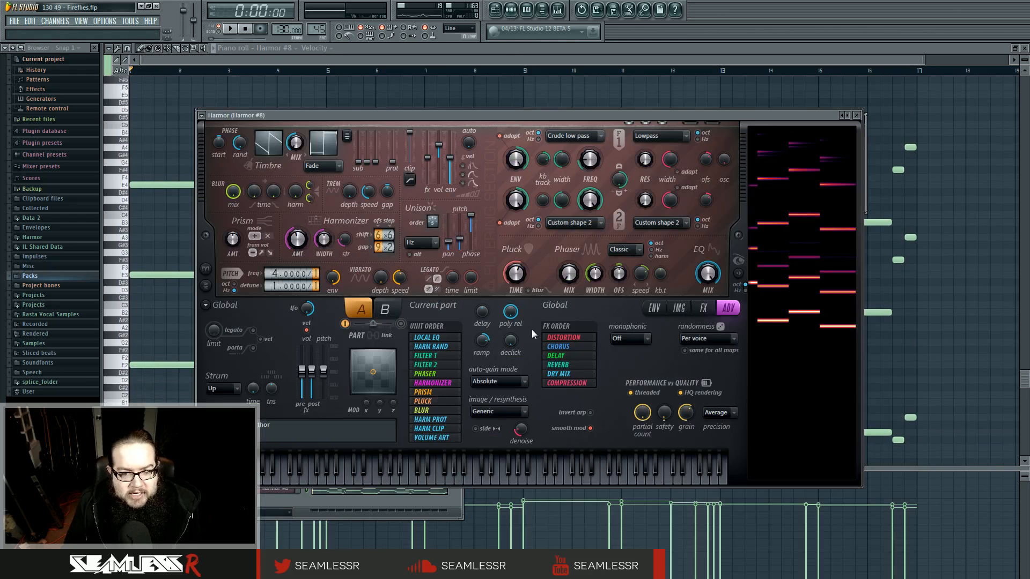
pyautogui.click(664, 310)
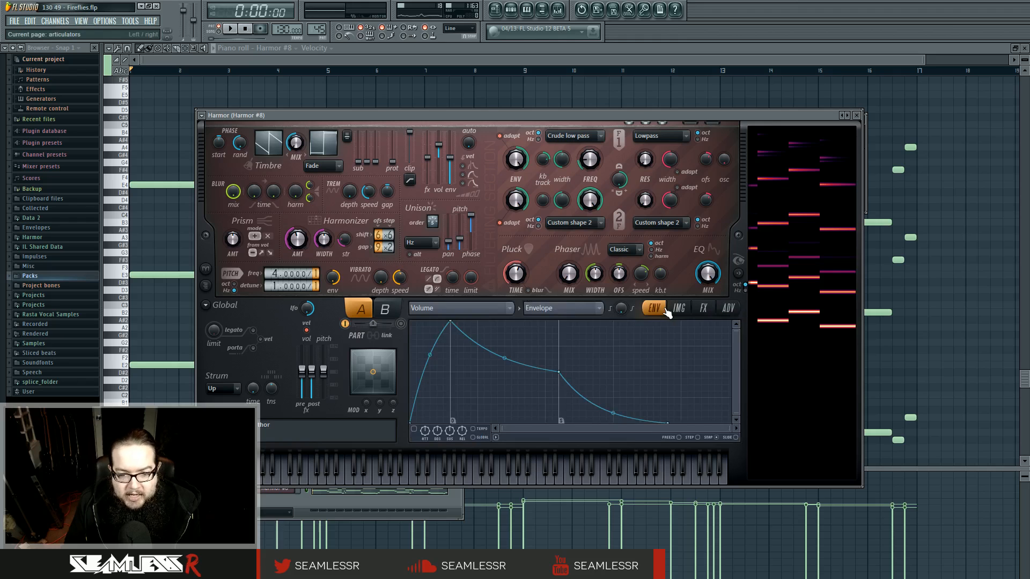
pyautogui.click(507, 309)
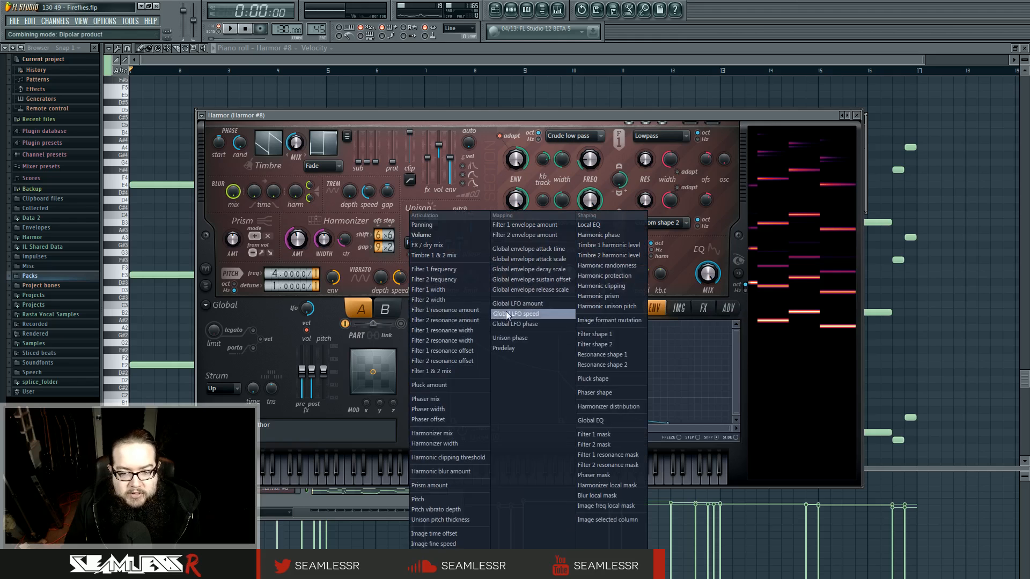
pyautogui.click(495, 115)
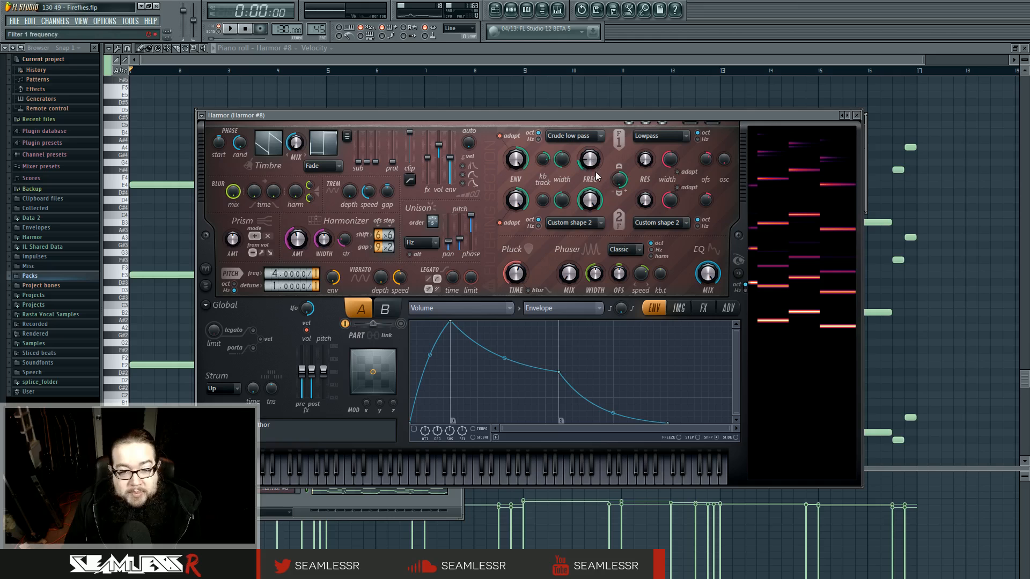
# Step: Play and stop Pattern 45 with Harmor #8 open, show the synth's unit and effects order and close it
pyautogui.press('space')
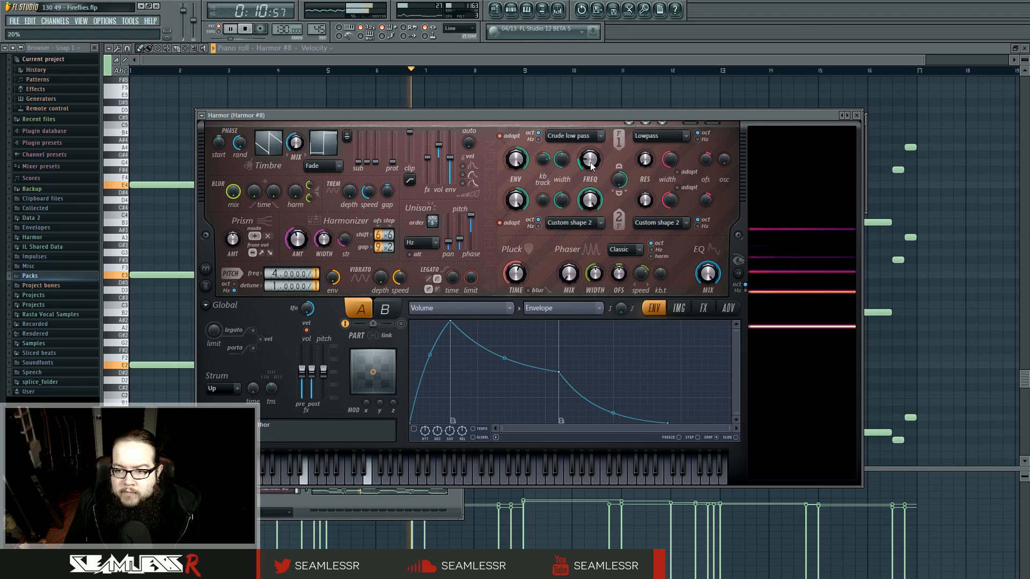
pyautogui.press('space')
pyautogui.click(728, 308)
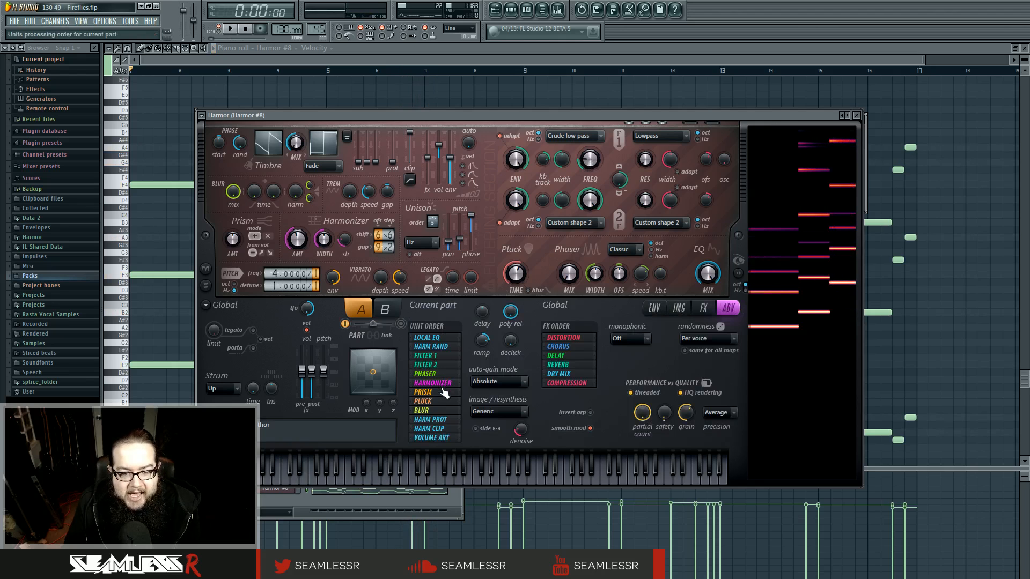
pyautogui.click(857, 115)
pyautogui.moveTo(374, 173); pyautogui.dragTo(380, 133)
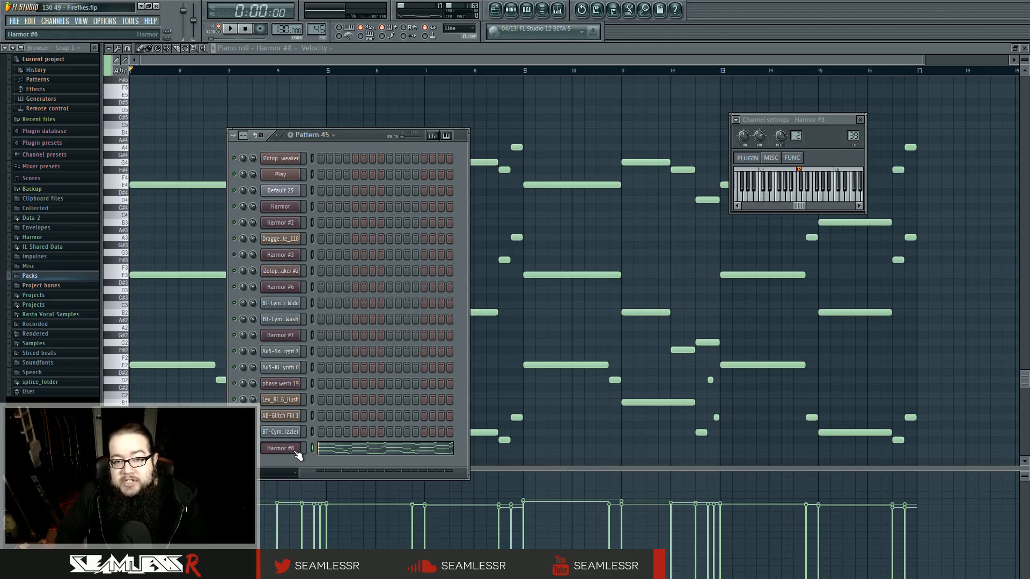
# Step: Return to the playlist and survey all tracks of the melodic section from bar 67 to bar 83
pyautogui.click(495, 10)
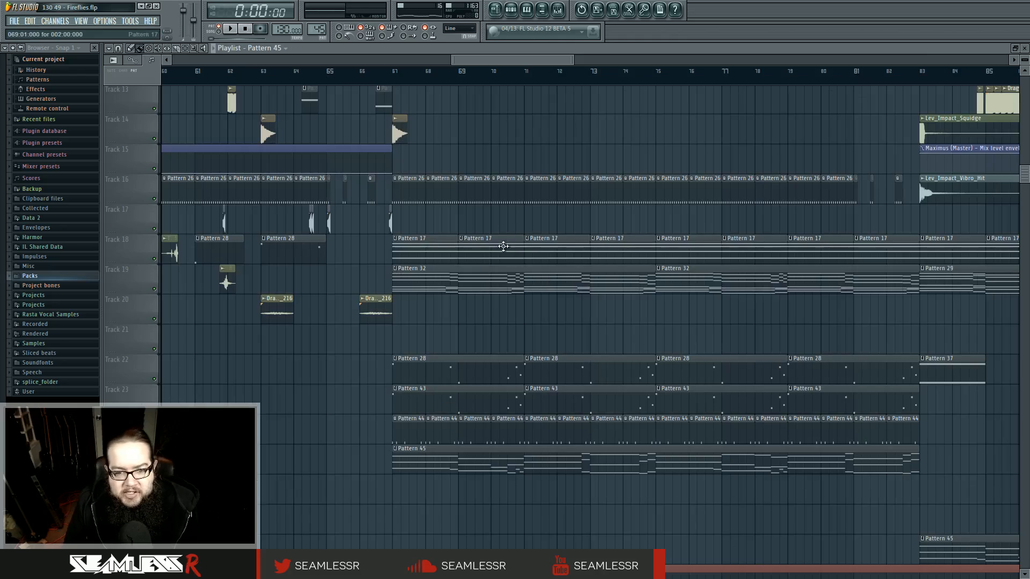
pyautogui.scroll(-2, 506, 226)
pyautogui.moveTo(515, 218); pyautogui.dragTo(573, 389)
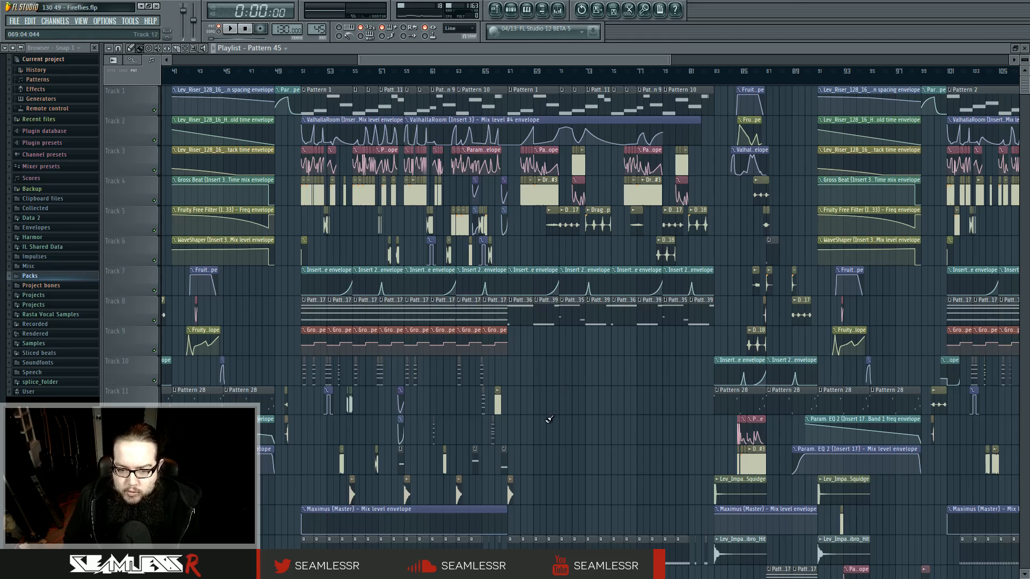
pyautogui.scroll(-10, 551, 440)
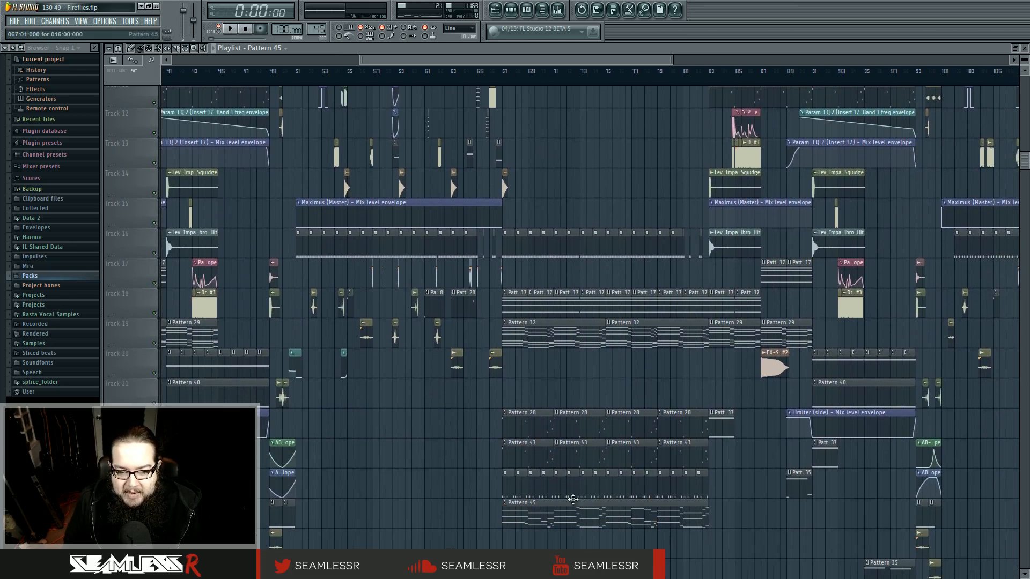
pyautogui.scroll(10, 558, 378)
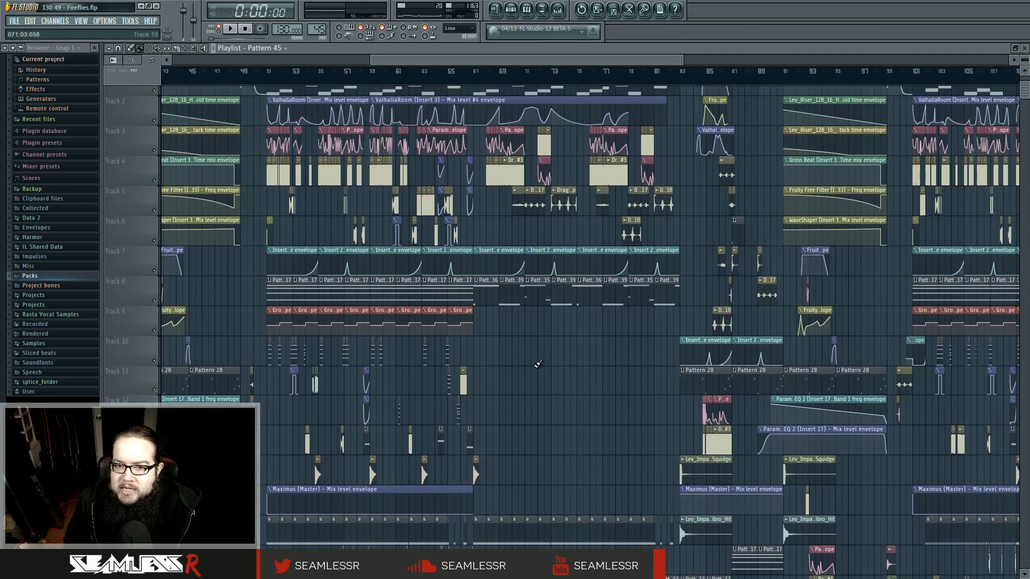
pyautogui.scroll(2, 536, 375)
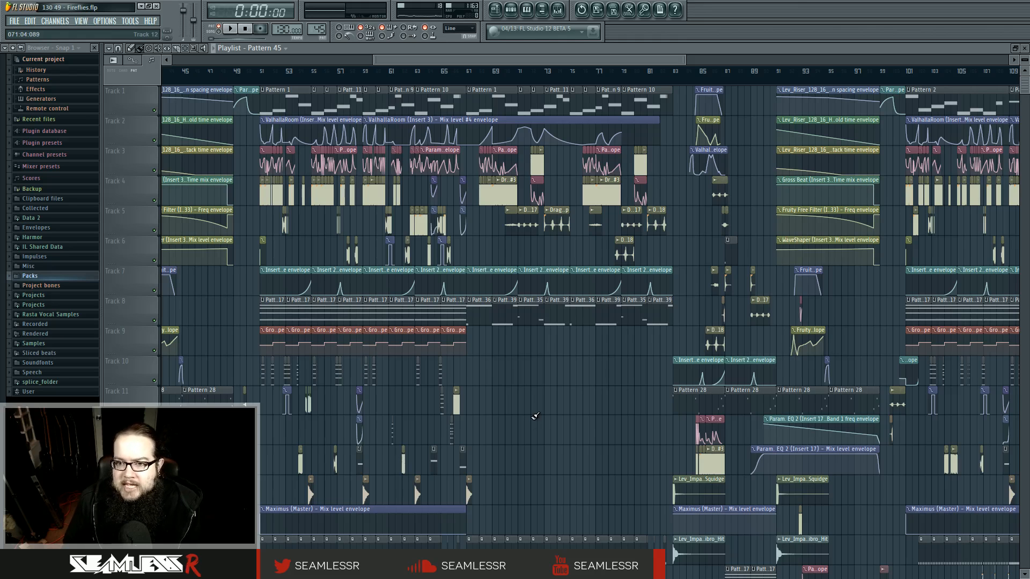
pyautogui.scroll(-6, 535, 415)
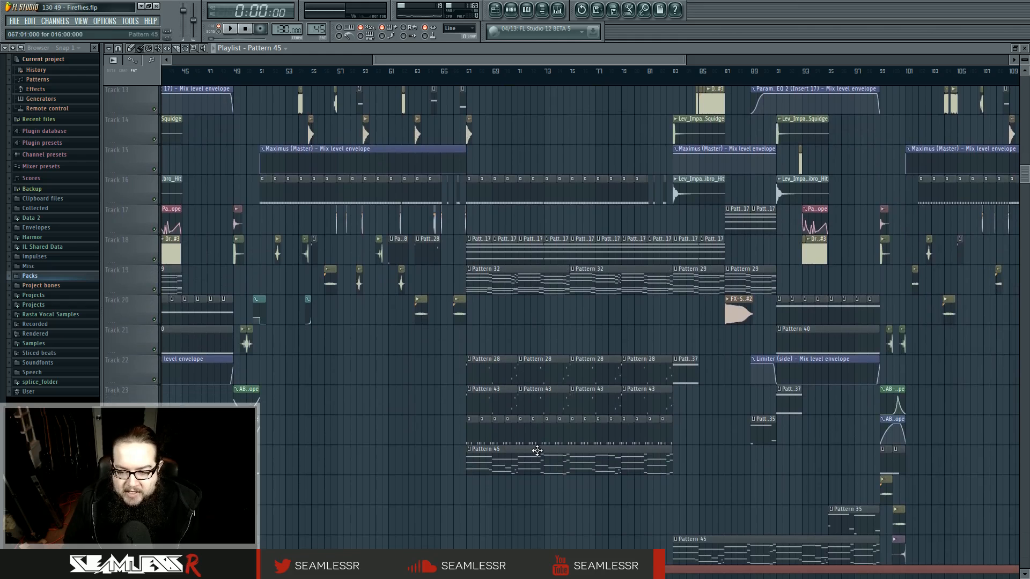
# Step: Examine the notes of the Pattern 45 clip starting at bar 67 and briefly show its channel list
pyautogui.doubleClick(537, 450)
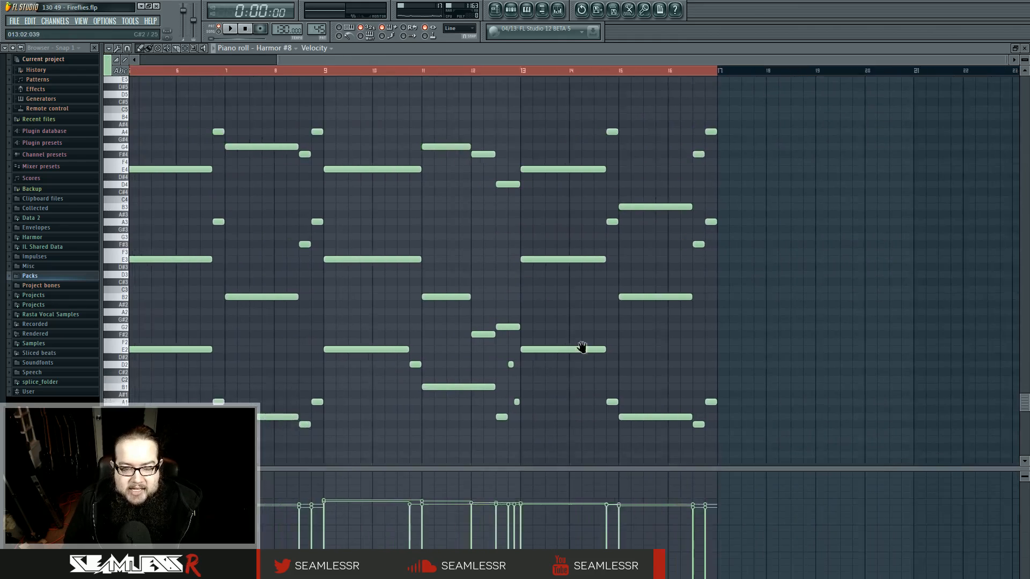
pyautogui.click(516, 16)
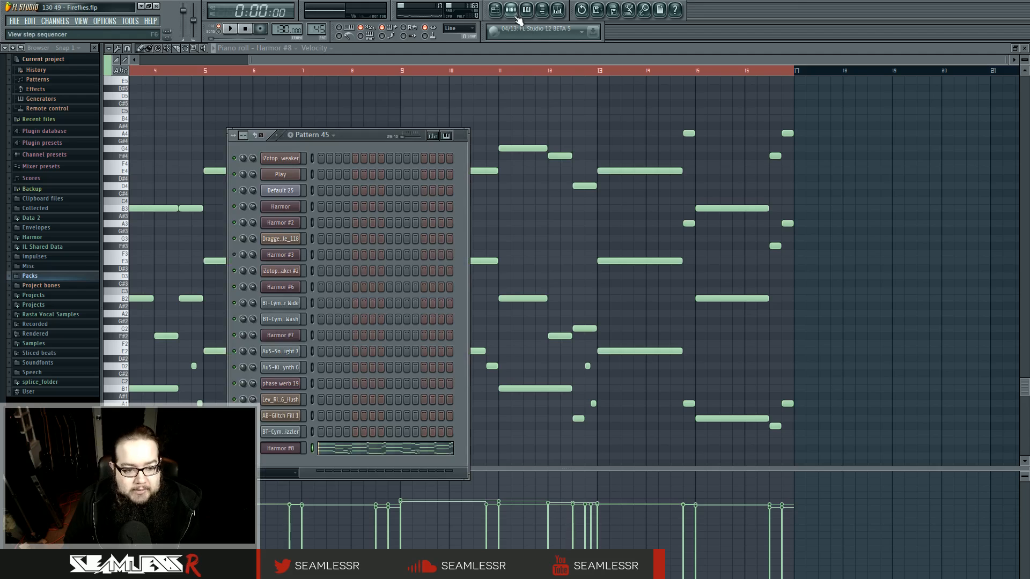
pyautogui.click(517, 17)
pyautogui.click(517, 16)
pyautogui.click(517, 16)
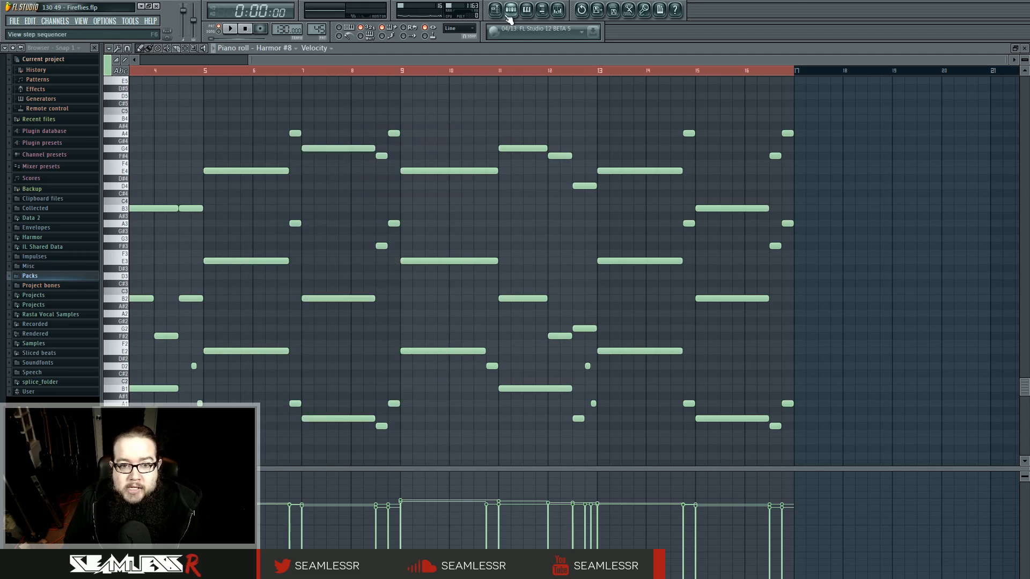
# Step: Return to the playlist and play the full mix from bar 101 until about bar 108, stopping there
pyautogui.click(495, 10)
pyautogui.moveTo(583, 329); pyautogui.dragTo(491, 228)
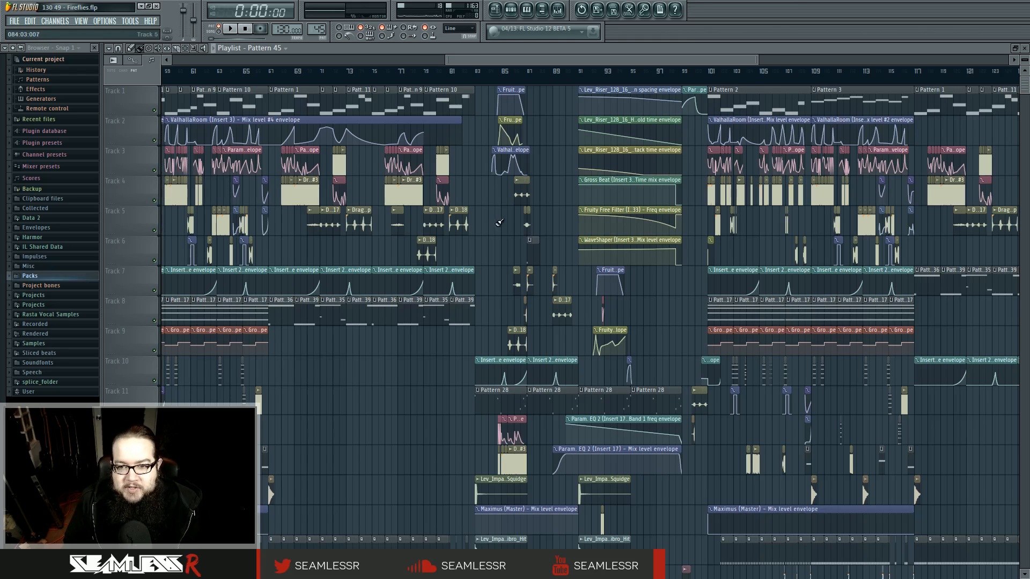
pyautogui.click(715, 84)
pyautogui.press('space')
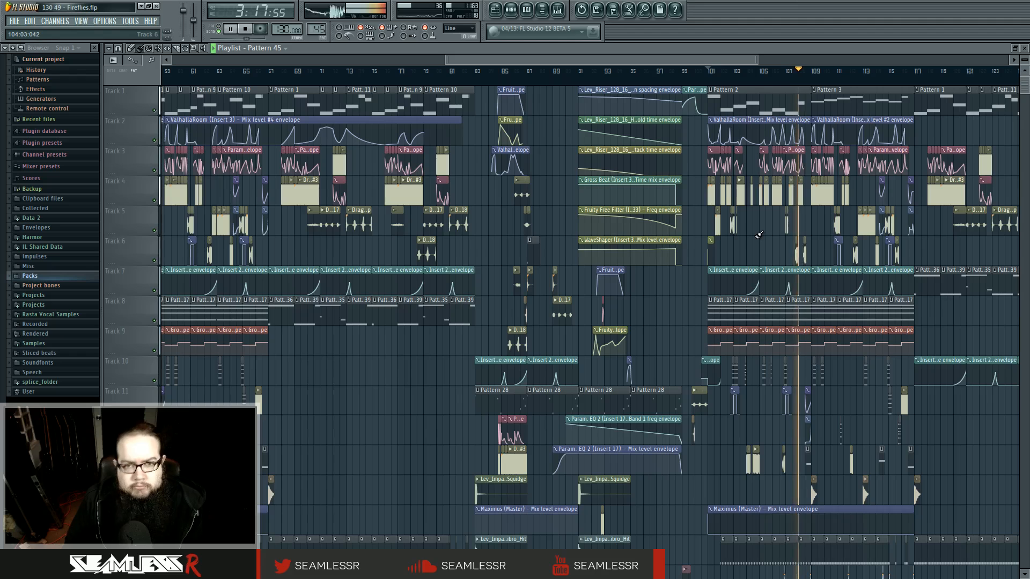
pyautogui.press('space')
# Step: Survey the arrangement around the second drop and inspect its sample and automation clips from bar 101 onward
pyautogui.scroll(-5, 783, 417)
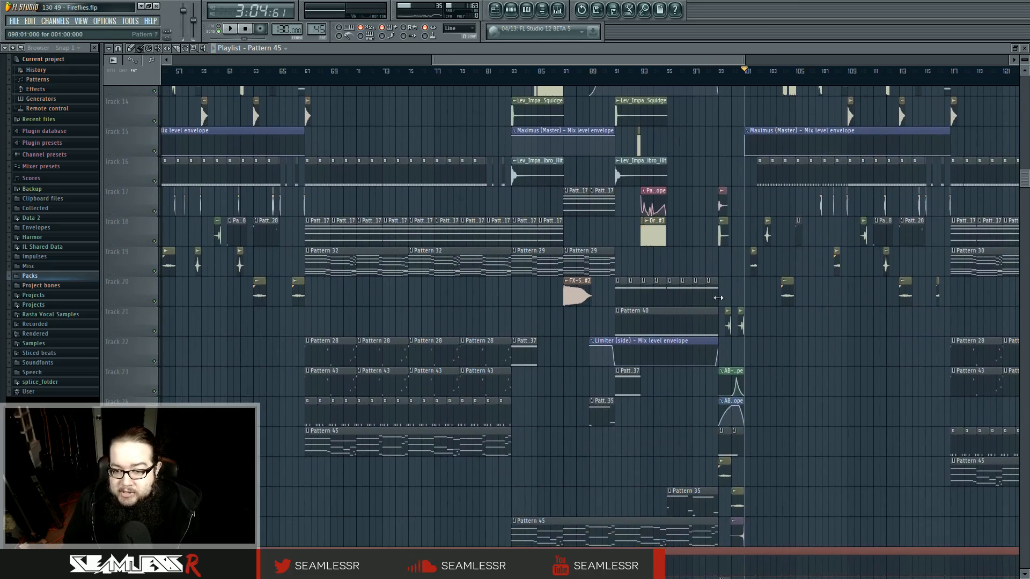
pyautogui.hscroll(2, 639, 258)
pyautogui.scroll(8, 625, 257)
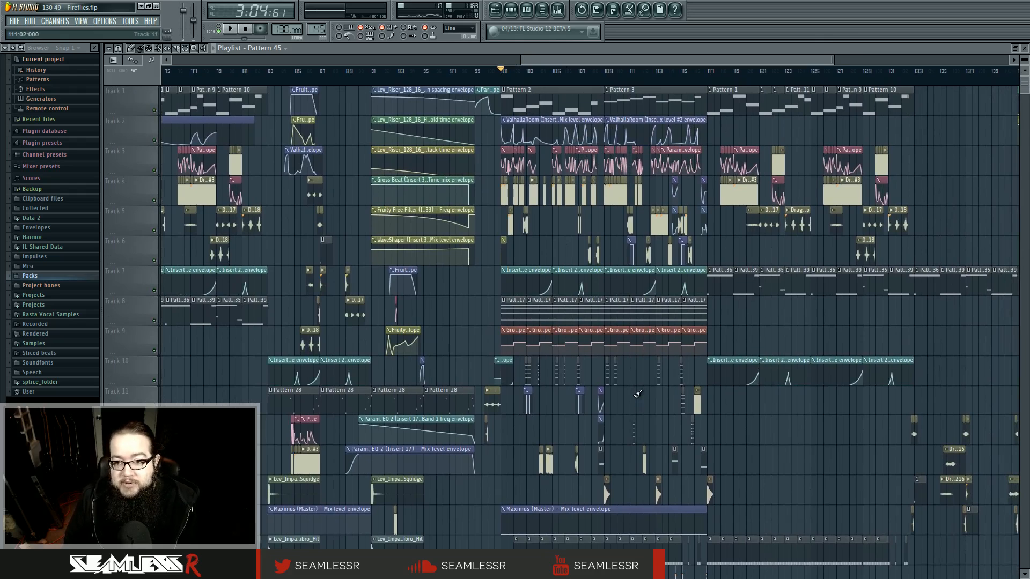
pyautogui.scroll(5, 638, 394)
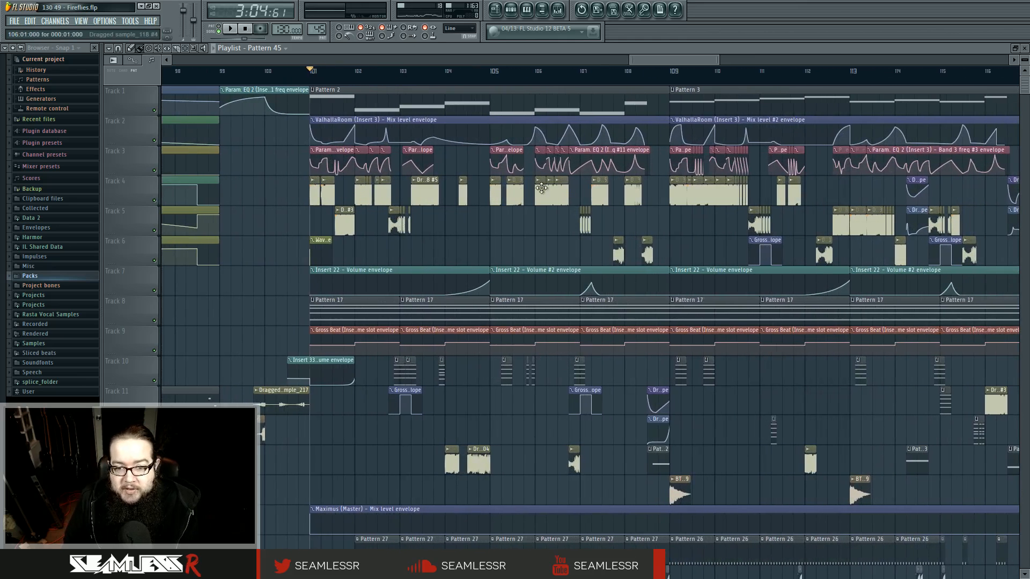
pyautogui.moveTo(316, 193); pyautogui.dragTo(683, 197)
pyautogui.keyDown('ctrl'); pyautogui.click(710, 232); pyautogui.keyUp('ctrl')
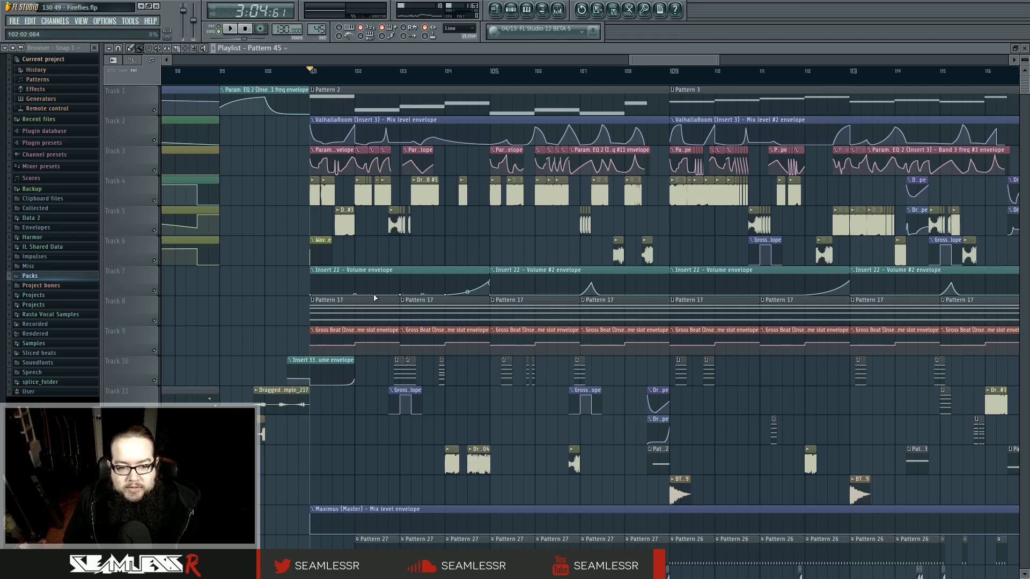
# Step: Inspect and preview the Au5-Kick Synth 6 #2 sample clip on Track 17 just before bar 107
pyautogui.scroll(-1, 442, 323)
pyautogui.scroll(-5, 442, 324)
pyautogui.moveTo(630, 421); pyautogui.dragTo(443, 478)
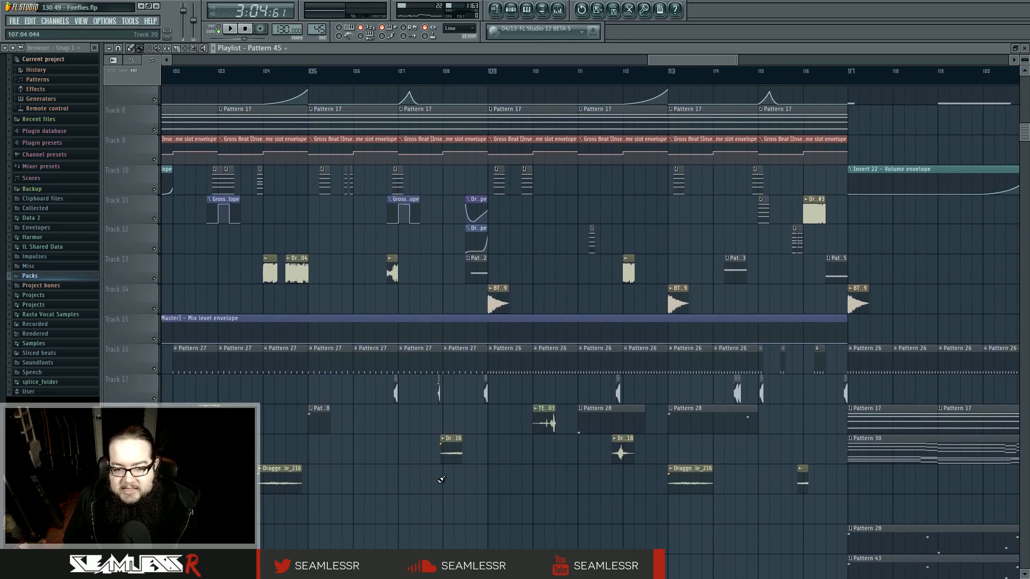
pyautogui.scroll(3, 414, 445)
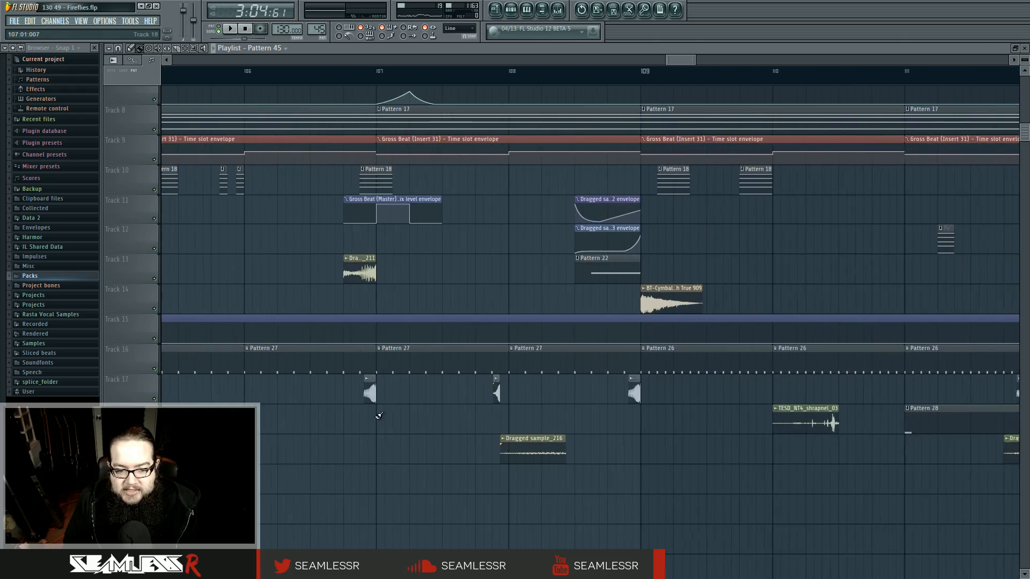
pyautogui.doubleClick(368, 393)
pyautogui.click(800, 375)
pyautogui.press('Escape')
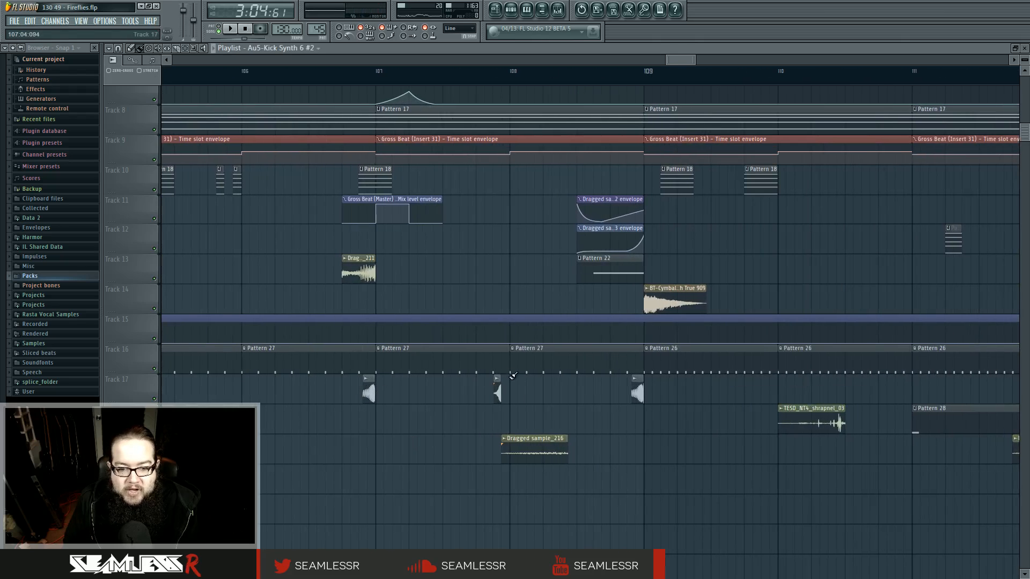
# Step: Inspect and preview the reversed Au5-Snare Tight 7 #2 sample on Track 17 just before bar 108
pyautogui.doubleClick(497, 392)
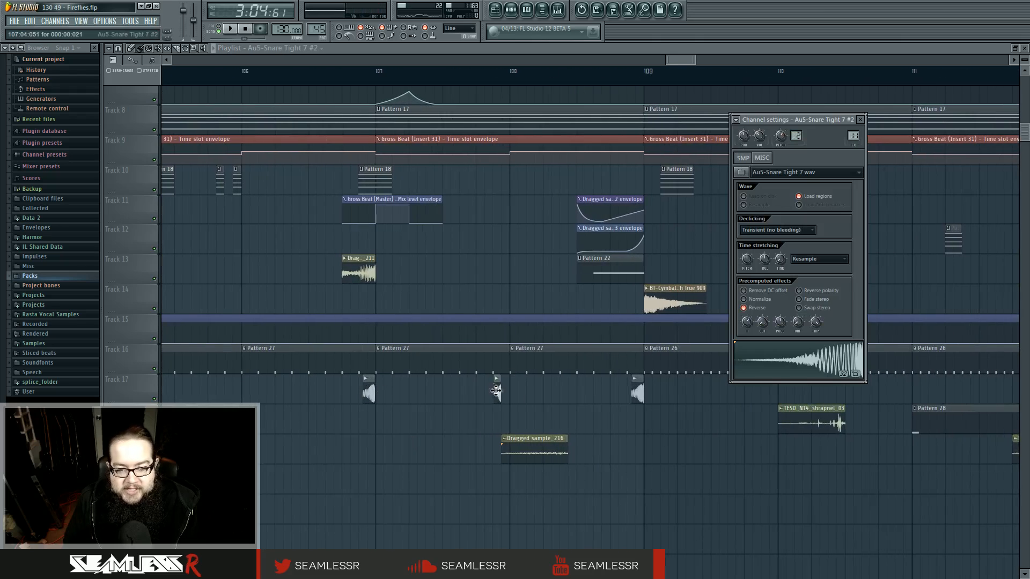
pyautogui.click(828, 356)
pyautogui.press('Escape')
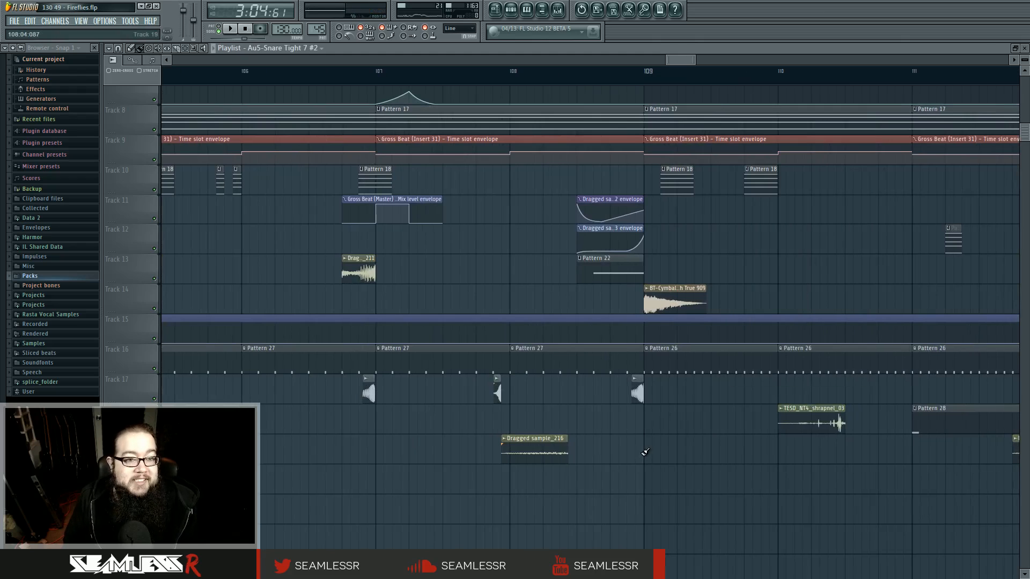
# Step: Play the full mix from bar 106 until just before bar 109, stop it and survey the surrounding arrangement
pyautogui.click(248, 79)
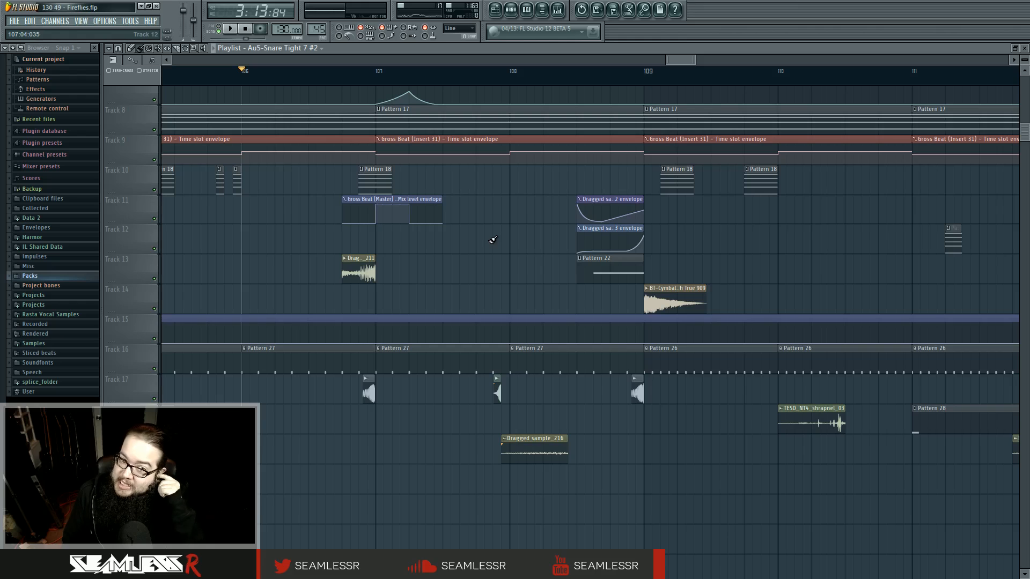
pyautogui.press('space')
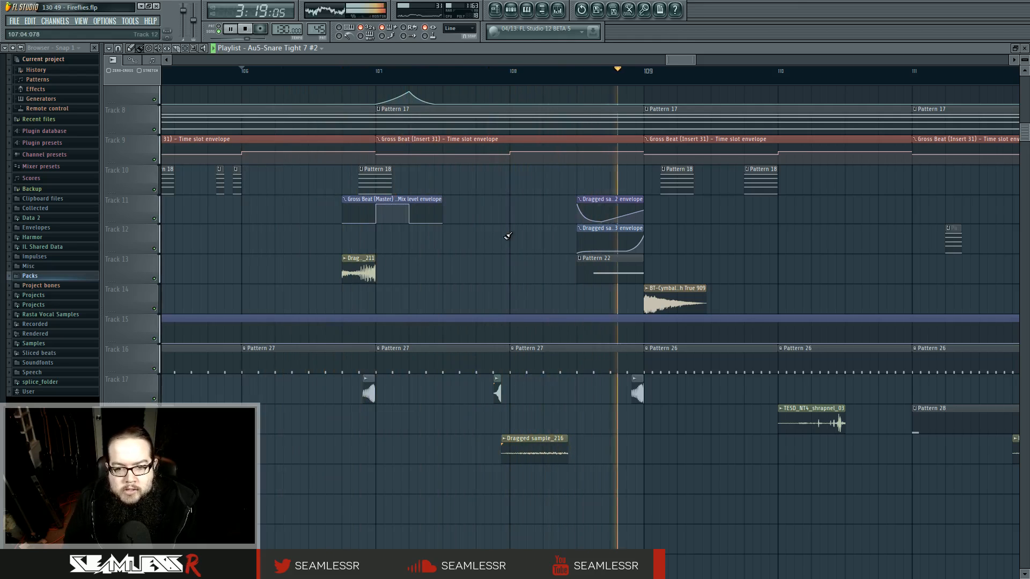
pyautogui.press('space')
pyautogui.moveTo(482, 265); pyautogui.dragTo(531, 324)
pyautogui.scroll(-3, 531, 324)
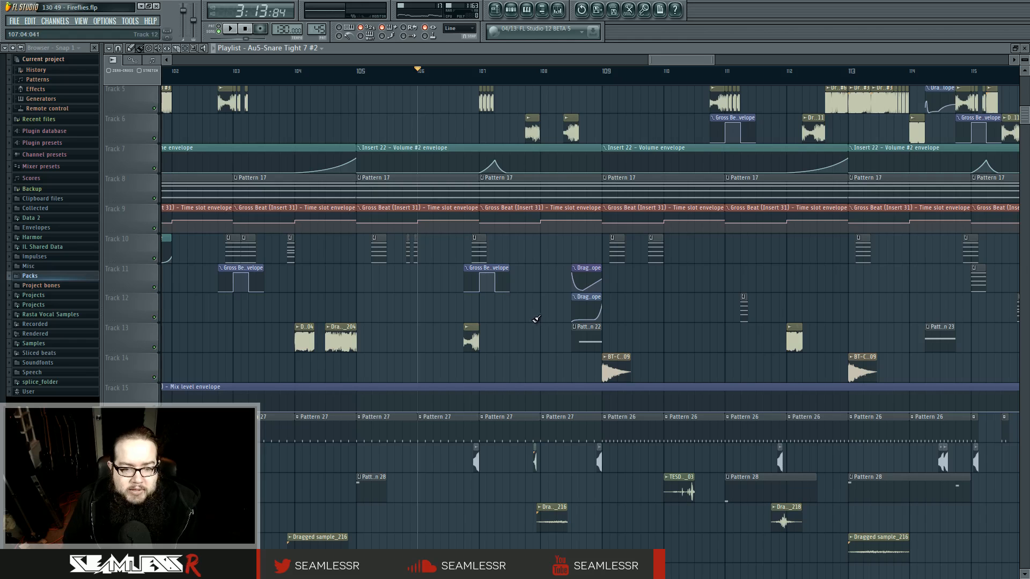
pyautogui.scroll(-5, 538, 319)
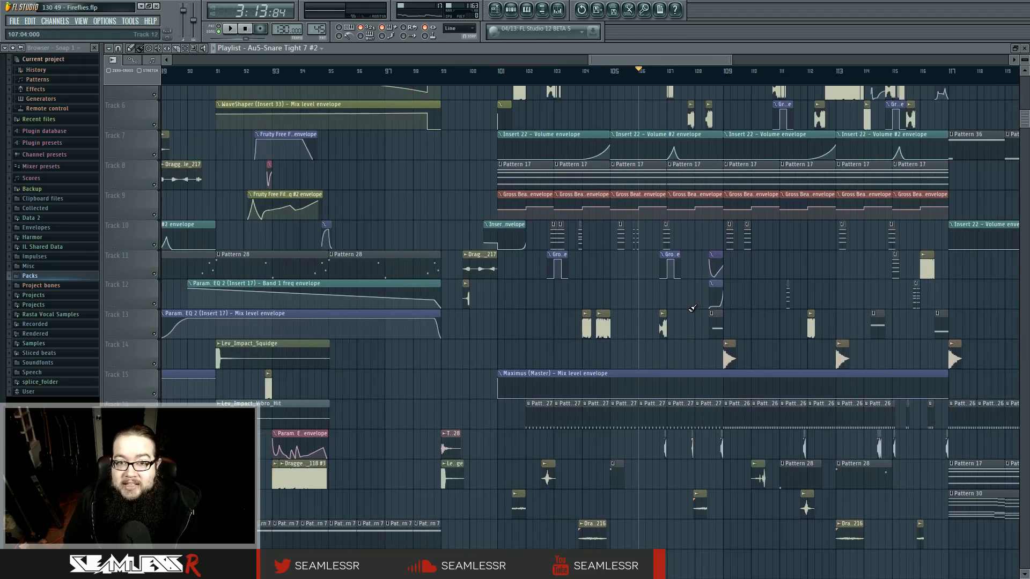
# Step: Survey the arrangement from the second drop back to the first drop and on through the melodic section that follows
pyautogui.moveTo(692, 313); pyautogui.dragTo(853, 317)
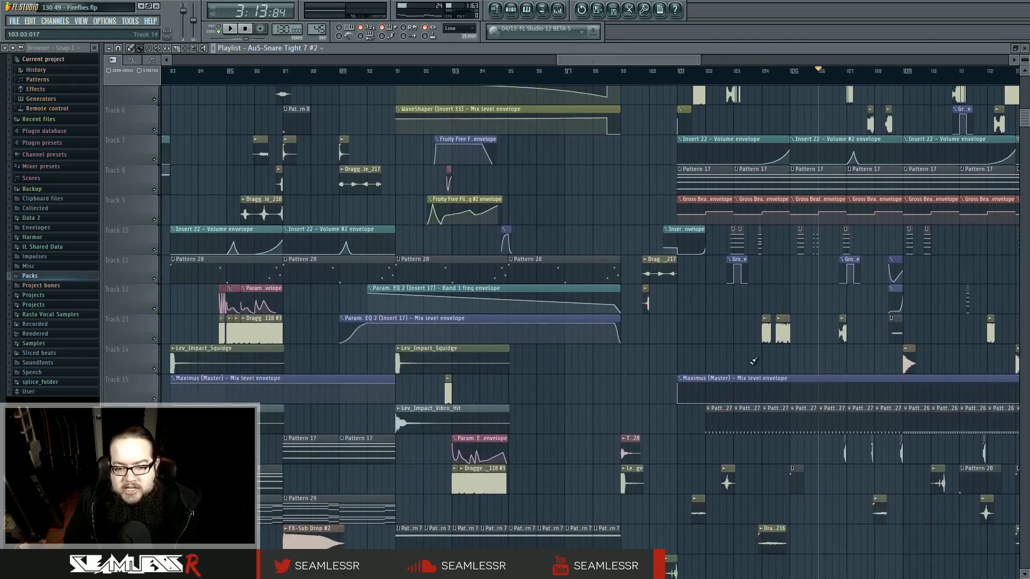
pyautogui.moveTo(624, 357); pyautogui.dragTo(961, 261)
pyautogui.scroll(-5, 961, 261)
pyautogui.moveTo(511, 262); pyautogui.dragTo(673, 272)
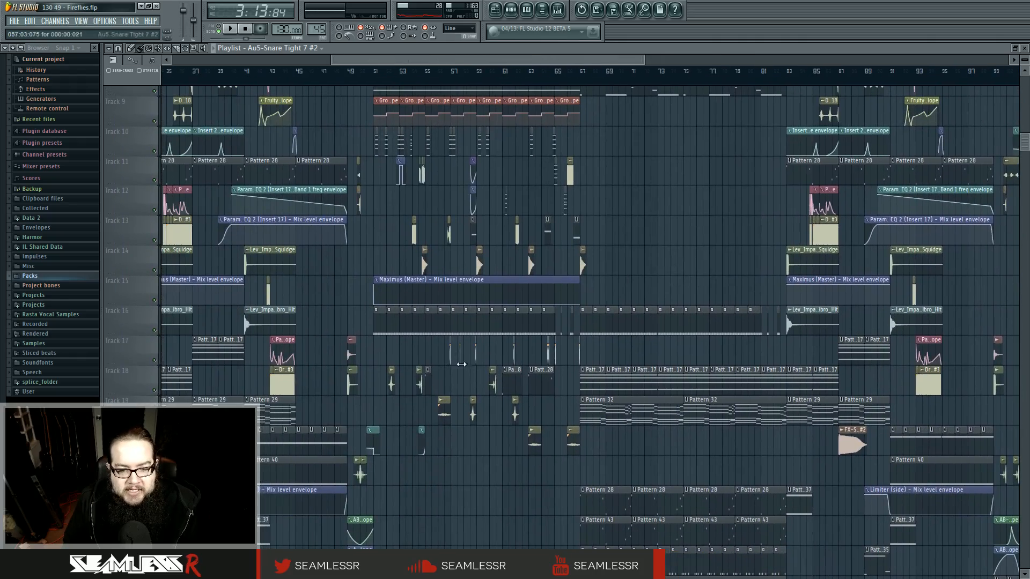
pyautogui.moveTo(527, 361); pyautogui.dragTo(501, 191)
pyautogui.moveTo(717, 230); pyautogui.dragTo(487, 152)
pyautogui.moveTo(522, 289); pyautogui.dragTo(376, 216)
# Step: Open Pattern 30 from the playlist, preview it on its own, stop it and return to the arrangement
pyautogui.doubleClick(550, 473)
pyautogui.click(219, 31)
pyautogui.click(230, 29)
pyautogui.click(245, 29)
pyautogui.click(496, 10)
# Step: Survey the final melodic section from bar 117 through the outro automation, selecting the second Pattern 45 clip at bar 133
pyautogui.moveTo(752, 294); pyautogui.dragTo(420, 431)
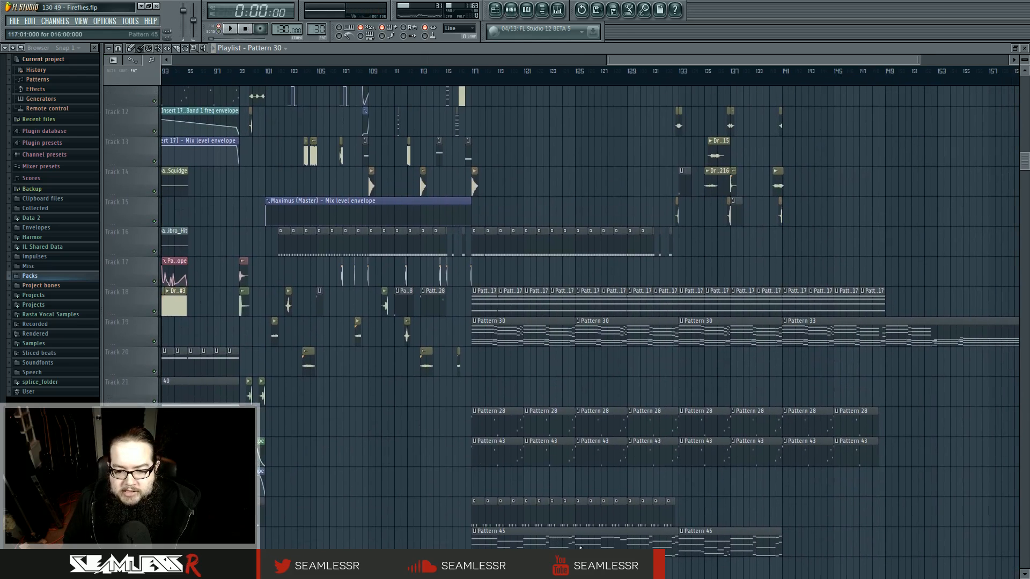
pyautogui.moveTo(852, 371); pyautogui.dragTo(786, 346)
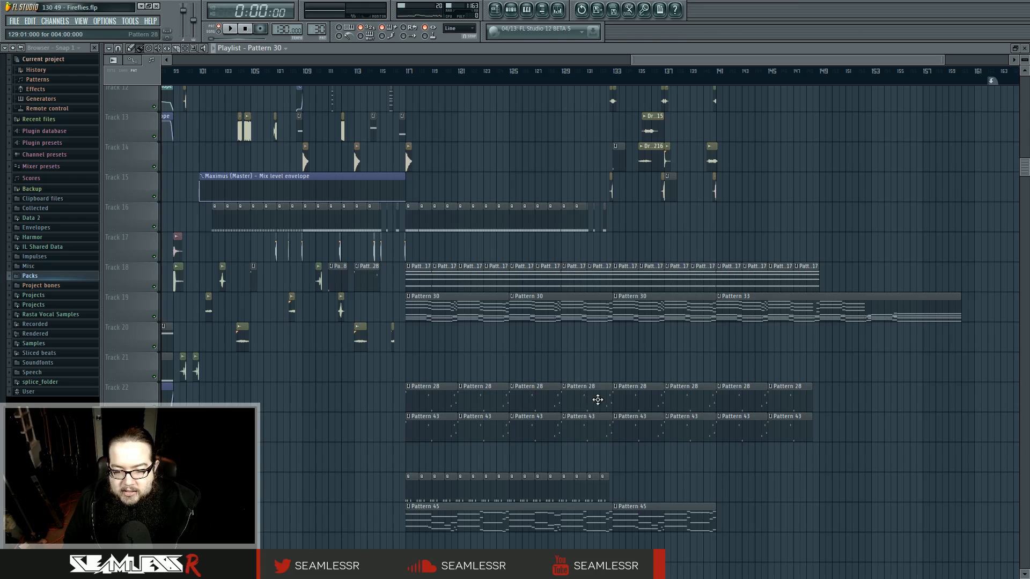
pyautogui.click(652, 520)
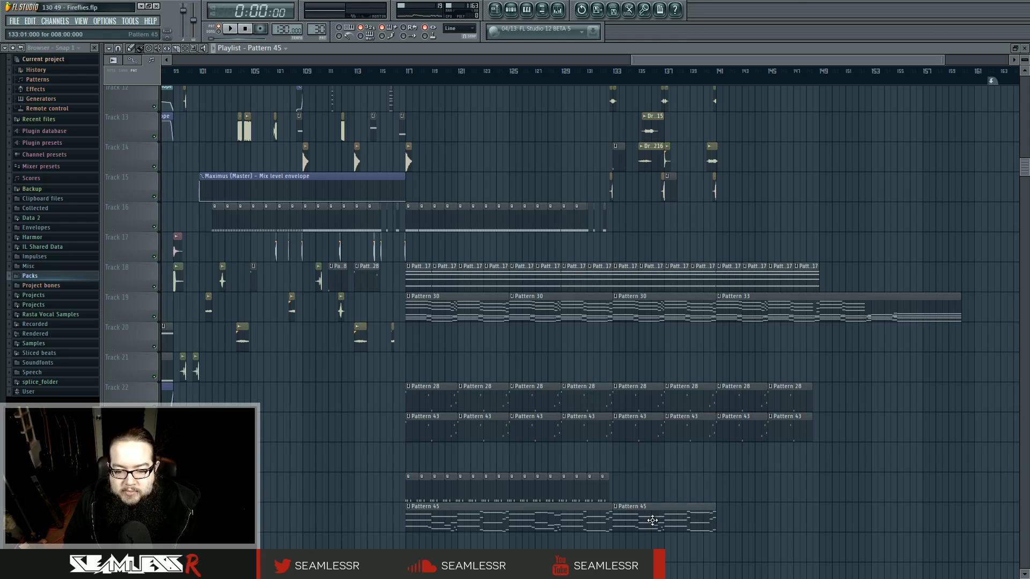
pyautogui.moveTo(733, 97); pyautogui.dragTo(512, 426)
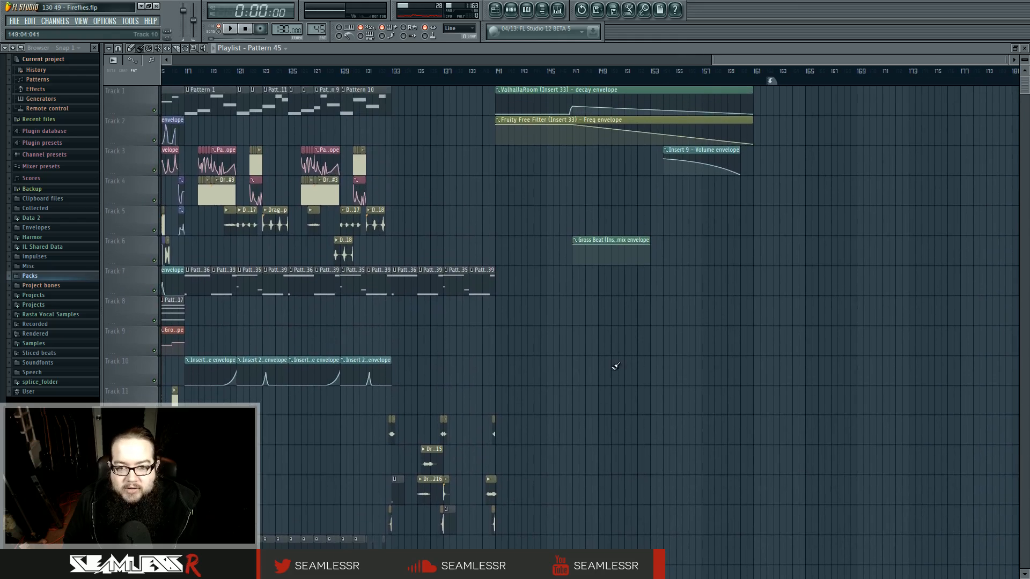
pyautogui.moveTo(612, 139); pyautogui.dragTo(582, 171)
# Step: Start playback of the outro from bar 141
pyautogui.click(632, 77)
pyautogui.press('space')
pyautogui.moveTo(601, 488)
pyautogui.mouseDown()
pyautogui.moveTo(597, 253)
pyautogui.moveTo(663, 278)
pyautogui.mouseUp()
pyautogui.press('space')
pyautogui.click(562, 78)
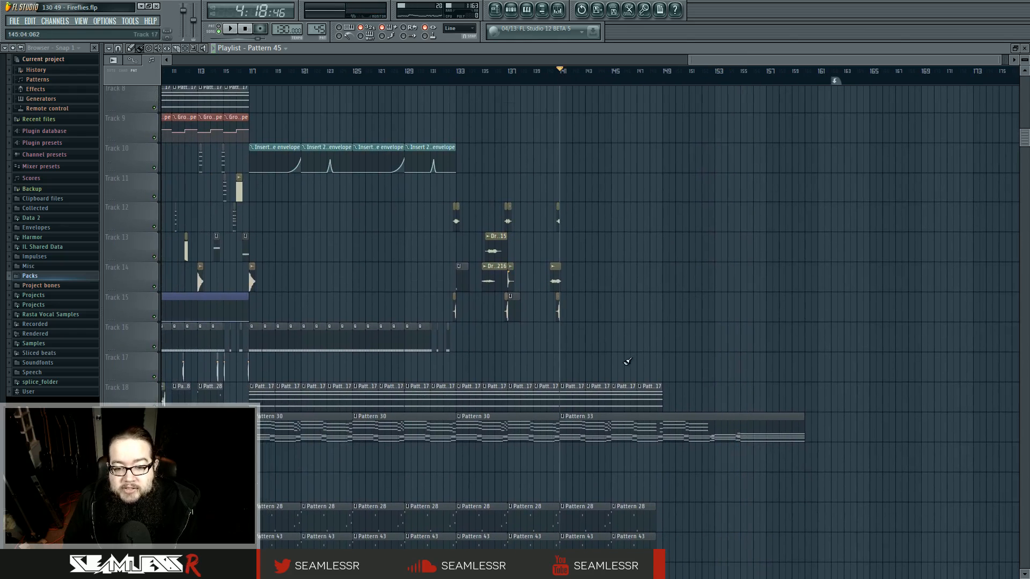
pyautogui.press('space')
# Step: Examine the outro's patterns and automation across all tracks during playback, and stop the song at about bar 157
pyautogui.scroll(7, 625, 332)
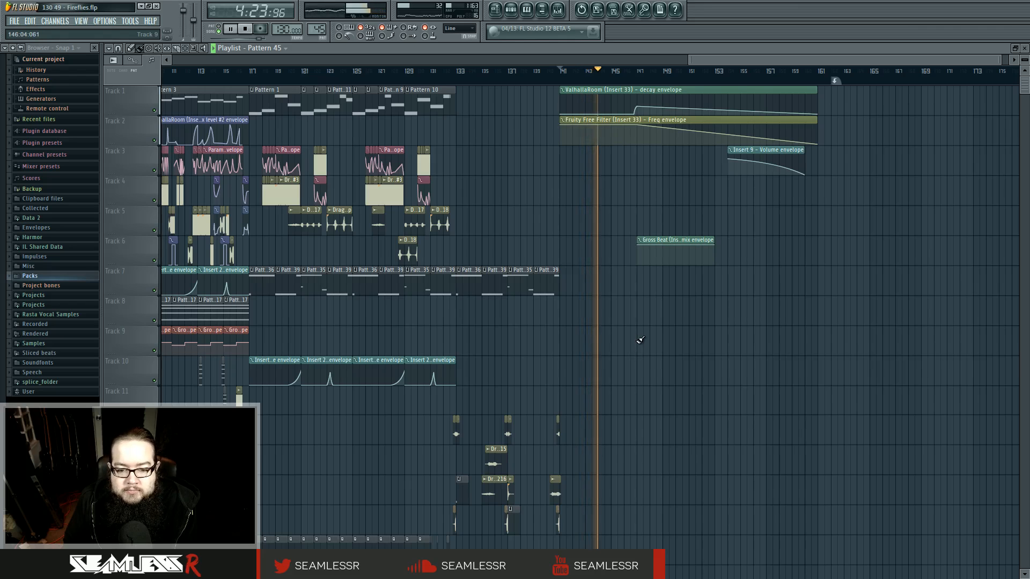
pyautogui.scroll(-8, 639, 341)
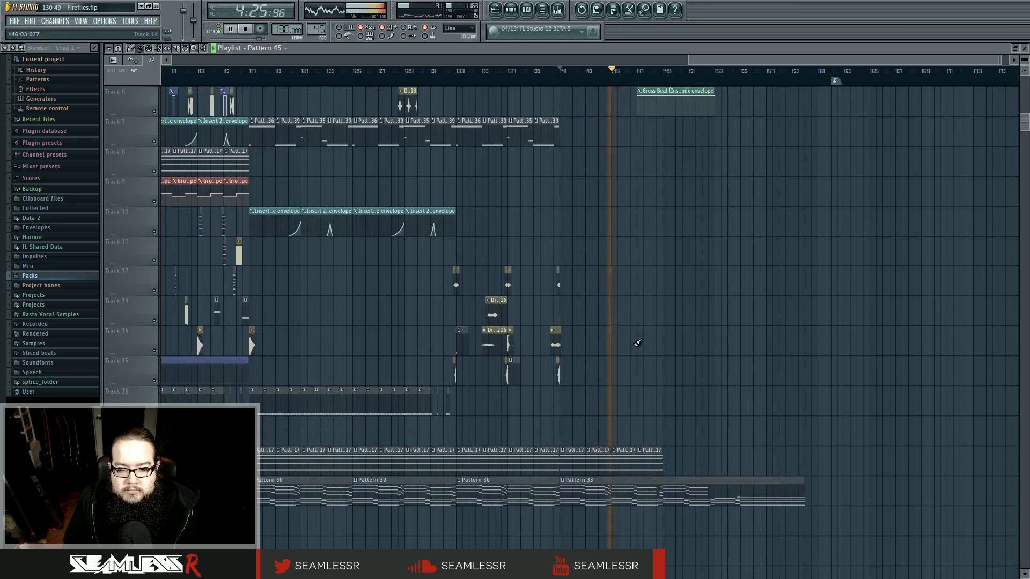
pyautogui.scroll(-1, 638, 343)
pyautogui.scroll(3, 638, 342)
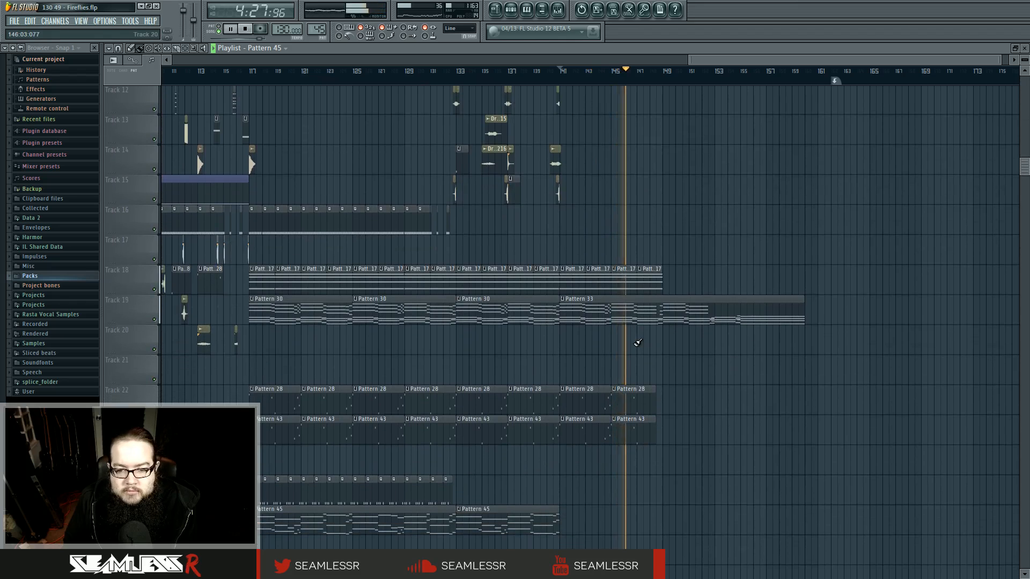
pyautogui.scroll(6, 638, 342)
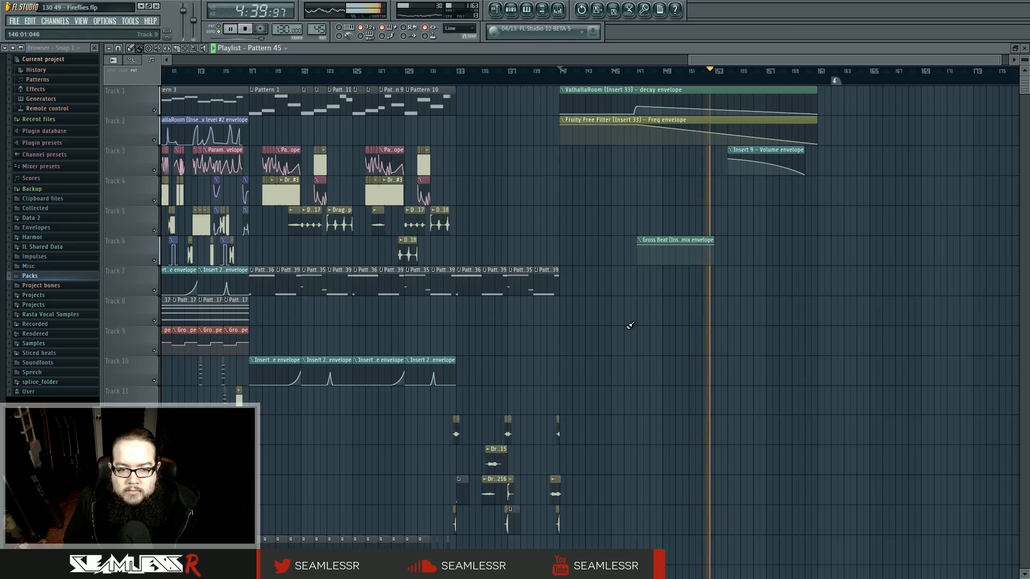
pyautogui.scroll(-5, 630, 325)
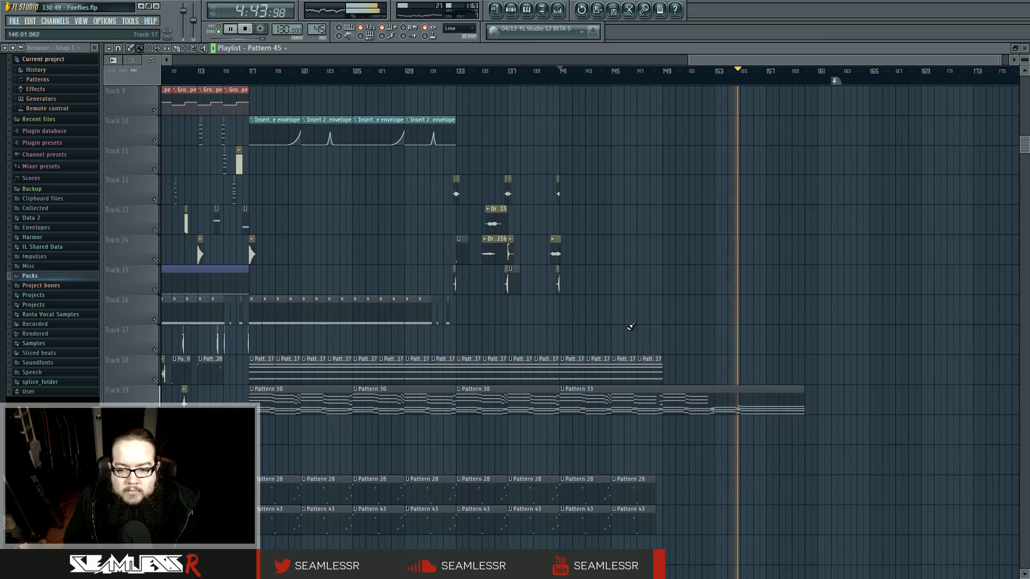
pyautogui.scroll(3, 630, 326)
pyautogui.scroll(2, 630, 326)
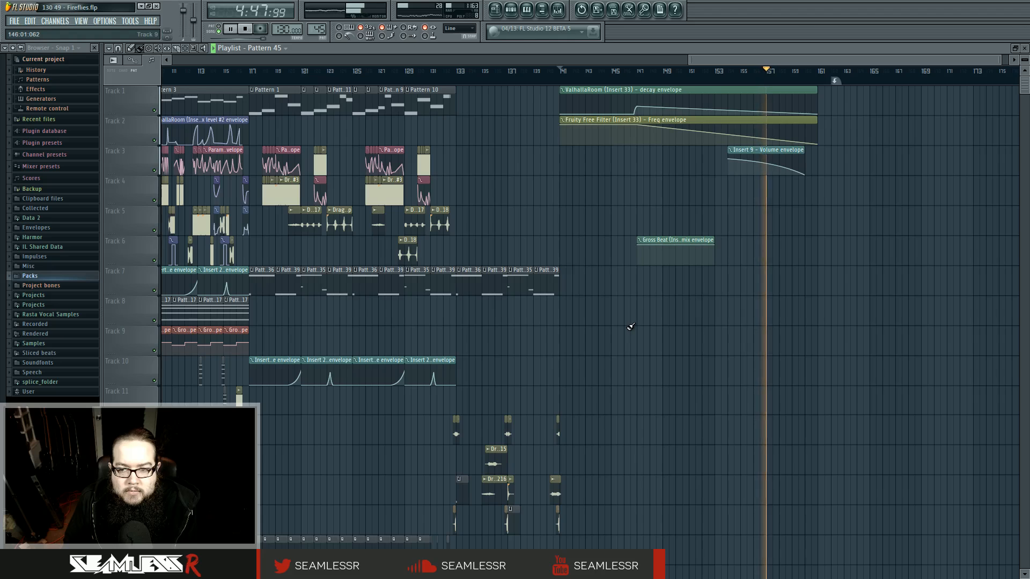
pyautogui.press('space')
pyautogui.click(245, 29)
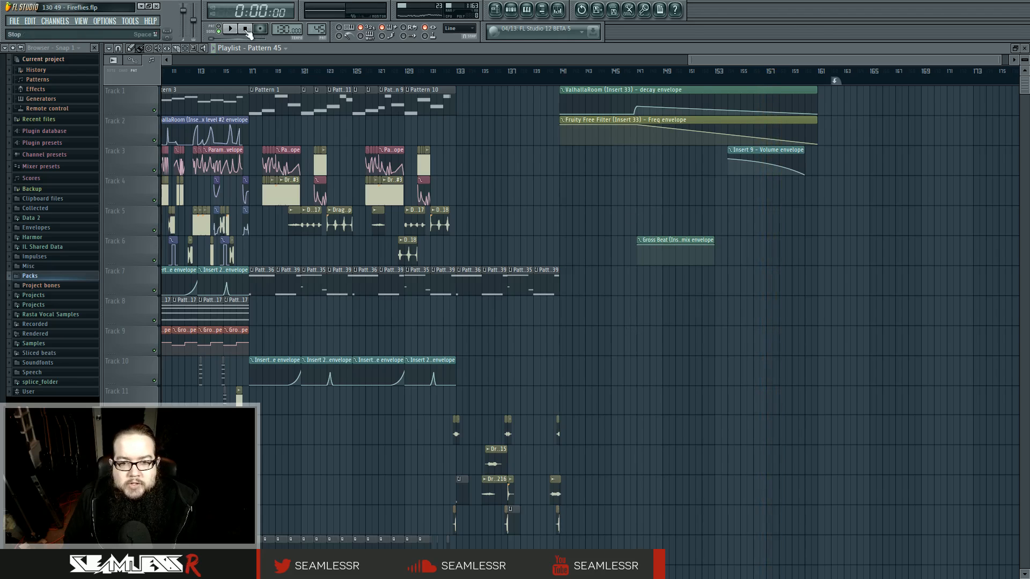
# Step: Place the playback position at bar 147 and survey the whole arrangement, selecting the Gross Beat (Insert 17) Time slot envelope on Track 29
pyautogui.click(642, 82)
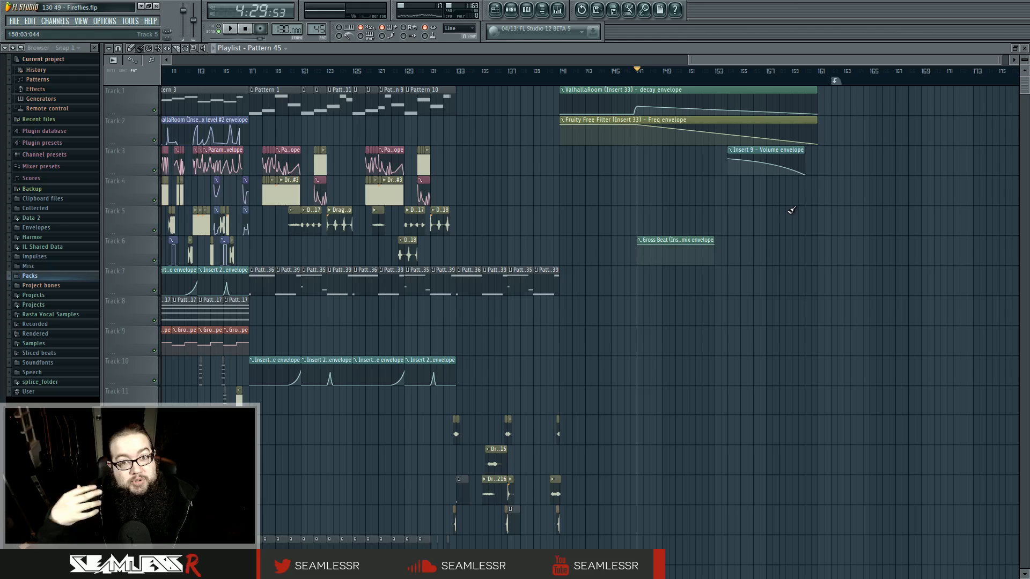
pyautogui.moveTo(543, 357); pyautogui.dragTo(704, 193)
pyautogui.scroll(-10, 769, 331)
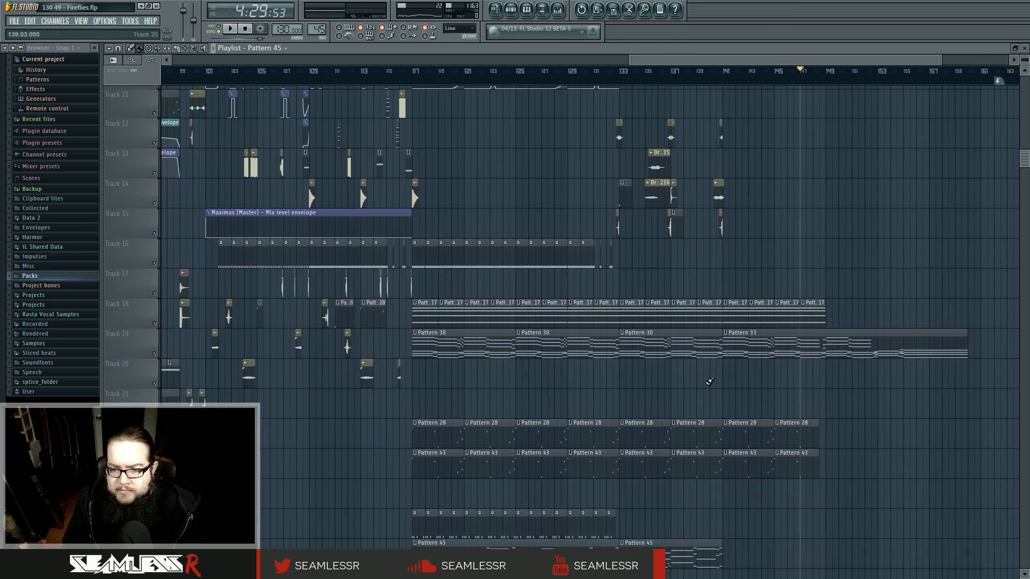
pyautogui.hscroll(-4, 644, 391)
pyautogui.scroll(-5, 544, 230)
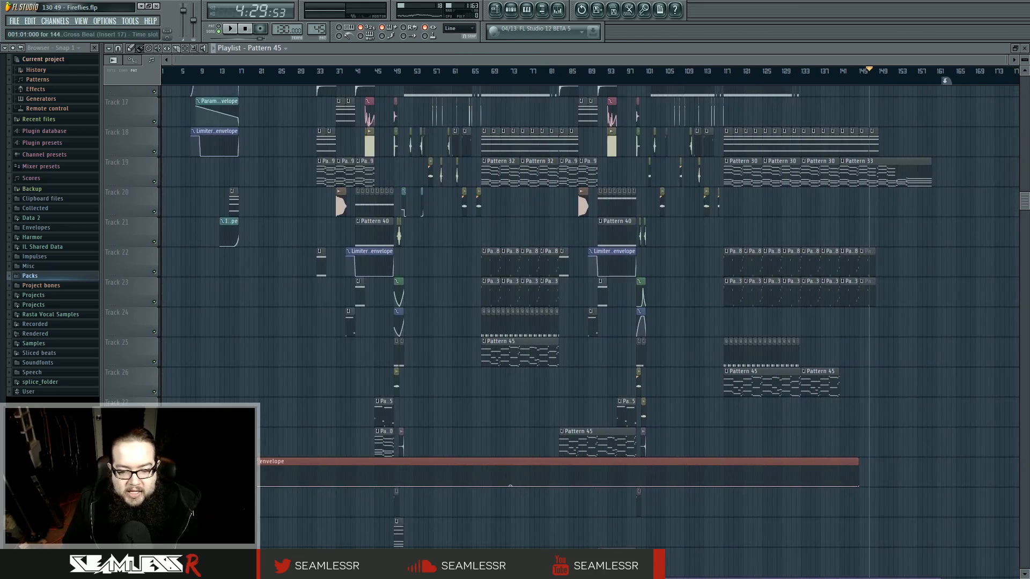
pyautogui.click(301, 462)
pyautogui.scroll(-4, 307, 419)
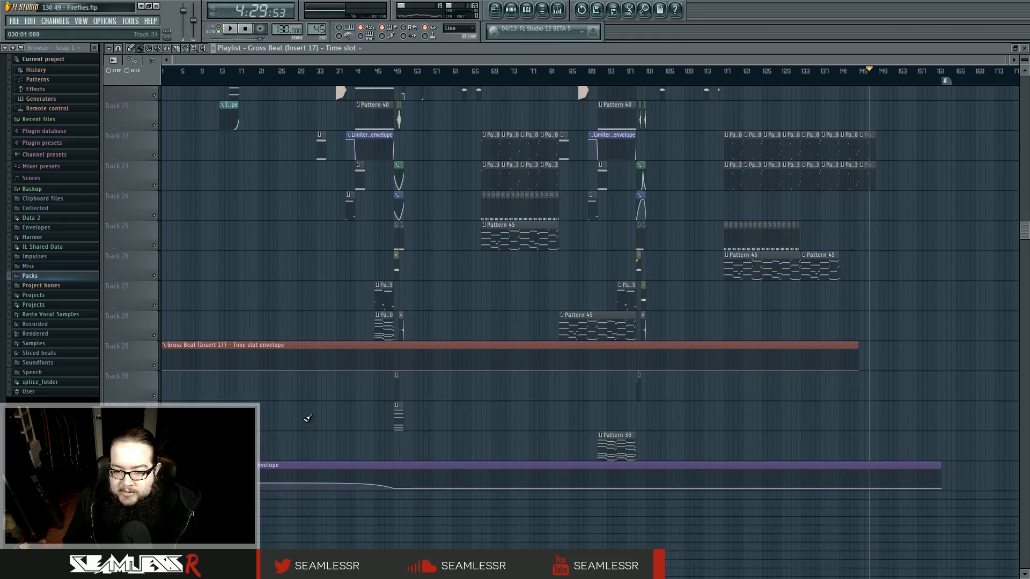
pyautogui.scroll(20, 307, 418)
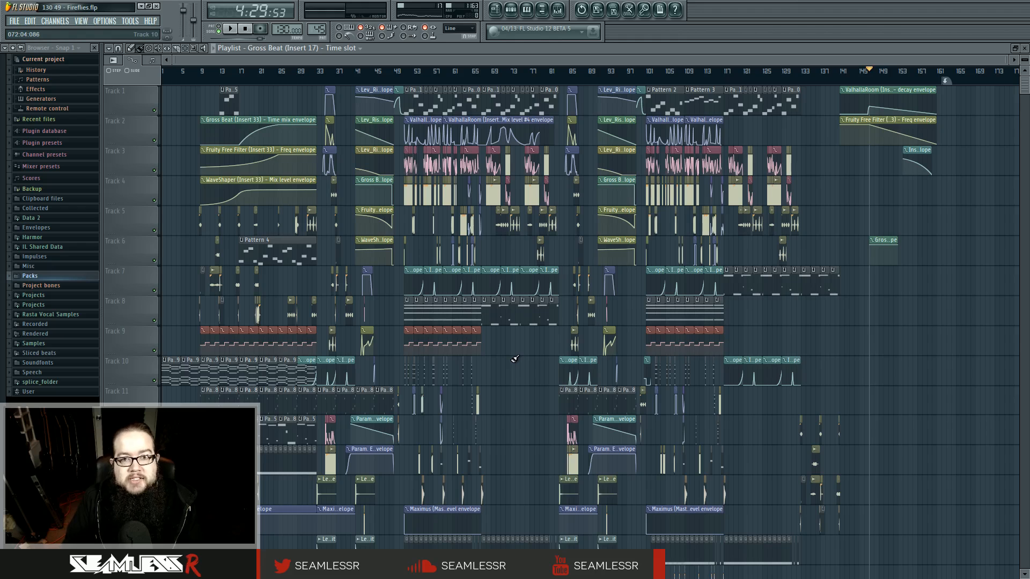
# Step: Open the mixer, examine the routing and effects on Insert 1, Snare and Insert 4, and close it
pyautogui.click(558, 9)
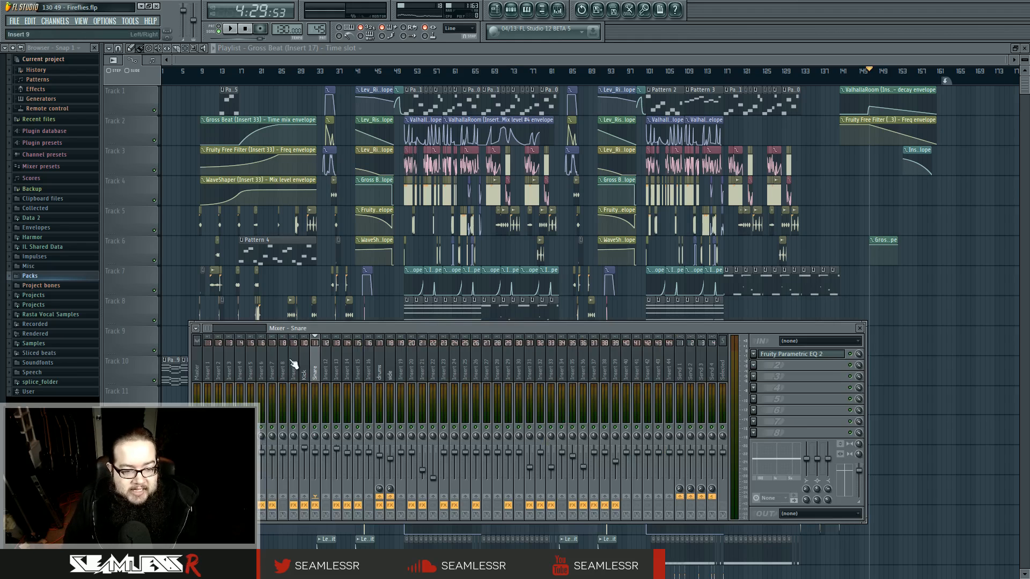
pyautogui.click(214, 354)
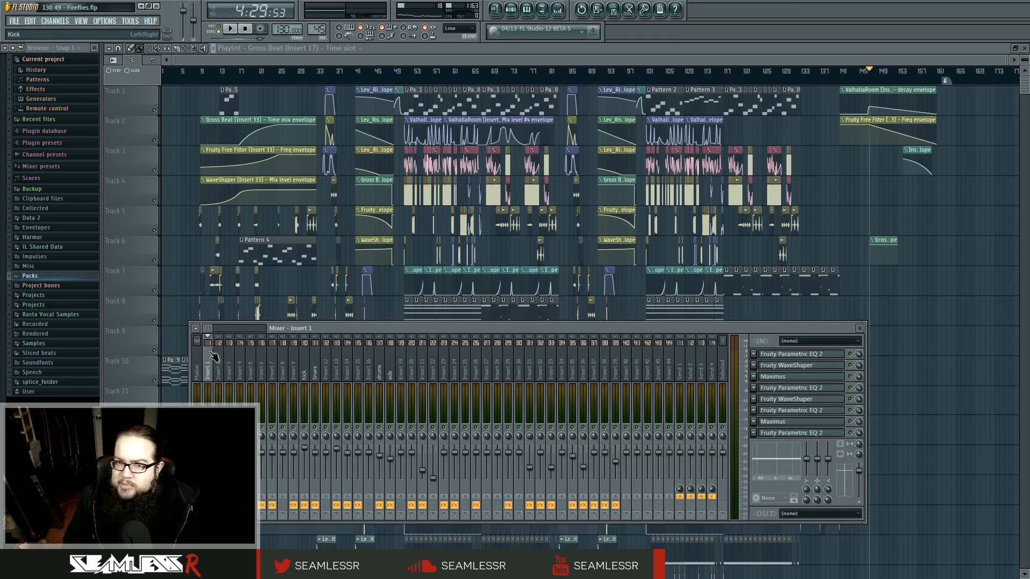
pyautogui.click(391, 365)
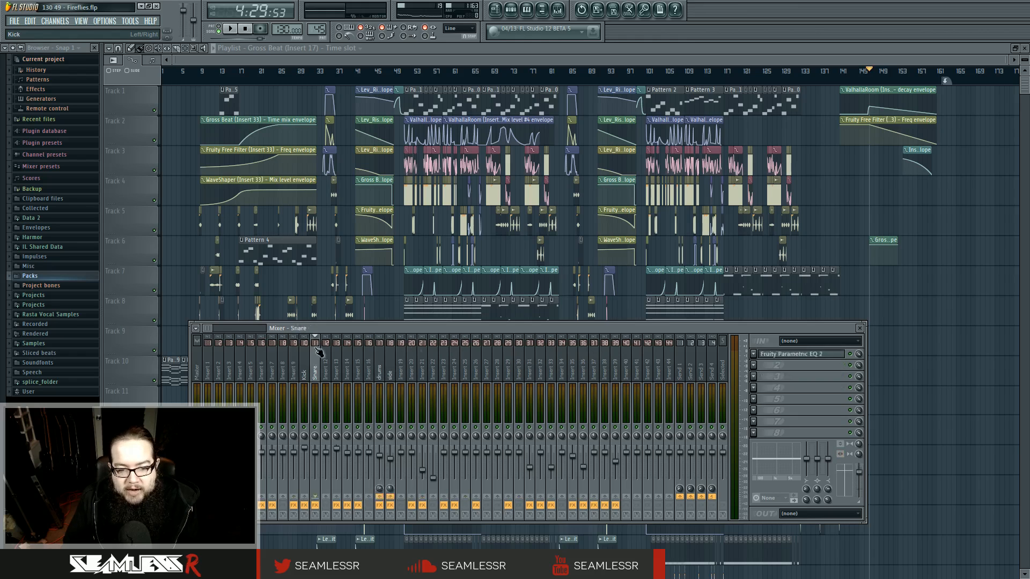
pyautogui.click(244, 350)
pyautogui.moveTo(315, 329); pyautogui.dragTo(378, 191)
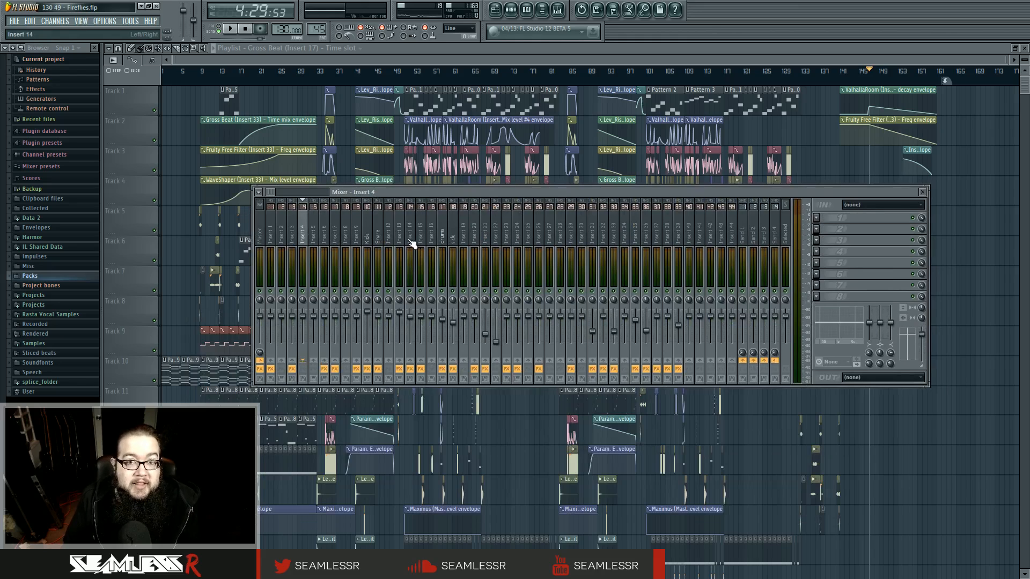
pyautogui.click(922, 191)
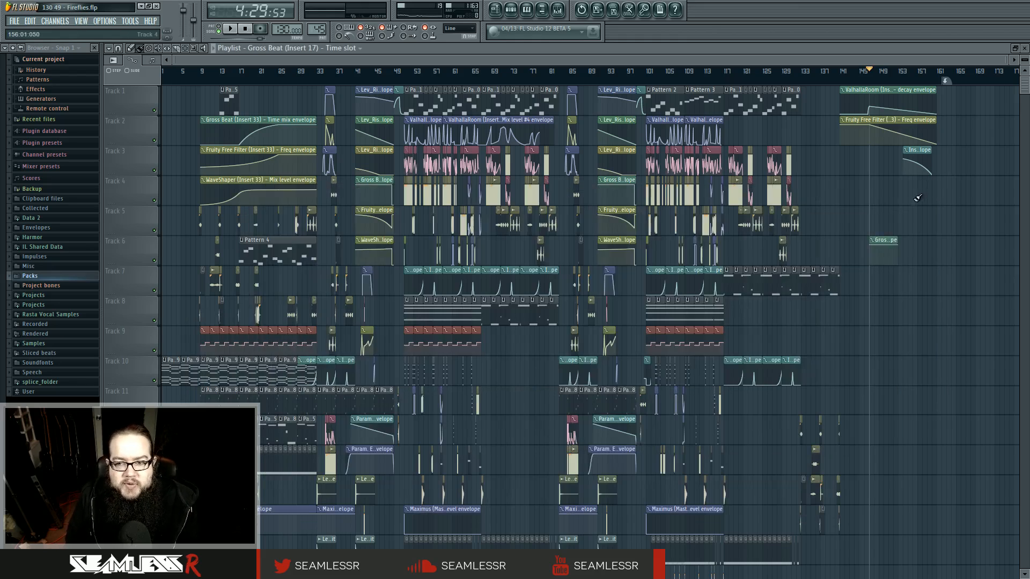